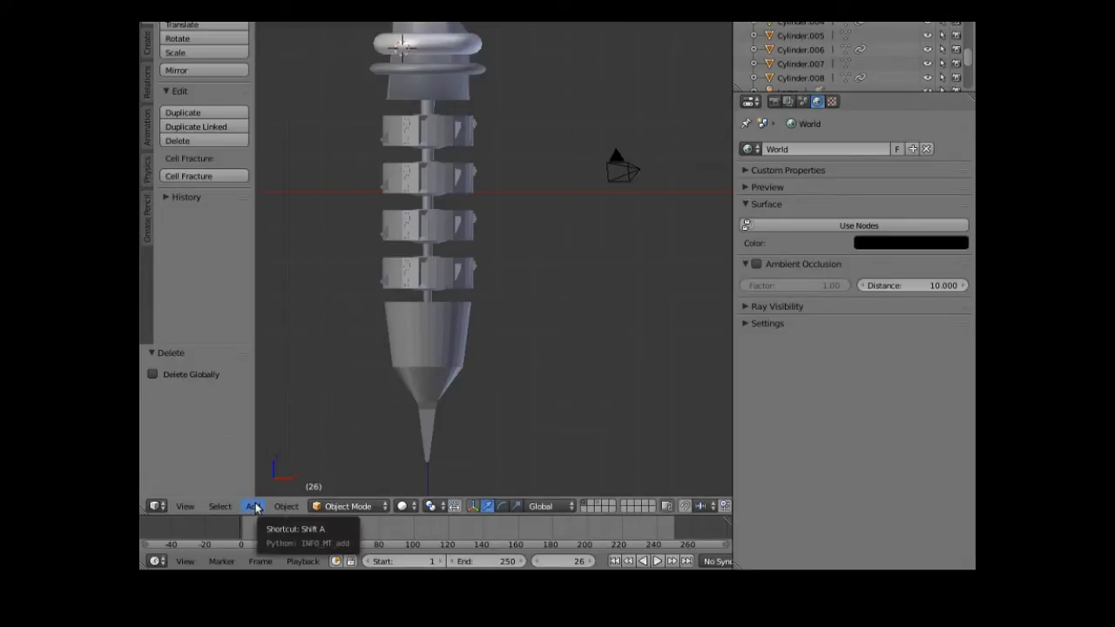
# - Add a mesh cube and move it clear of the ship, about -5.6 along Z and 4.0 along X
pyautogui.click(253, 506)
pyautogui.moveTo(281, 451)
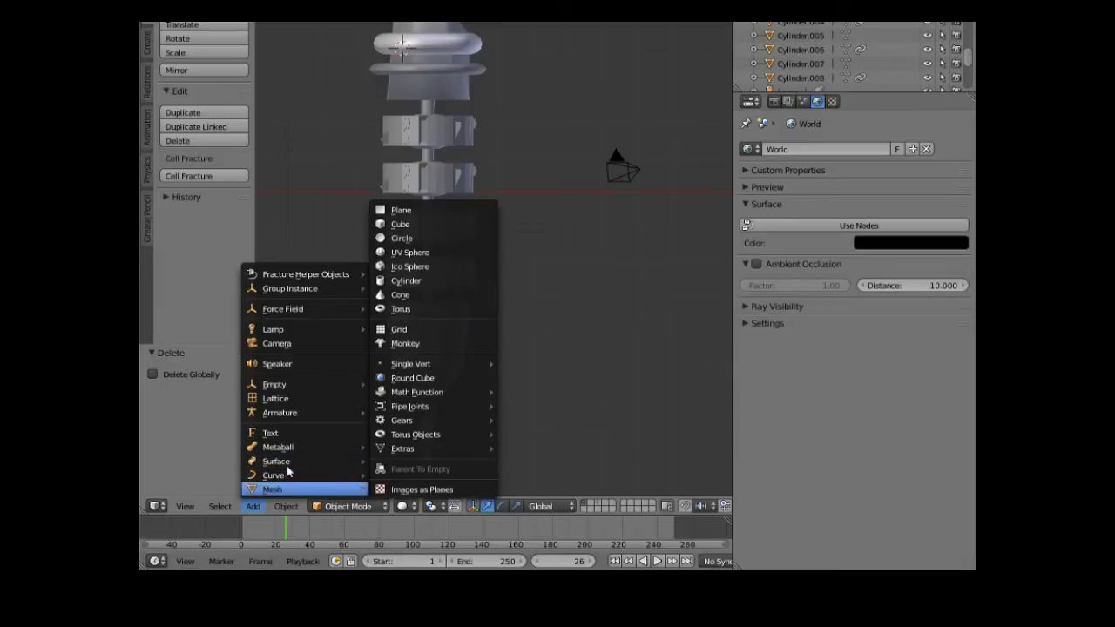
pyautogui.moveTo(298, 493)
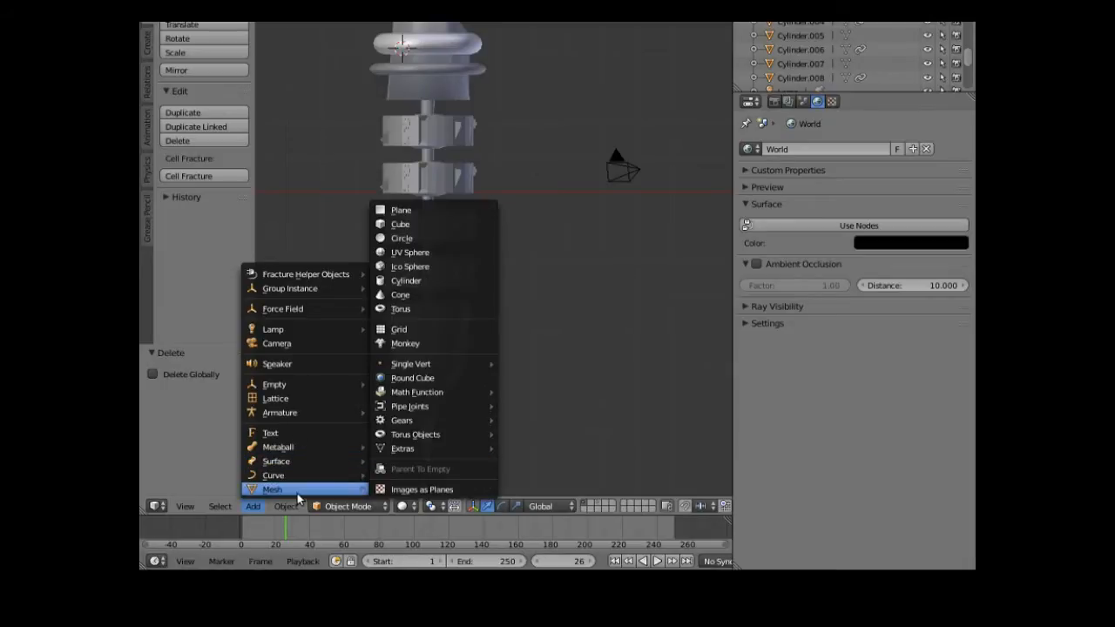
pyautogui.click(418, 224)
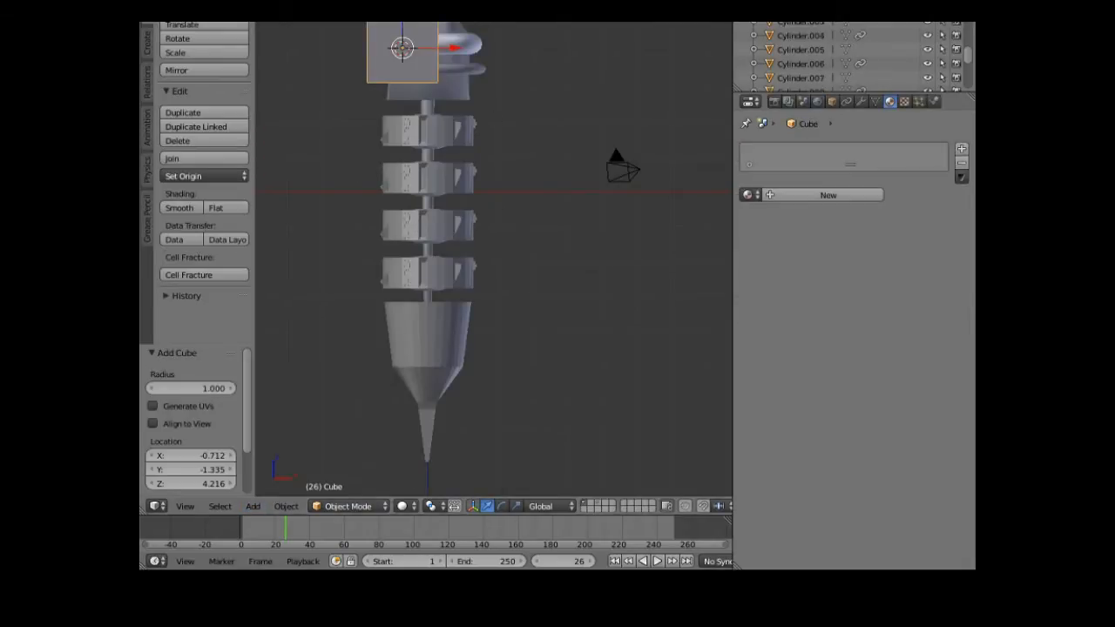
pyautogui.press('g')
pyautogui.press('z')
pyautogui.click(451, 254)
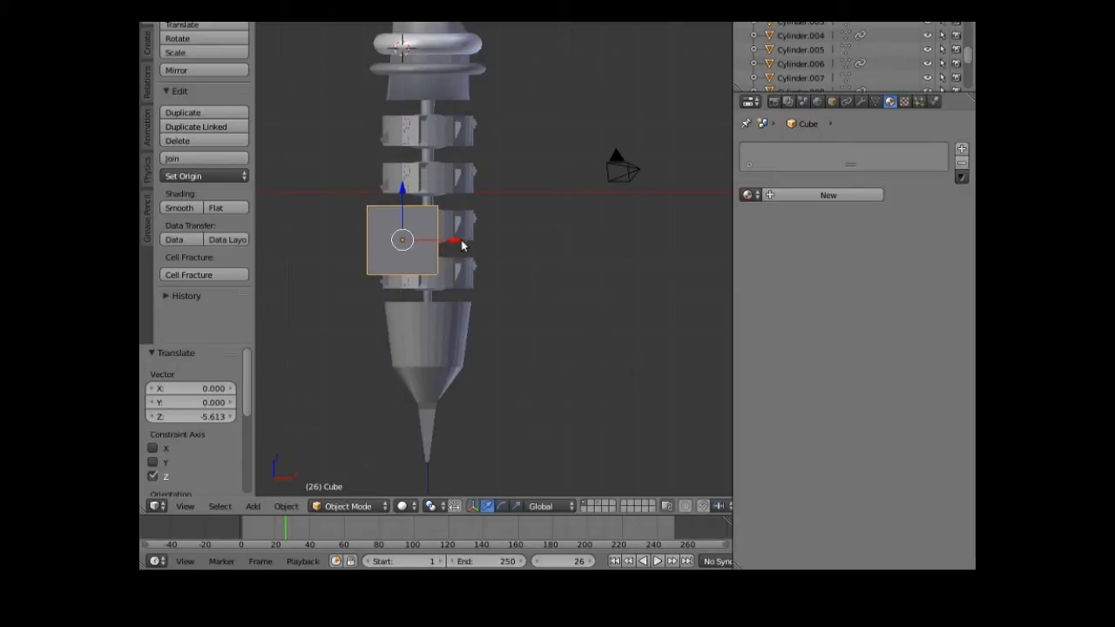
pyautogui.moveTo(461, 240); pyautogui.dragTo(437, 303)
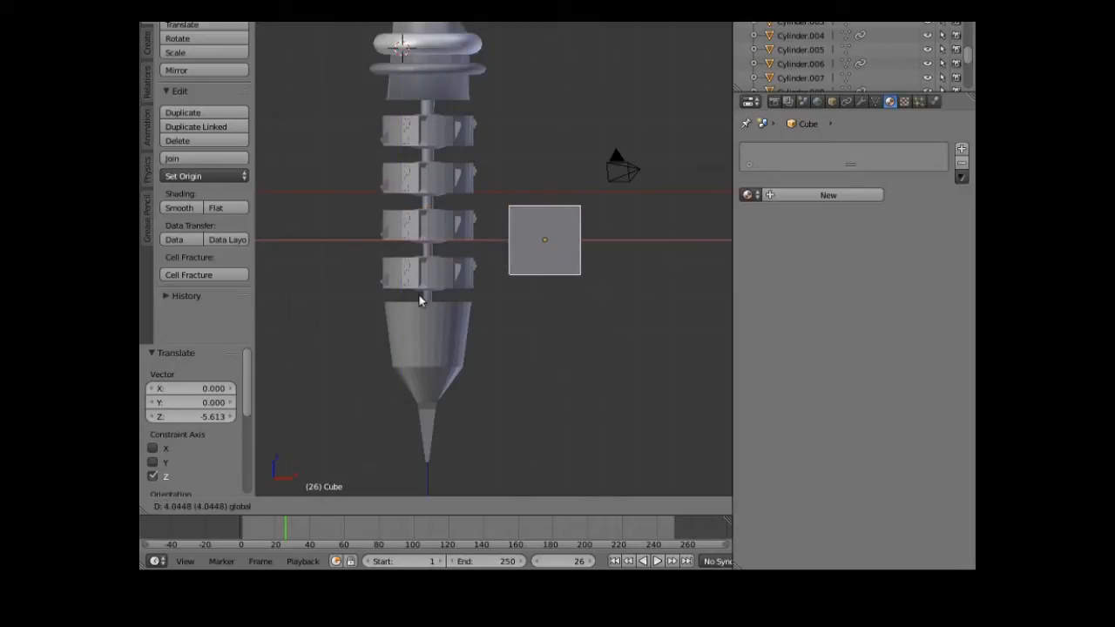
pyautogui.click(429, 292)
# - Snap the 3D cursor to the ship's central shaft object, shipmain
pyautogui.rightClick(428, 294)
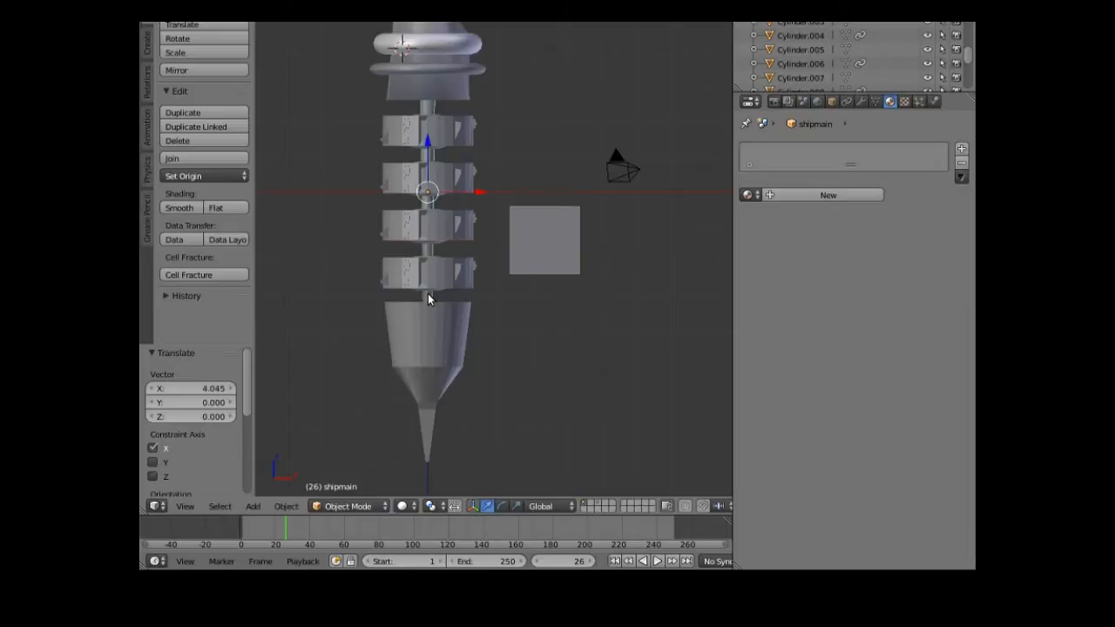
pyautogui.click(287, 506)
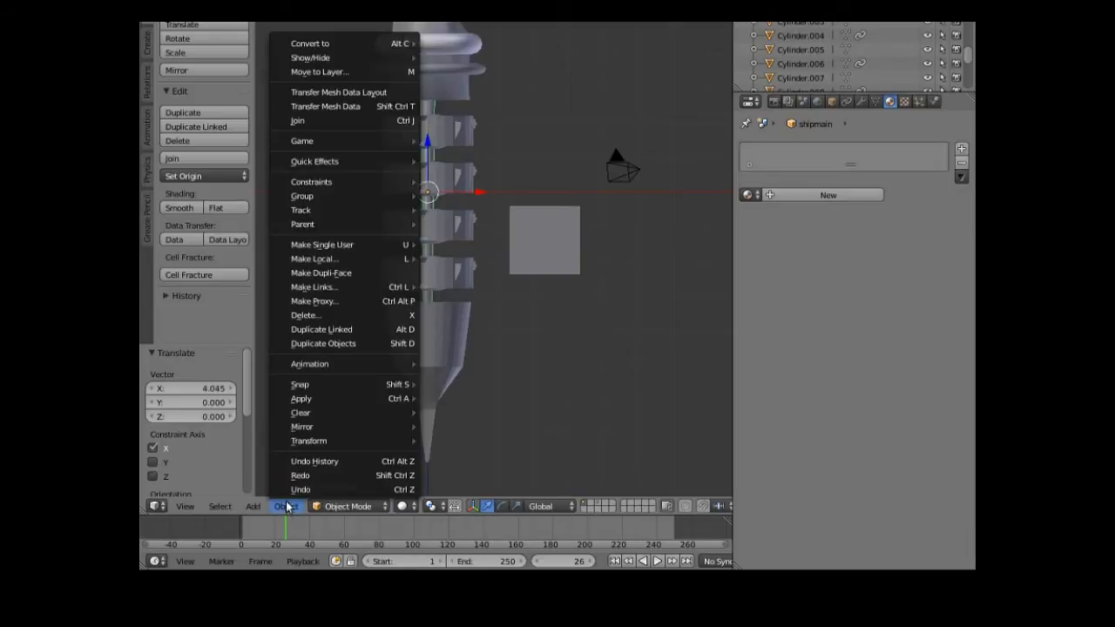
pyautogui.moveTo(339, 388)
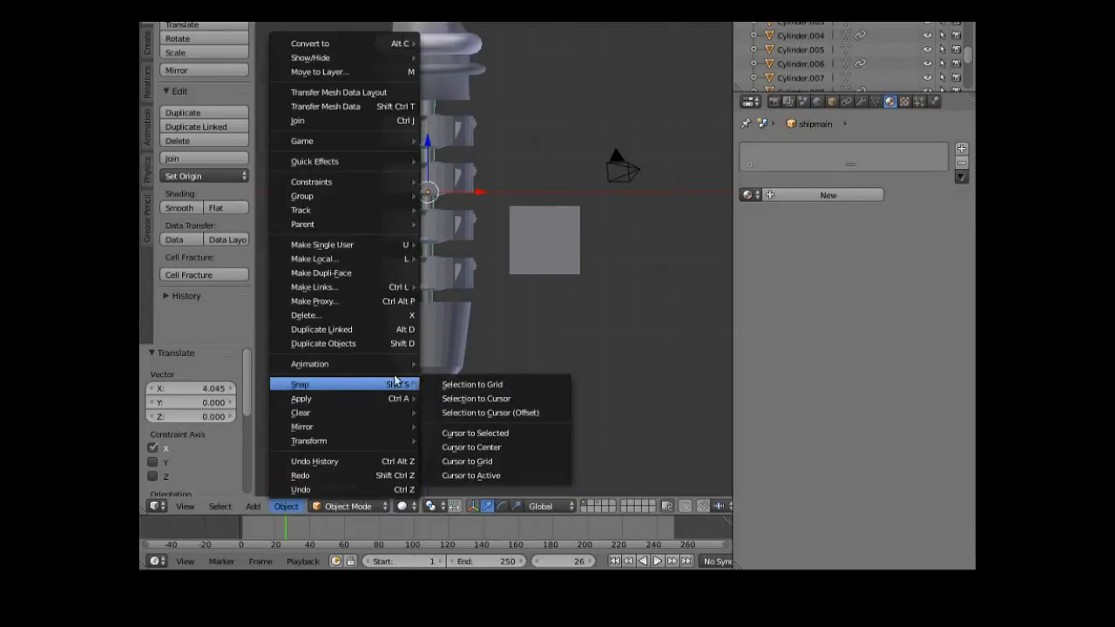
pyautogui.click(491, 434)
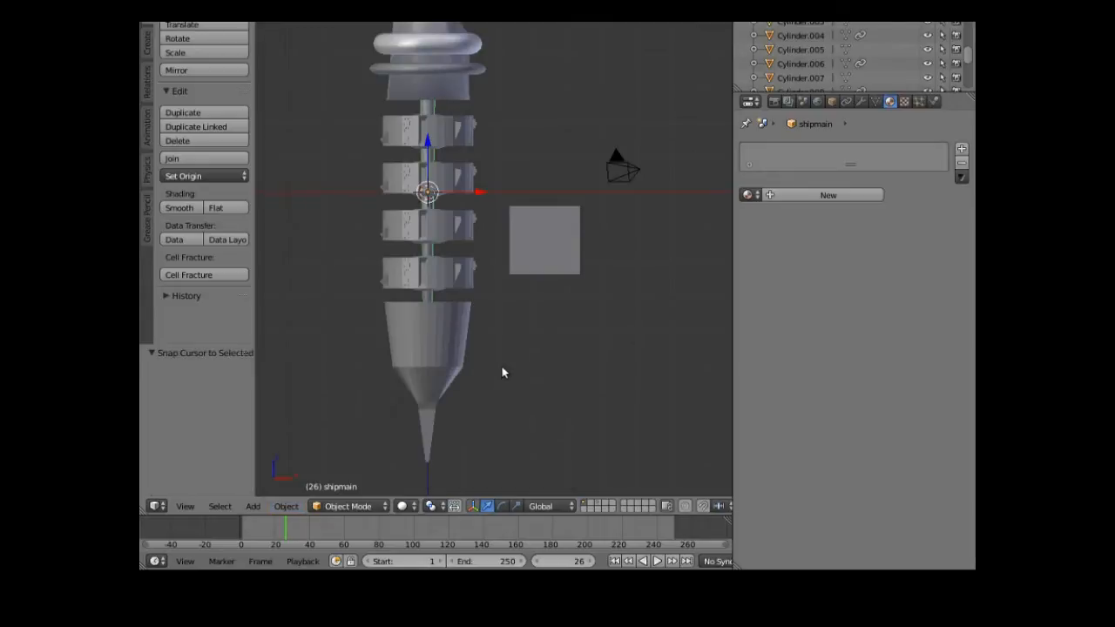
# - Snap the cube to the 3D cursor at the shaft's origin
pyautogui.rightClick(535, 258)
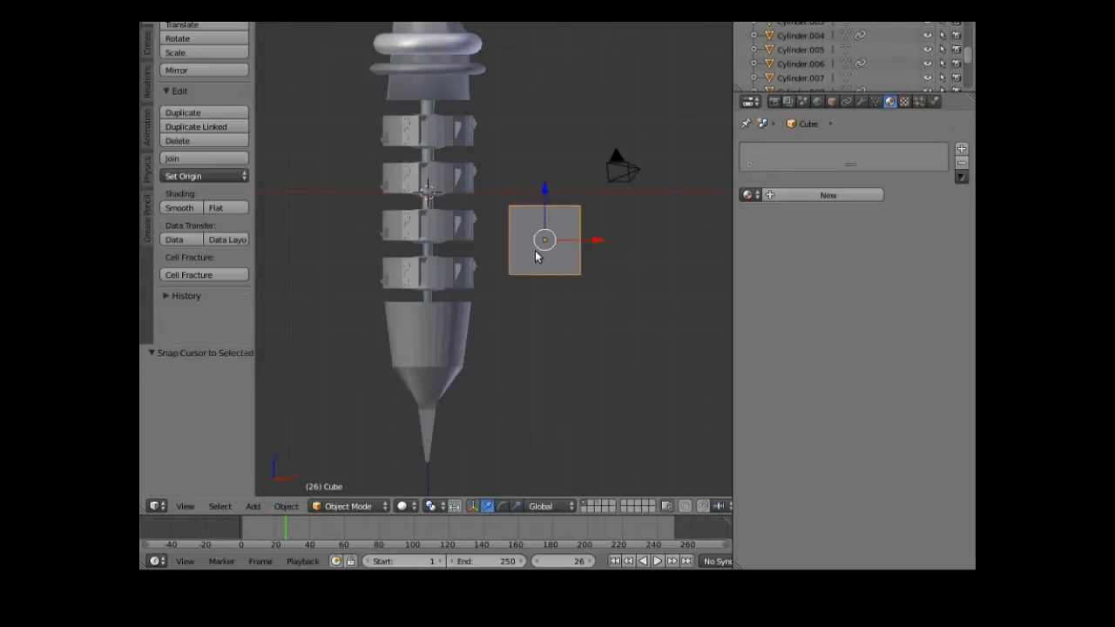
pyautogui.click(287, 506)
pyautogui.moveTo(328, 387)
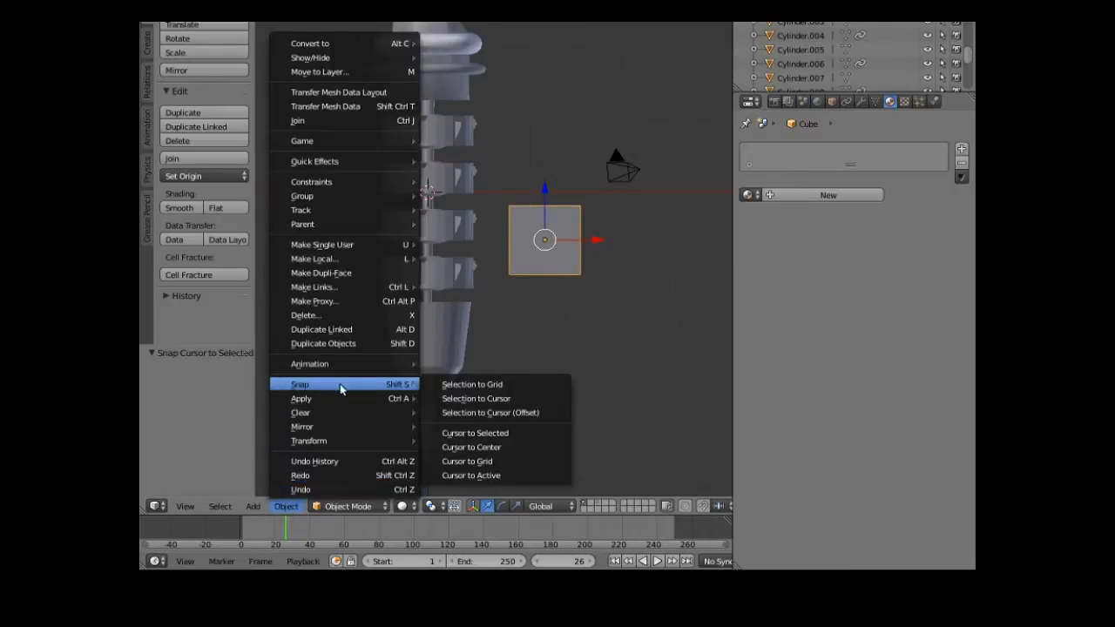
pyautogui.click(485, 398)
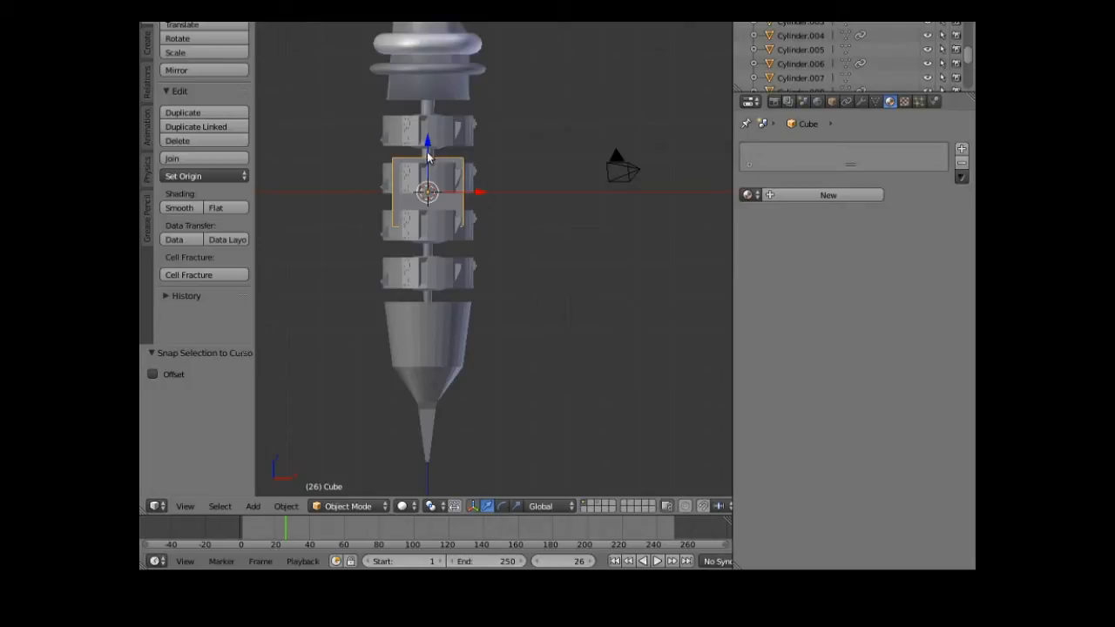
# - Lower the cube about 3.03 units along Z to the gap above the tapered section and scale it to about 0.087
pyautogui.moveTo(425, 140); pyautogui.dragTo(423, 244)
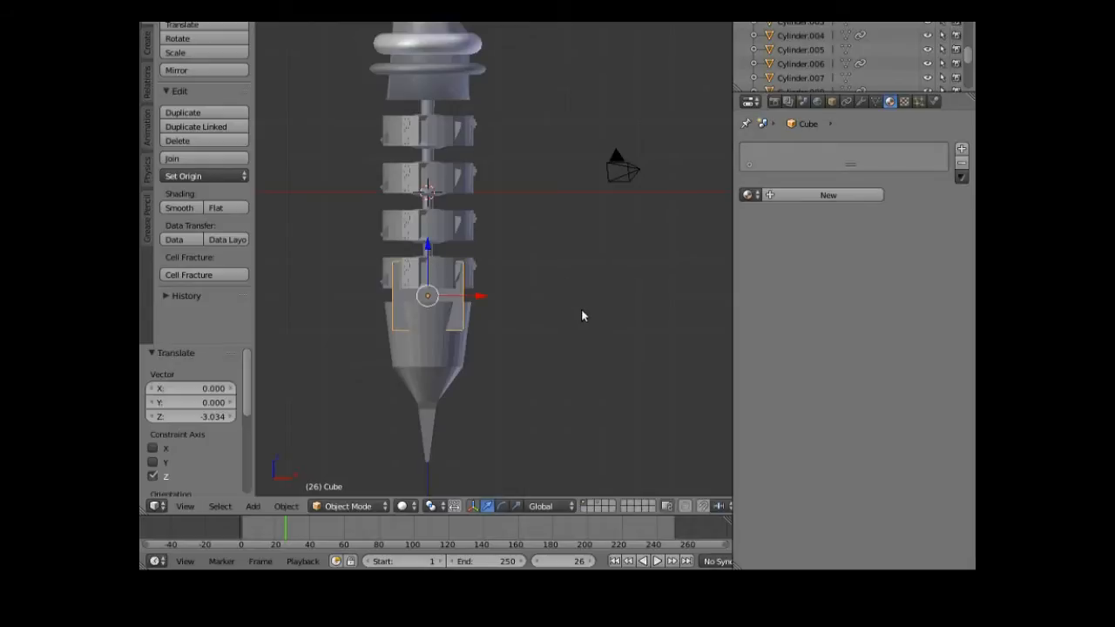
pyautogui.press('s')
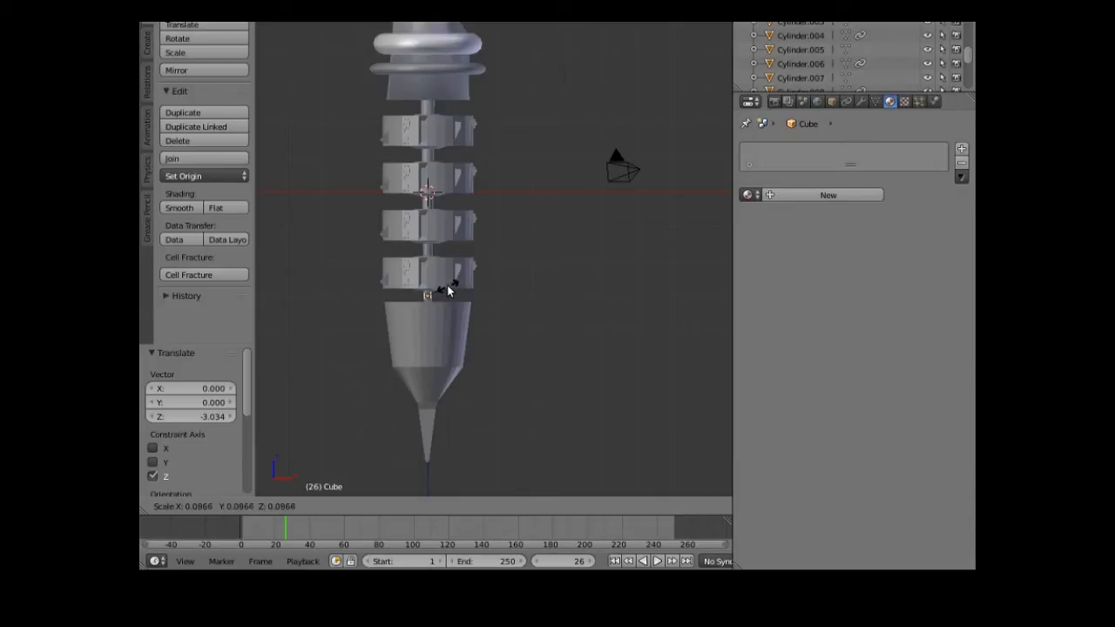
pyautogui.click(512, 412)
# - Stretch the small cube along the X axis by a factor of about 2.44
pyautogui.press('s')
pyautogui.press('x')
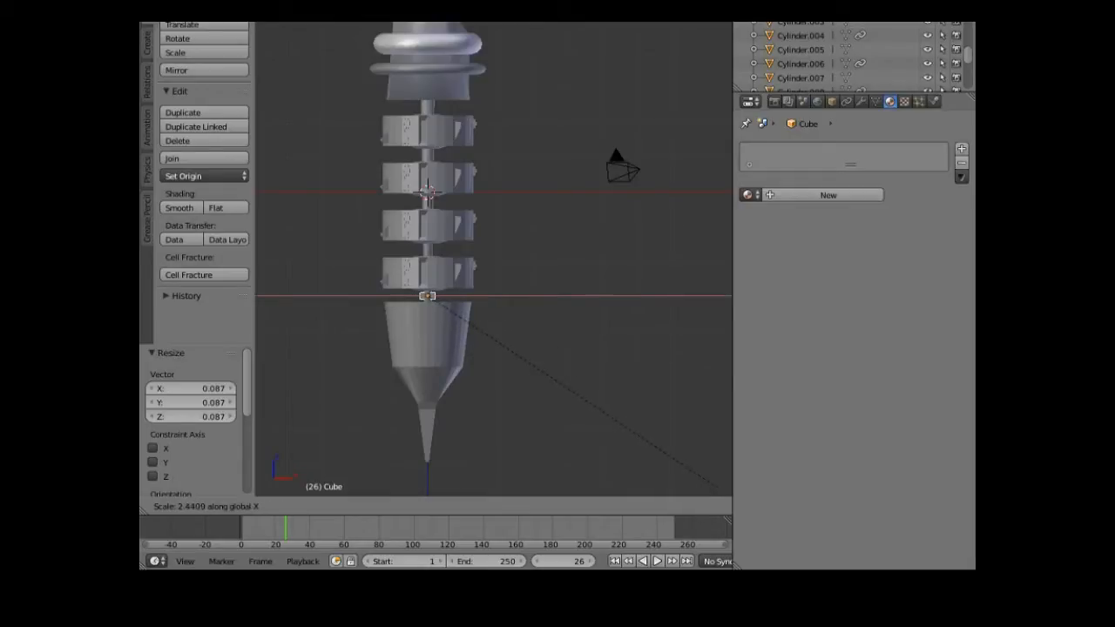
pyautogui.click(717, 492)
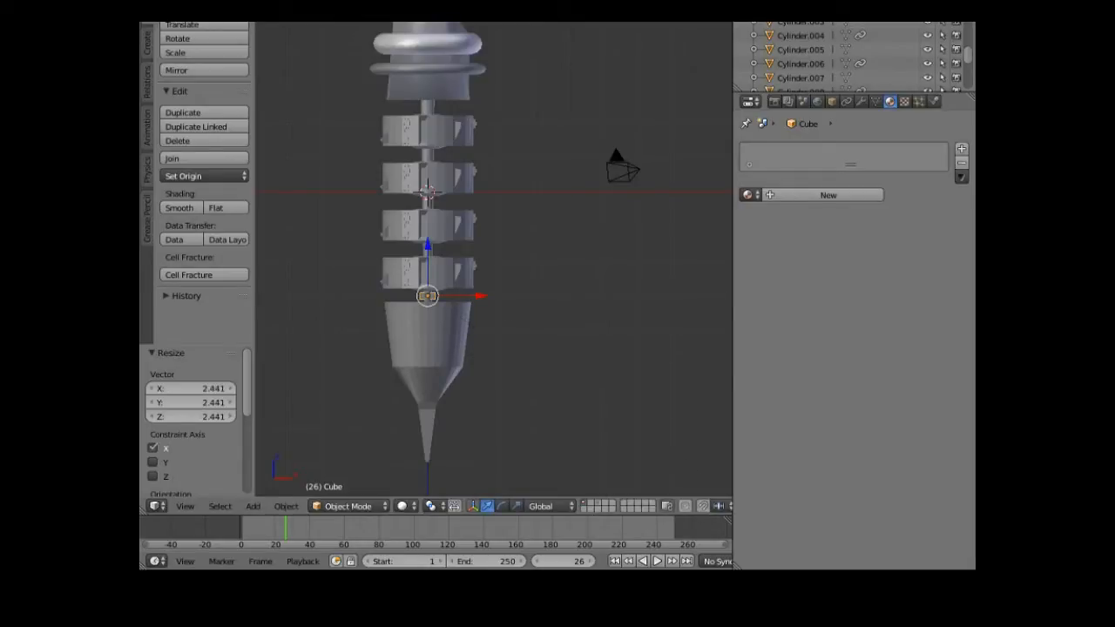
pyautogui.press('g')
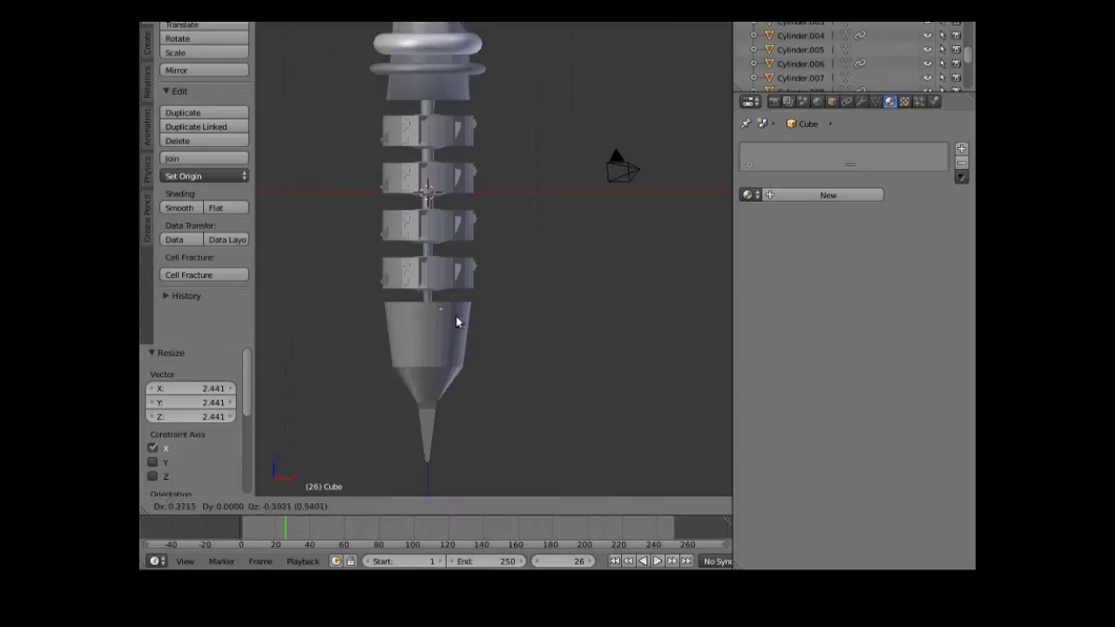
pyautogui.click(448, 303)
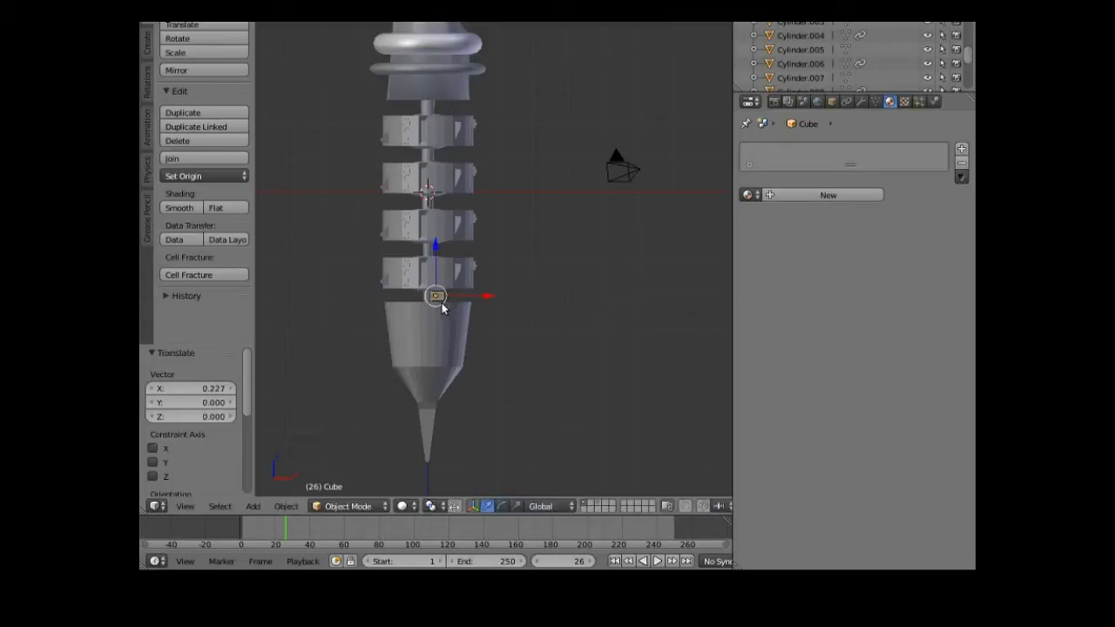
pyautogui.hotkey('ctrl', 'z')
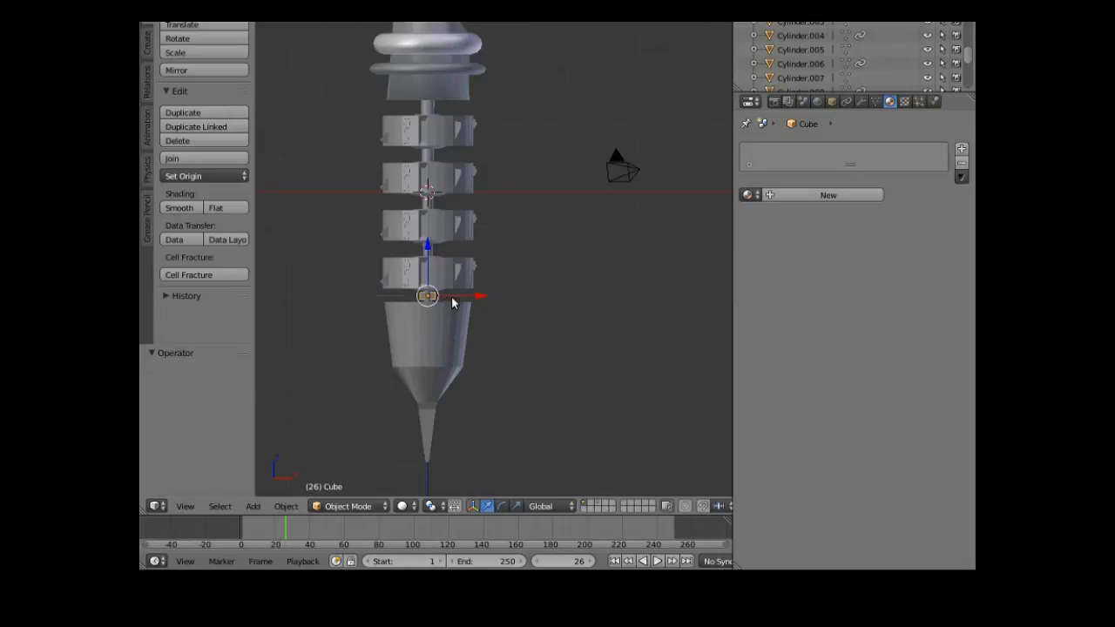
# - Lengthen the cube further along X by a factor of about 4.39 to form a thin bar
pyautogui.press('s')
pyautogui.press('x')
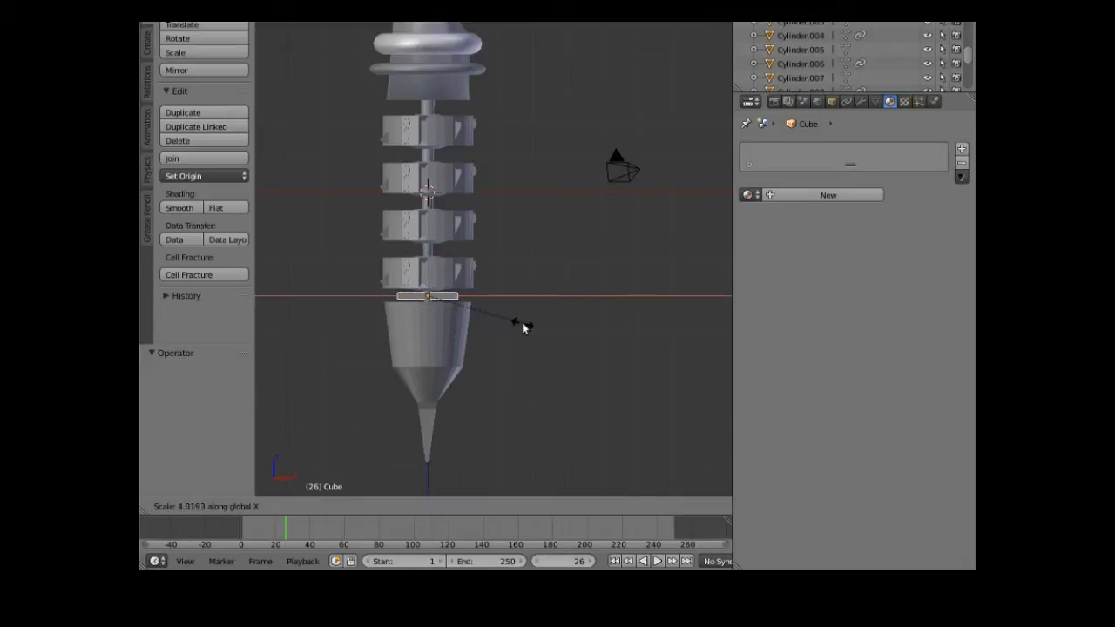
pyautogui.click(531, 327)
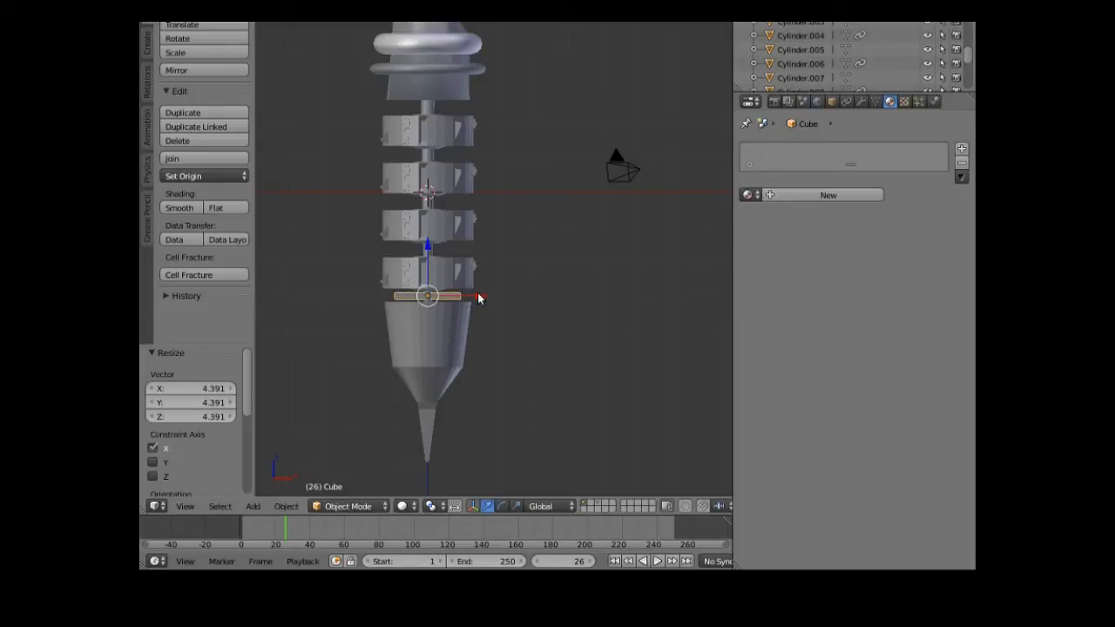
# - Move the bar outward about 1.01 along X, then fine-tune it by about -0.017 on Z and -0.033 on X
pyautogui.moveTo(480, 297); pyautogui.dragTo(514, 298)
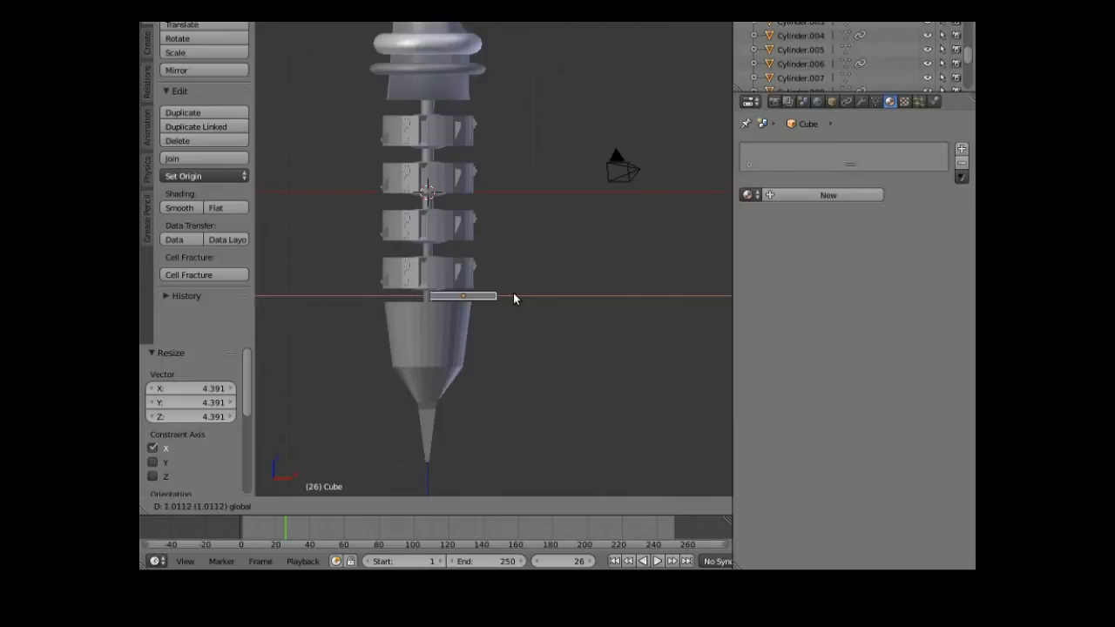
pyautogui.moveTo(500, 373); pyautogui.dragTo(503, 376)
pyautogui.scroll(5, 508, 381)
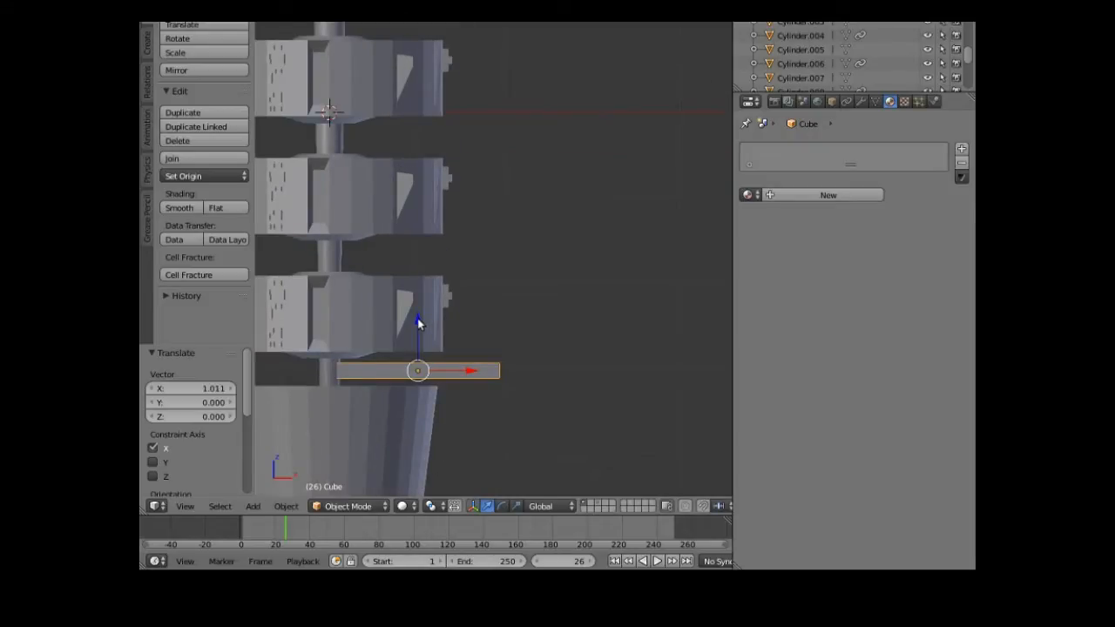
pyautogui.moveTo(417, 318); pyautogui.dragTo(417, 320)
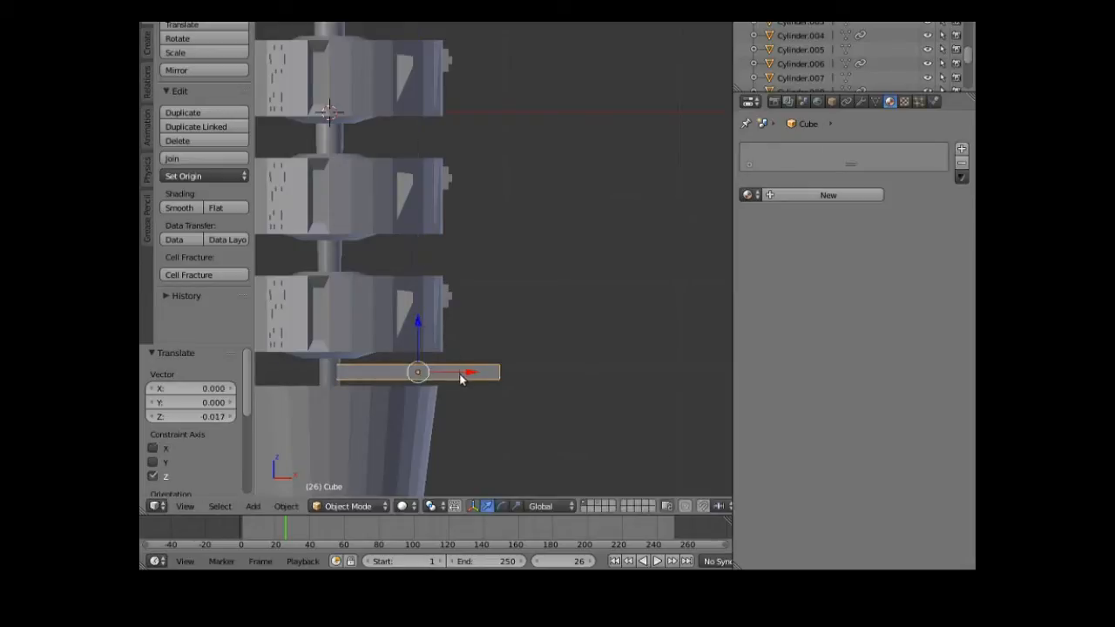
pyautogui.moveTo(471, 373); pyautogui.dragTo(467, 372)
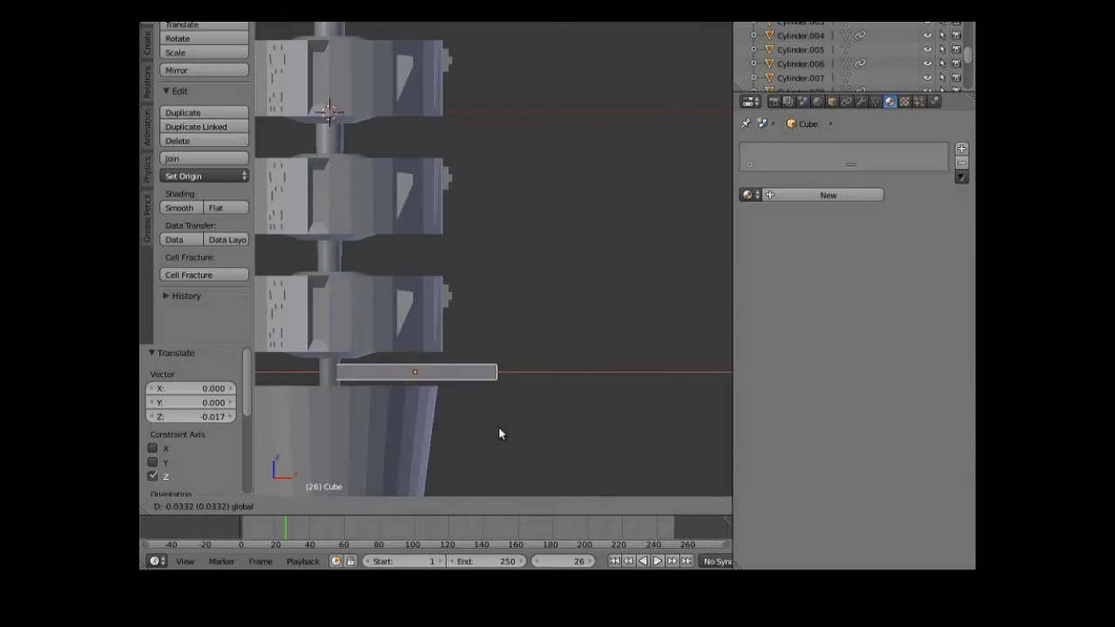
pyautogui.moveTo(497, 431); pyautogui.dragTo(497, 431)
# - In Edit Mode, taper the bar by scaling its outer end face to about 0.518
pyautogui.moveTo(498, 431); pyautogui.dragTo(392, 428, button='middle')
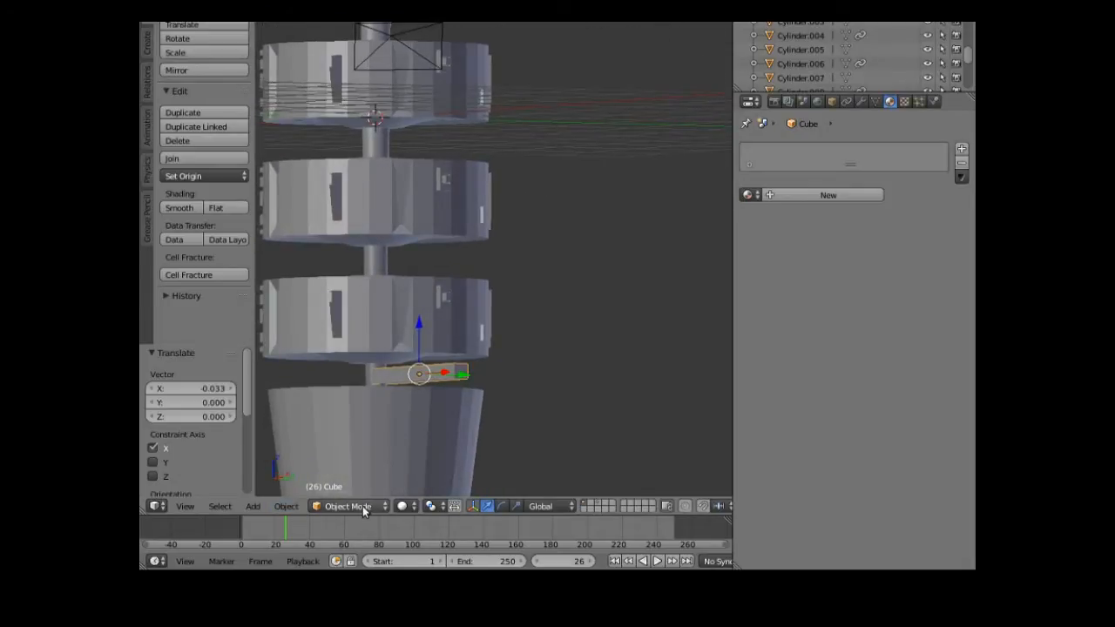
pyautogui.click(361, 507)
pyautogui.click(370, 472)
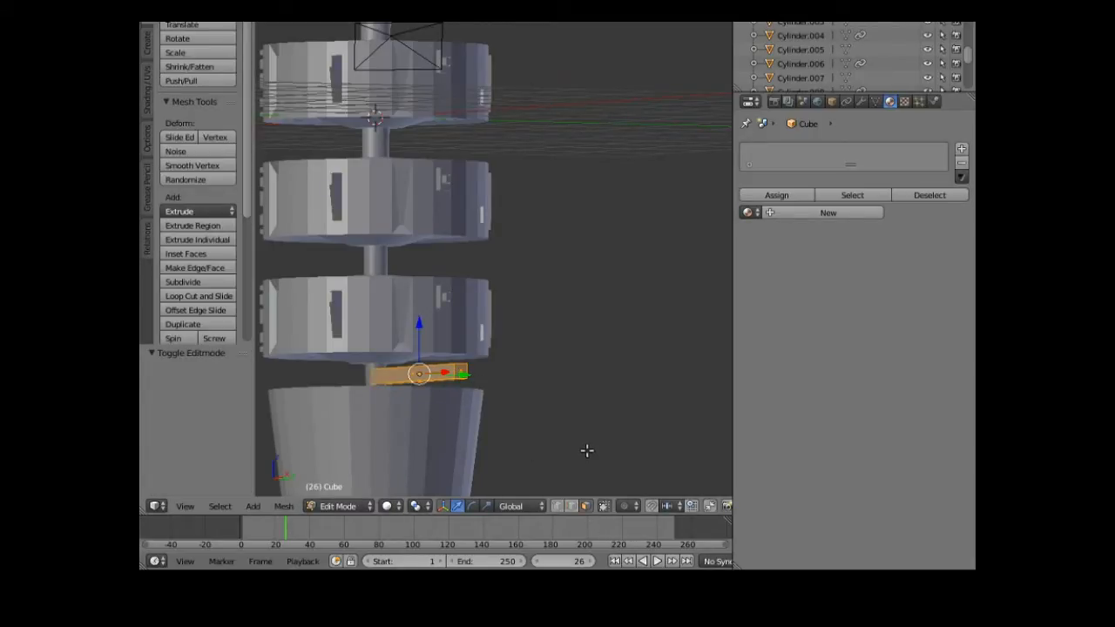
pyautogui.press('s')
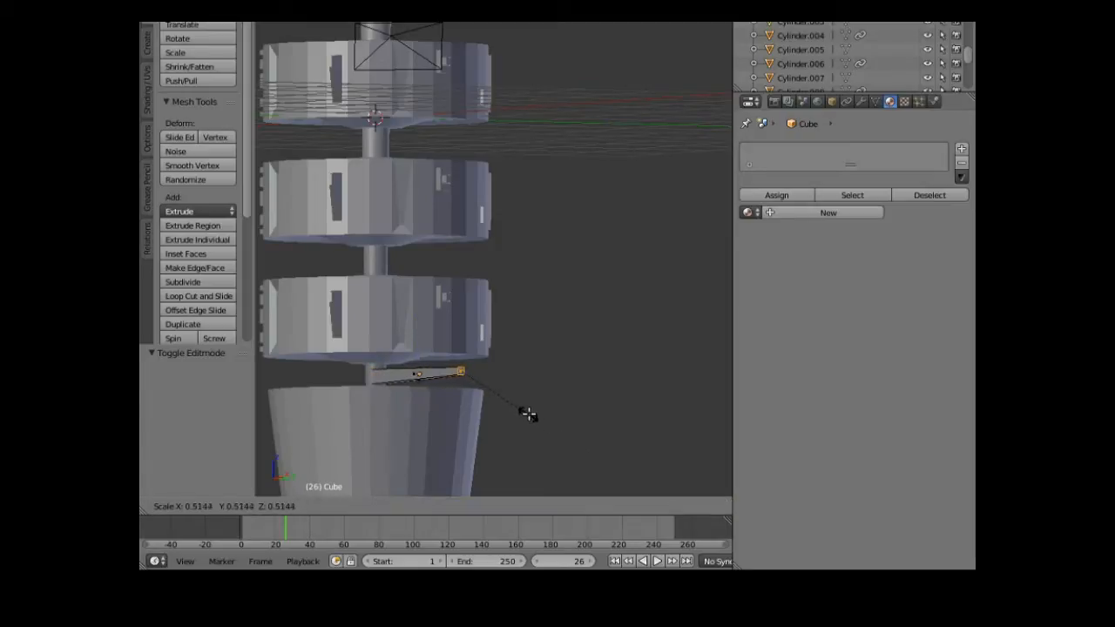
pyautogui.click(522, 414)
# - Select the whole bar and divide it along its length with two loop cuts
pyautogui.moveTo(511, 425); pyautogui.dragTo(584, 442, button='middle')
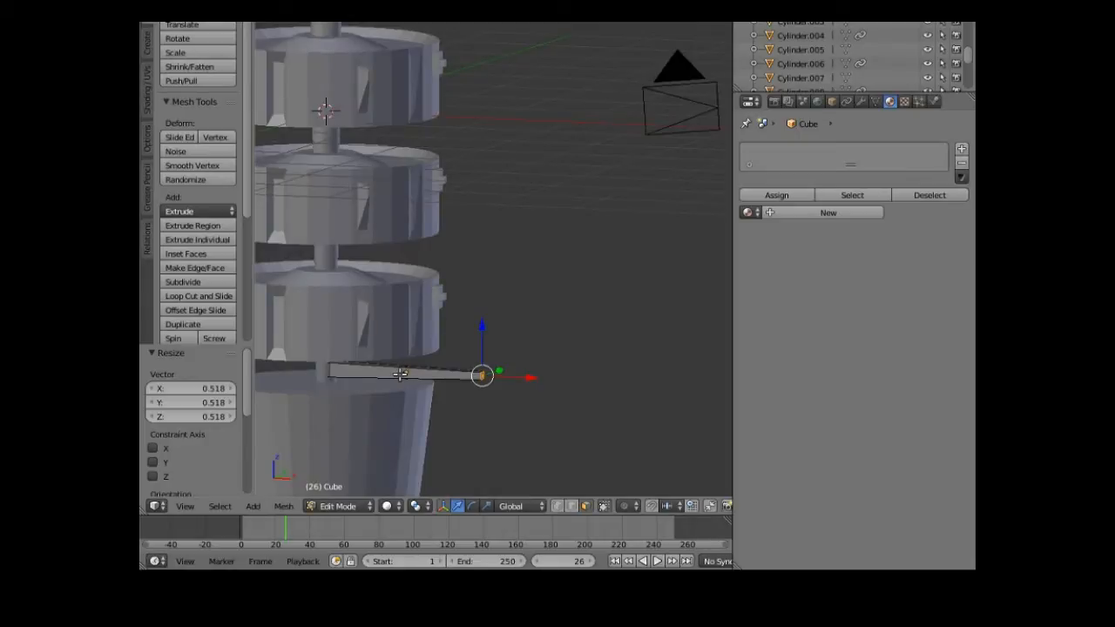
pyautogui.press('l')
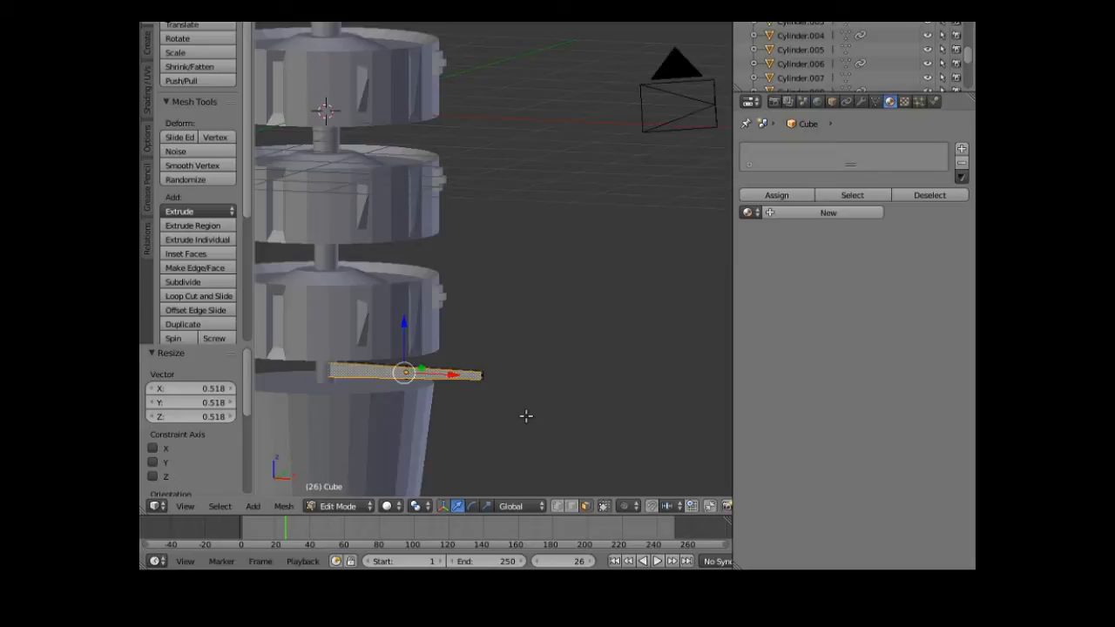
pyautogui.rightClick(526, 416)
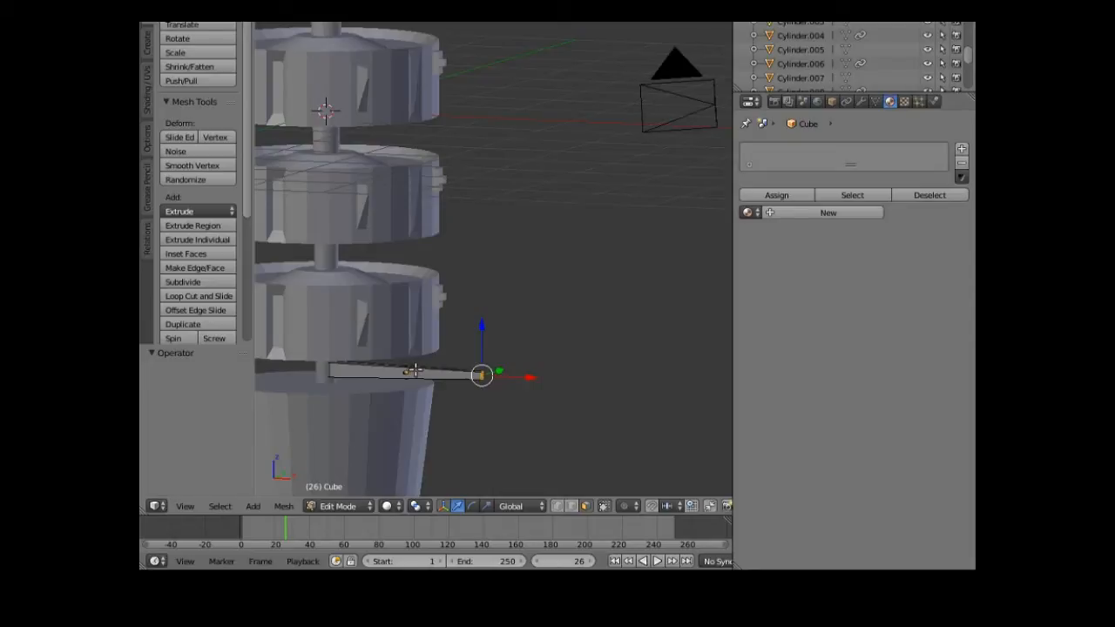
pyautogui.press('a')
pyautogui.press('a')
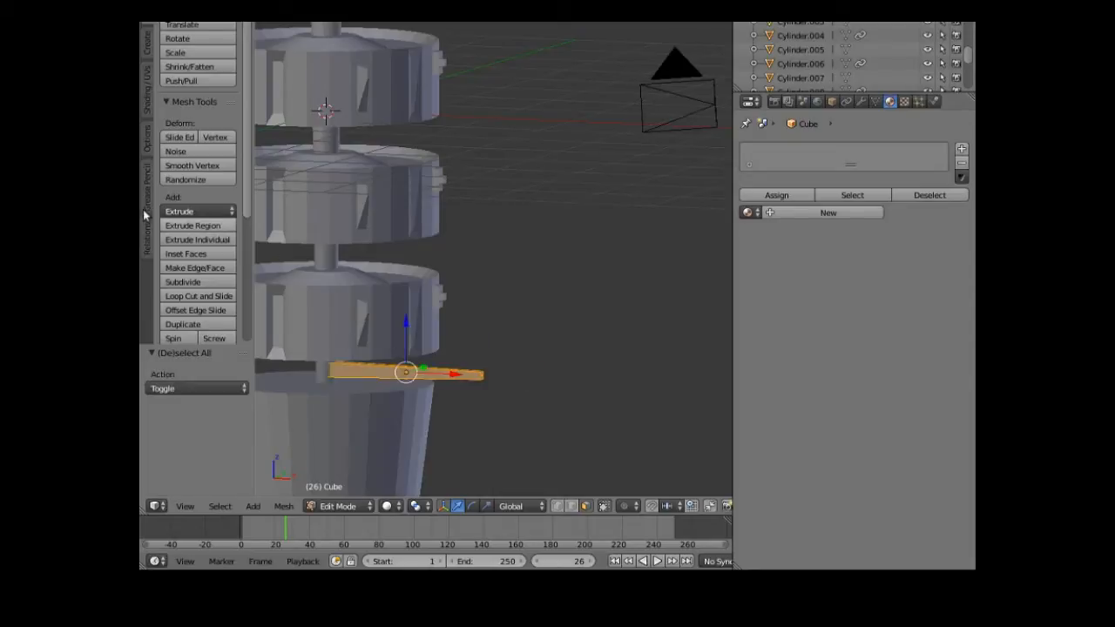
pyautogui.click(208, 296)
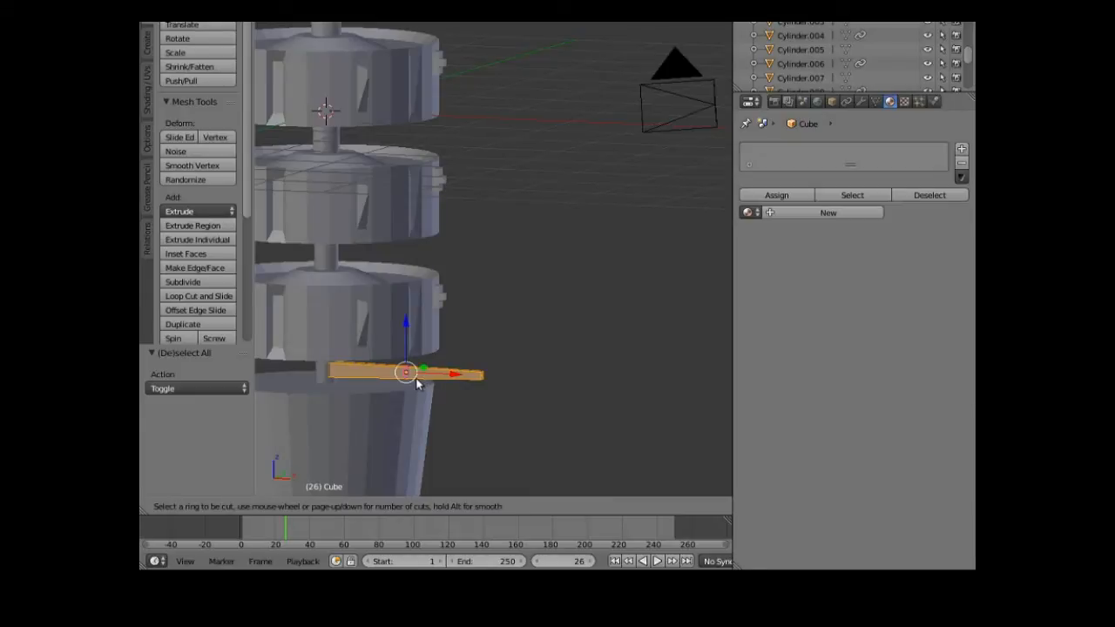
pyautogui.scroll(1, 416, 378)
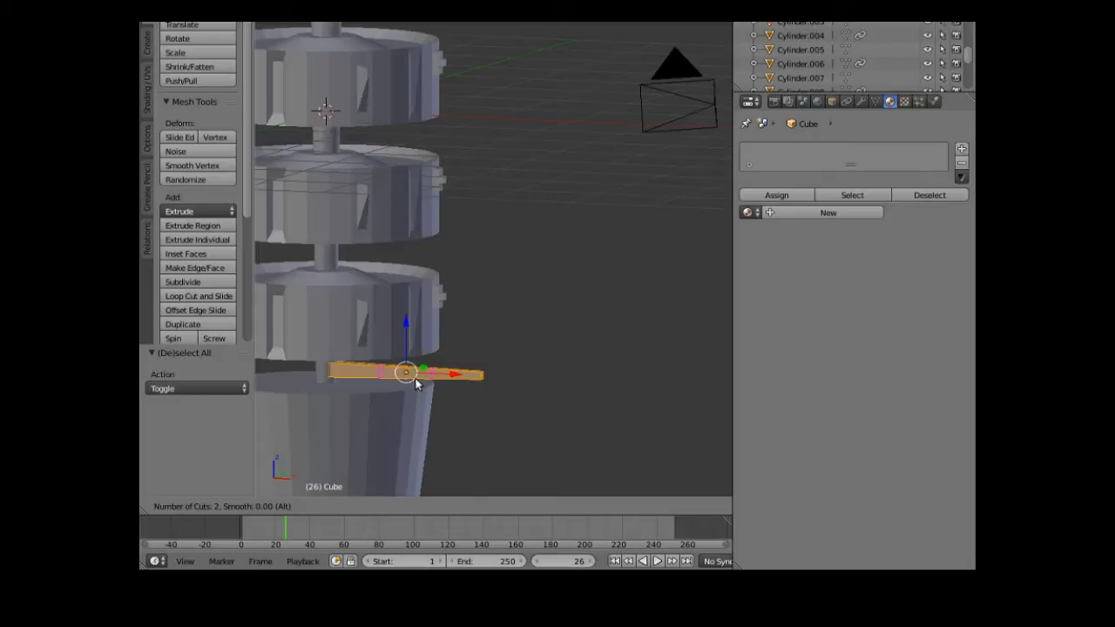
pyautogui.click(415, 383)
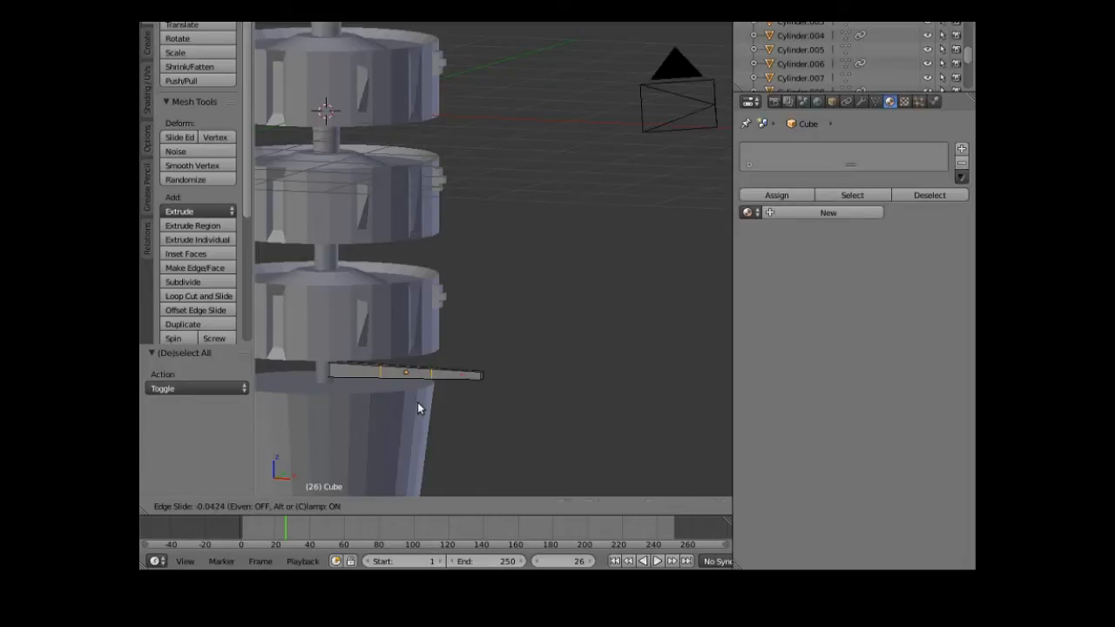
pyautogui.click(418, 402)
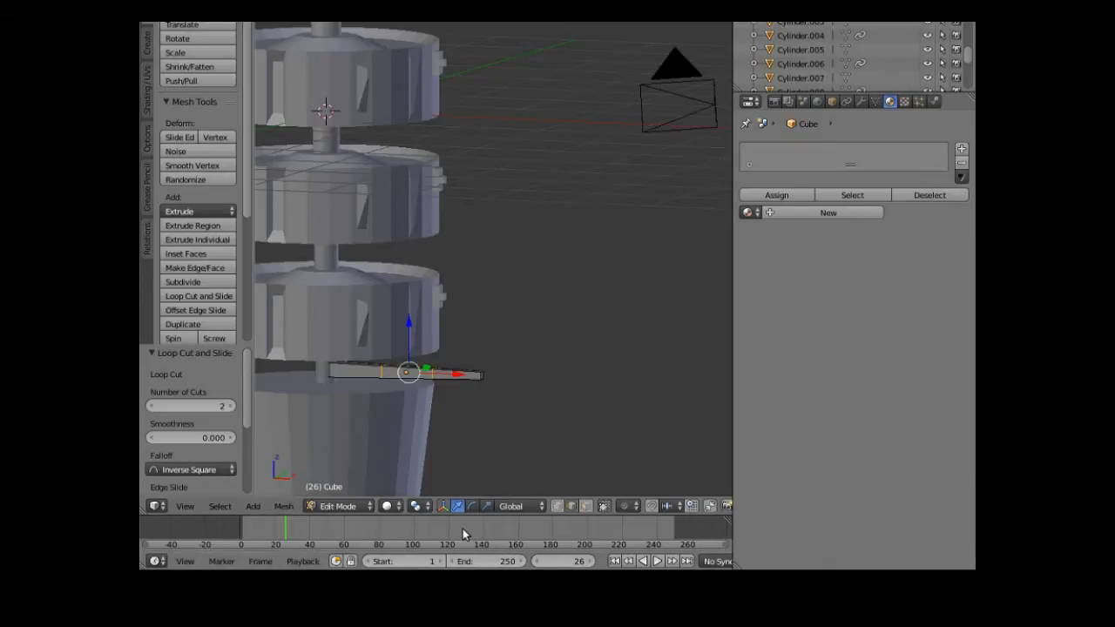
# - Set the pivot point for transforming the bar's elements to Individual Origins
pyautogui.click(416, 506)
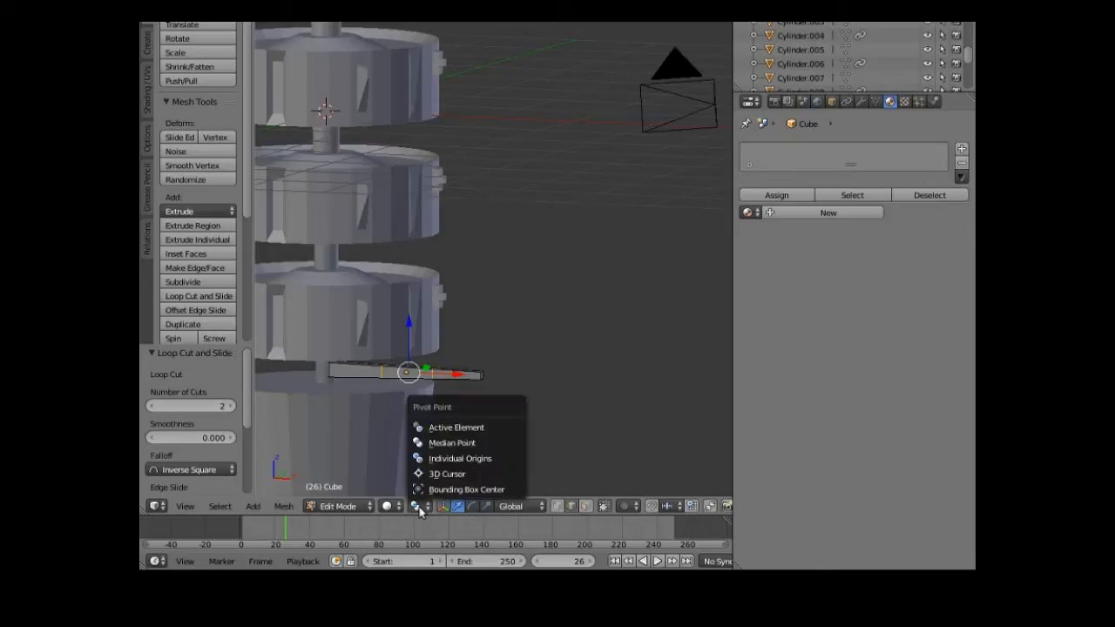
pyautogui.click(464, 460)
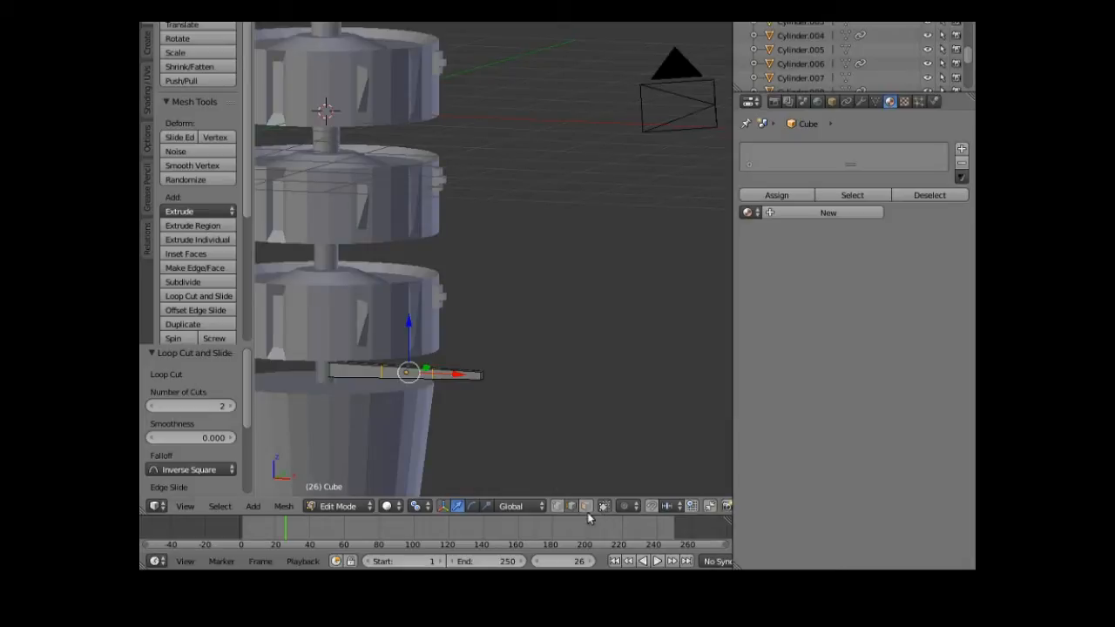
pyautogui.rightClick(444, 376)
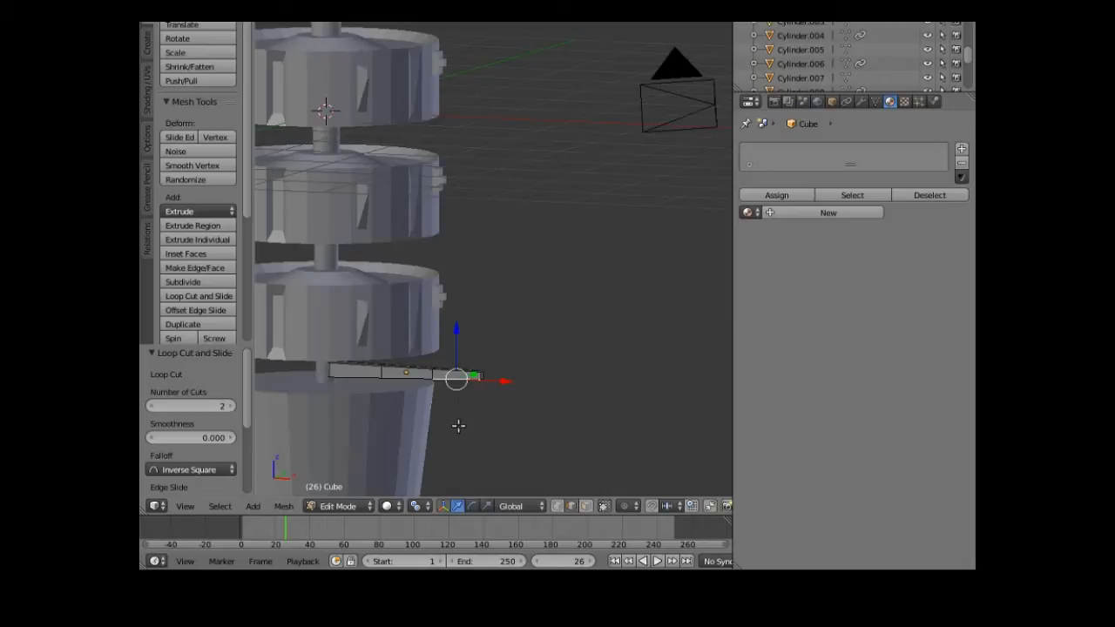
# - In face select mode, inset the three side faces of the bar with a thickness of about 0.1096
pyautogui.click(587, 506)
pyautogui.rightClick(457, 374)
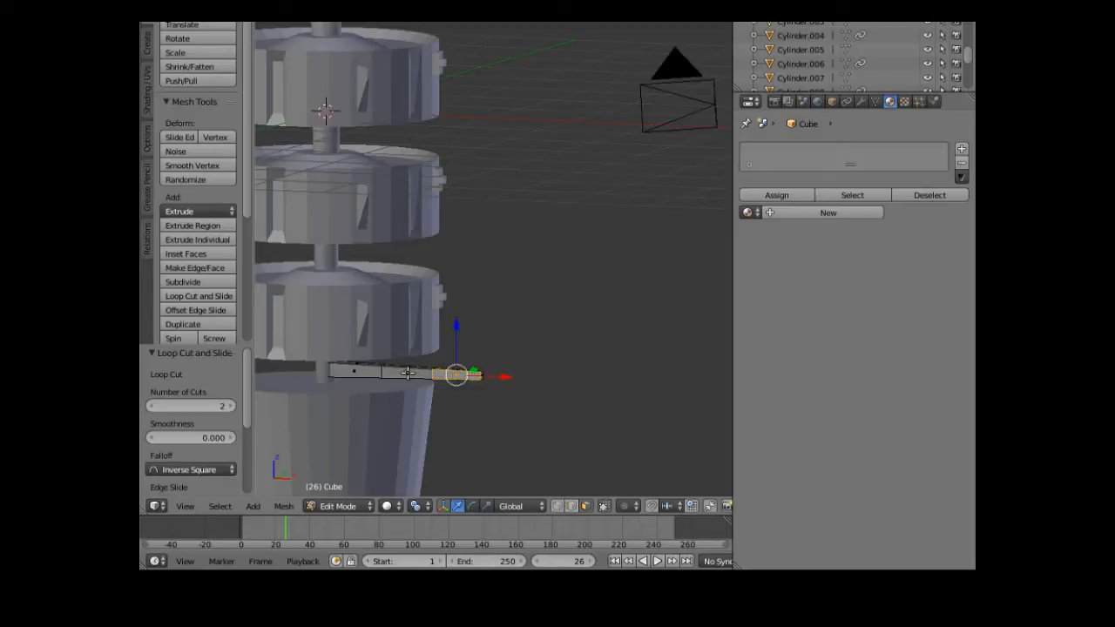
pyautogui.keyDown('alt'); pyautogui.rightClick(361, 371); pyautogui.keyUp('alt')
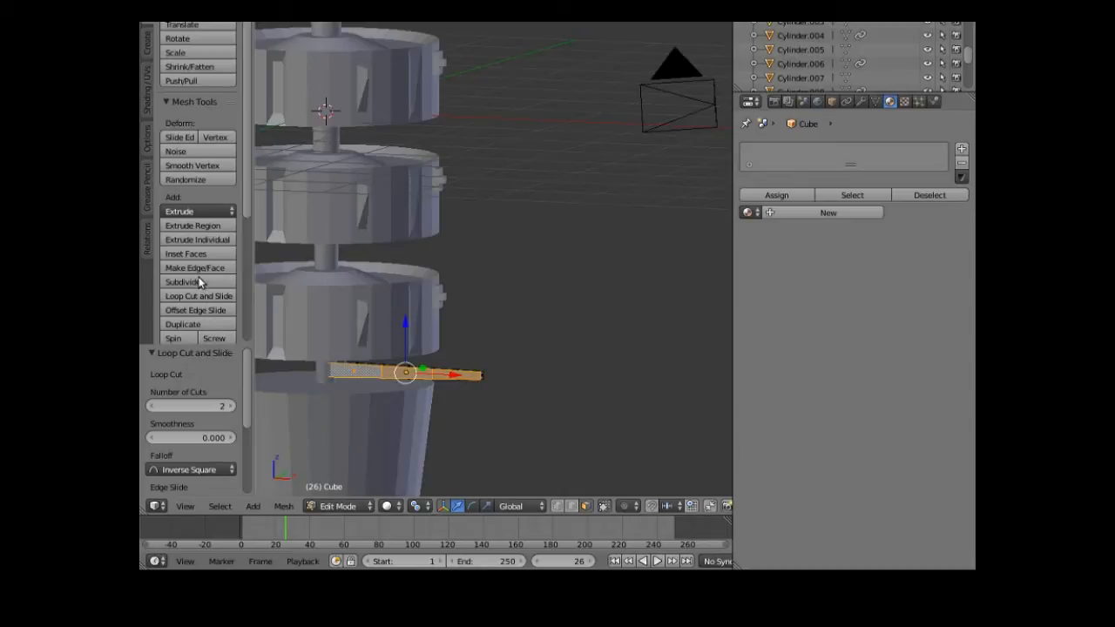
pyautogui.click(201, 253)
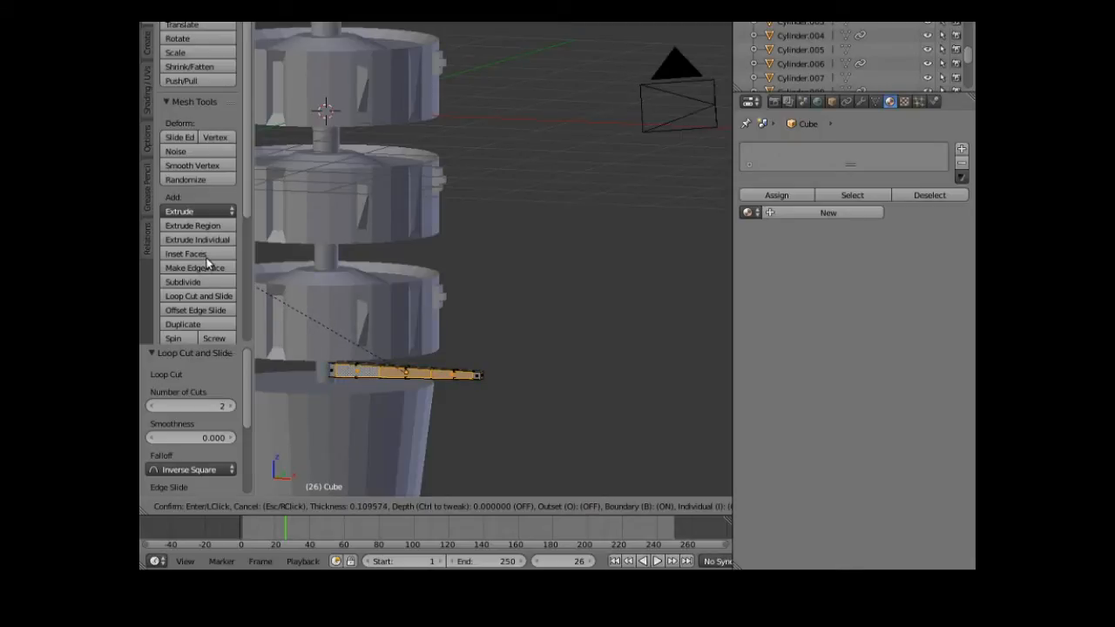
pyautogui.click(207, 263)
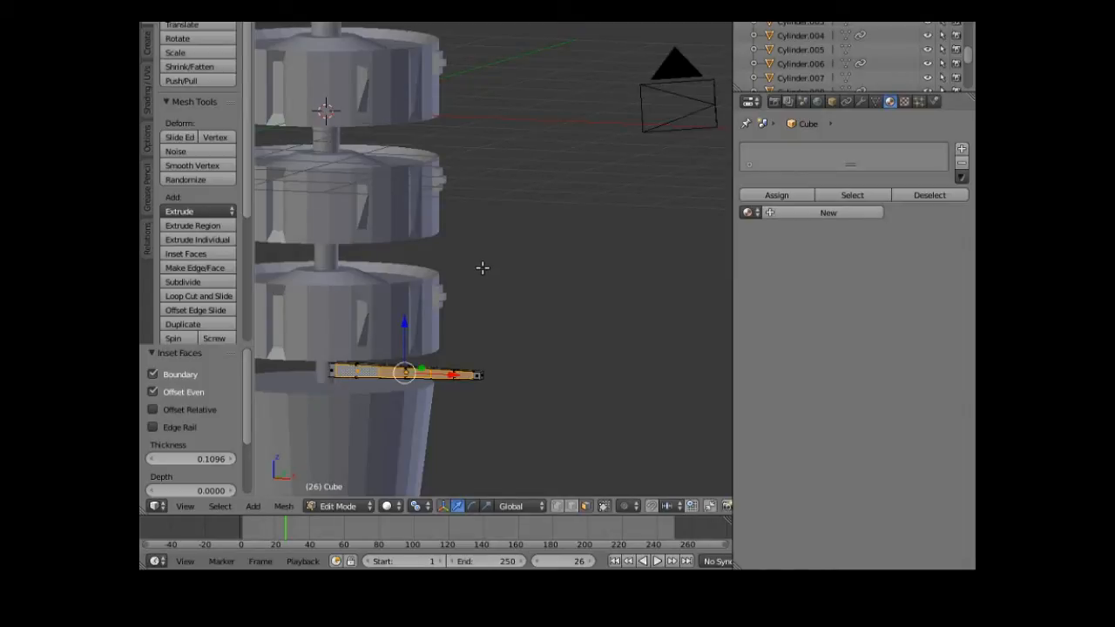
# - Scale the inset side faces by about 0.553 along the Z axis
pyautogui.press('s')
pyautogui.press('z')
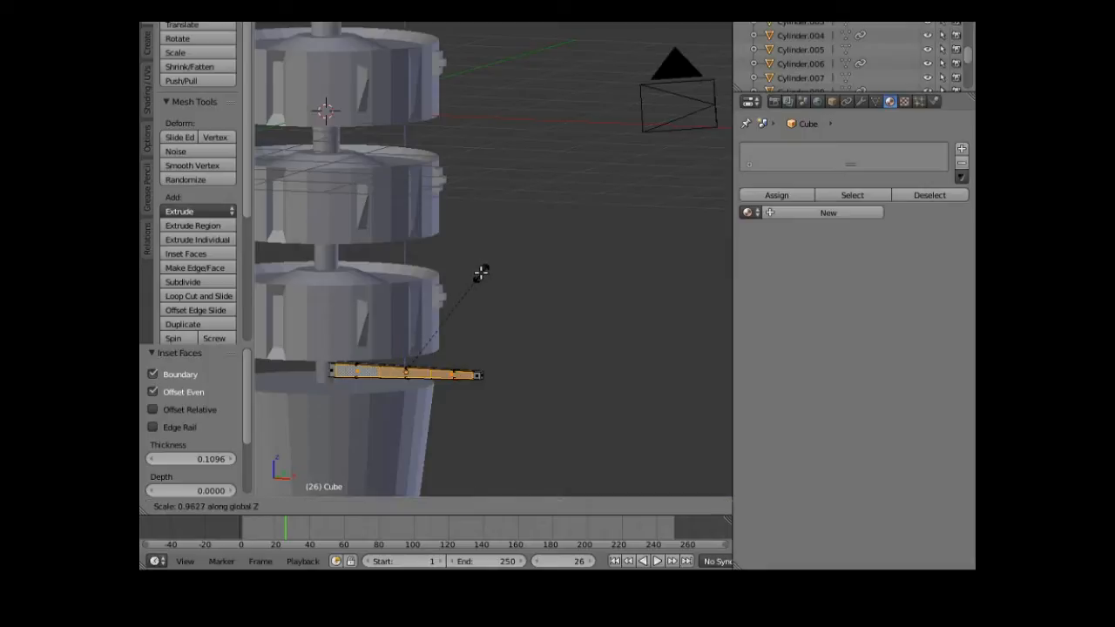
pyautogui.click(423, 301)
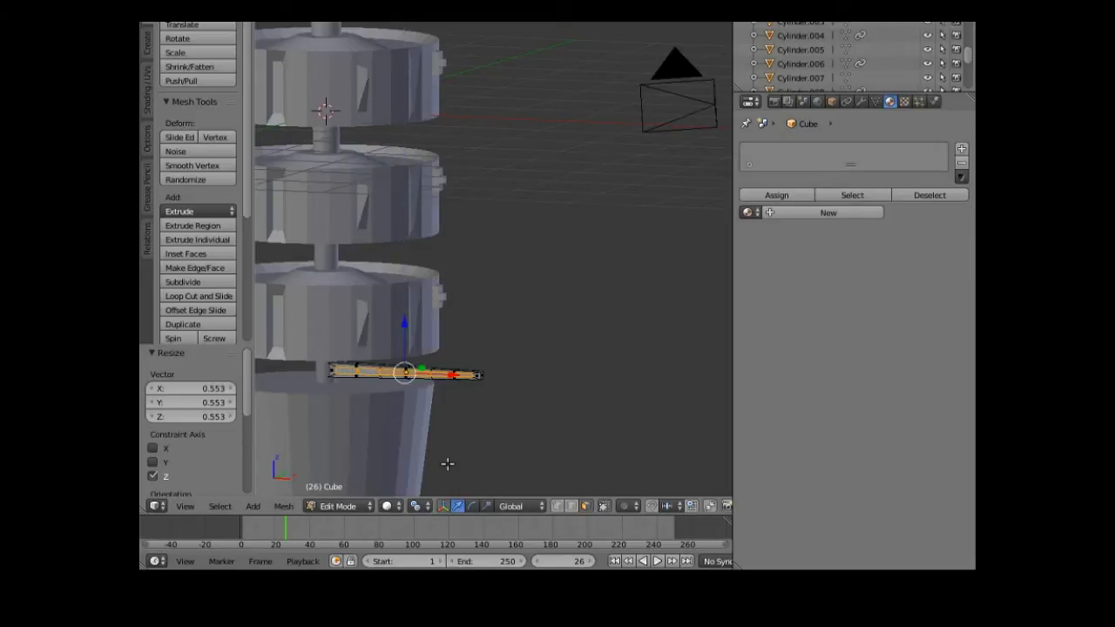
# - Frame the selected faces in view and undo both their Z scaling and the inset
pyautogui.scroll(2, 446, 464)
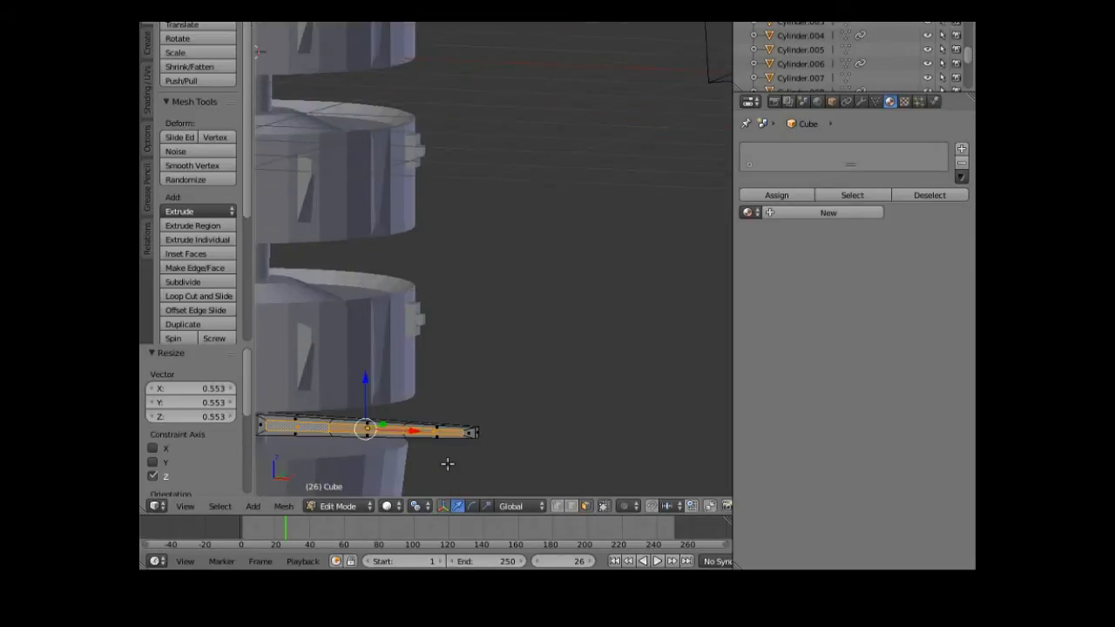
pyautogui.click(184, 507)
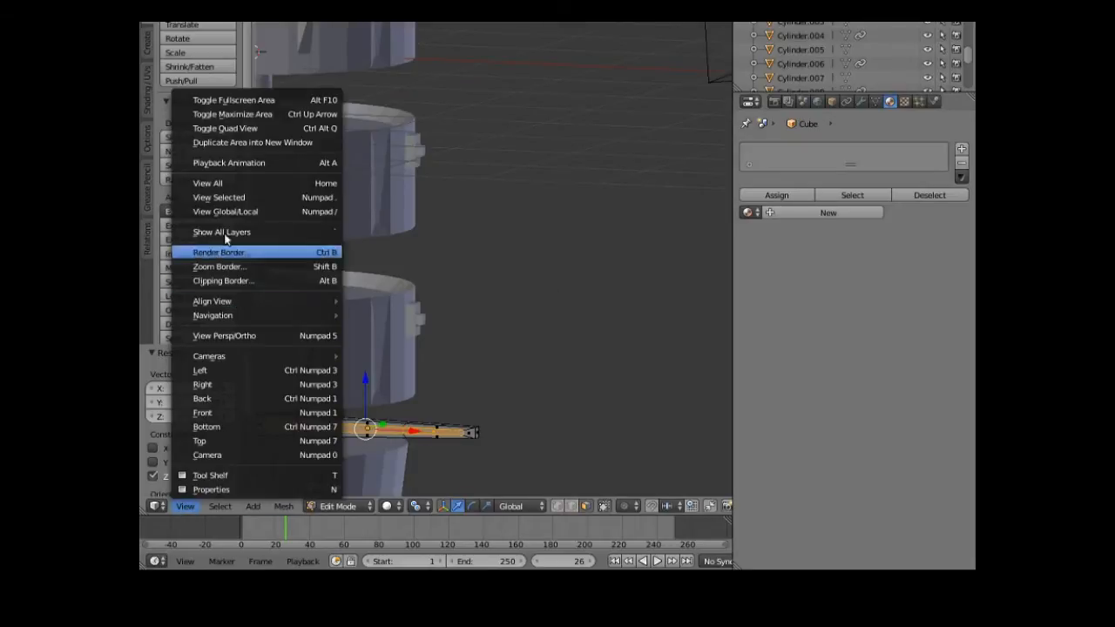
pyautogui.click(235, 196)
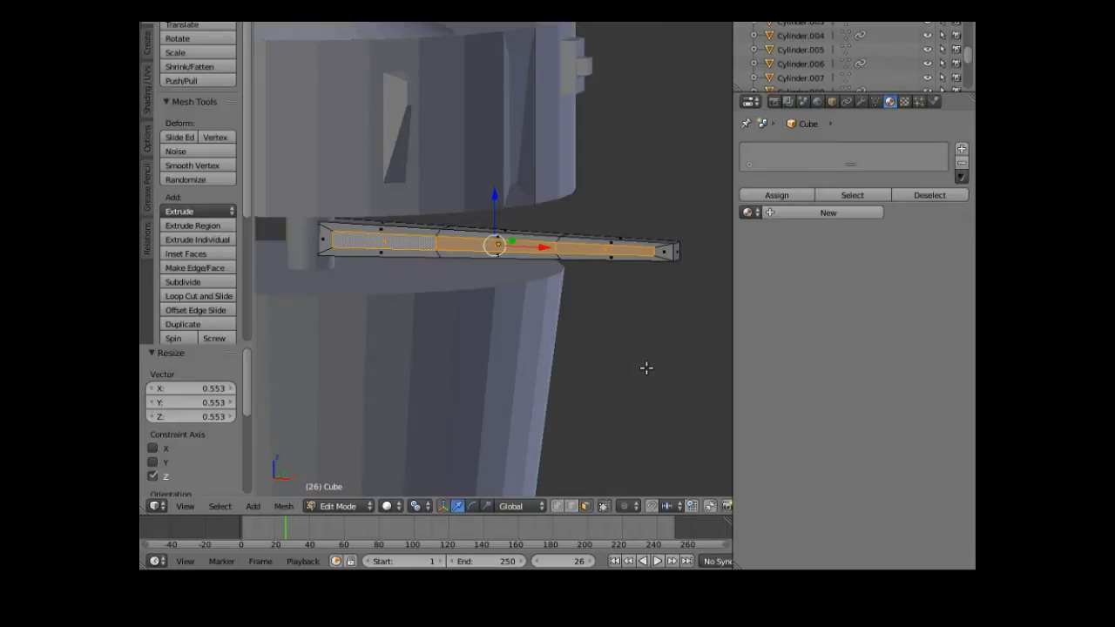
pyautogui.hotkey('ctrl', 'z')
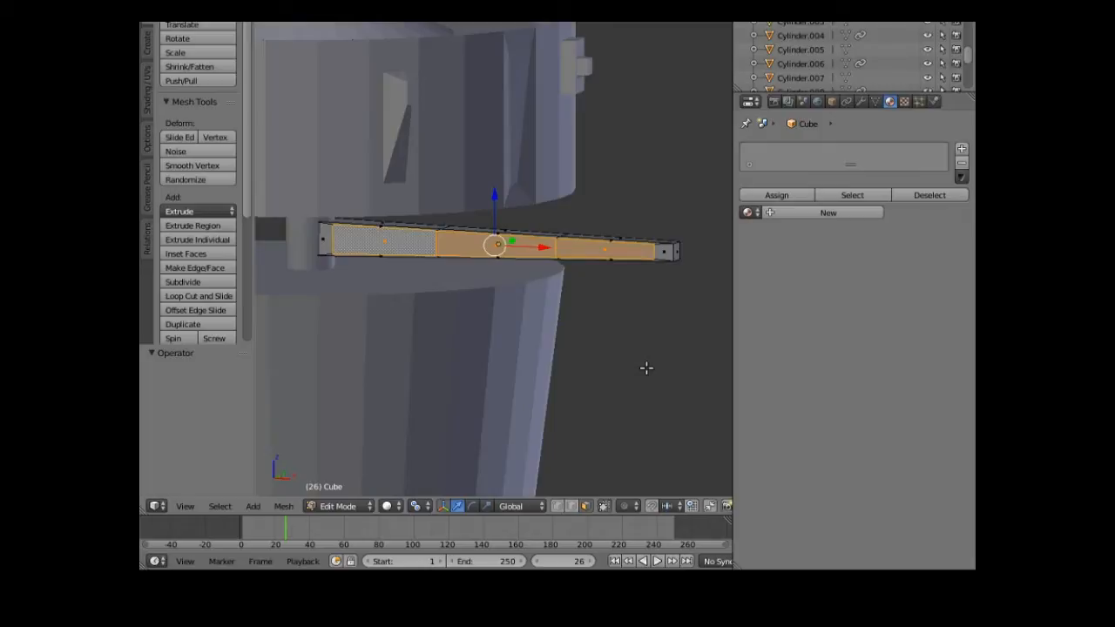
pyautogui.hotkey('ctrl', 'z')
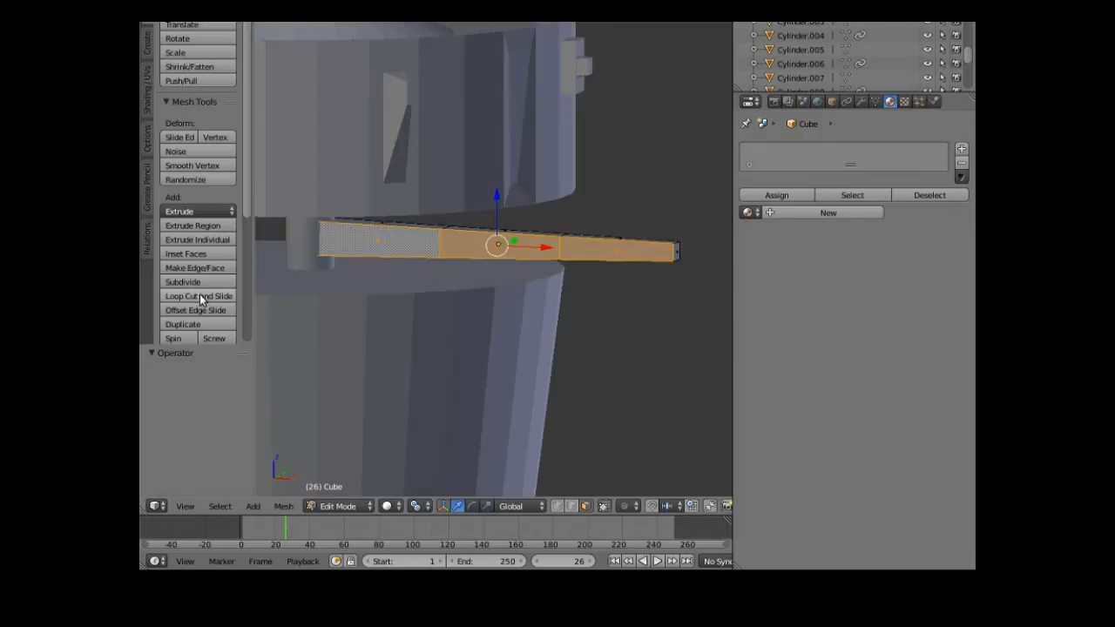
# - Add one loop cut to the bar's outer section and slide it close to the neighbouring cut, leaving a narrow band
pyautogui.press('a')
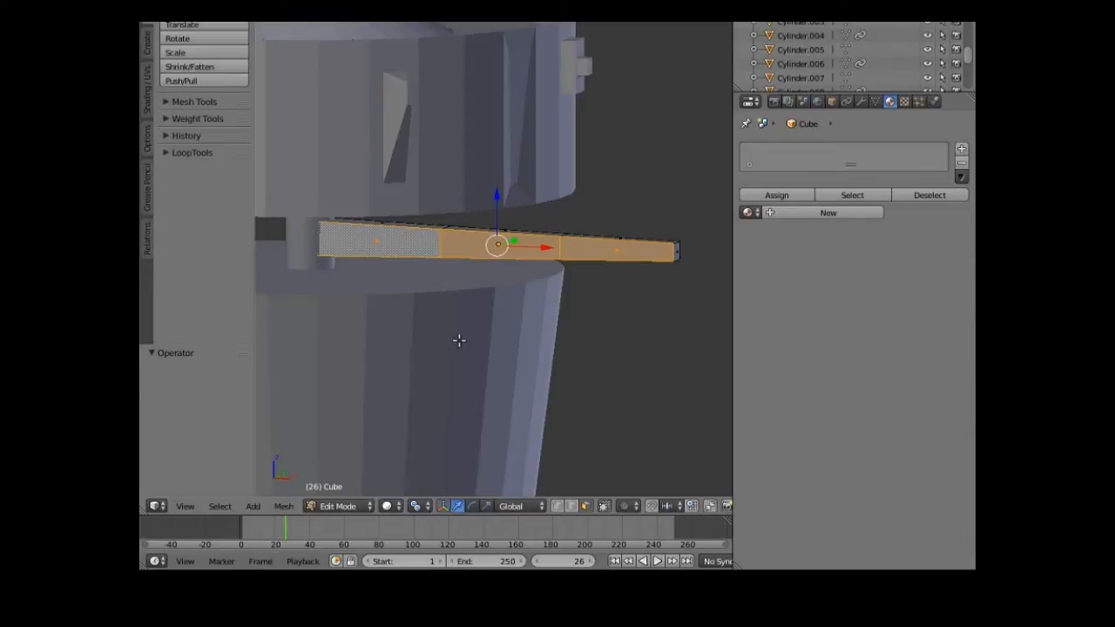
pyautogui.press('a')
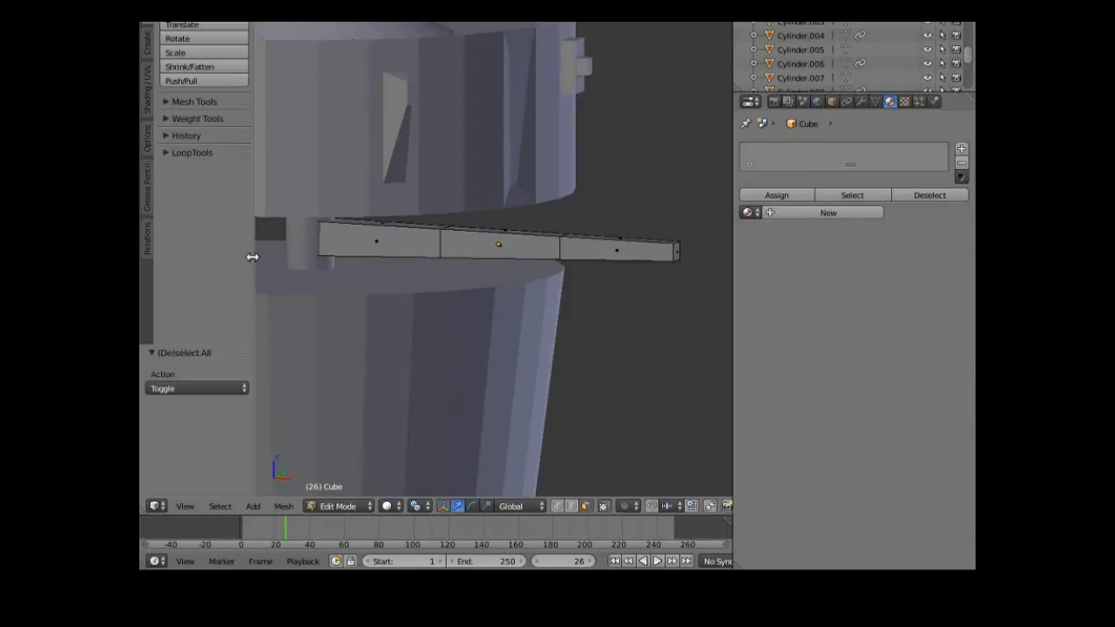
pyautogui.press('a')
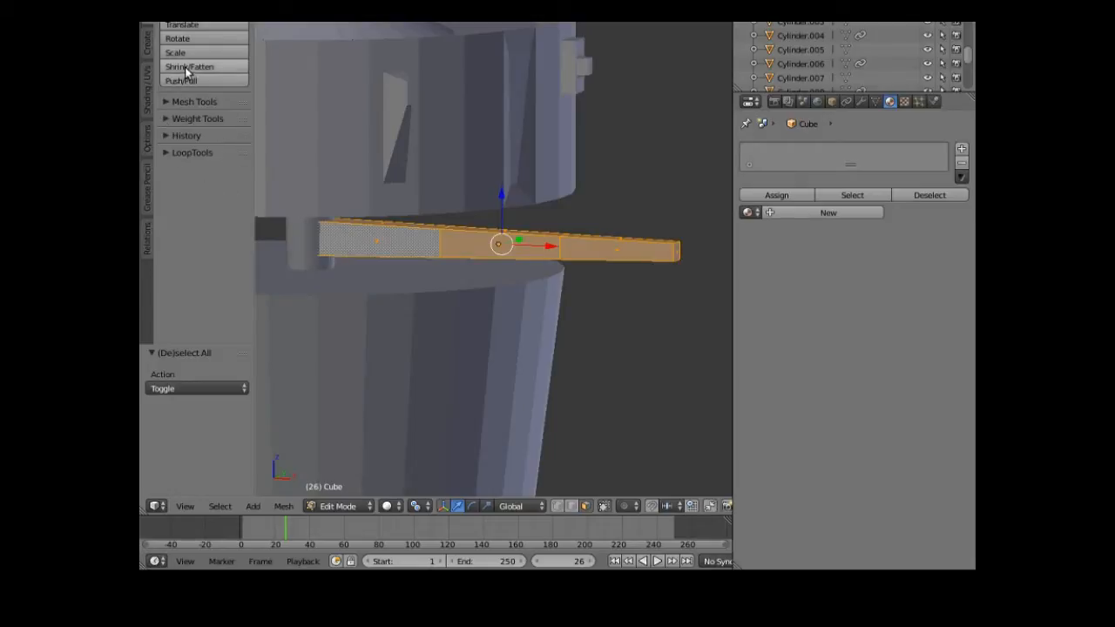
pyautogui.click(170, 155)
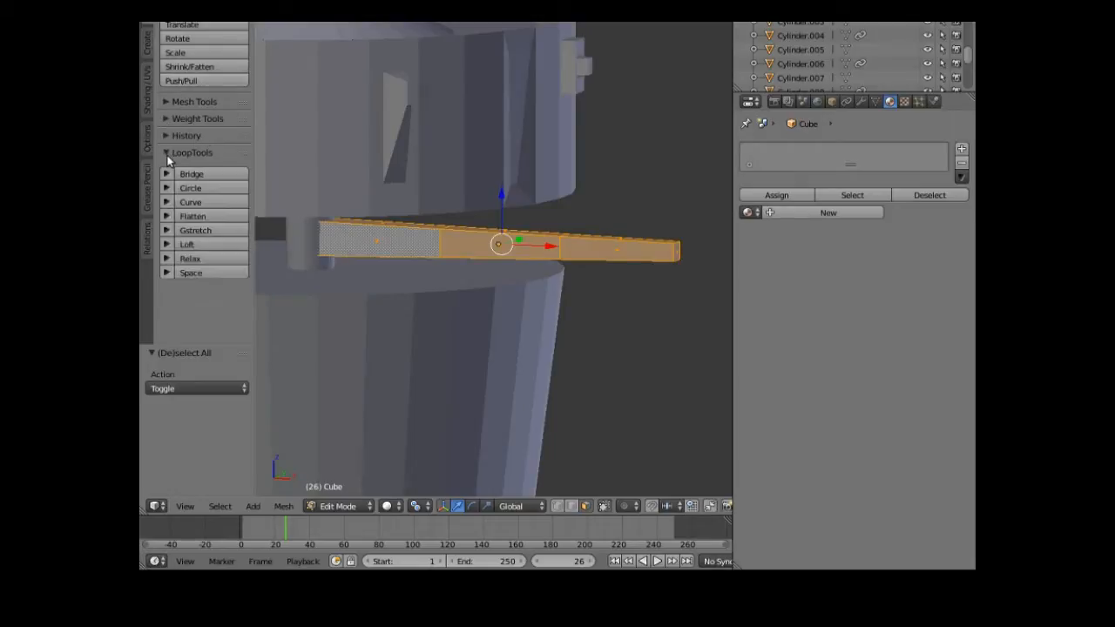
pyautogui.click(173, 135)
pyautogui.click(183, 121)
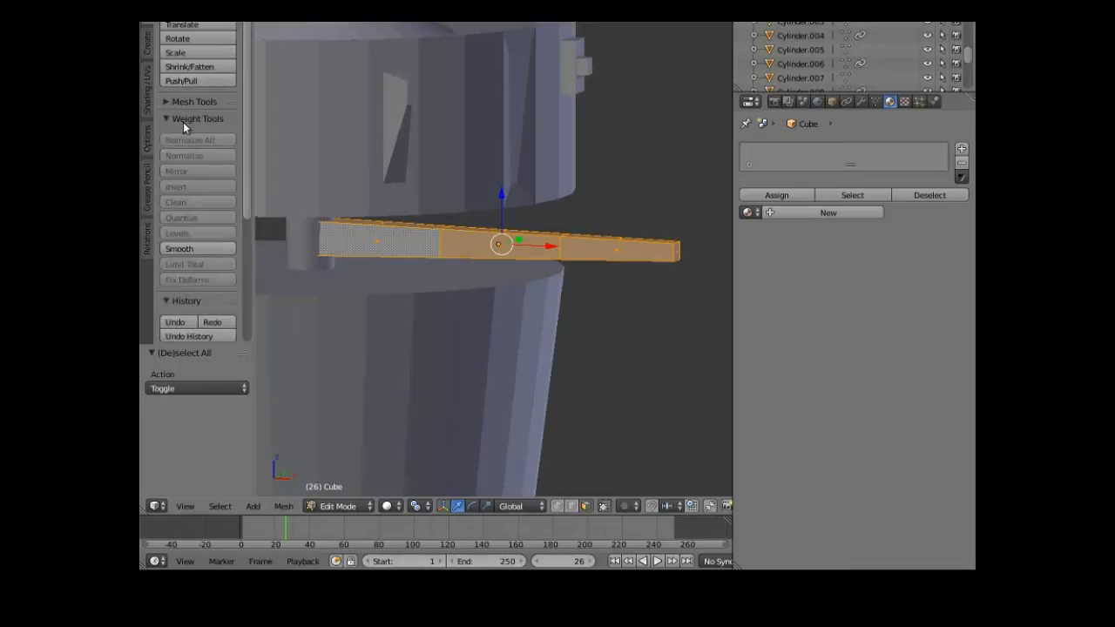
pyautogui.click(181, 103)
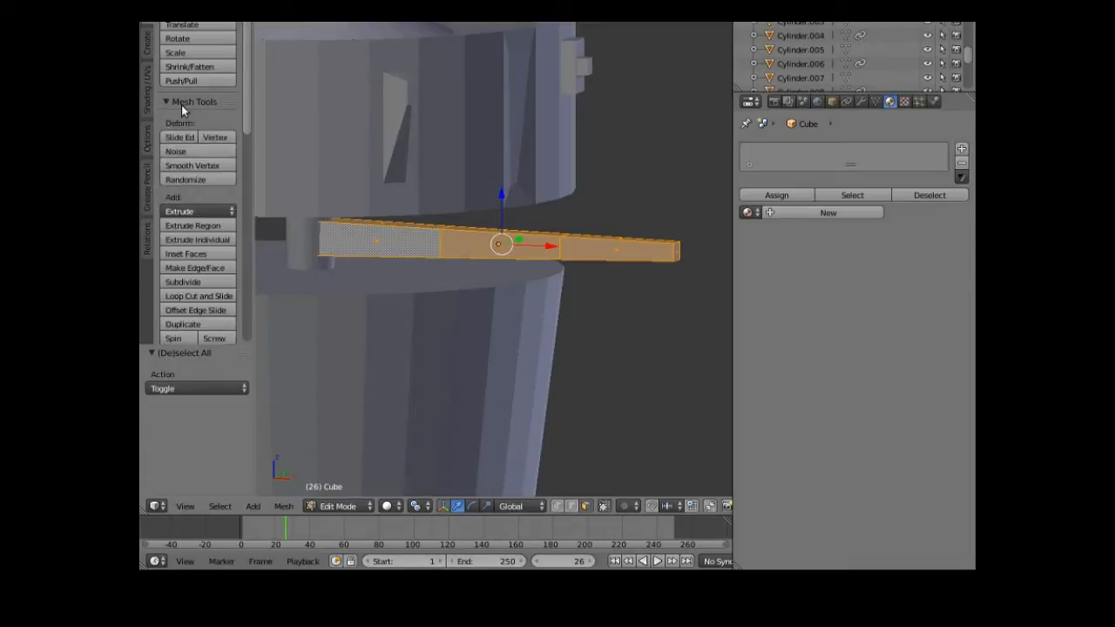
pyautogui.click(199, 295)
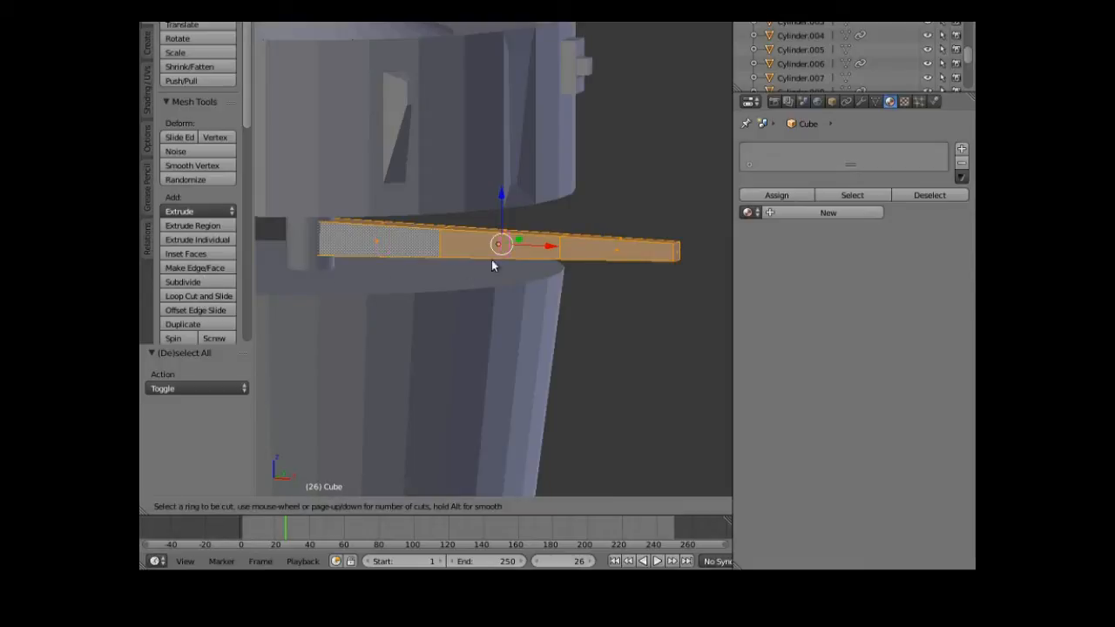
pyautogui.click(578, 251)
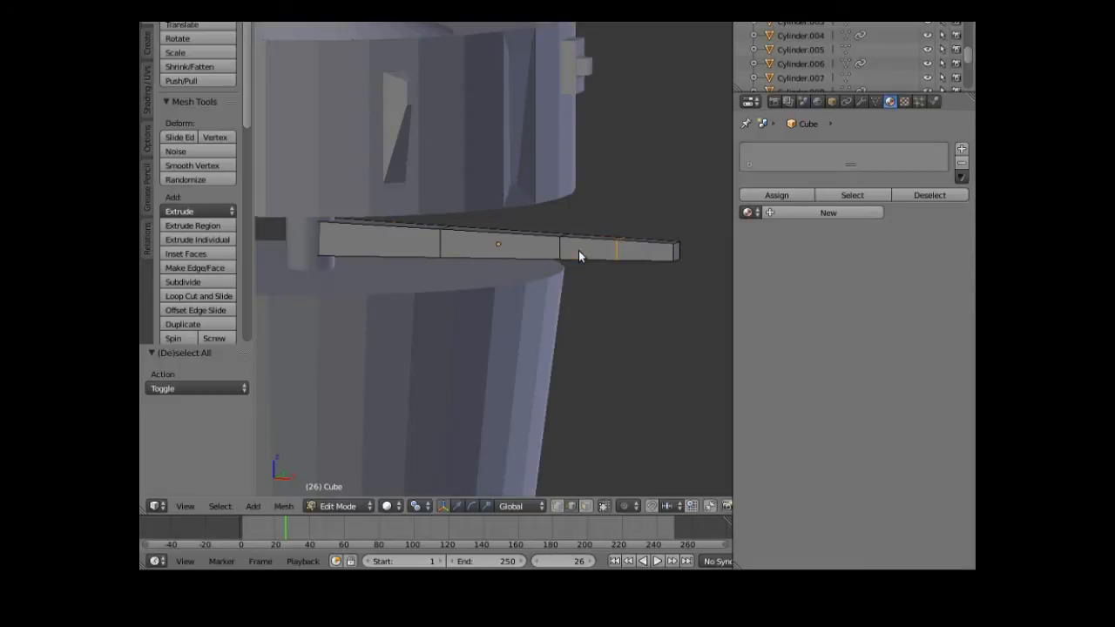
pyautogui.click(527, 249)
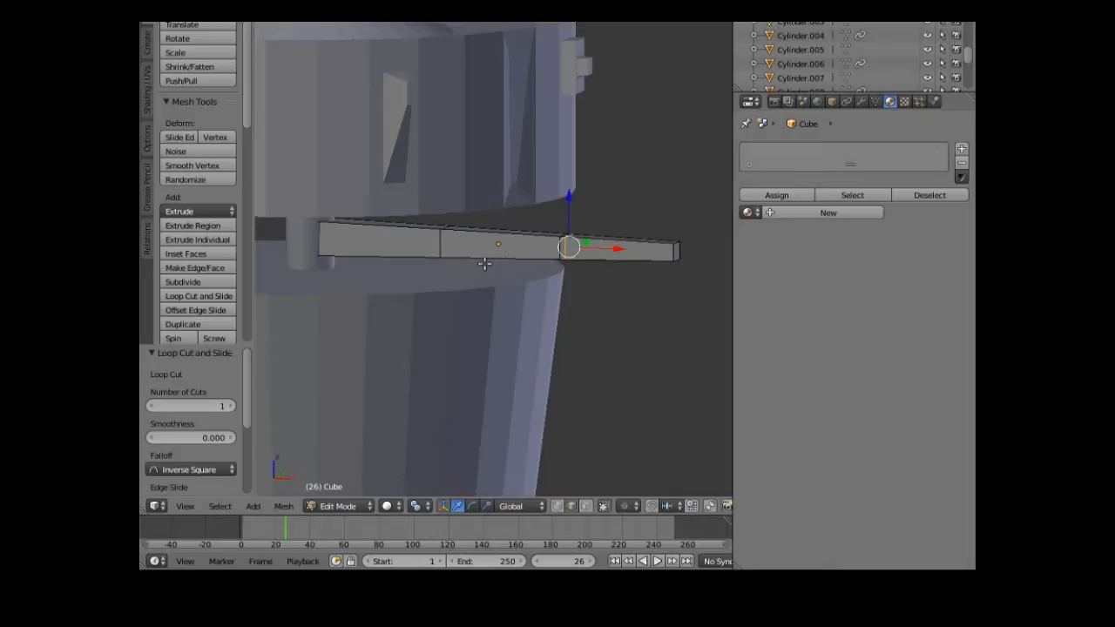
# - Add one loop cut to the bar's inner section and slide it outward, close to the existing inner cut
pyautogui.click(187, 298)
pyautogui.click(382, 244)
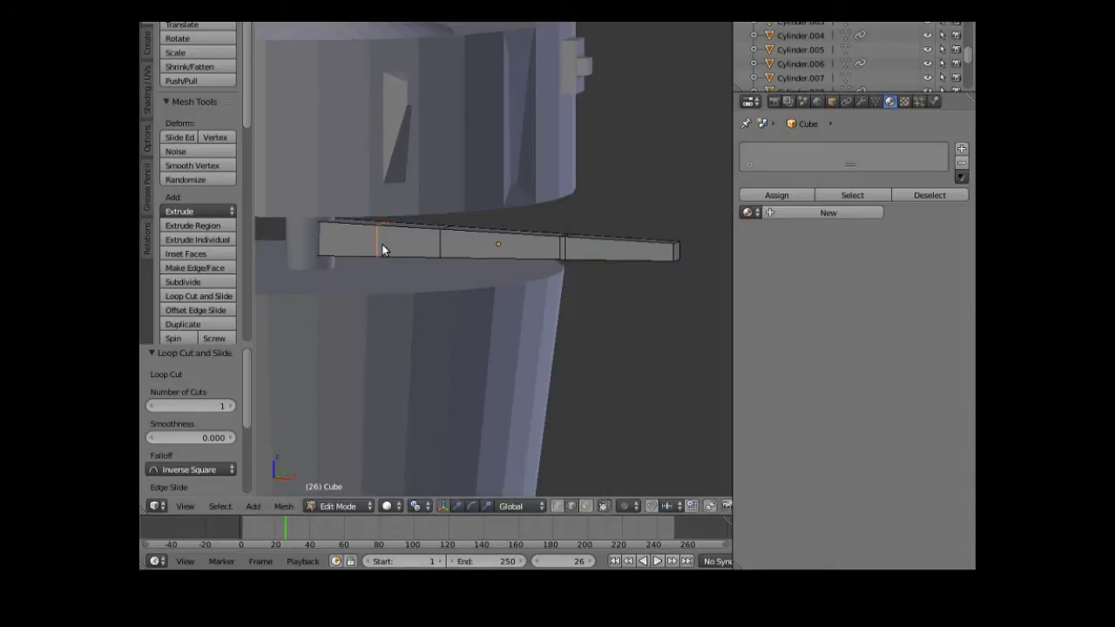
pyautogui.click(438, 255)
# - In face select mode, inset the three long side faces of the bar with a thickness of about 0.0238
pyautogui.click(588, 510)
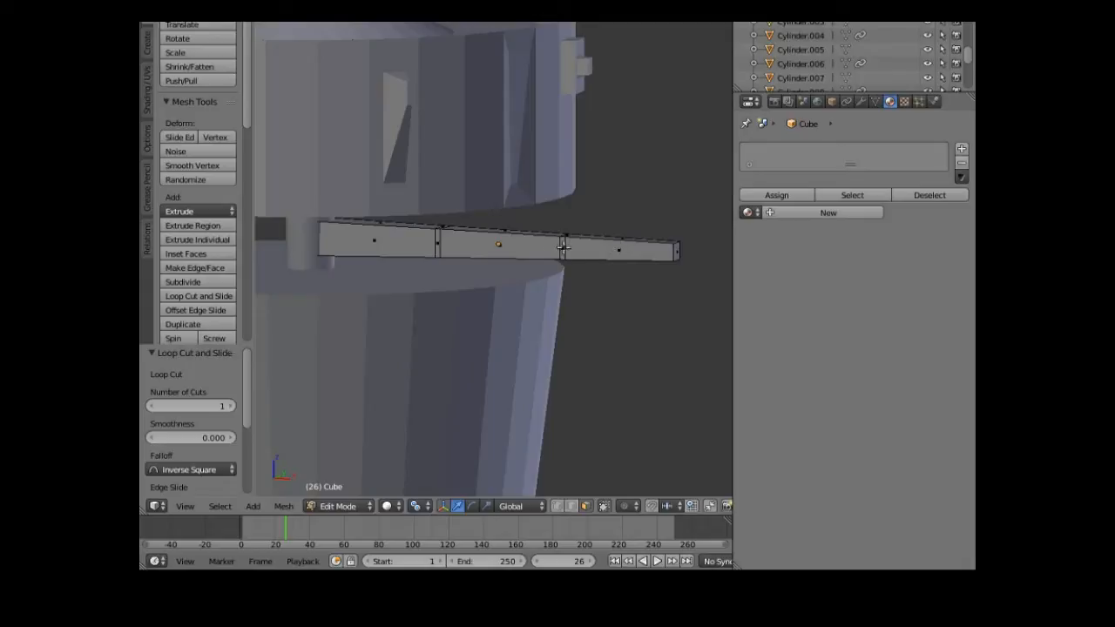
pyautogui.keyDown('shift'); pyautogui.rightClick(504, 243); pyautogui.keyUp('shift')
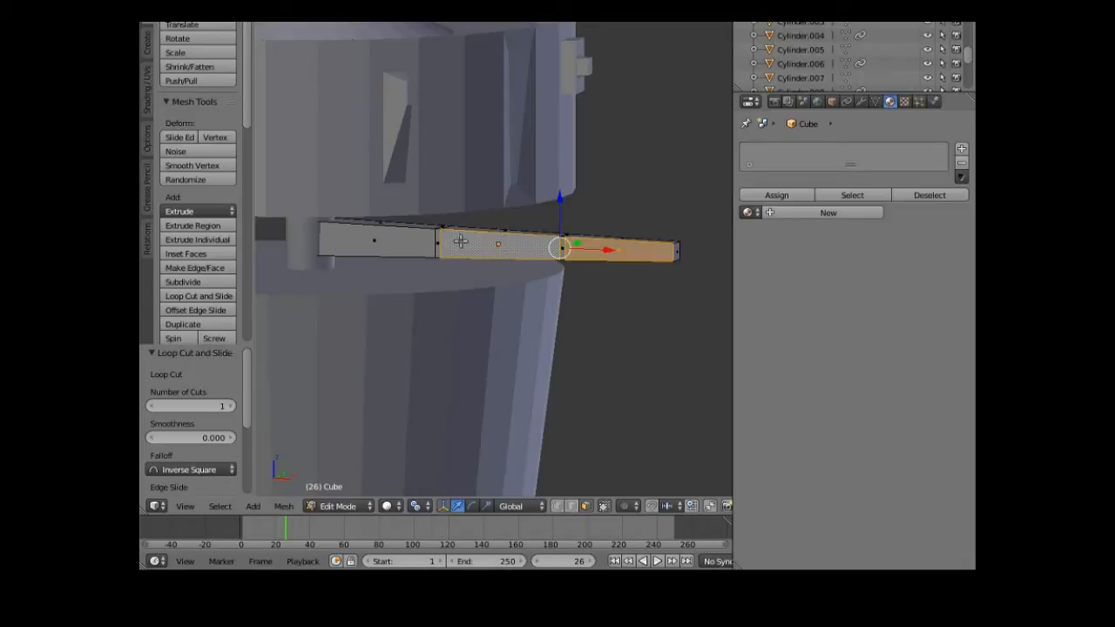
pyautogui.keyDown('shift'); pyautogui.rightClick(374, 243); pyautogui.keyUp('shift')
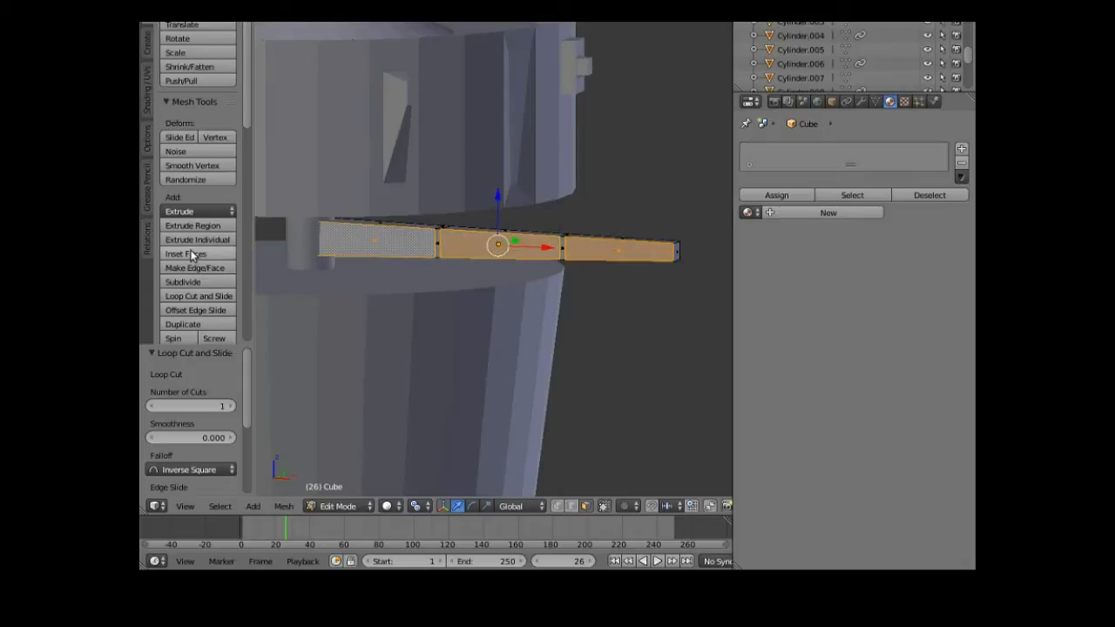
pyautogui.click(193, 256)
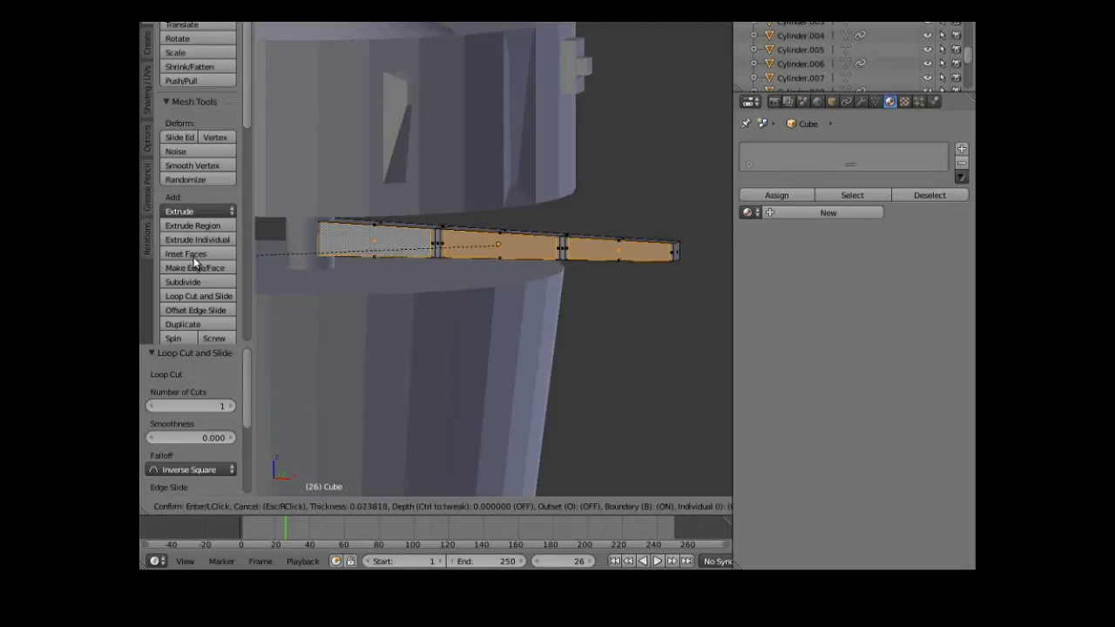
pyautogui.click(193, 256)
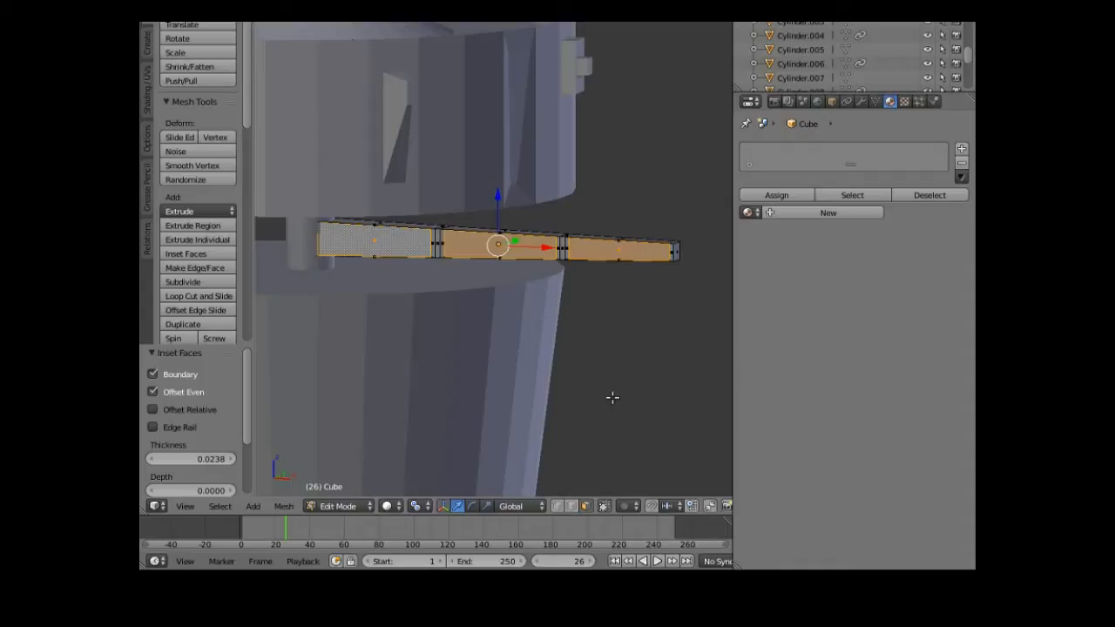
# - Scale the three inset side faces by about 0.642 along the Z axis and delete them to open the panels
pyautogui.press('s')
pyautogui.press('z')
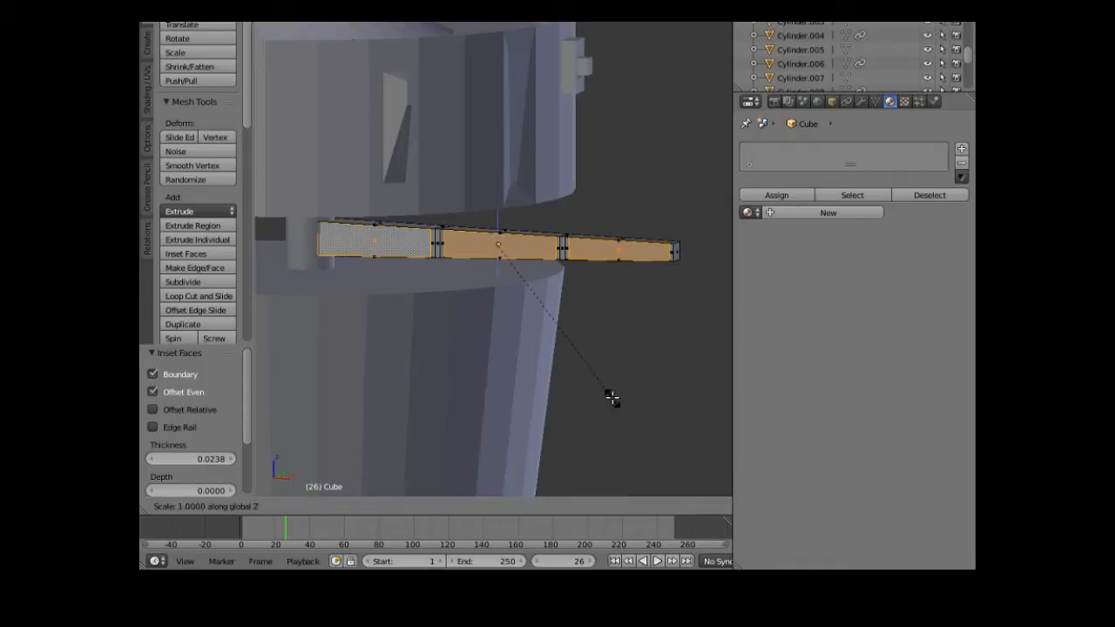
pyautogui.click(544, 356)
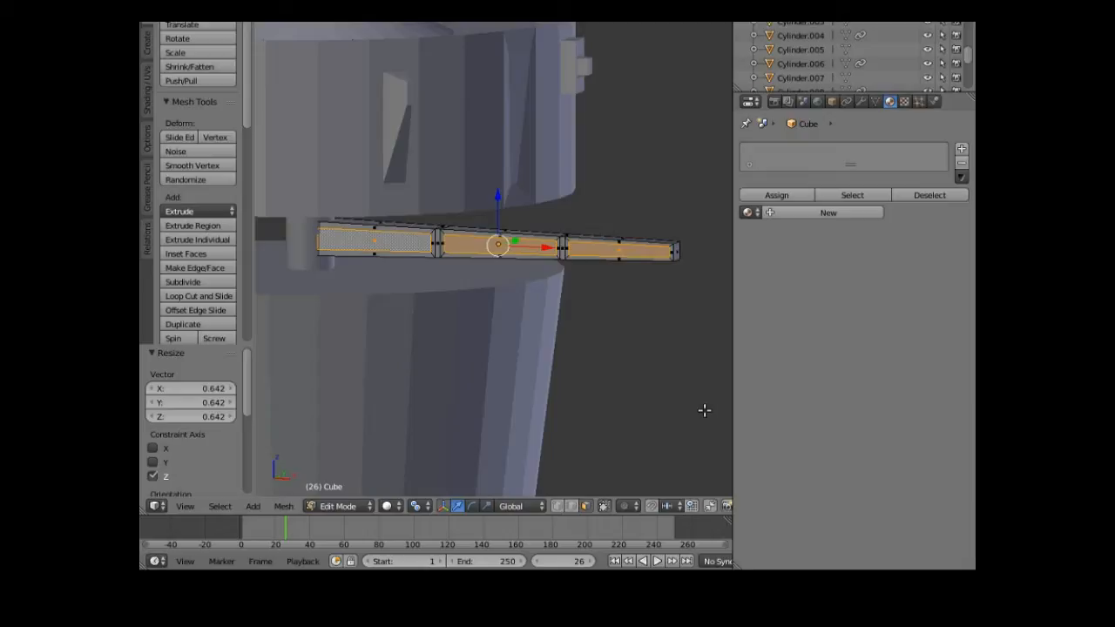
pyautogui.press('x')
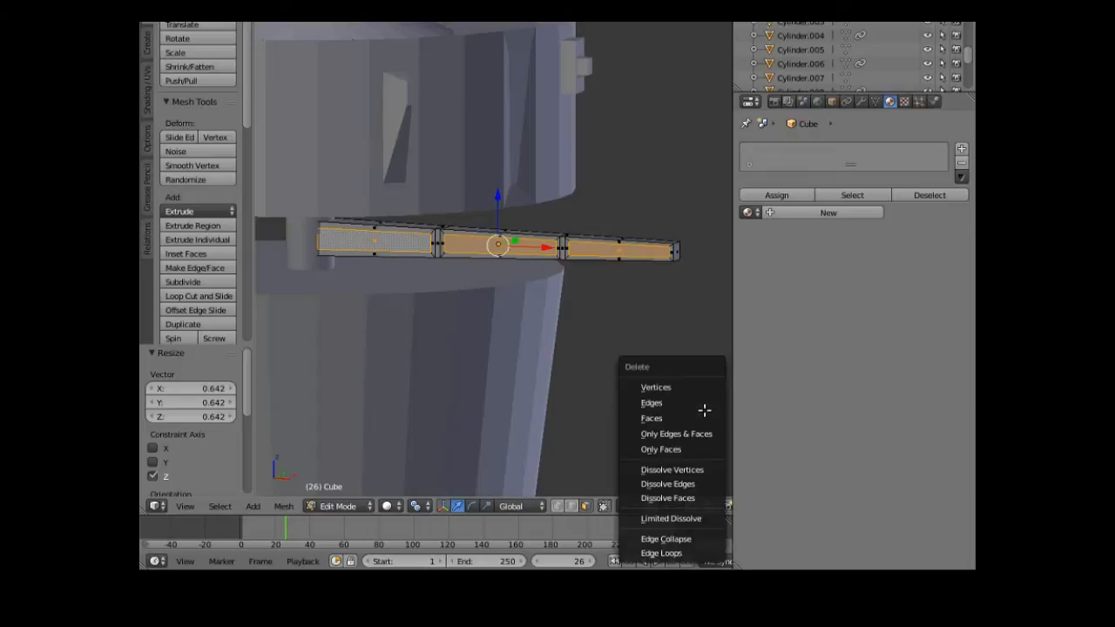
pyautogui.click(688, 419)
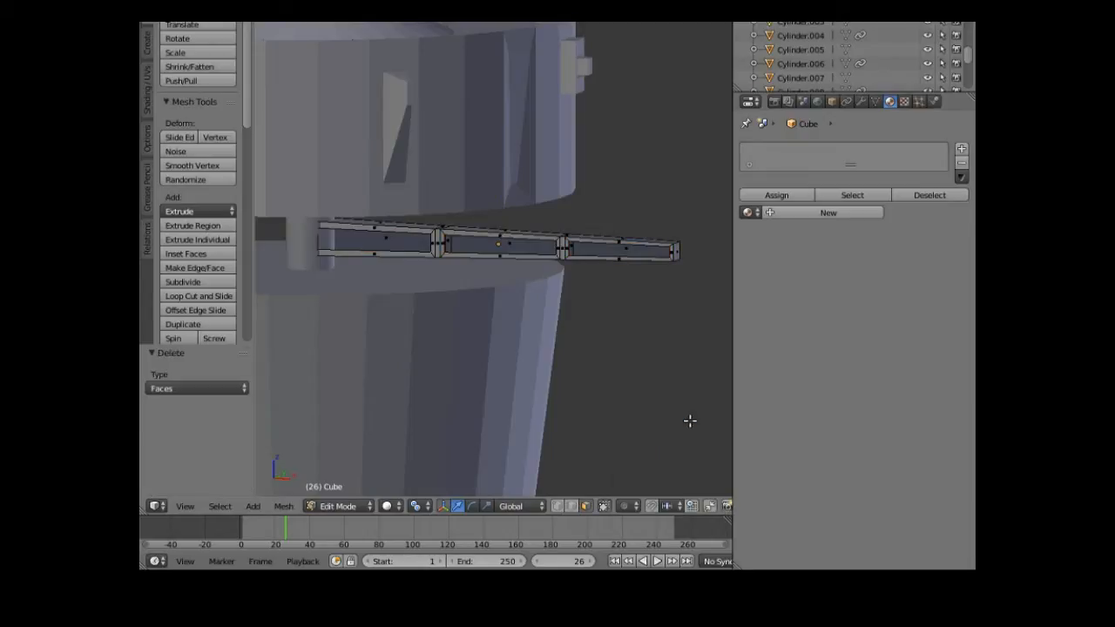
# - Inset the three long faces on the bar's opposite side with a thickness of about 0.0365
pyautogui.moveTo(685, 398); pyautogui.dragTo(462, 391, button='middle')
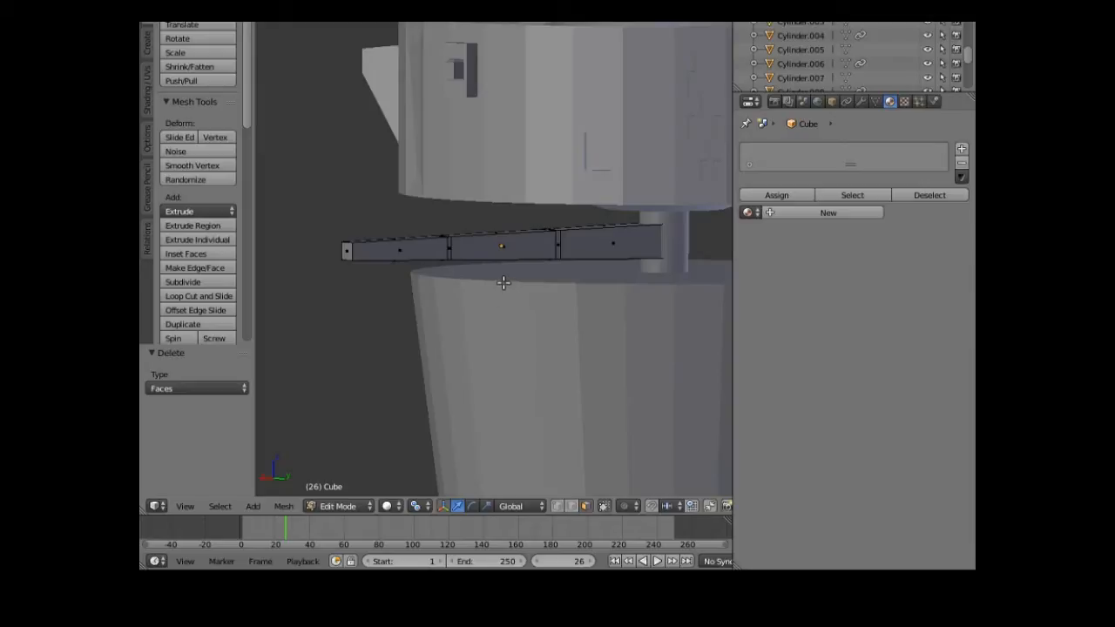
pyautogui.press('x')
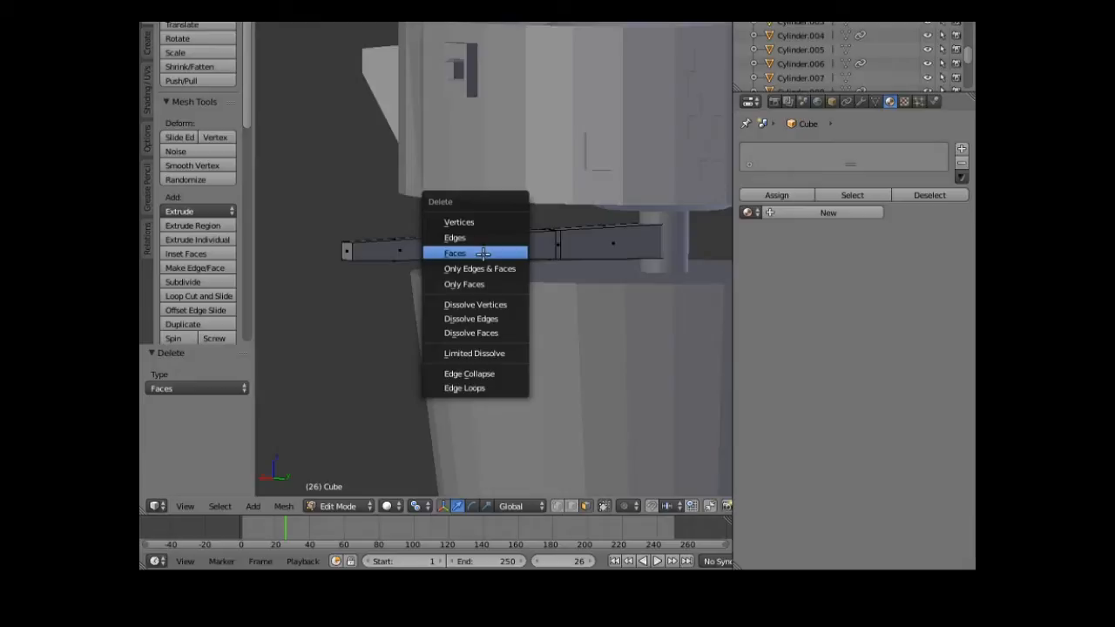
pyautogui.click(505, 250)
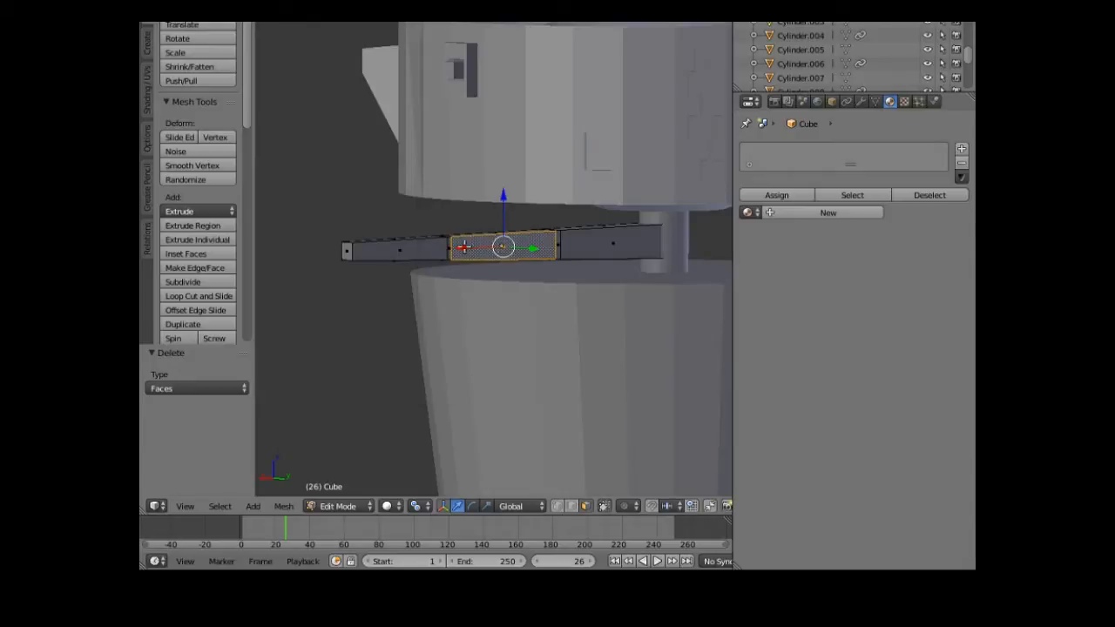
pyautogui.keyDown('shift'); pyautogui.rightClick(427, 253); pyautogui.keyUp('shift')
pyautogui.keyDown('shift'); pyautogui.rightClick(614, 248); pyautogui.keyUp('shift')
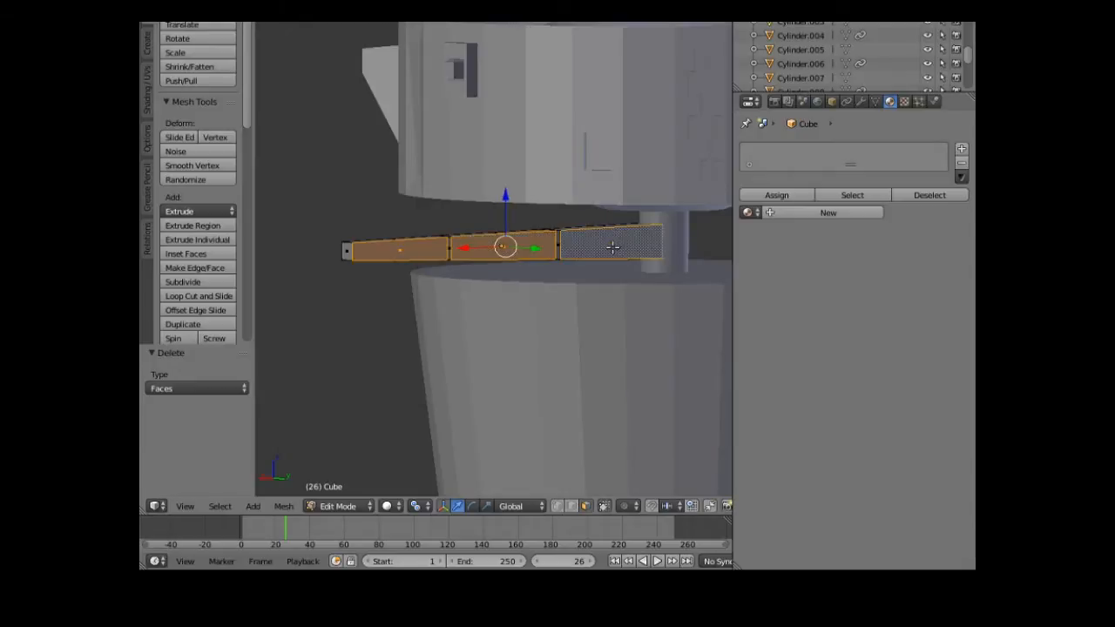
pyautogui.click(192, 255)
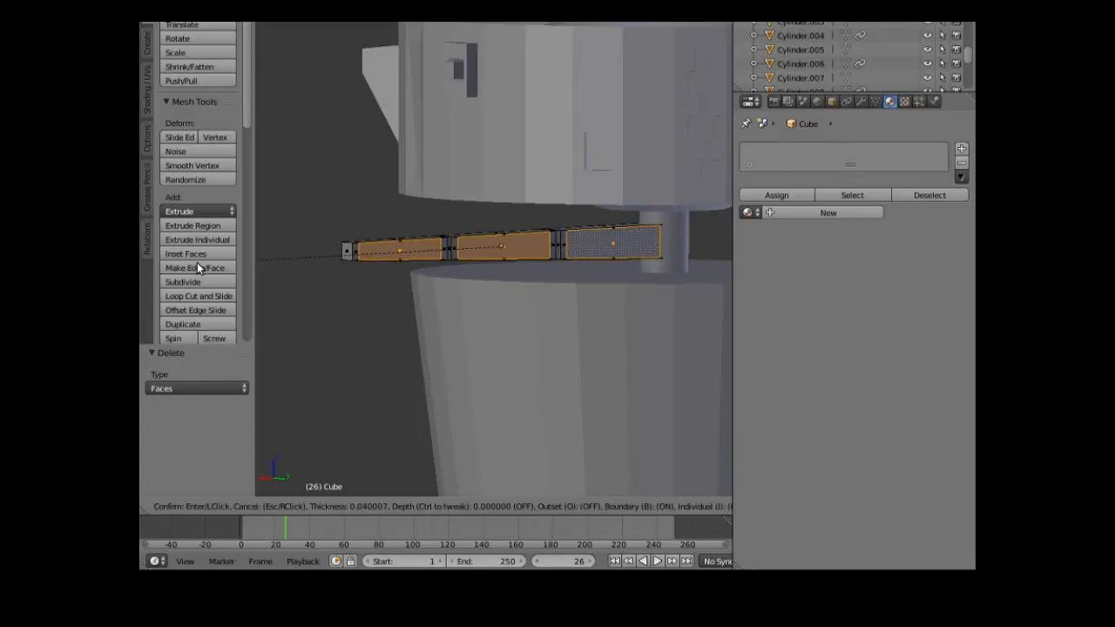
pyautogui.click(196, 262)
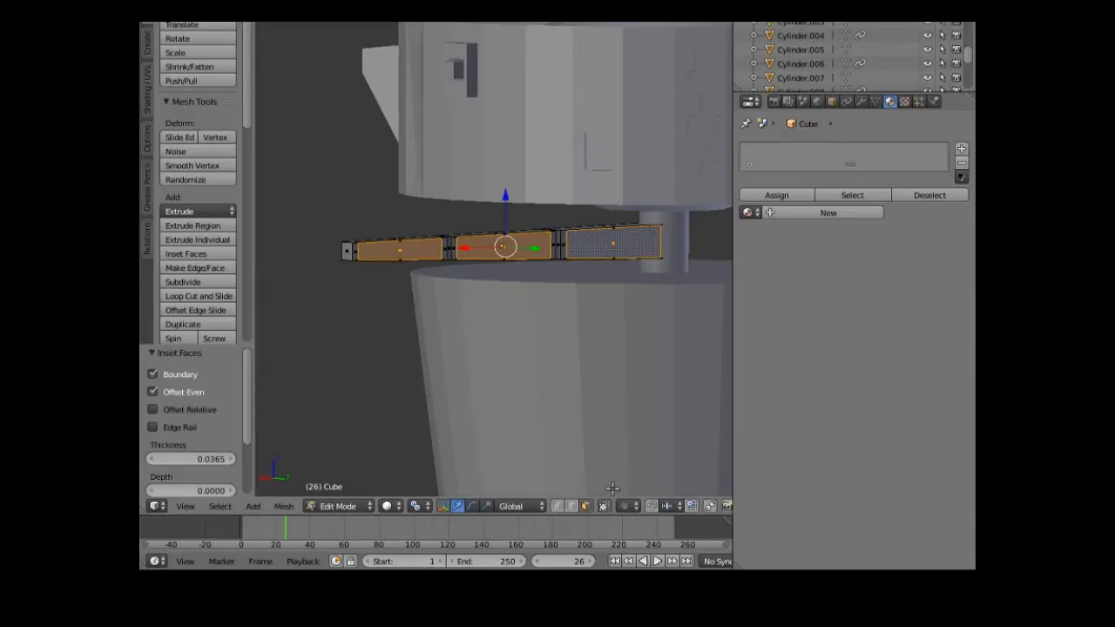
# - Scale the inset faces on the opposite side down along the Z axis
pyautogui.press('s')
pyautogui.press('z')
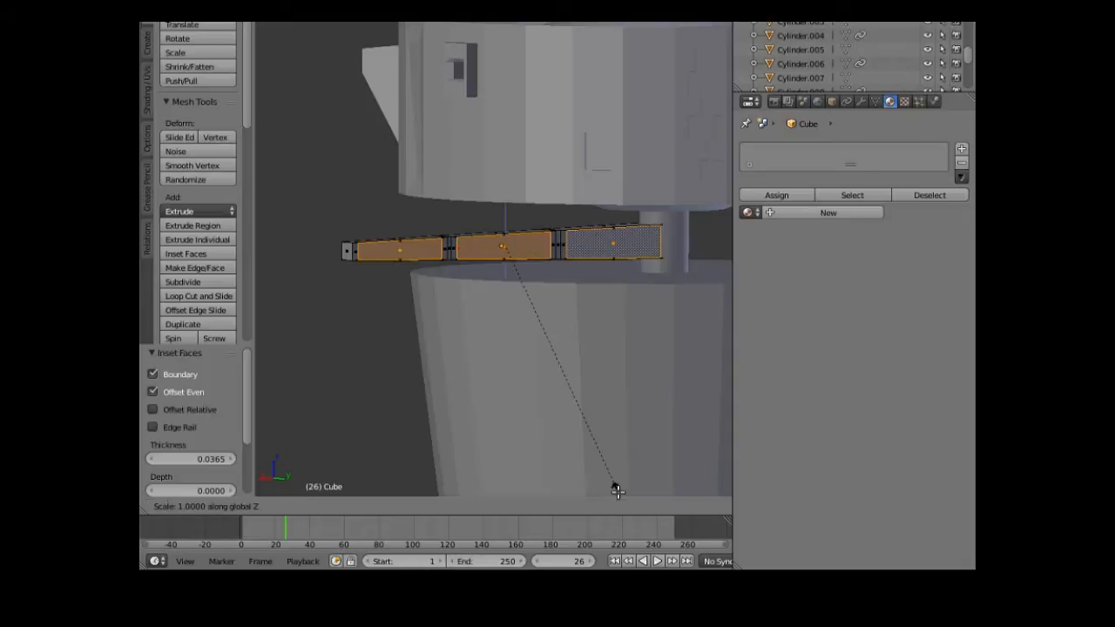
pyautogui.click(580, 445)
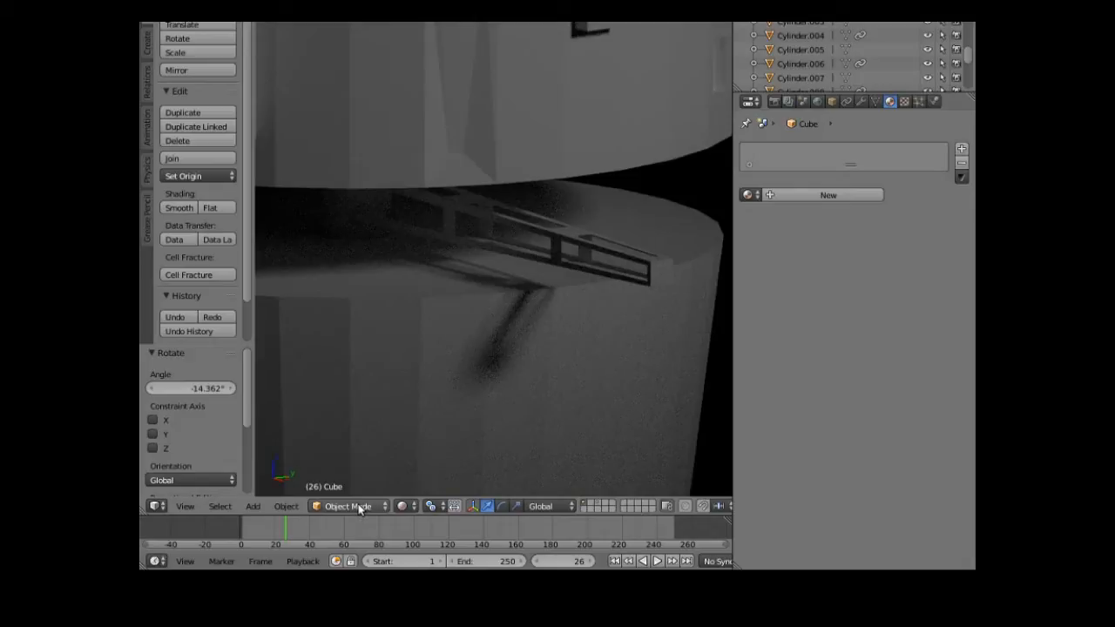
# - Return the viewport to Solid shading and put the bar in Edit Mode
pyautogui.click(408, 506)
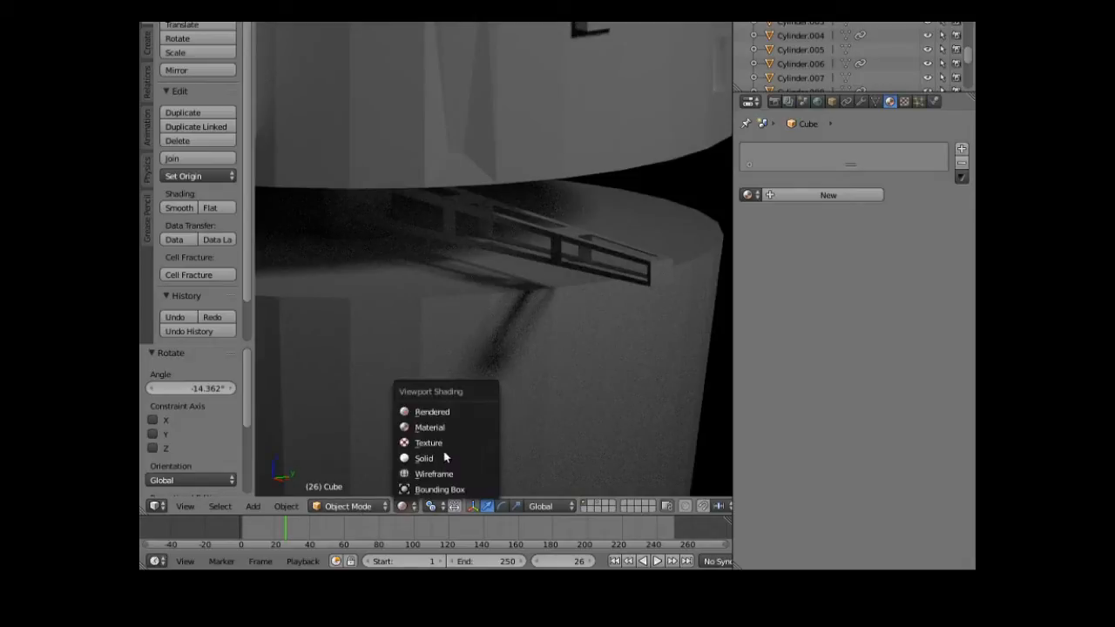
pyautogui.click(431, 458)
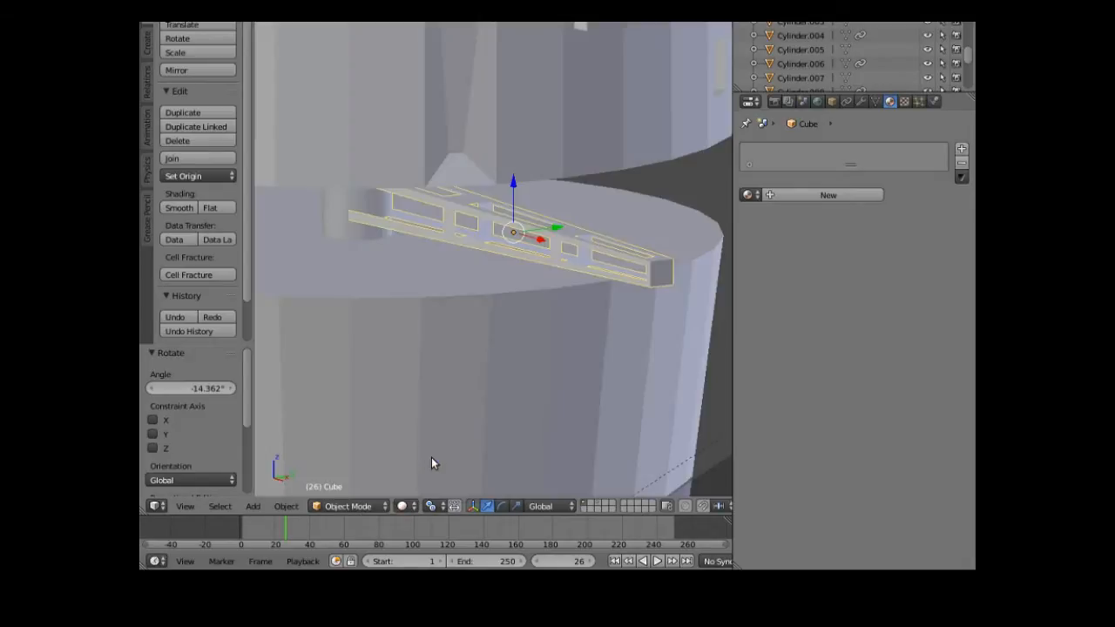
pyautogui.click(356, 506)
pyautogui.click(357, 476)
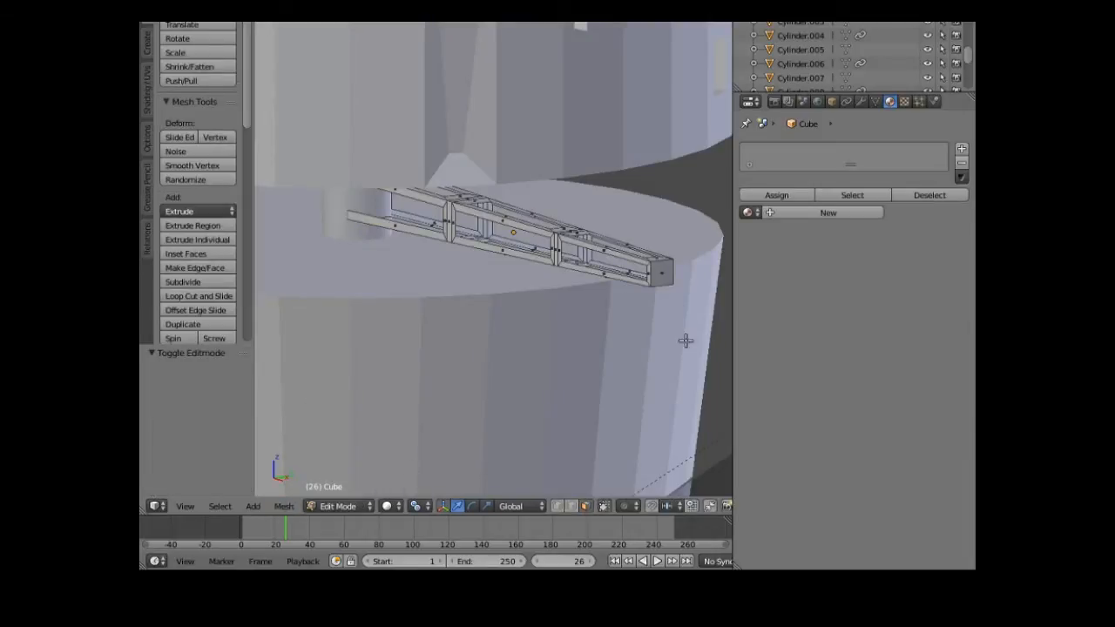
# - Extrude the bar's outer end face outward by about 0.029
pyautogui.moveTo(621, 373); pyautogui.dragTo(587, 438, button='middle')
pyautogui.scroll(-1, 594, 442)
pyautogui.scroll(-1, 471, 420)
pyautogui.moveTo(470, 421); pyautogui.dragTo(455, 400, button='middle')
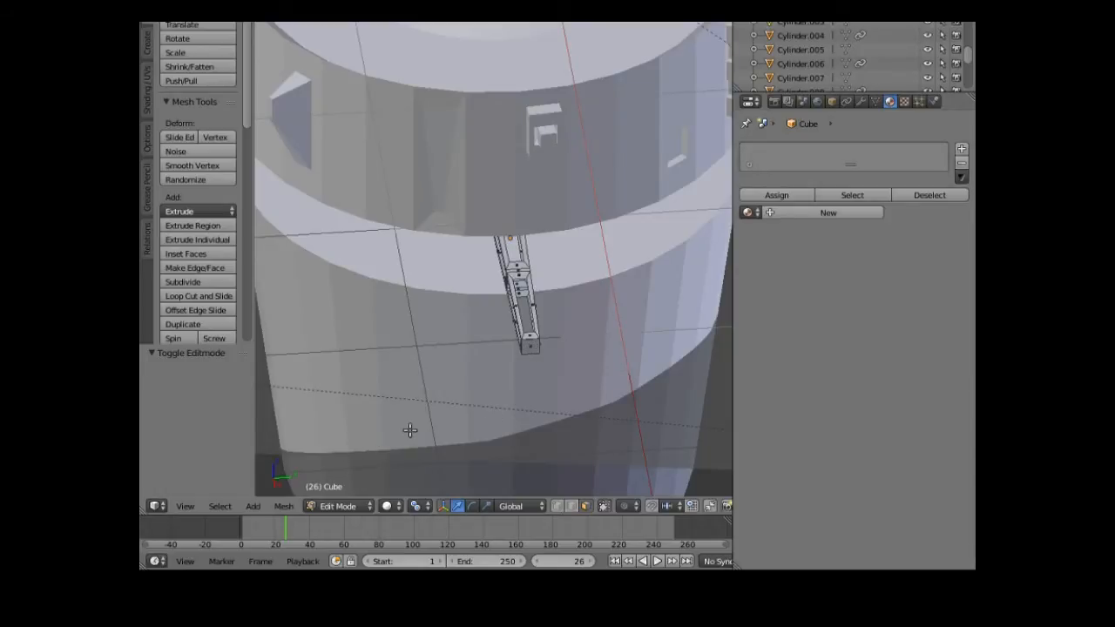
pyautogui.press('e')
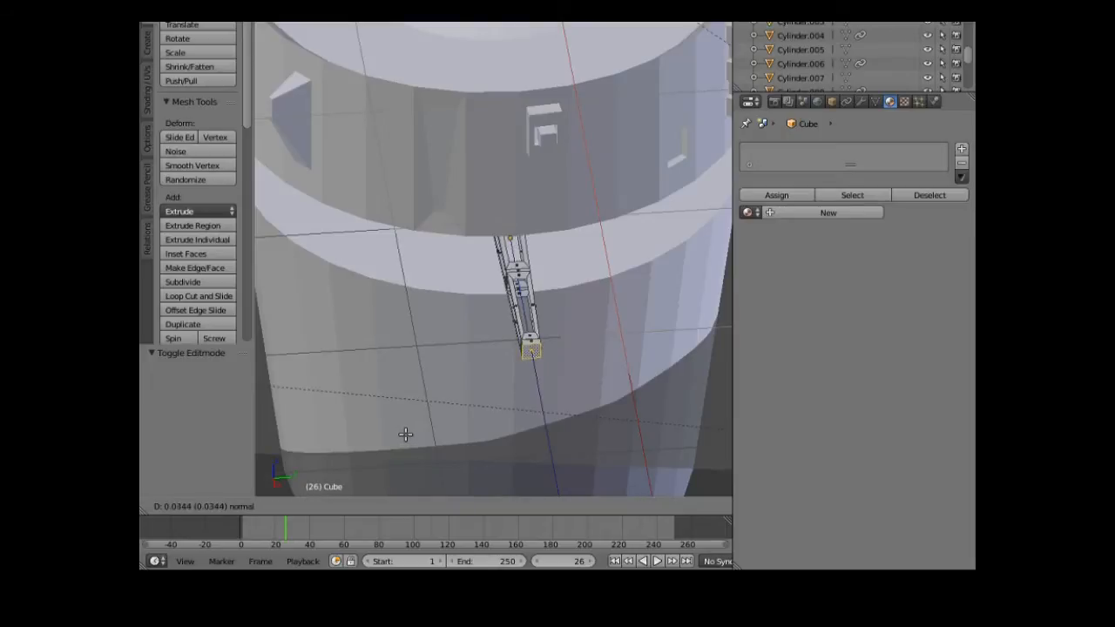
pyautogui.click(405, 433)
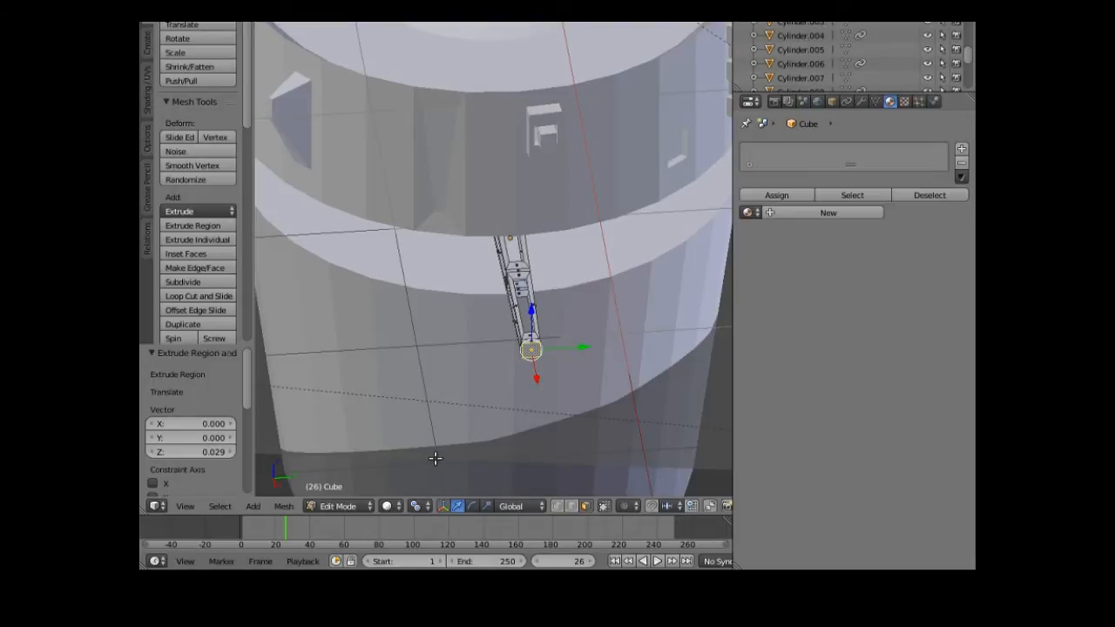
# - Widen the extruded end face along the Y axis by about 1.638 and again by 2.347, and extrude it outward about 0.049
pyautogui.press('s')
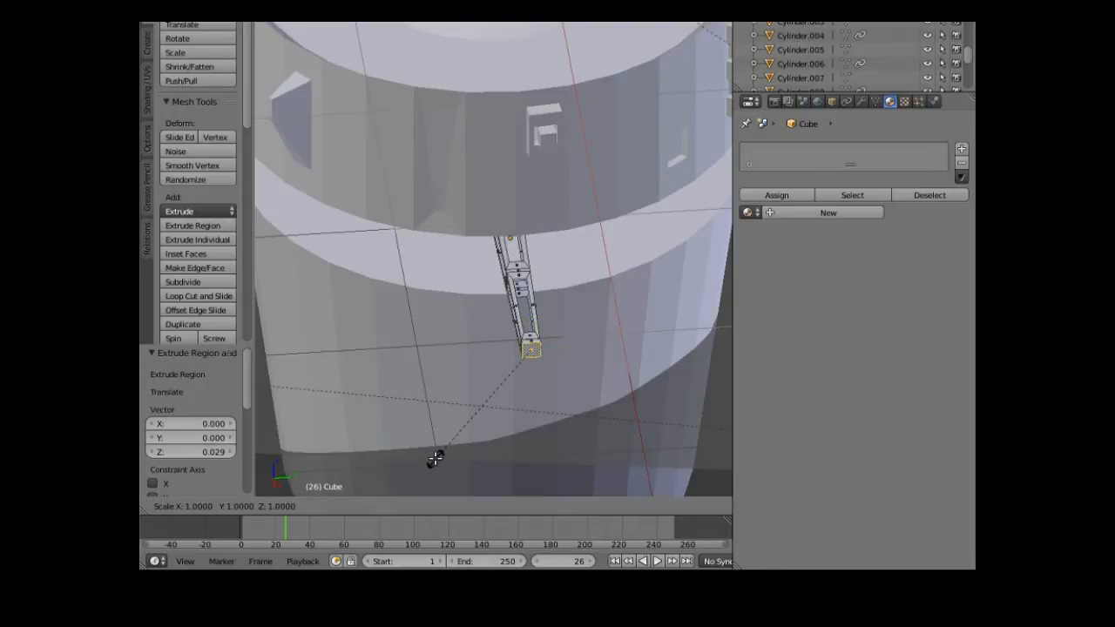
pyautogui.click(324, 473)
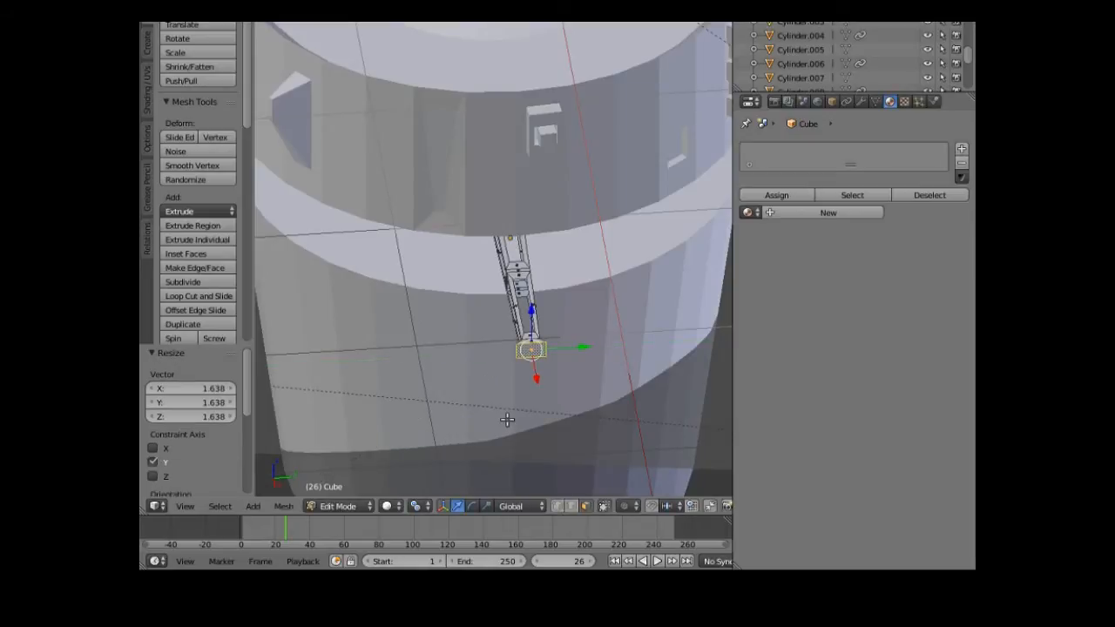
pyautogui.press('s')
pyautogui.press('y')
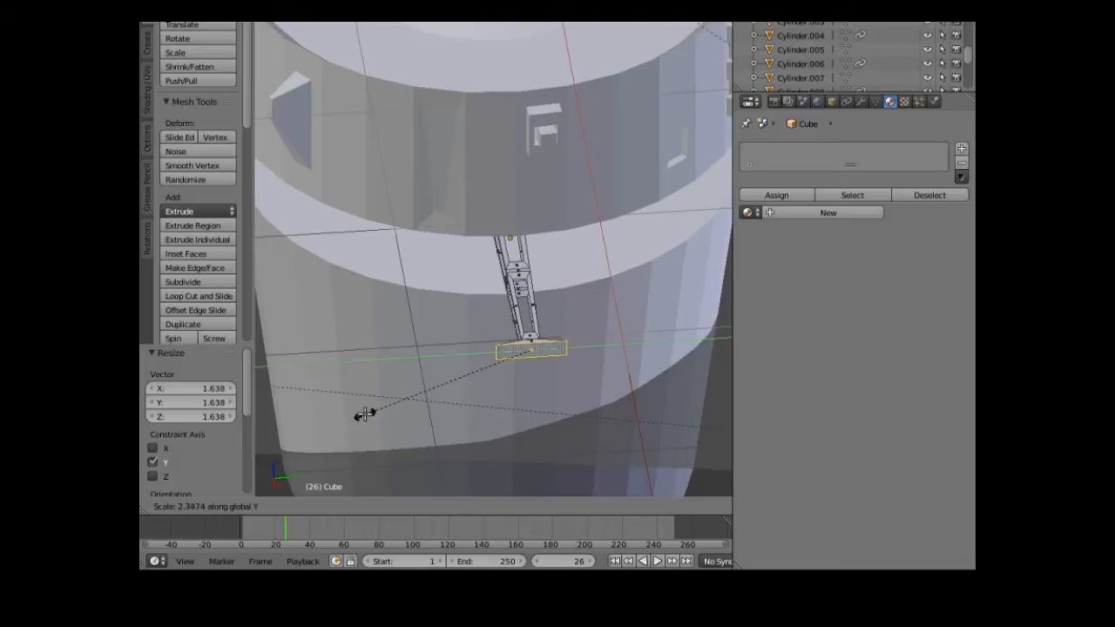
pyautogui.click(552, 416)
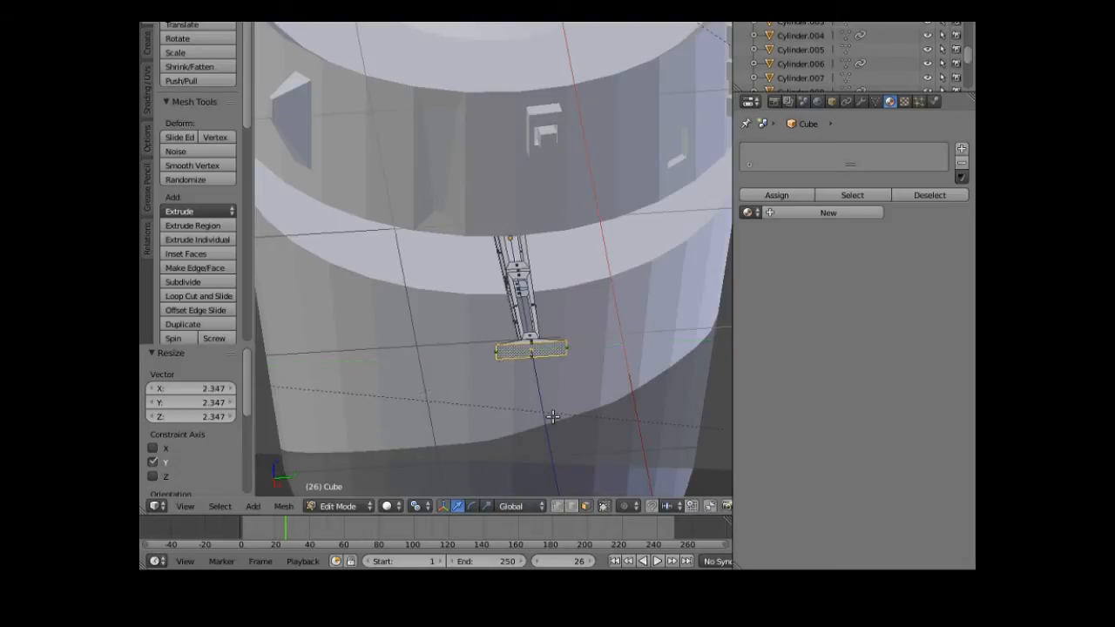
pyautogui.press('e')
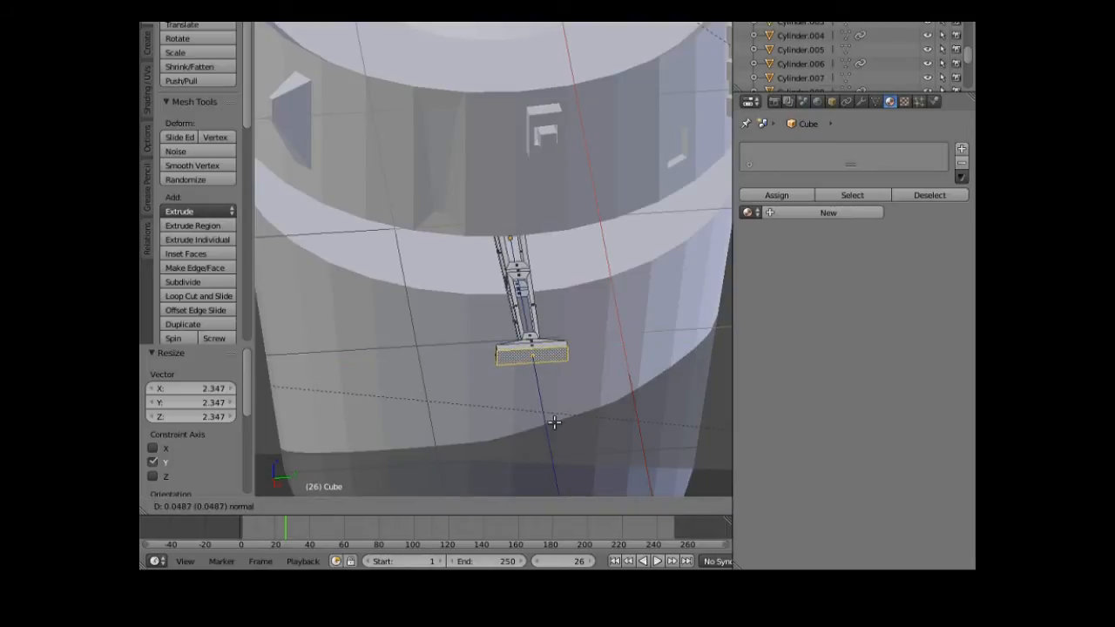
pyautogui.click(554, 422)
# - Extrude the two narrow side faces of the widened end block outward by about 0.194 to form a crossbar
pyautogui.moveTo(510, 438); pyautogui.dragTo(441, 436, button='middle')
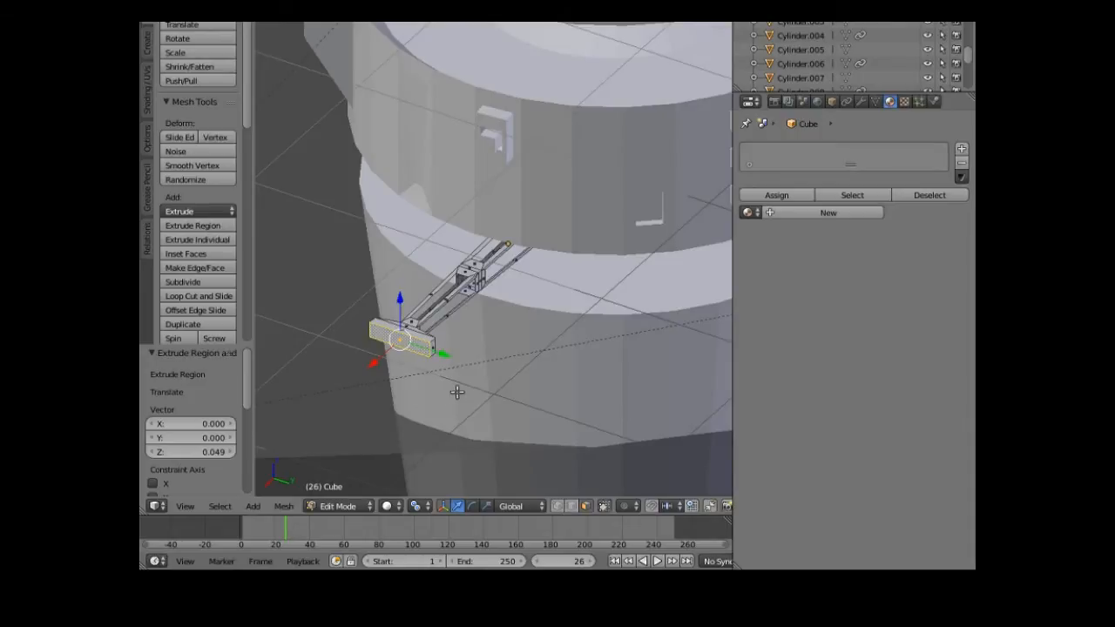
pyautogui.moveTo(435, 401); pyautogui.dragTo(542, 406, button='middle')
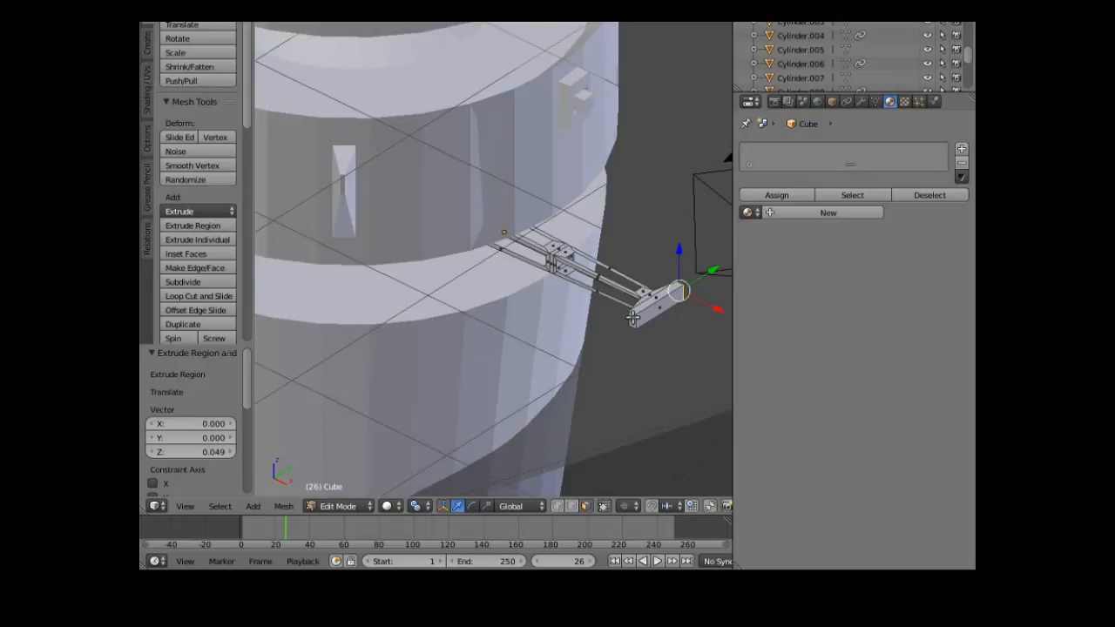
pyautogui.moveTo(647, 368); pyautogui.dragTo(513, 398, button='middle')
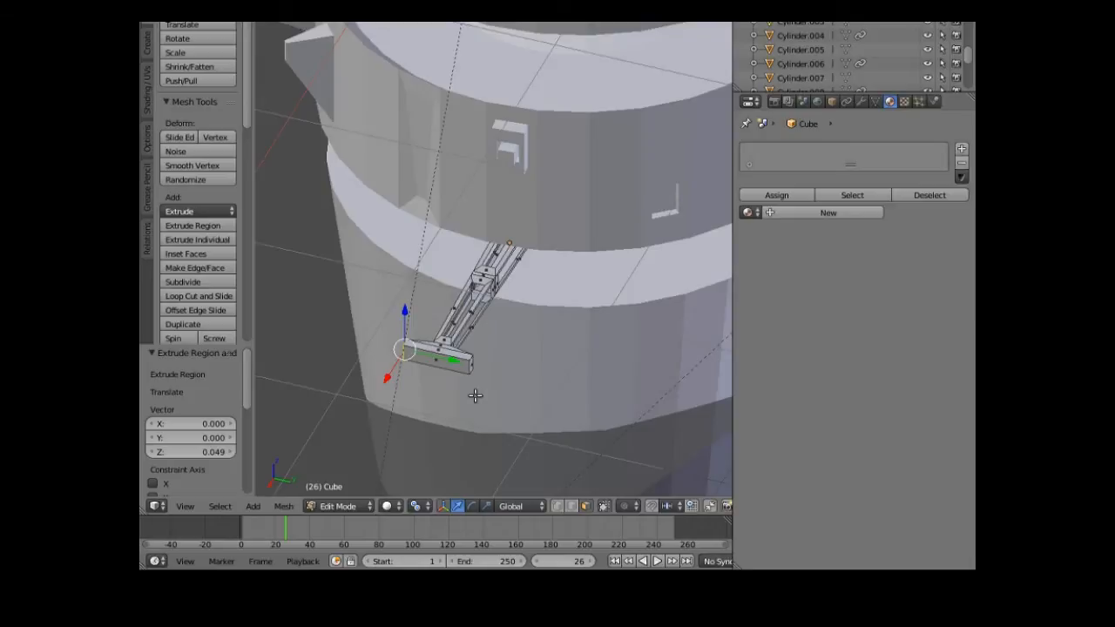
pyautogui.press('e')
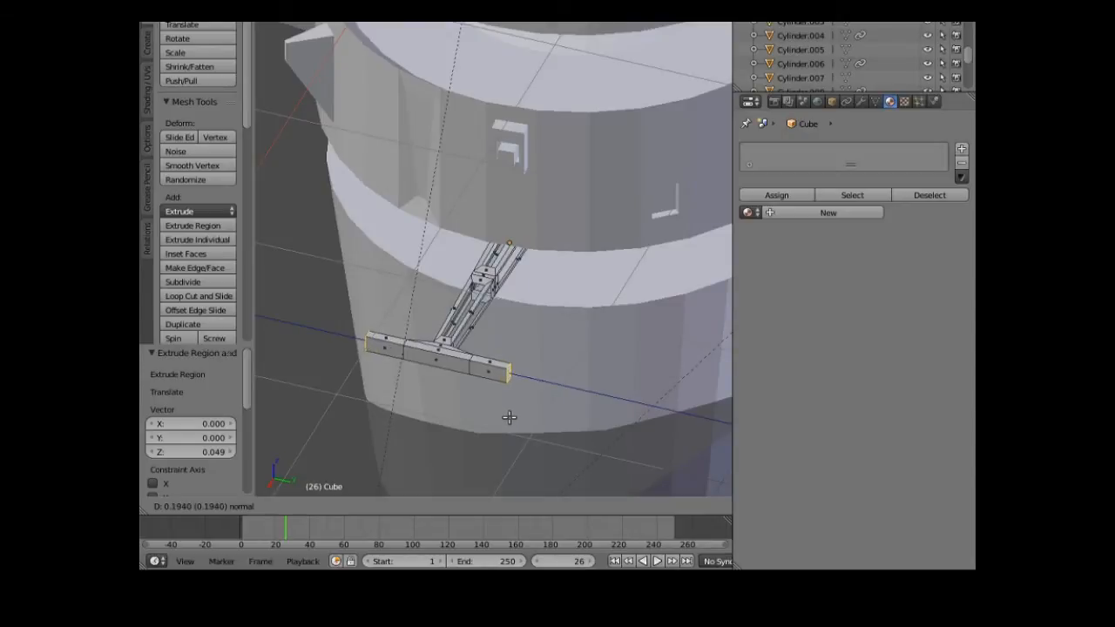
pyautogui.click(509, 417)
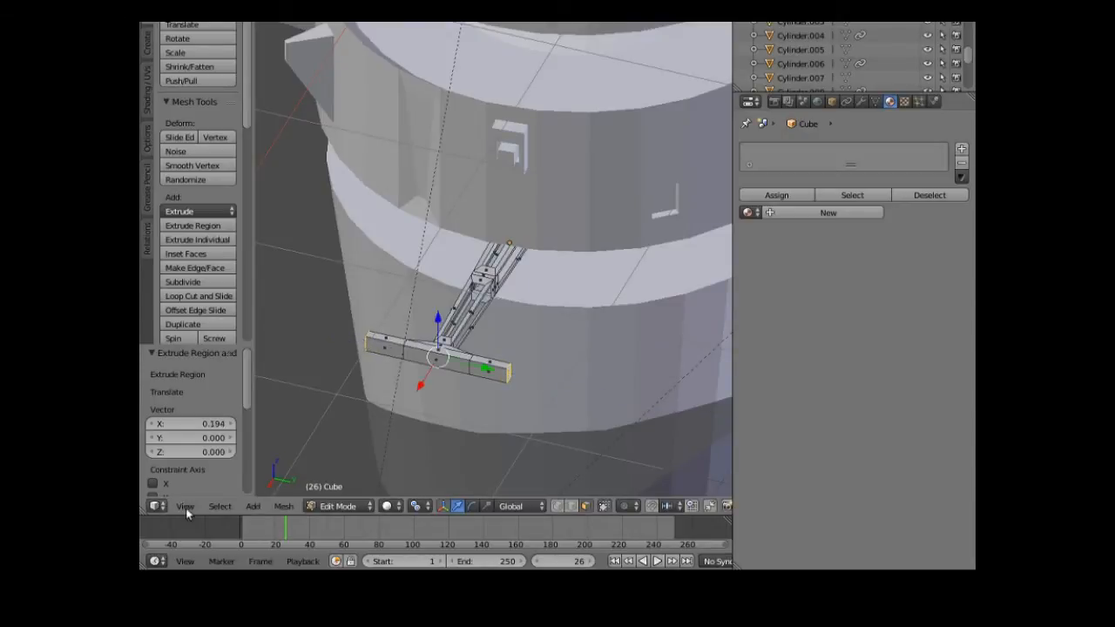
# - From the top view, move the crossbar's two end faces back toward the hull by about 0.041 along X
pyautogui.click(187, 508)
pyautogui.click(222, 445)
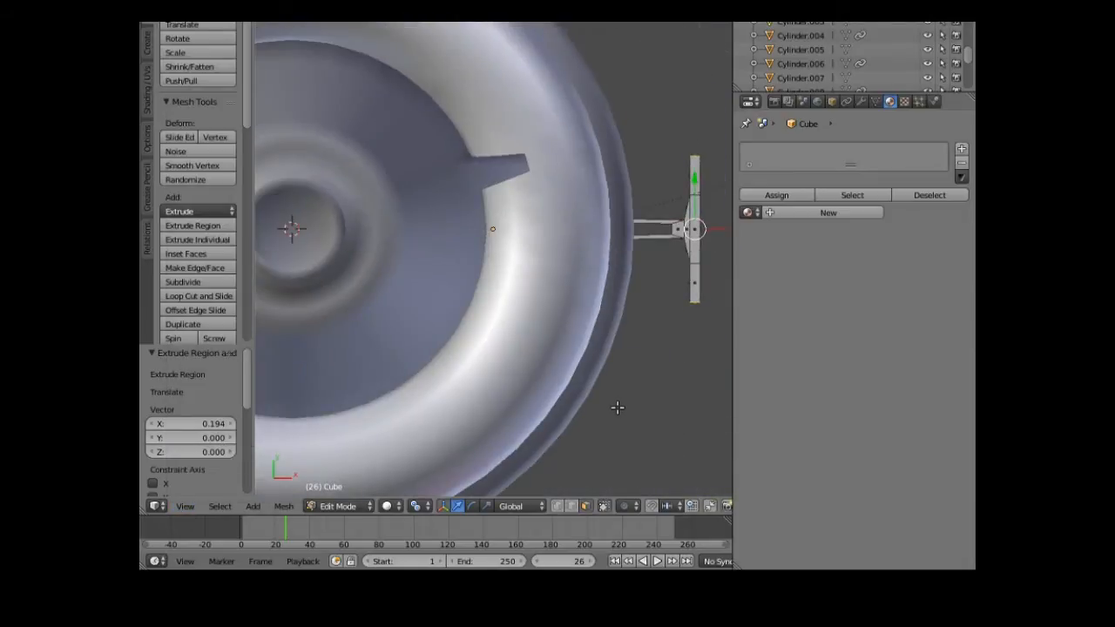
pyautogui.keyDown('shift'); pyautogui.moveTo(618, 403); pyautogui.dragTo(440, 427, button='middle'); pyautogui.keyUp('shift')
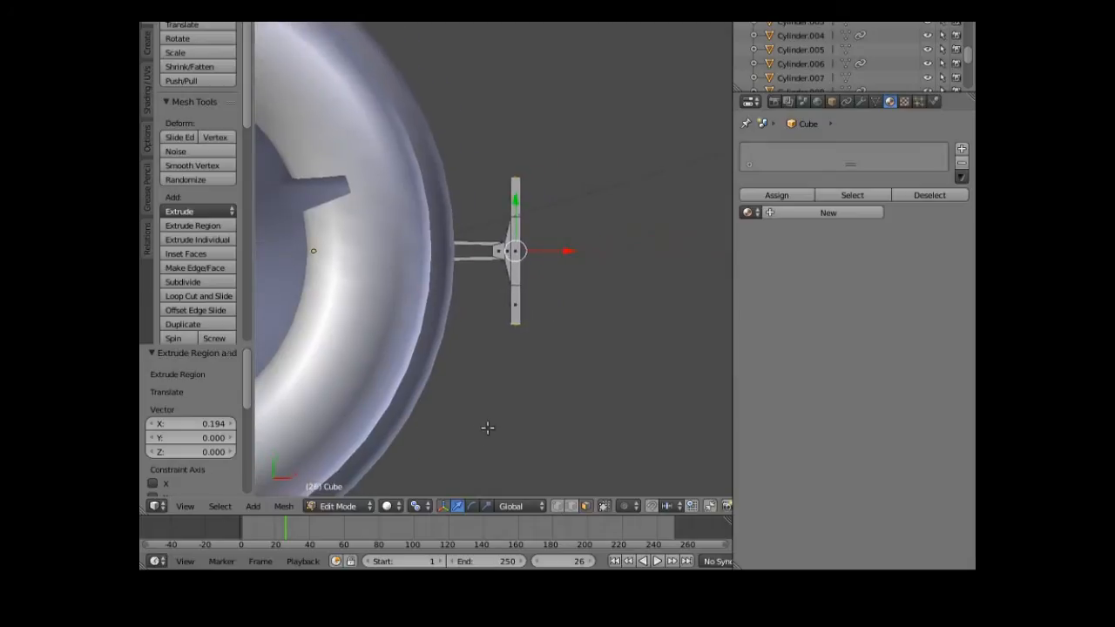
pyautogui.scroll(2, 488, 426)
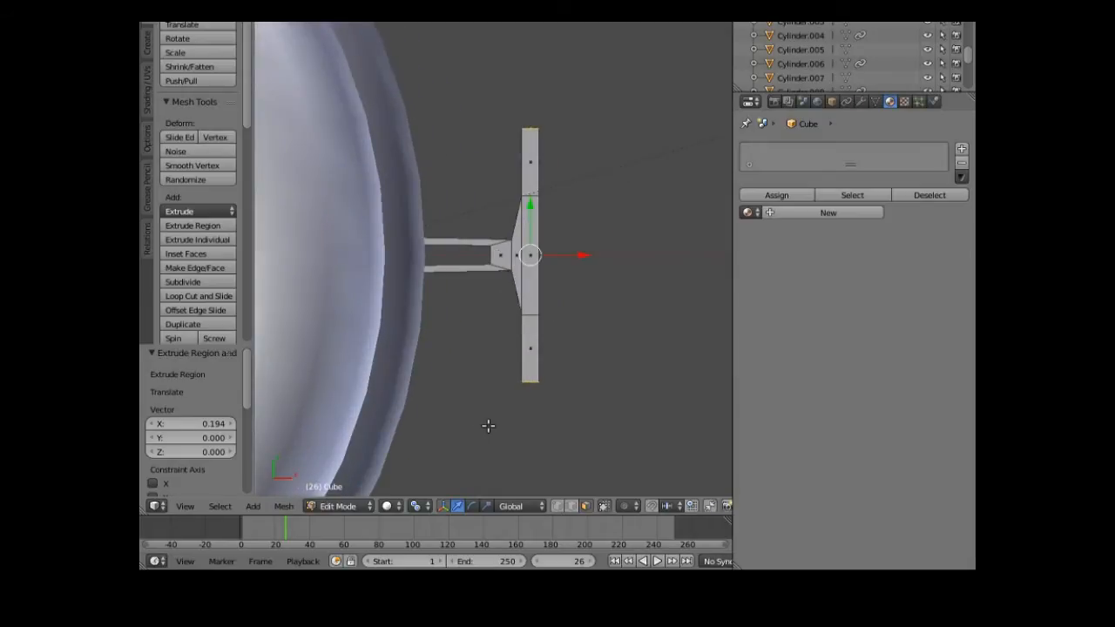
pyautogui.scroll(1, 488, 426)
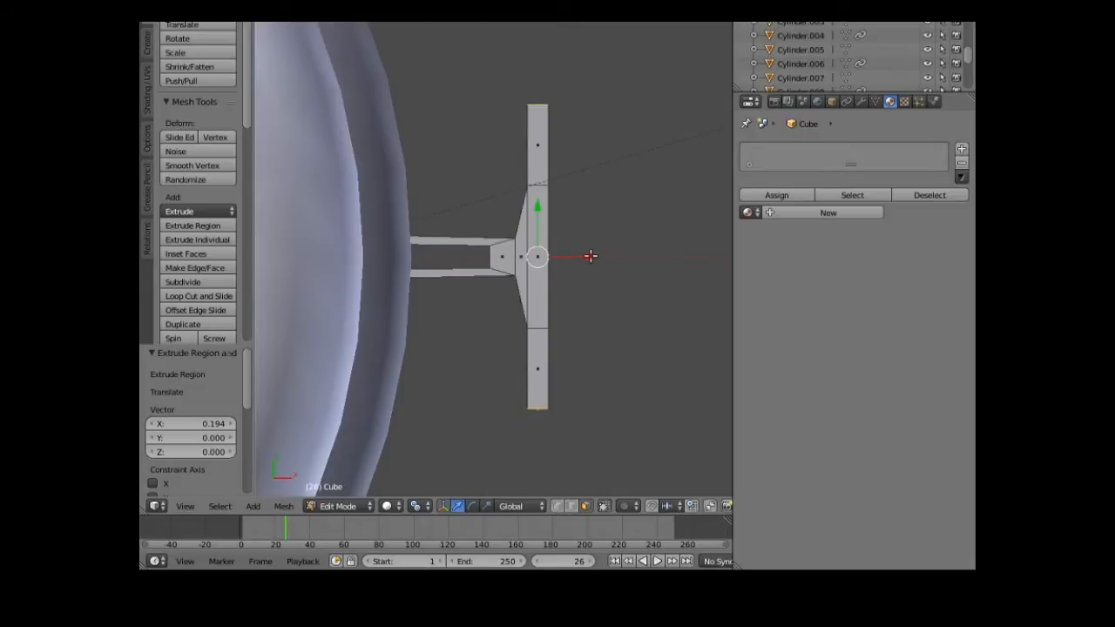
pyautogui.moveTo(591, 255); pyautogui.dragTo(576, 258)
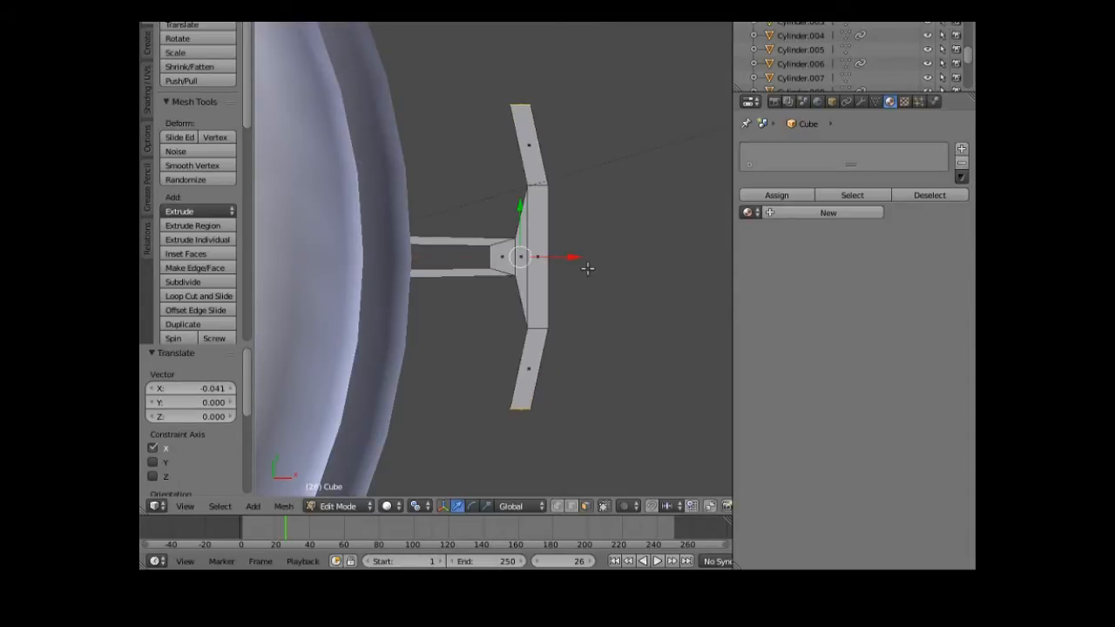
# - Scale the crossbar's two end faces along Z to about 0.596 so the wings taper in height
pyautogui.moveTo(607, 345); pyautogui.dragTo(442, 189, button='middle')
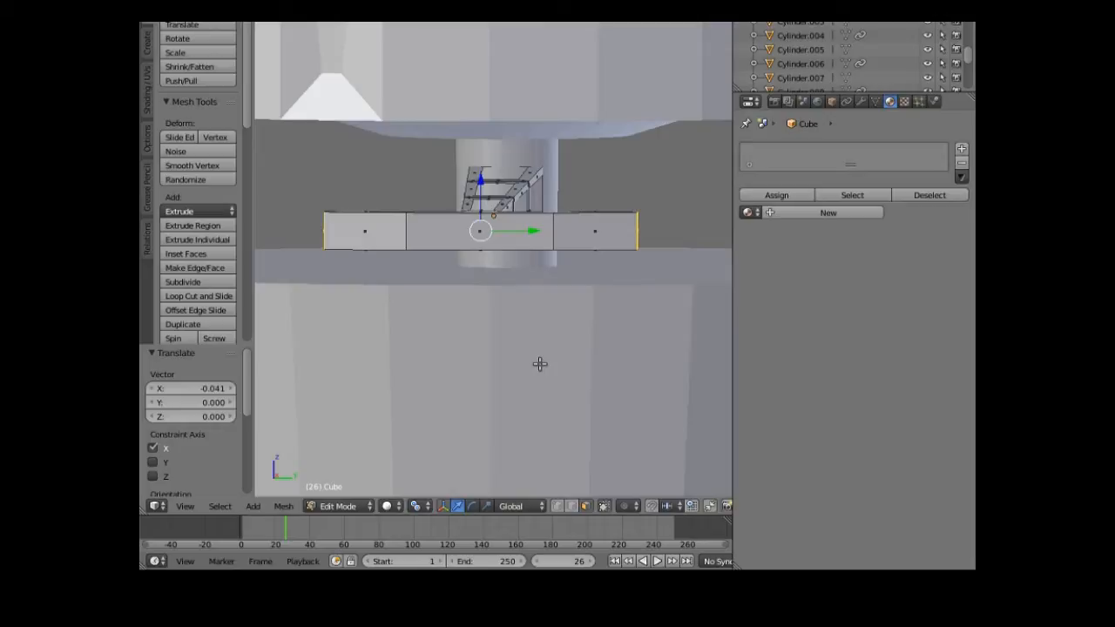
pyautogui.press('s')
pyautogui.press('z')
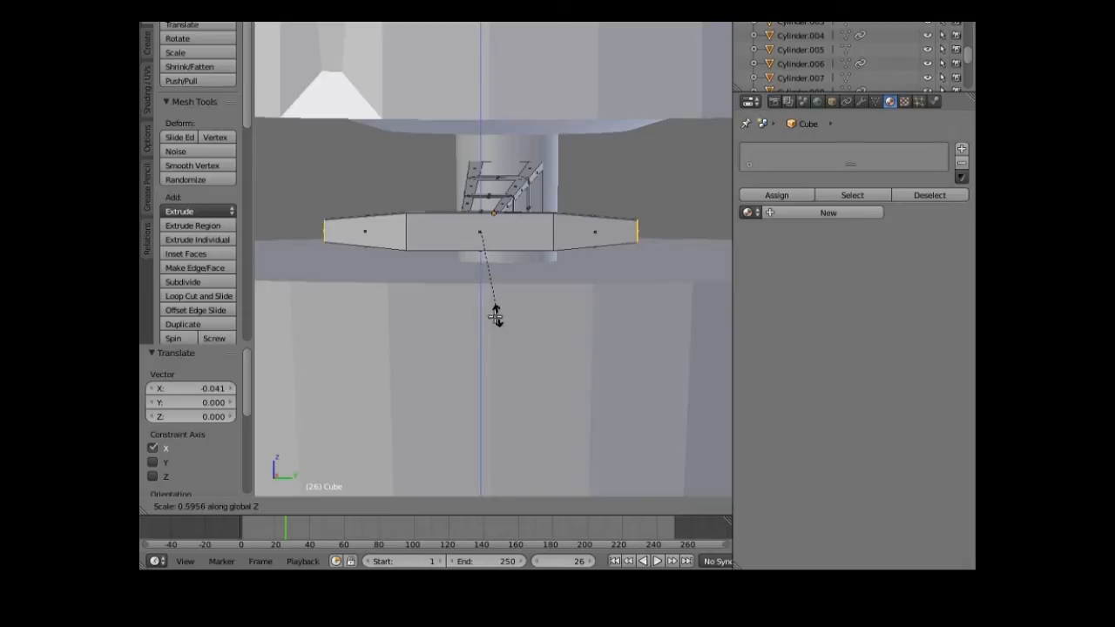
pyautogui.click(497, 313)
# - Inset the crossbar's central outer face with a thickness of about 0.112 and extrude it inward by about 0.019
pyautogui.moveTo(465, 334); pyautogui.dragTo(456, 357, button='middle')
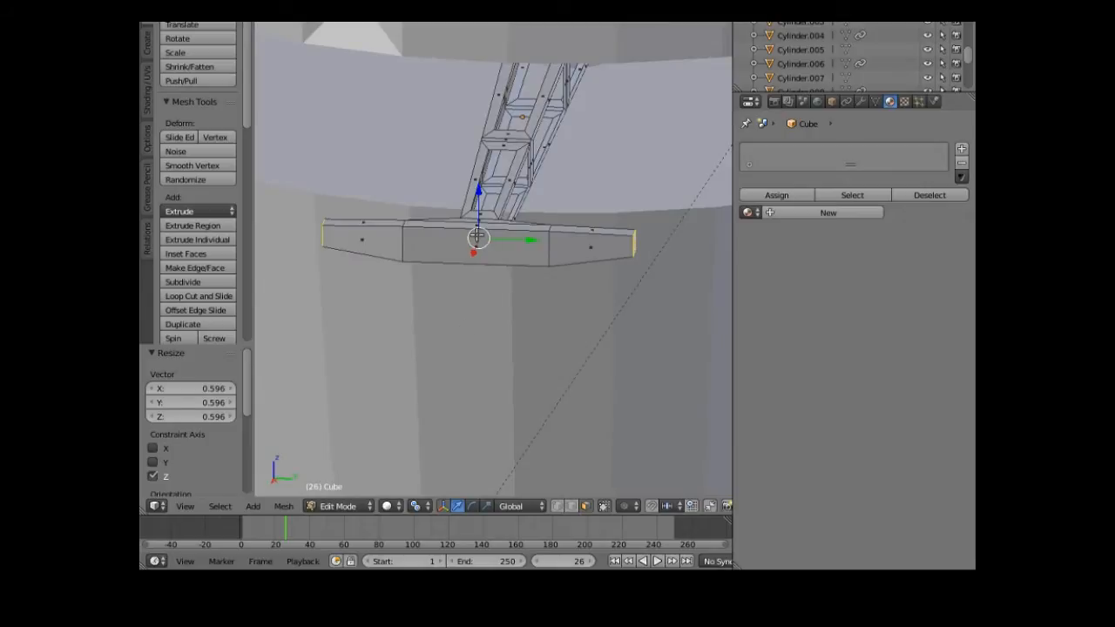
pyautogui.rightClick(477, 244)
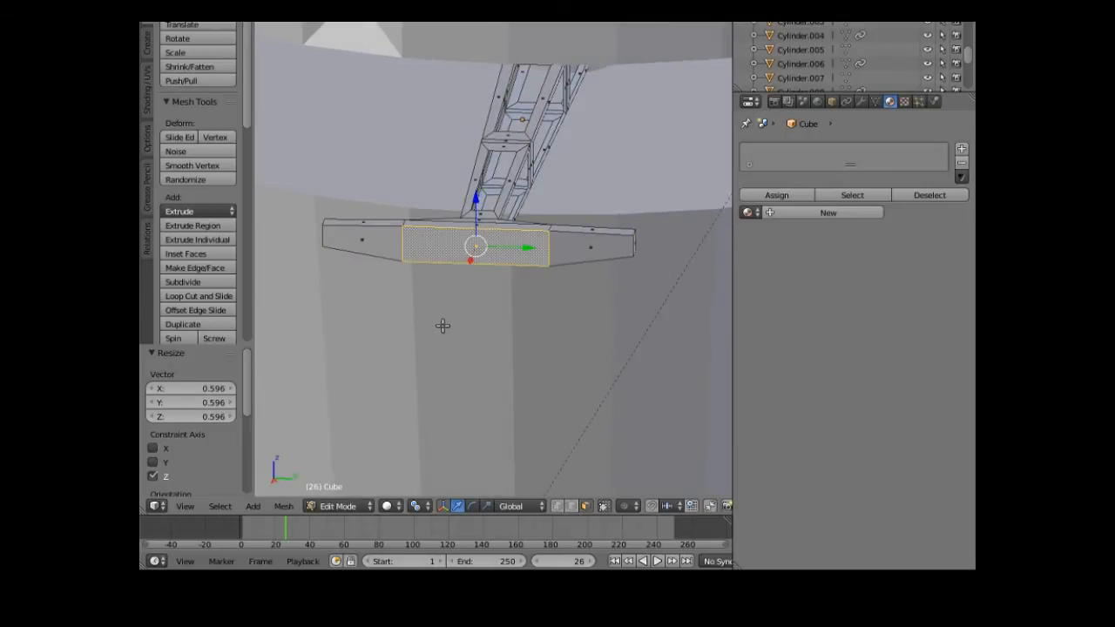
pyautogui.click(195, 253)
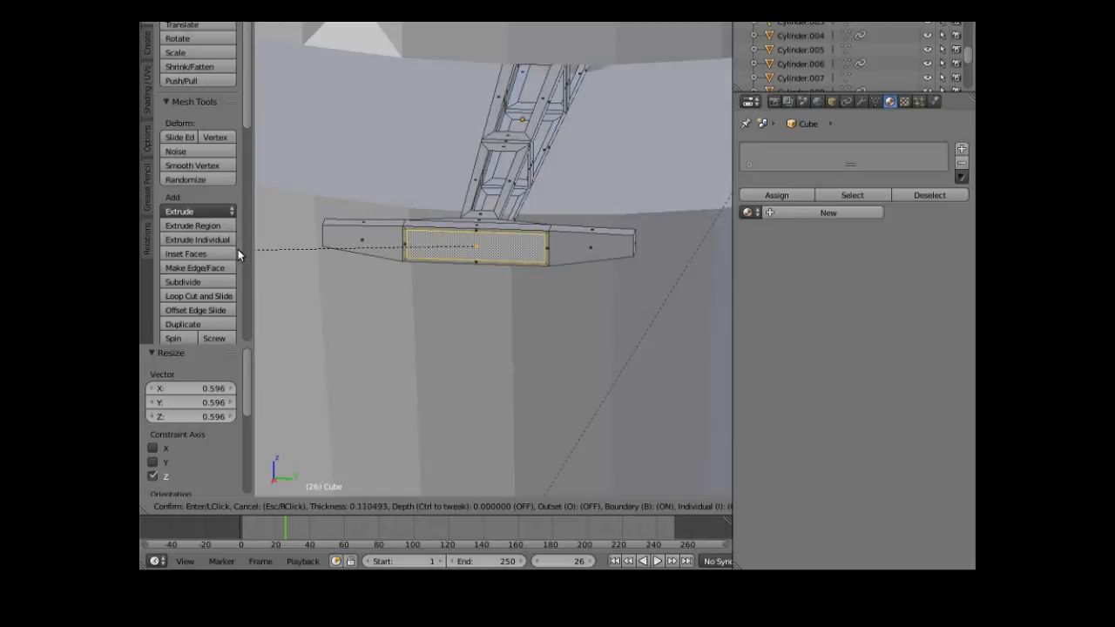
pyautogui.click(239, 249)
pyautogui.moveTo(489, 298); pyautogui.dragTo(401, 319, button='middle')
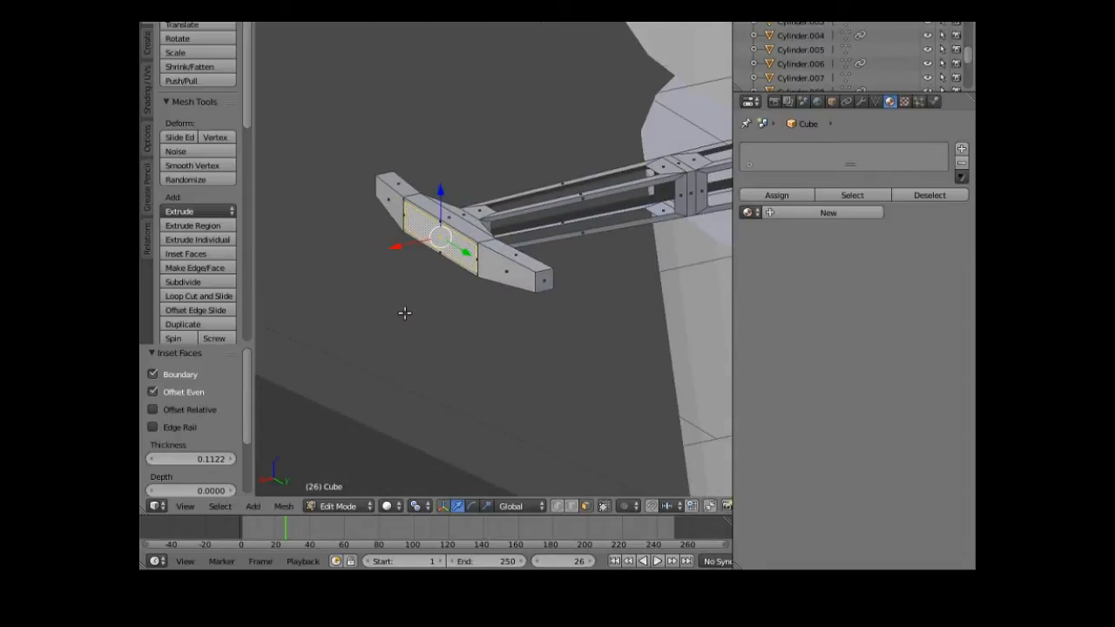
pyautogui.press('e')
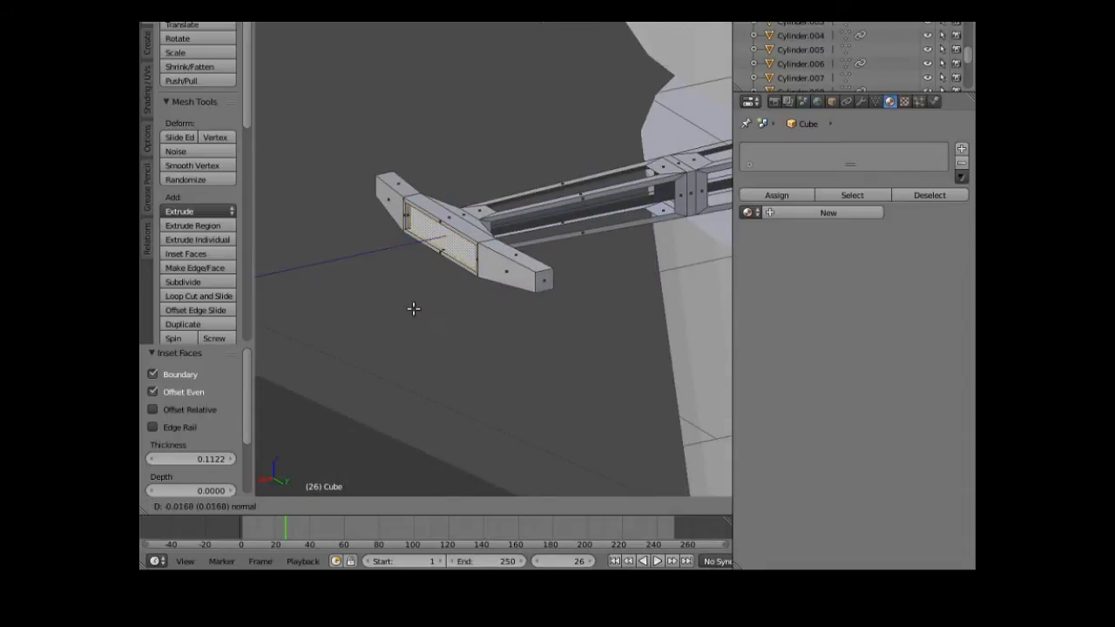
pyautogui.click(411, 310)
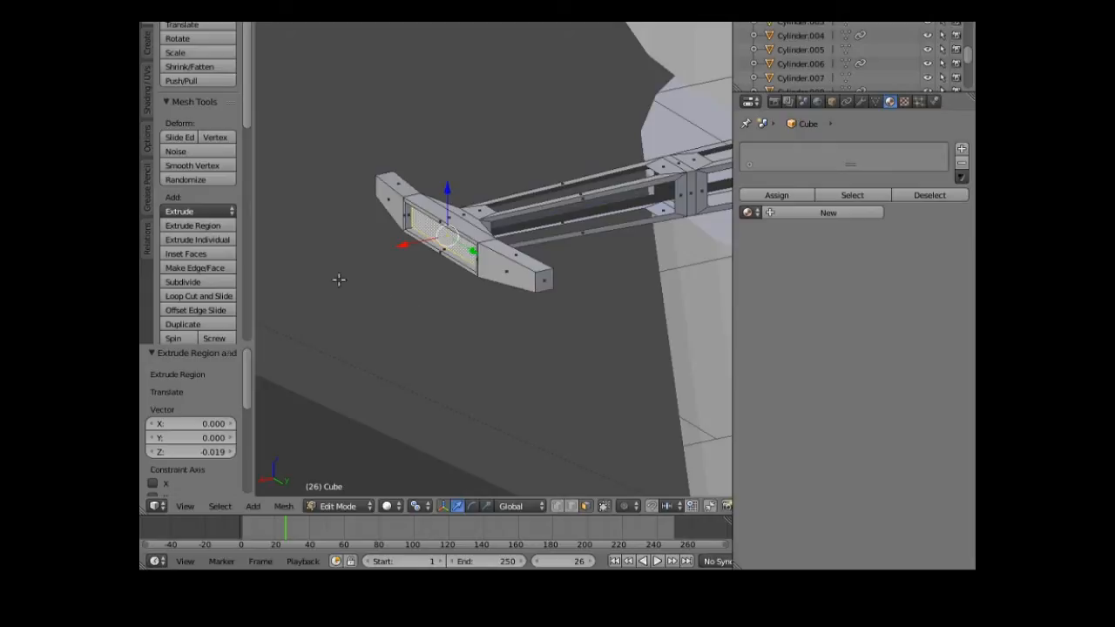
# - Inset the recessed central face with a thickness of about 0.193 and extrude it outward by about 0.084
pyautogui.click(215, 254)
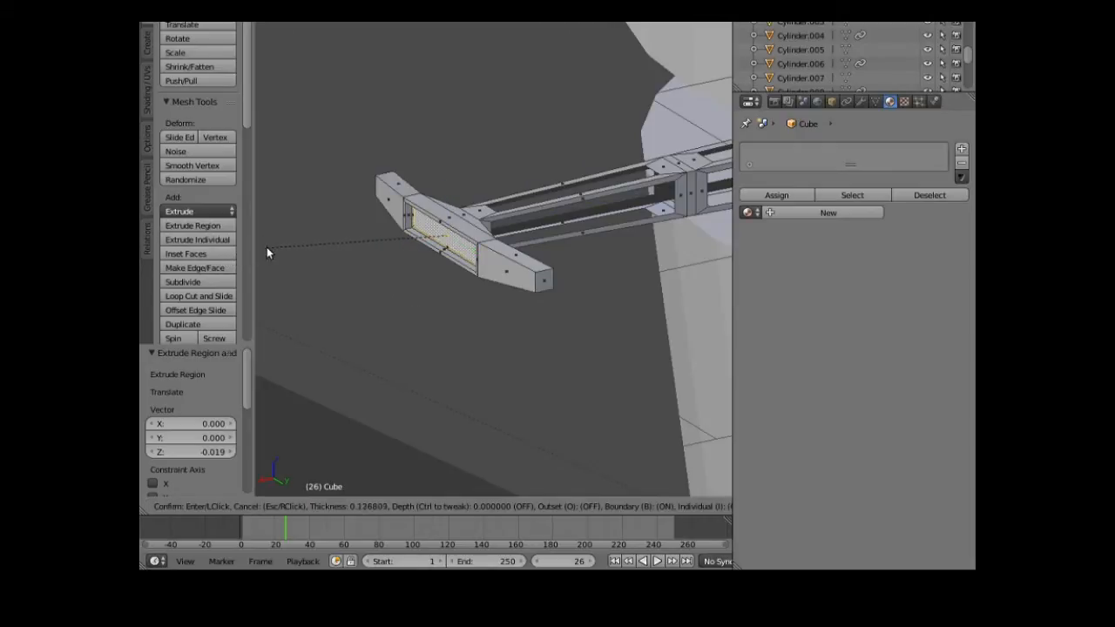
pyautogui.click(294, 249)
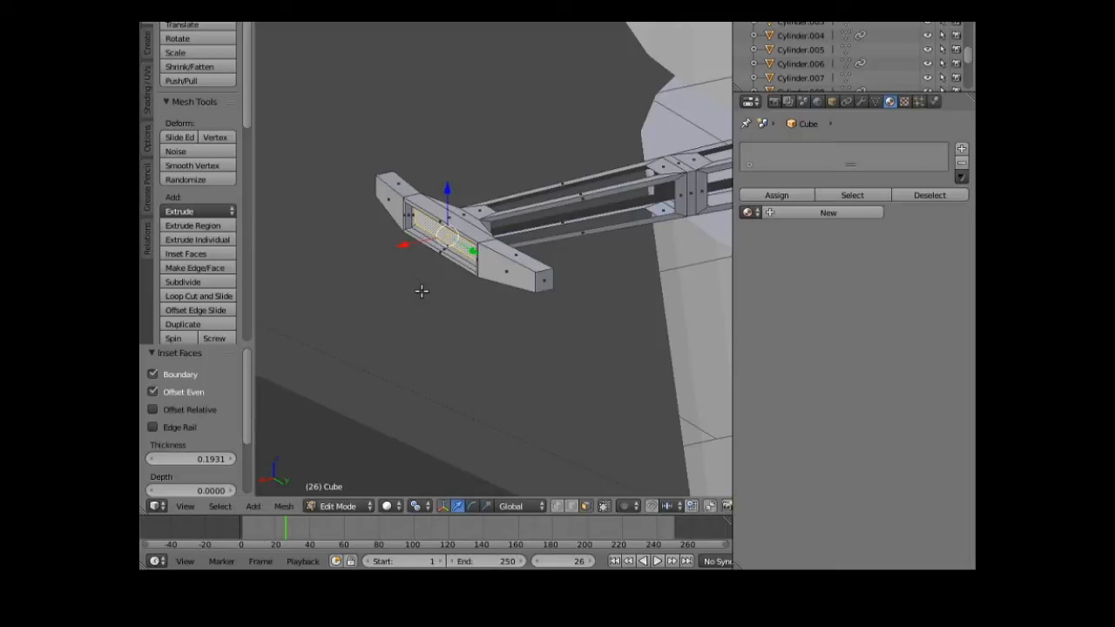
pyautogui.press('e')
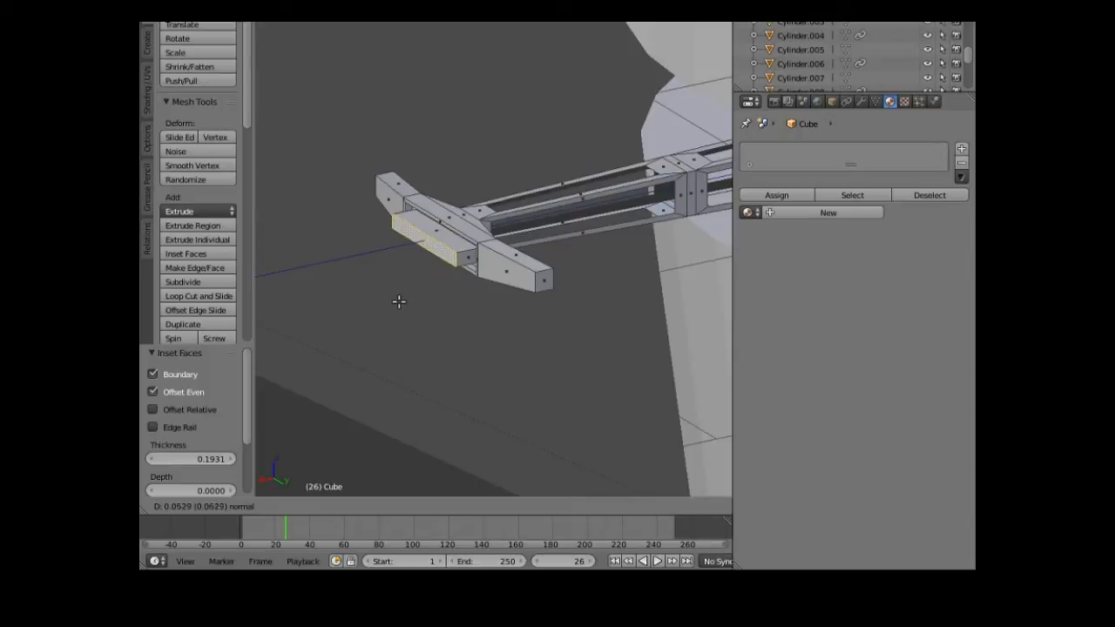
pyautogui.click(392, 306)
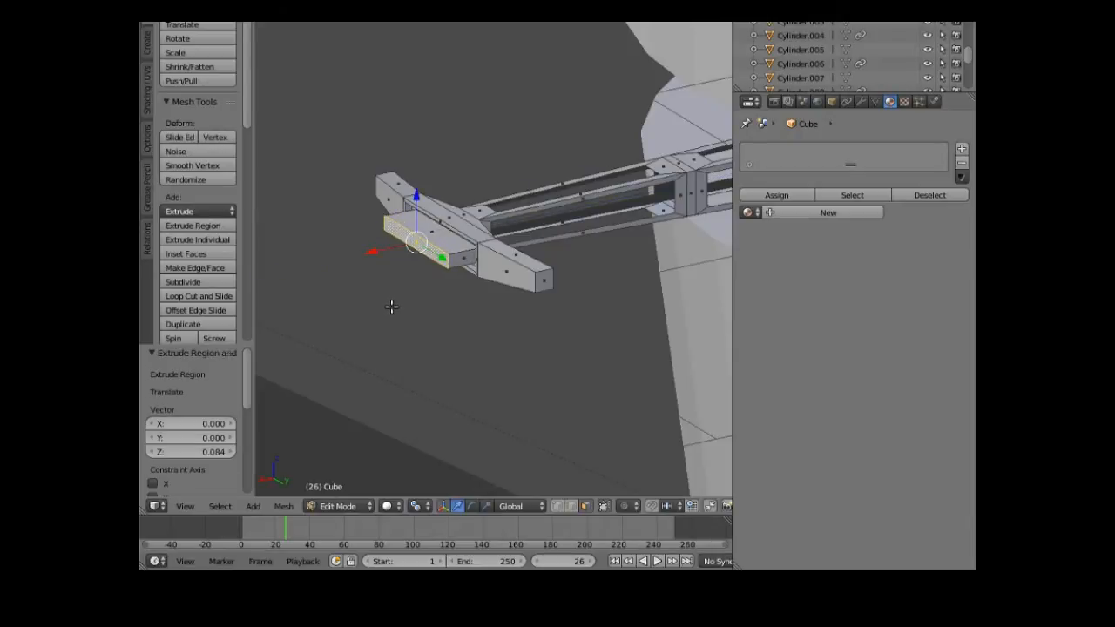
# - Scale the protruding block's outer face uniformly to about 0.626 and extrude it outward by about 0.014
pyautogui.moveTo(398, 319); pyautogui.dragTo(523, 356, button='middle')
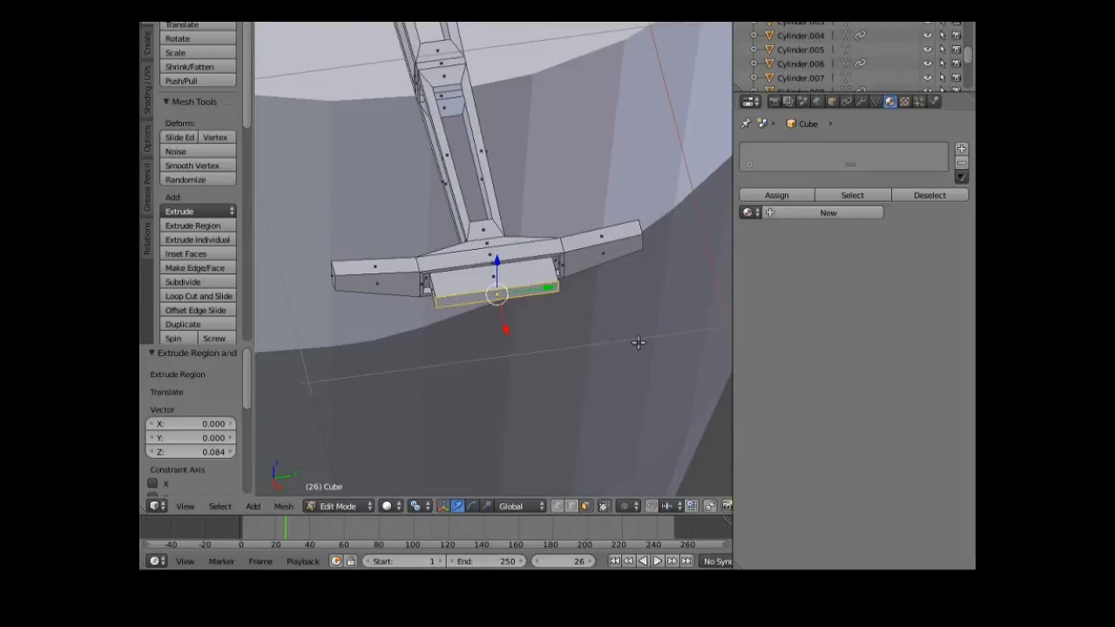
pyautogui.press('s')
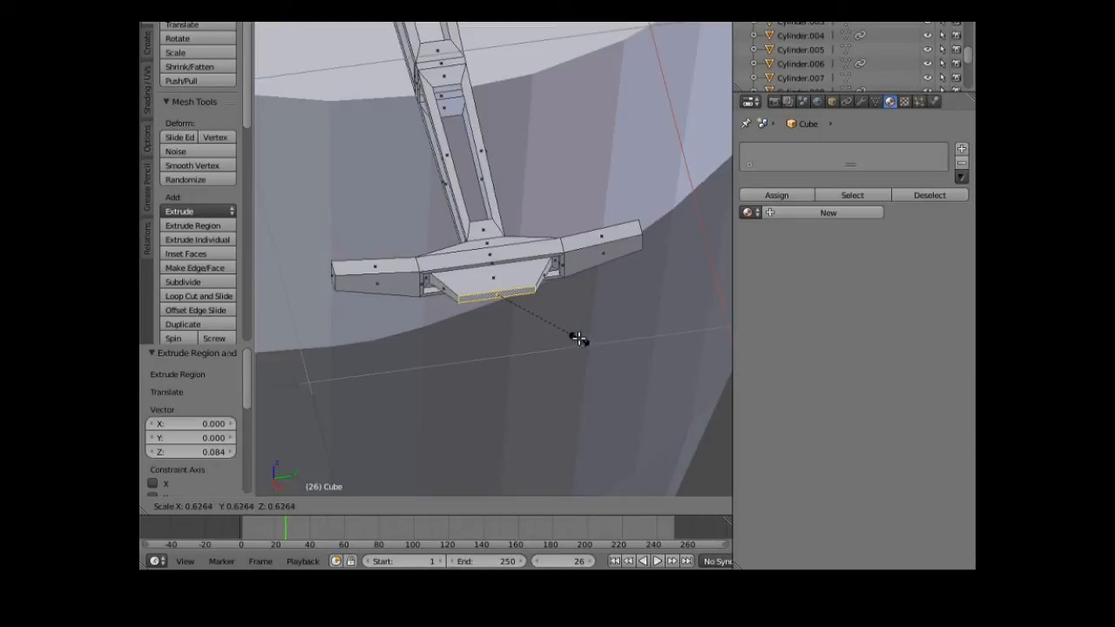
pyautogui.click(579, 339)
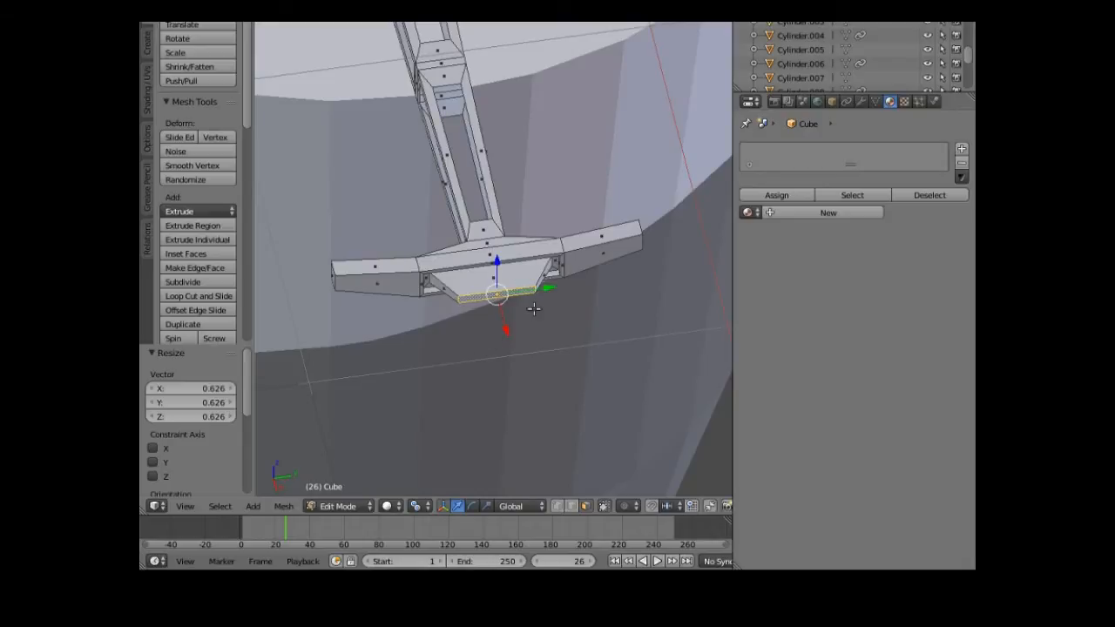
pyautogui.moveTo(500, 329); pyautogui.dragTo(480, 291, button='middle')
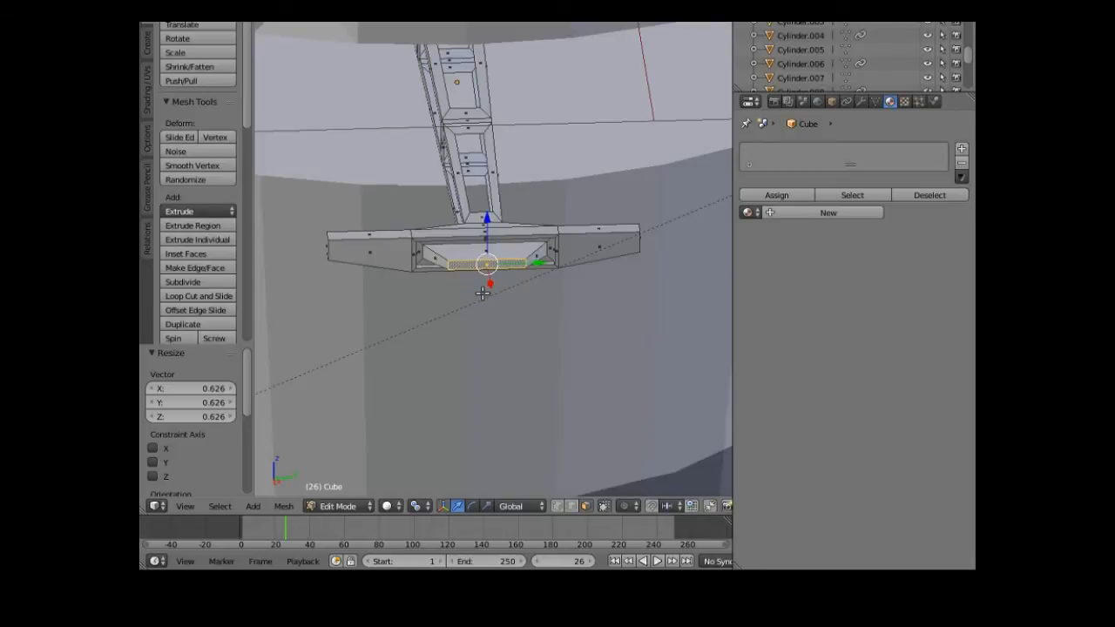
pyautogui.press('e')
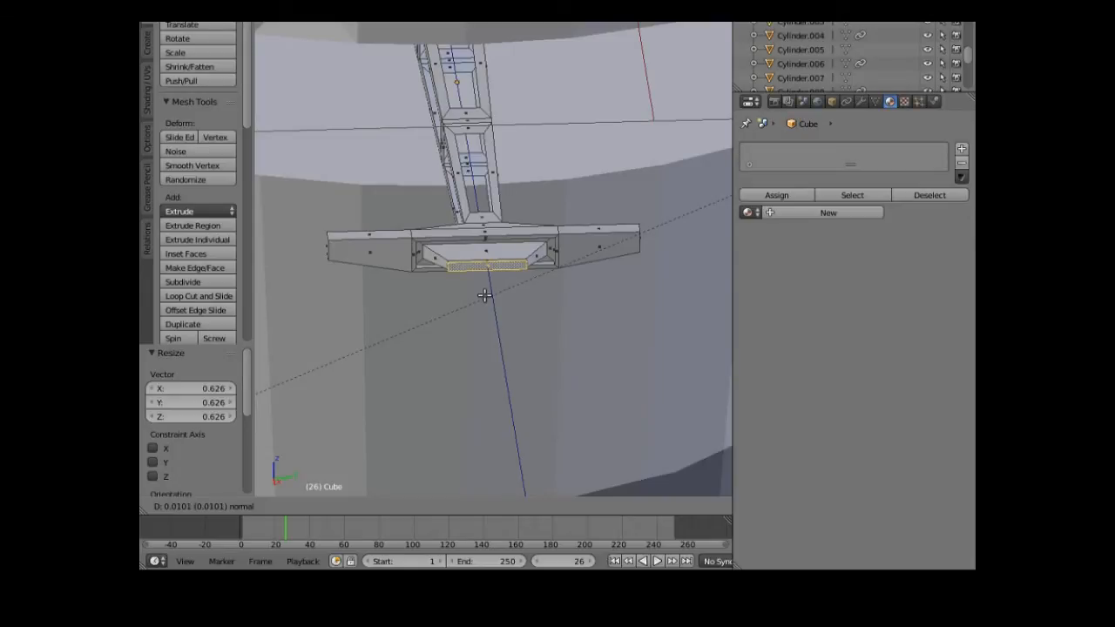
pyautogui.click(484, 295)
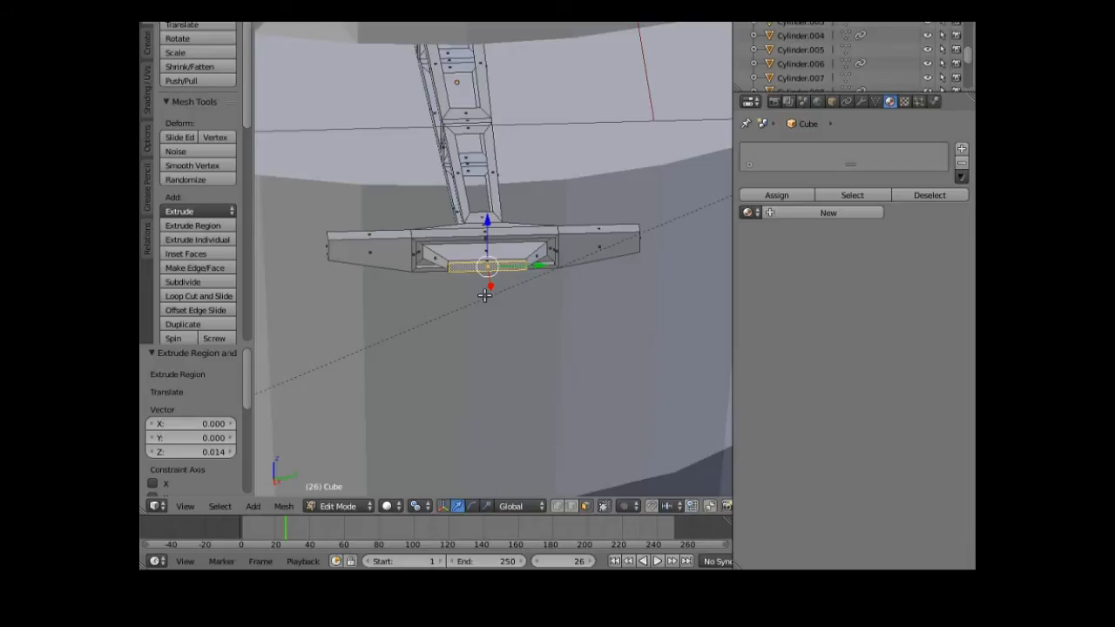
# - Narrow the block's outer face along Y to about 0.833 and extrude it outward by about 0.005
pyautogui.moveTo(482, 311); pyautogui.dragTo(580, 363, button='middle')
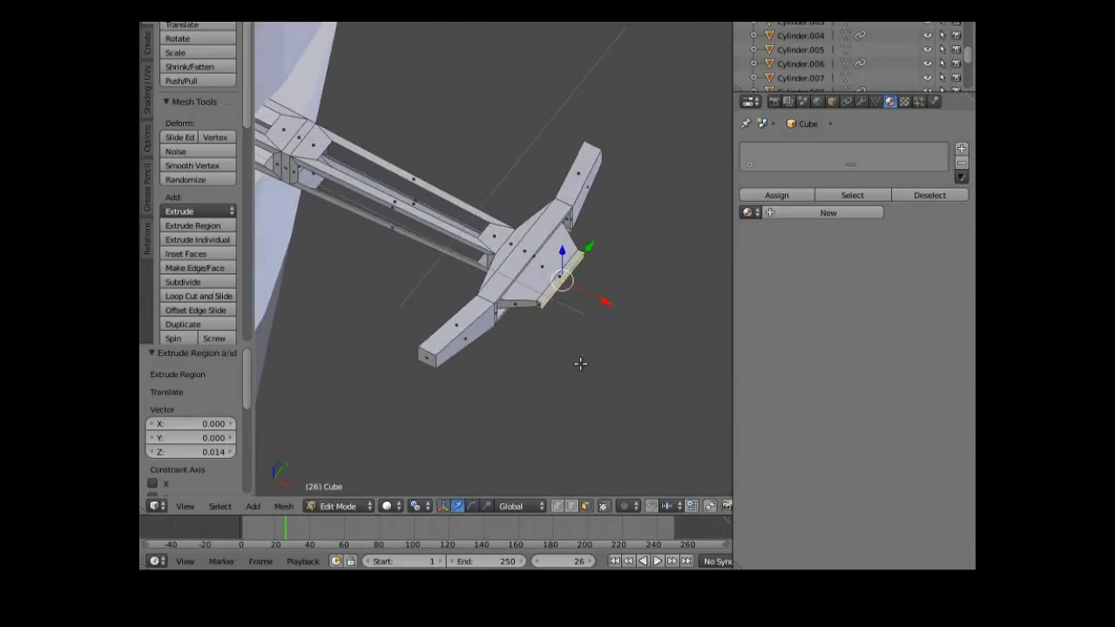
pyautogui.scroll(3, 578, 365)
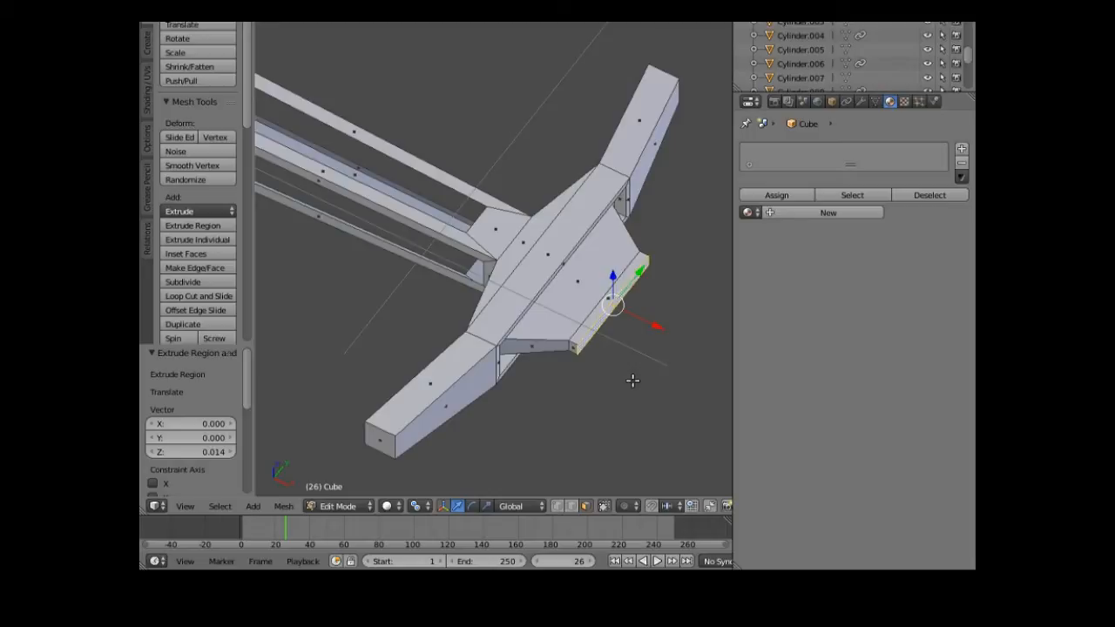
pyautogui.press('s')
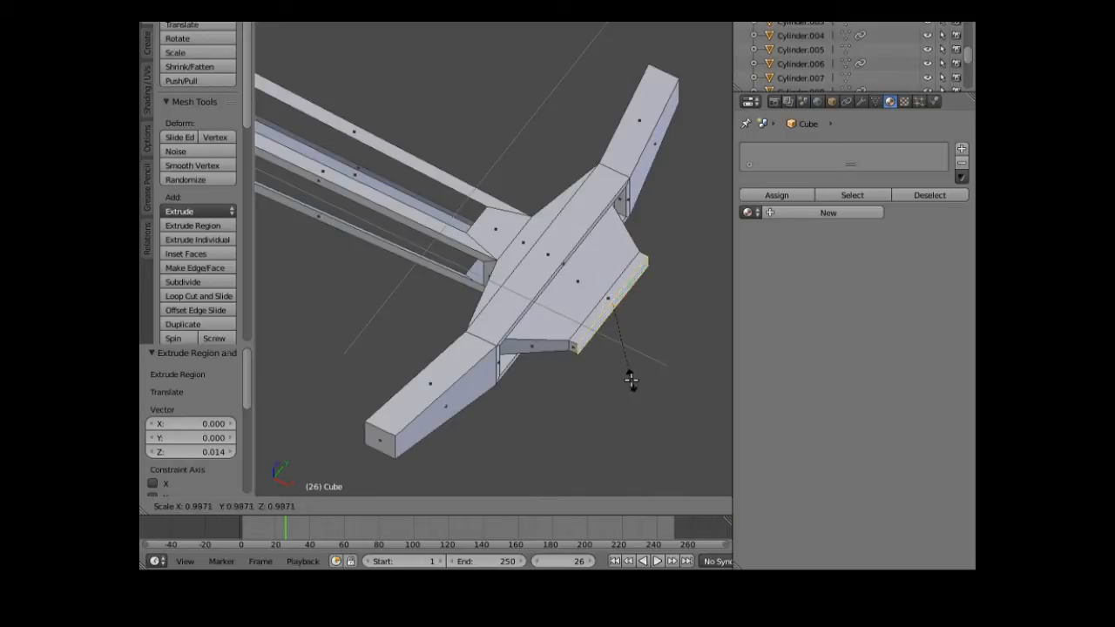
pyautogui.press('y')
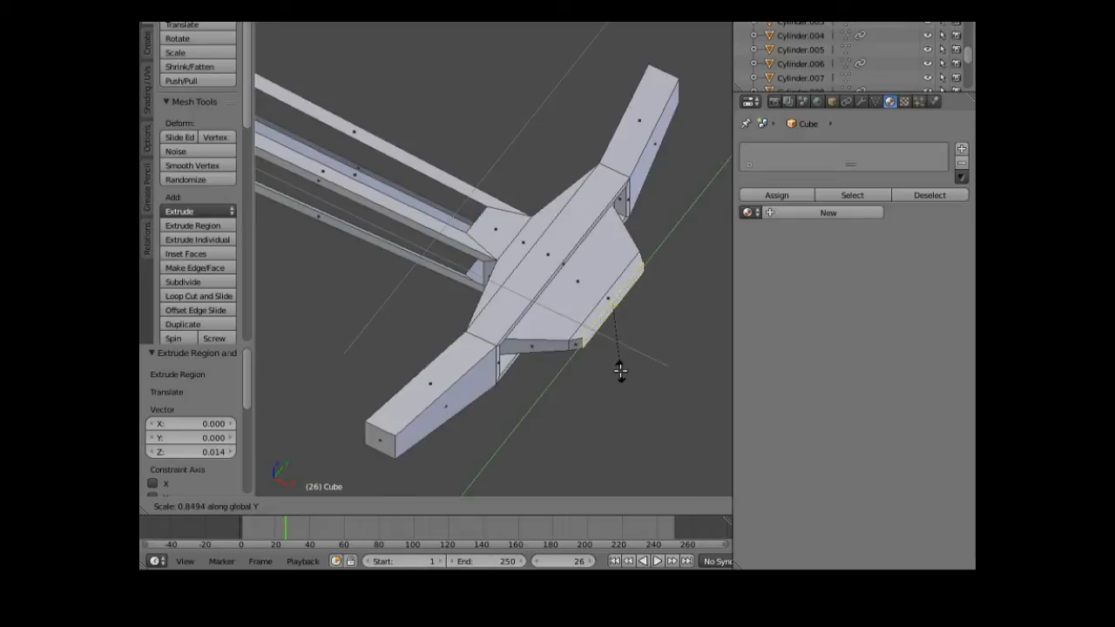
pyautogui.click(620, 369)
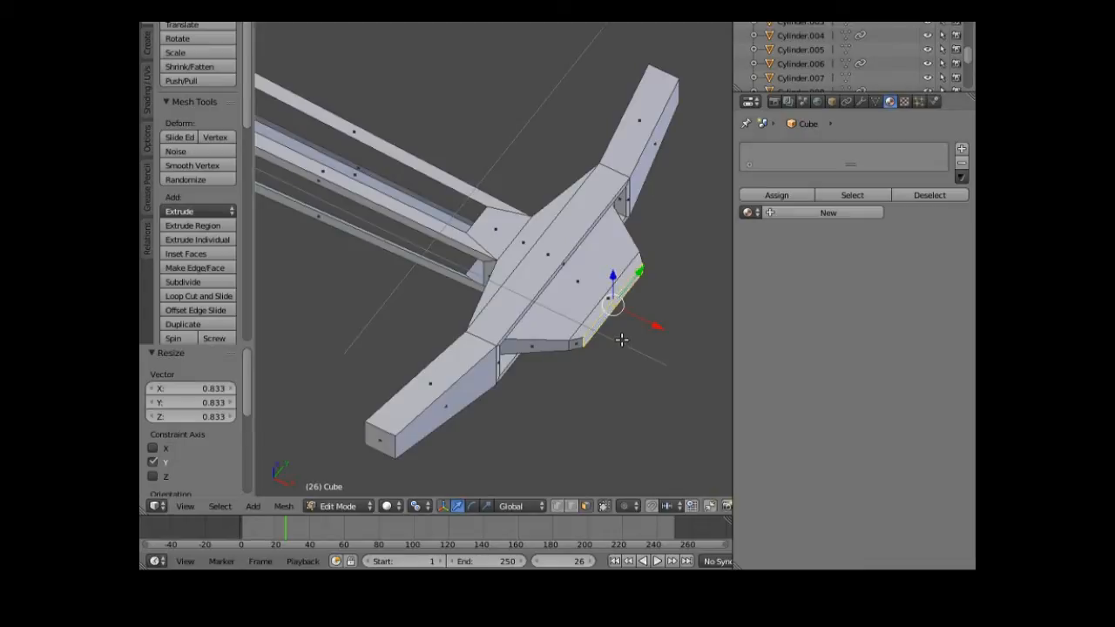
pyautogui.press('e')
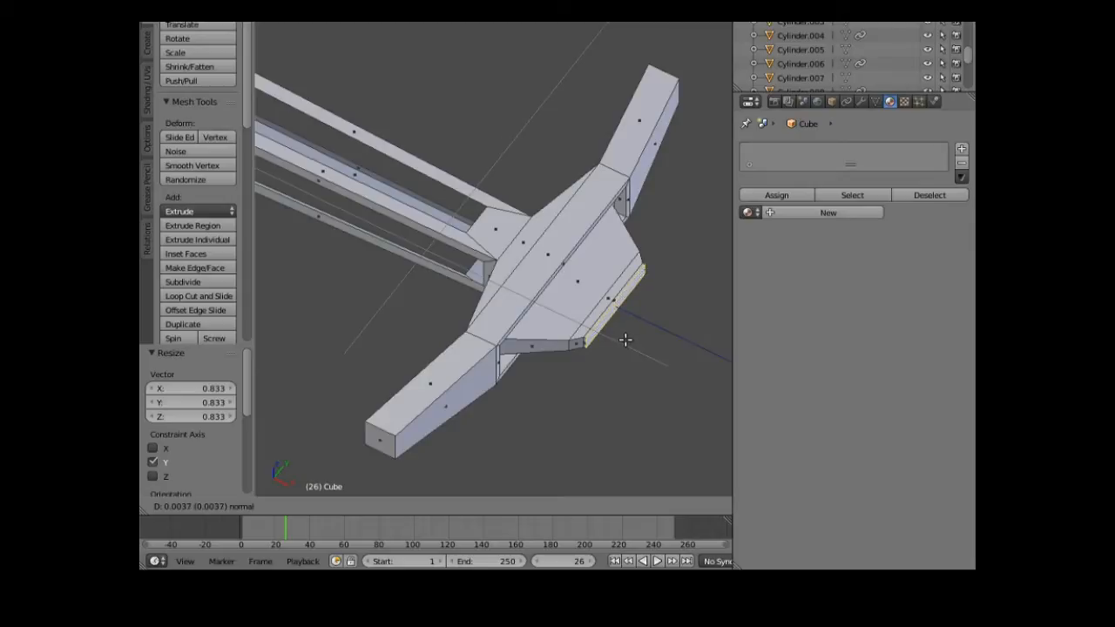
pyautogui.click(626, 339)
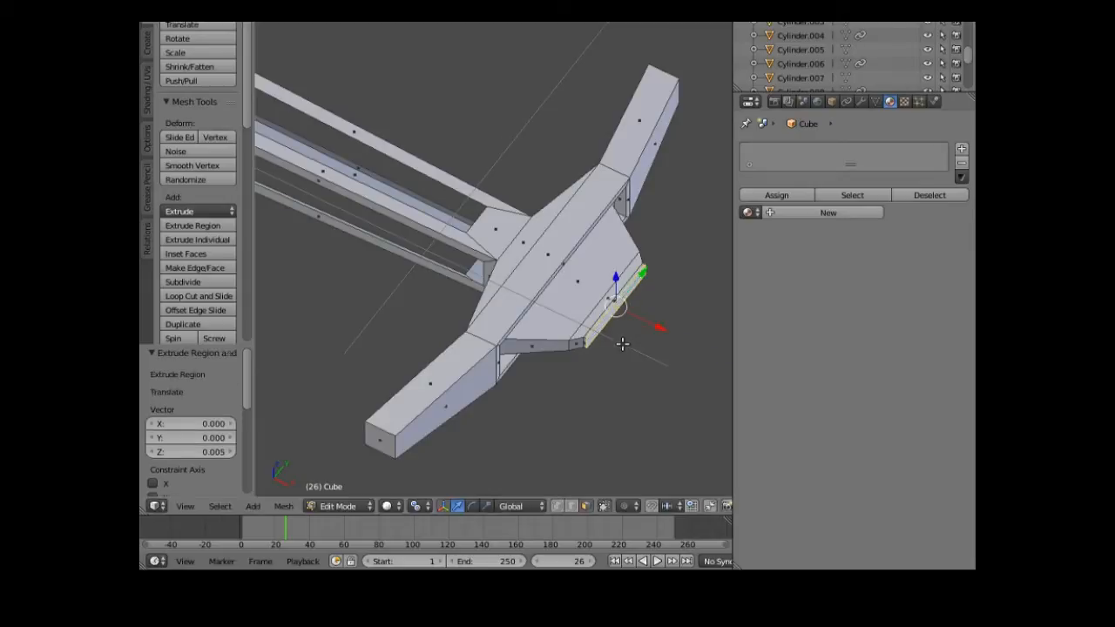
# - Set the pivot point to Individual Origins and subdivide the outer face of one crossbar wing into a 4 by 4 grid
pyautogui.moveTo(595, 400); pyautogui.dragTo(500, 312, button='middle')
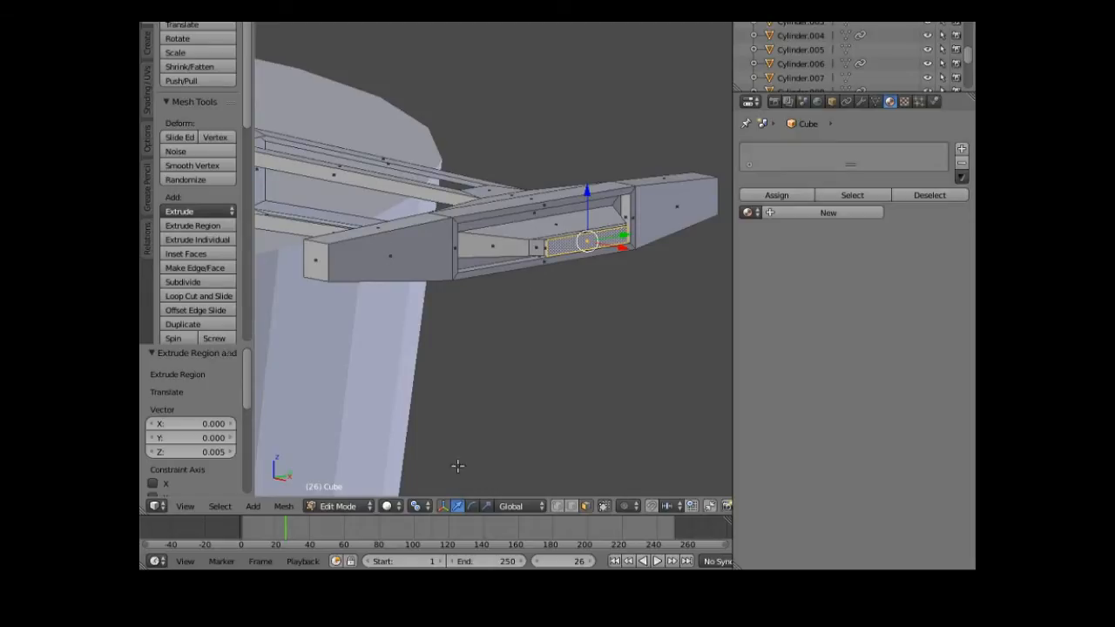
pyautogui.moveTo(434, 488); pyautogui.dragTo(430, 489, button='middle')
pyautogui.click(426, 507)
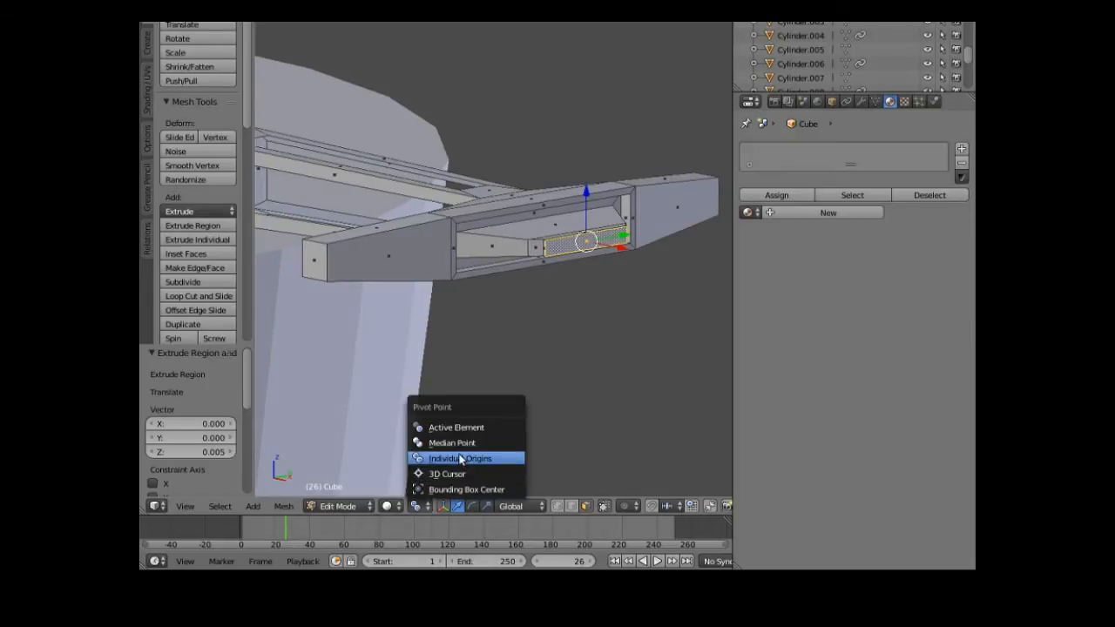
pyautogui.click(463, 458)
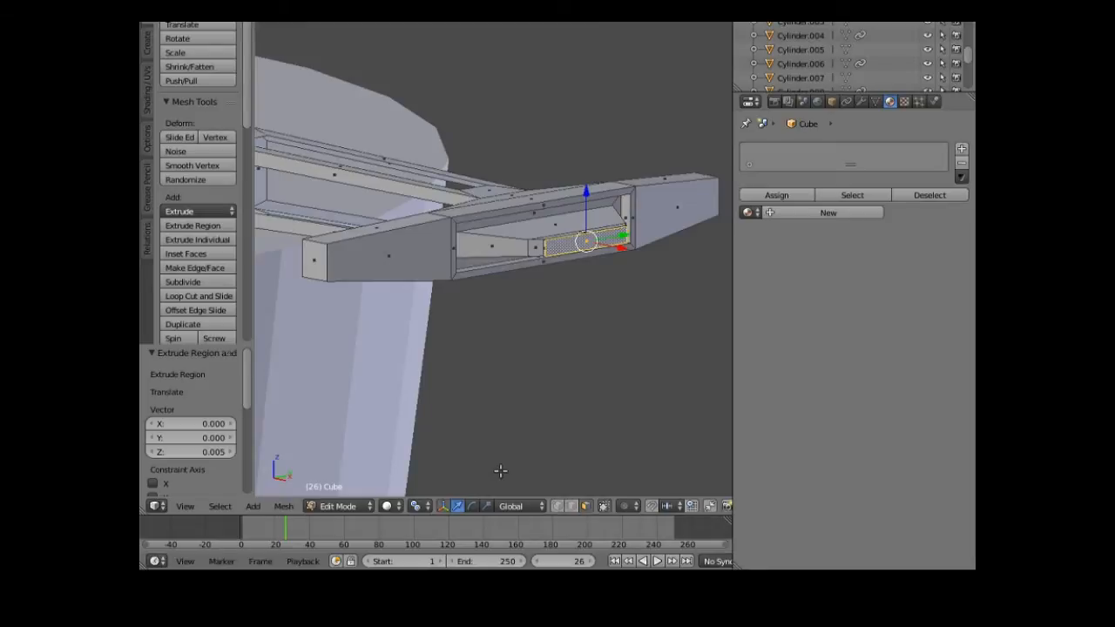
pyautogui.rightClick(390, 255)
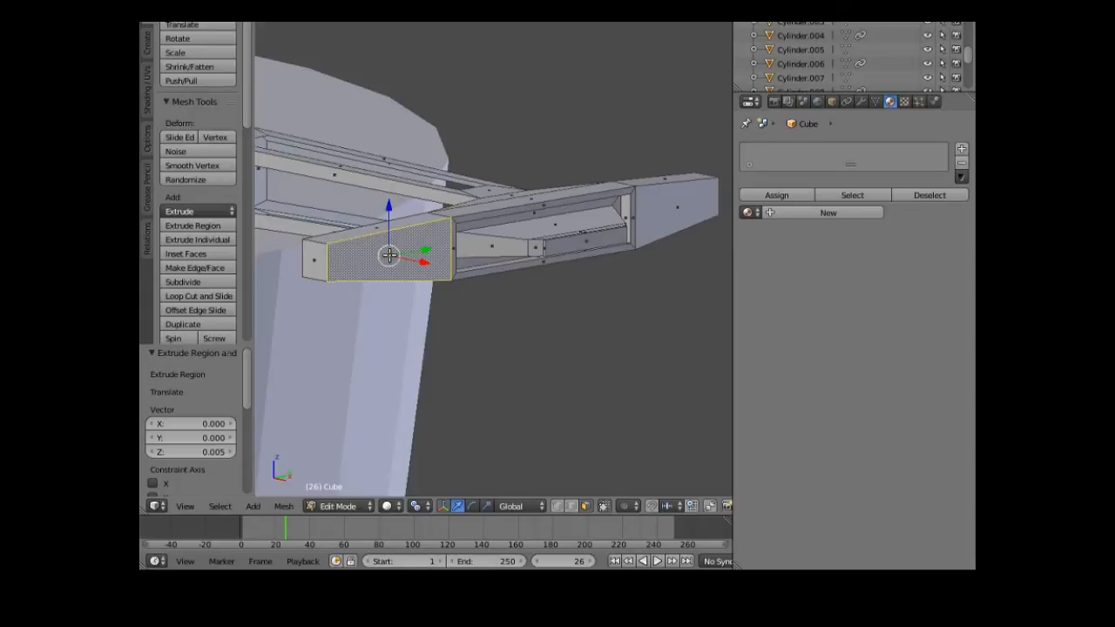
pyautogui.click(187, 280)
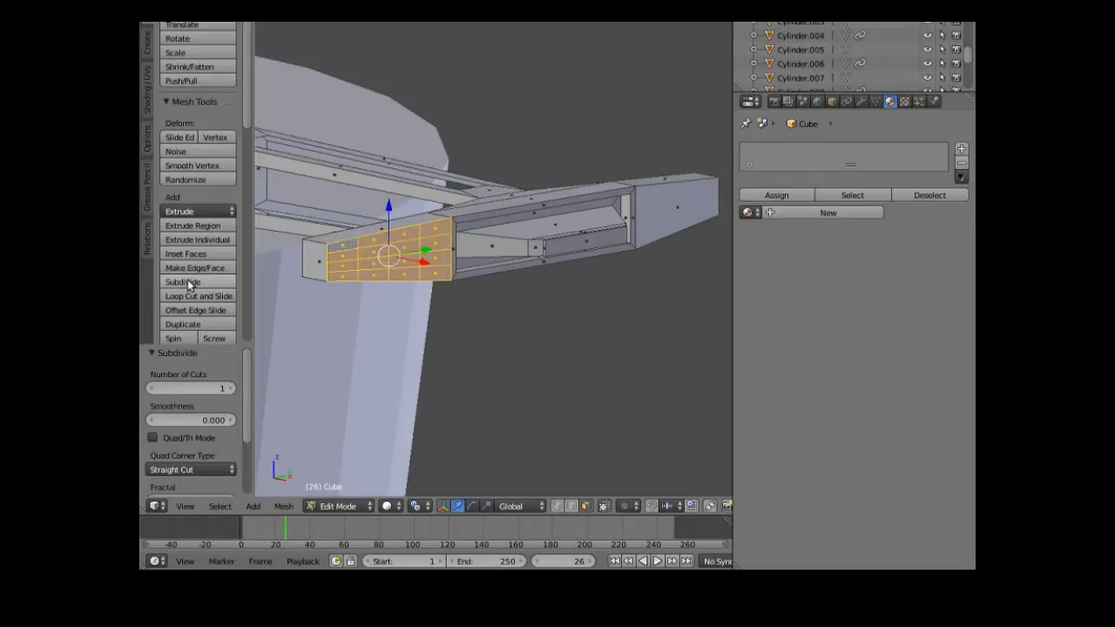
# - Subdivide the gridded wing face once more, and subdivide the opposite crossbar wing's outer face three times into an 8 by 8 grid
pyautogui.click(187, 283)
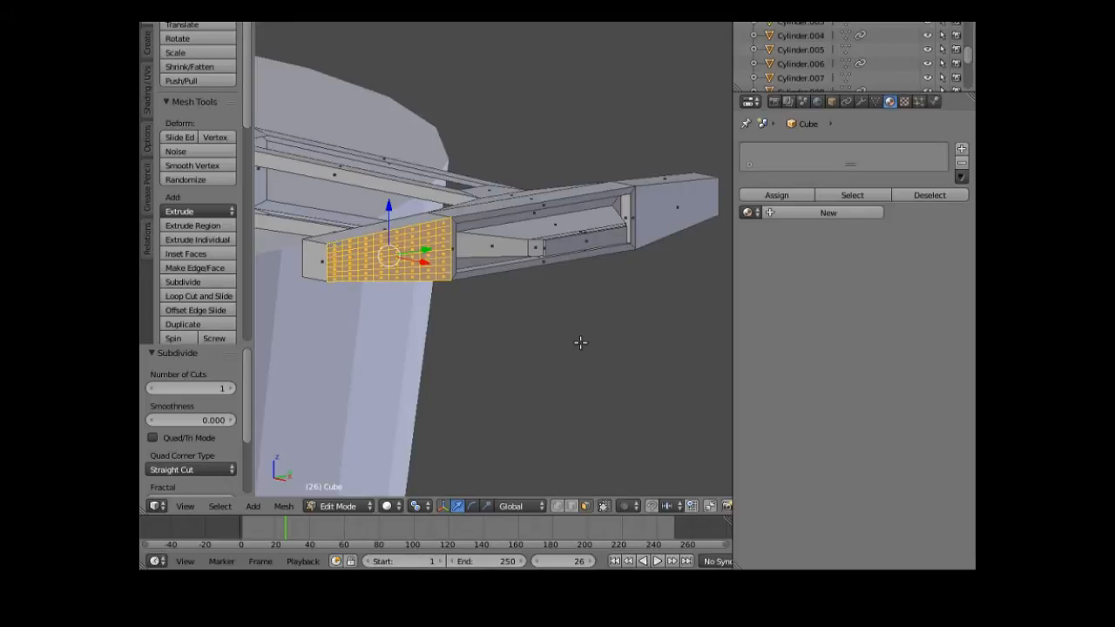
pyautogui.moveTo(580, 343); pyautogui.dragTo(603, 308, button='middle')
pyautogui.rightClick(682, 208)
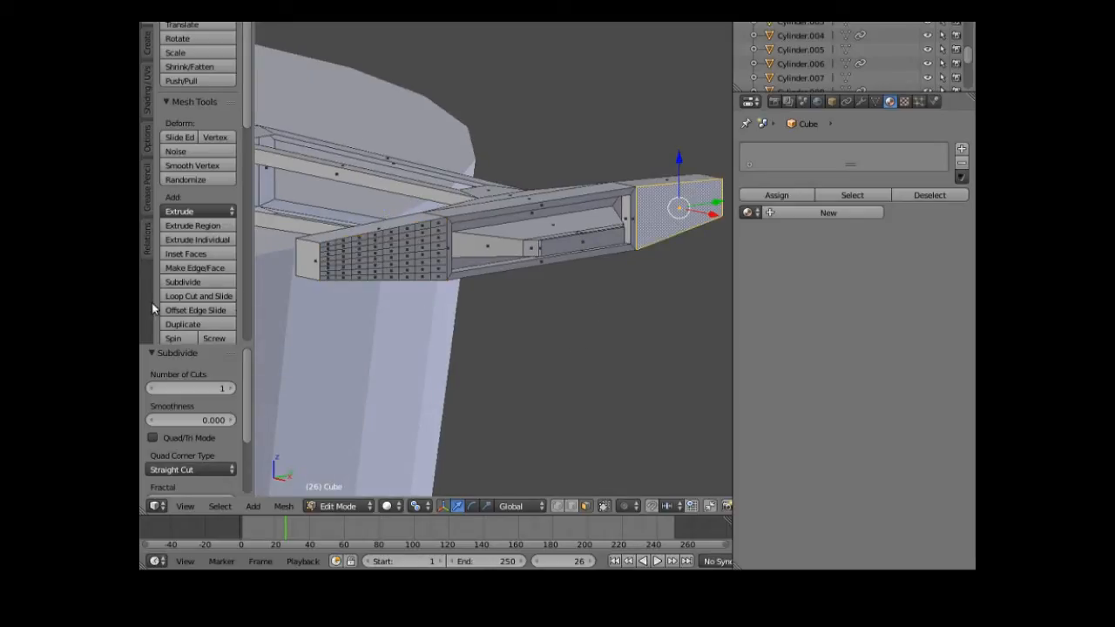
pyautogui.click(198, 283)
pyautogui.click(199, 283)
pyautogui.click(199, 283)
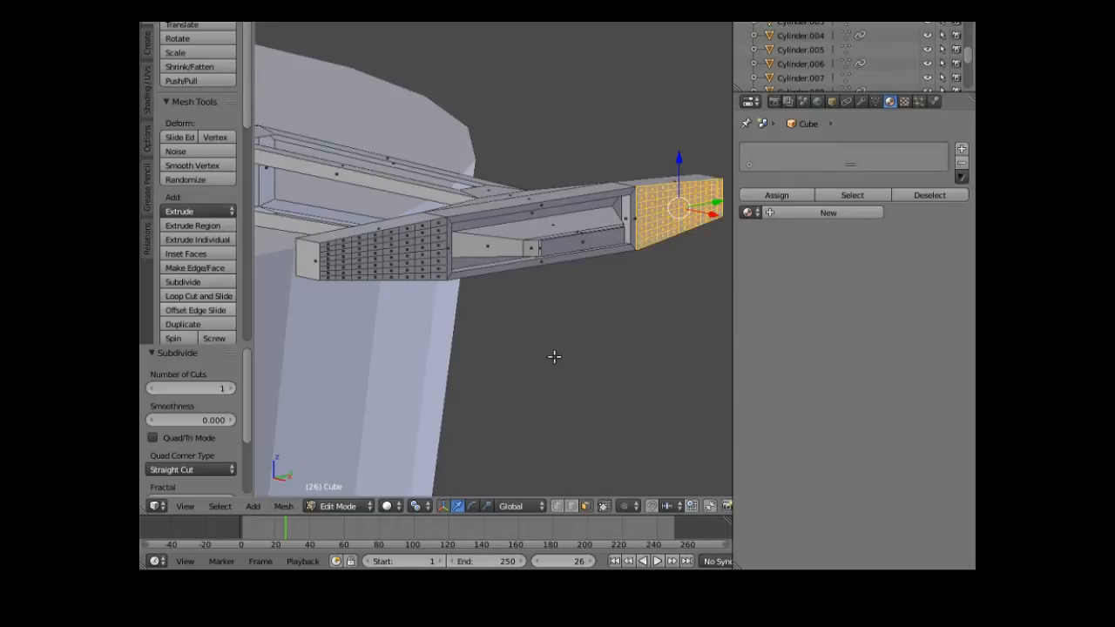
# - Apply Checker Deselect to the selected wing grid and extrude the remaining faces outward by about 0.008
pyautogui.moveTo(464, 352); pyautogui.dragTo(460, 366, button='middle')
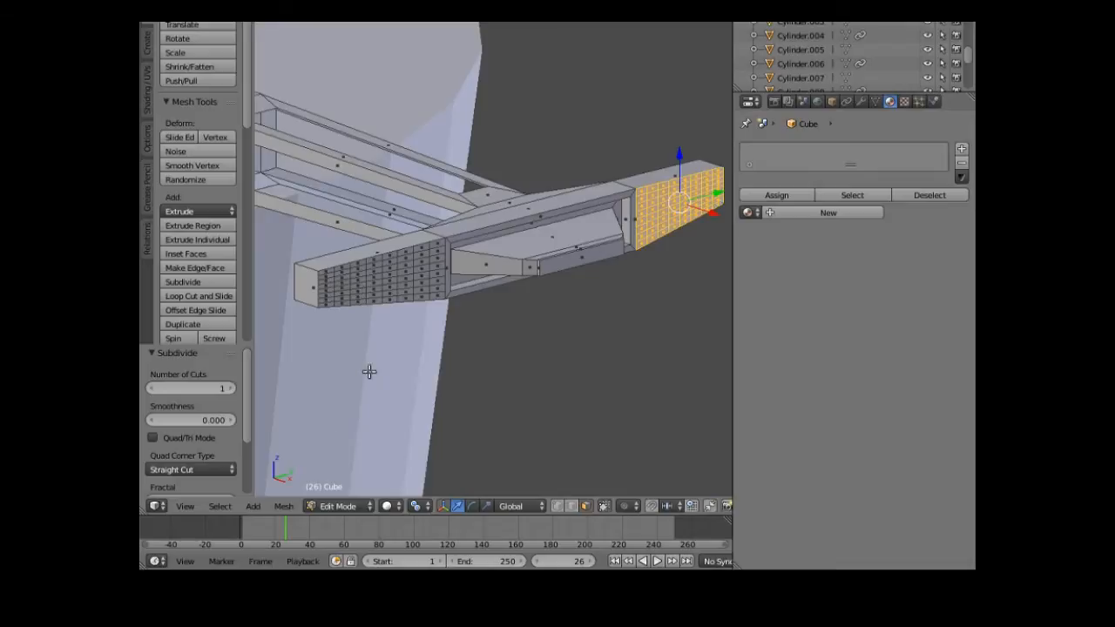
pyautogui.click(219, 507)
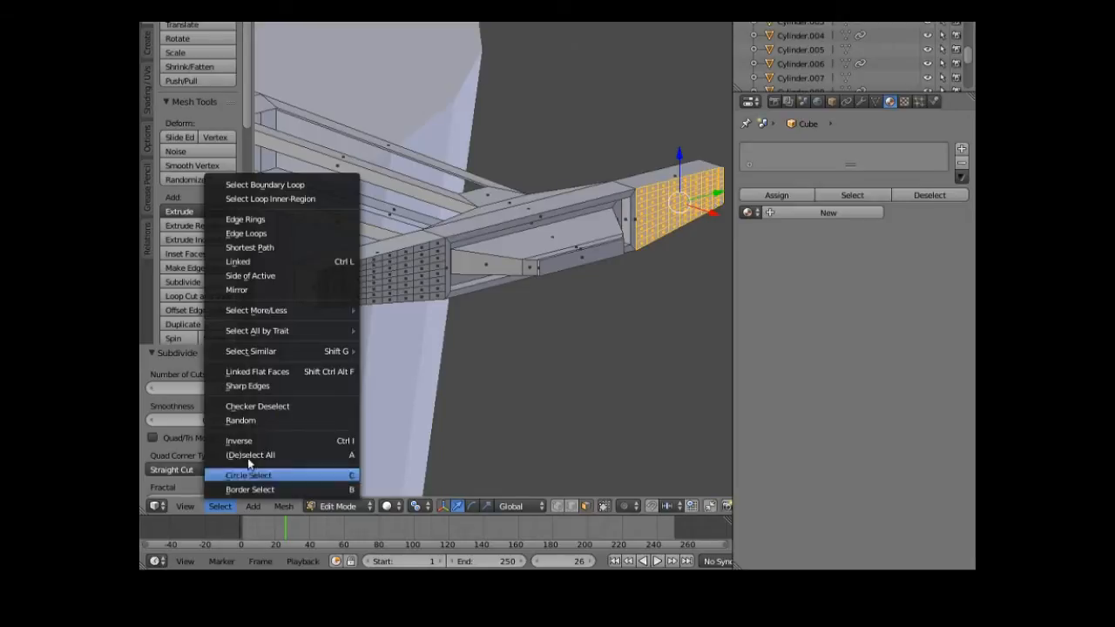
pyautogui.click(281, 407)
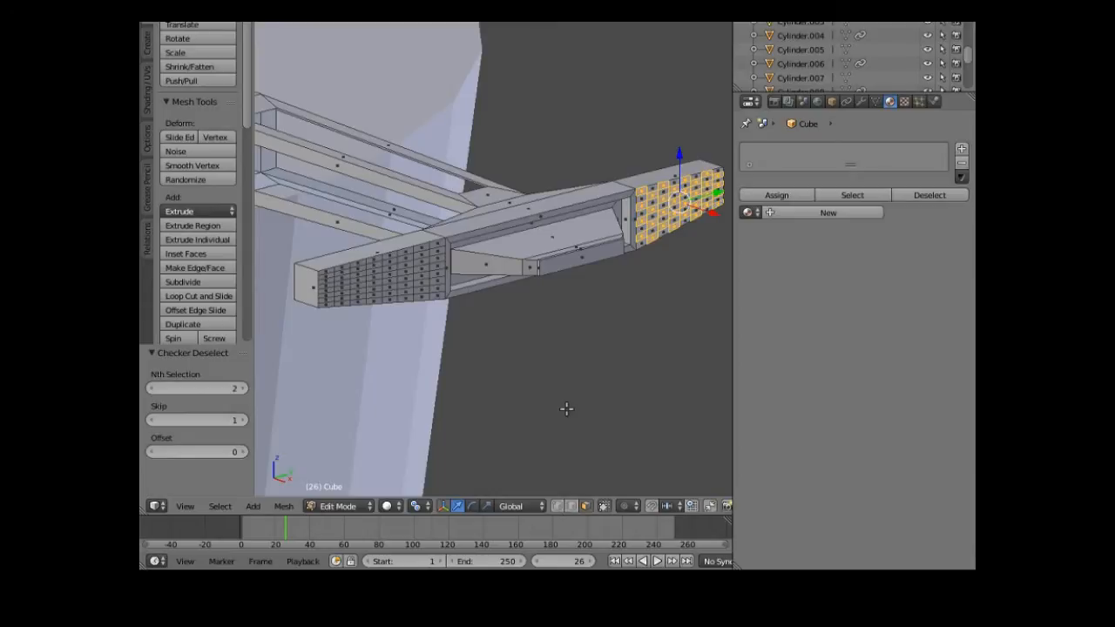
pyautogui.moveTo(593, 418); pyautogui.dragTo(490, 465, button='middle')
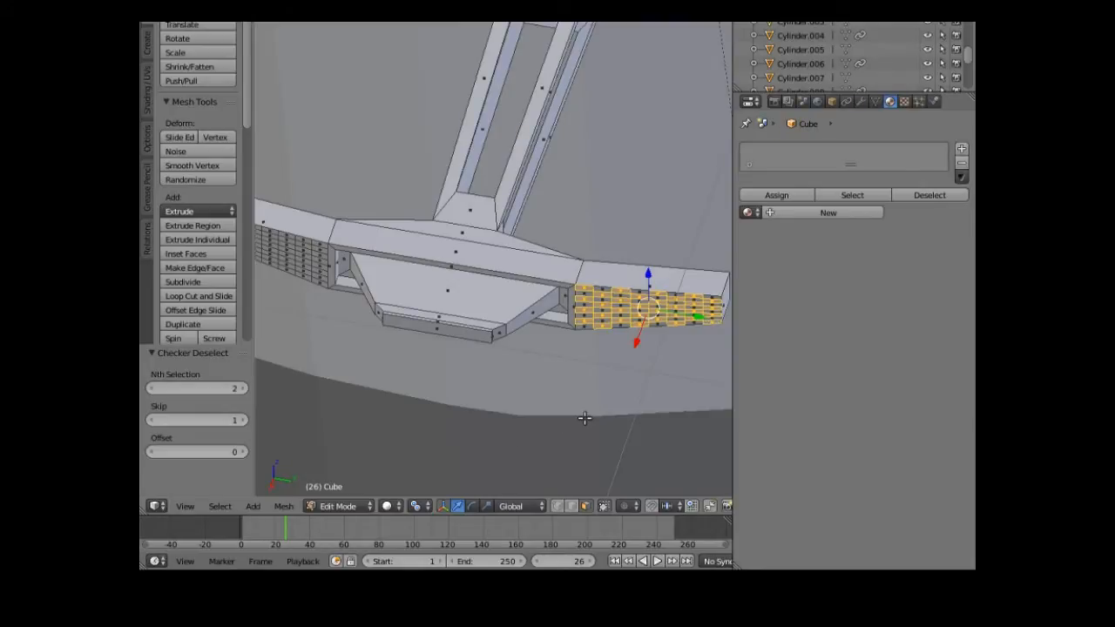
pyautogui.press('e')
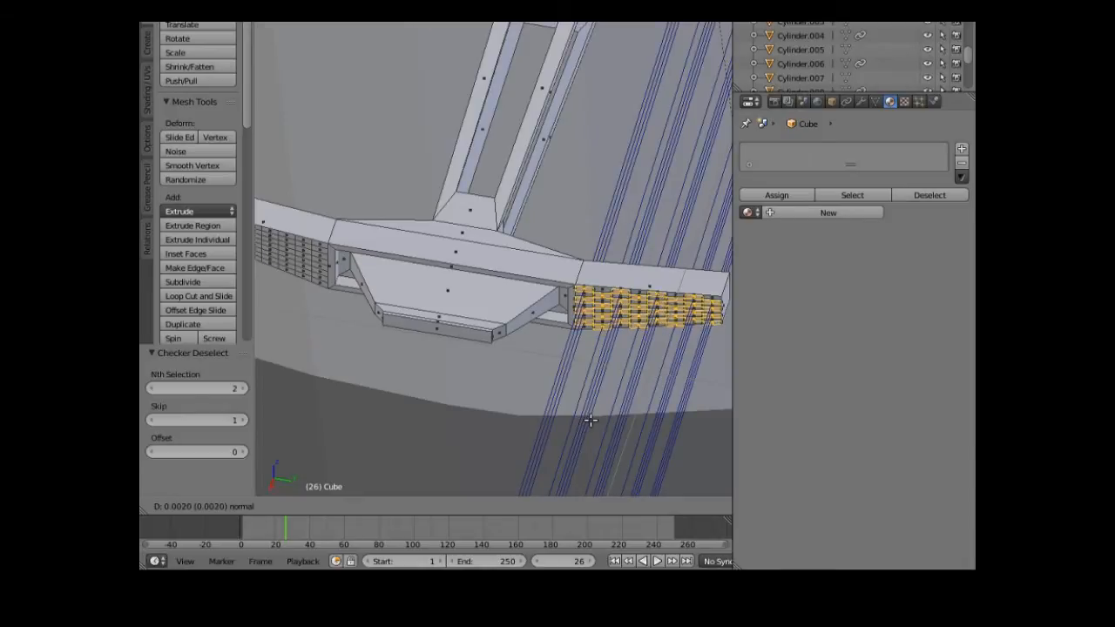
pyautogui.click(588, 423)
# - Select all grid faces on the other crossbar wing by picking one and selecting similar Co-planar faces
pyautogui.moveTo(562, 426); pyautogui.dragTo(660, 388, button='middle')
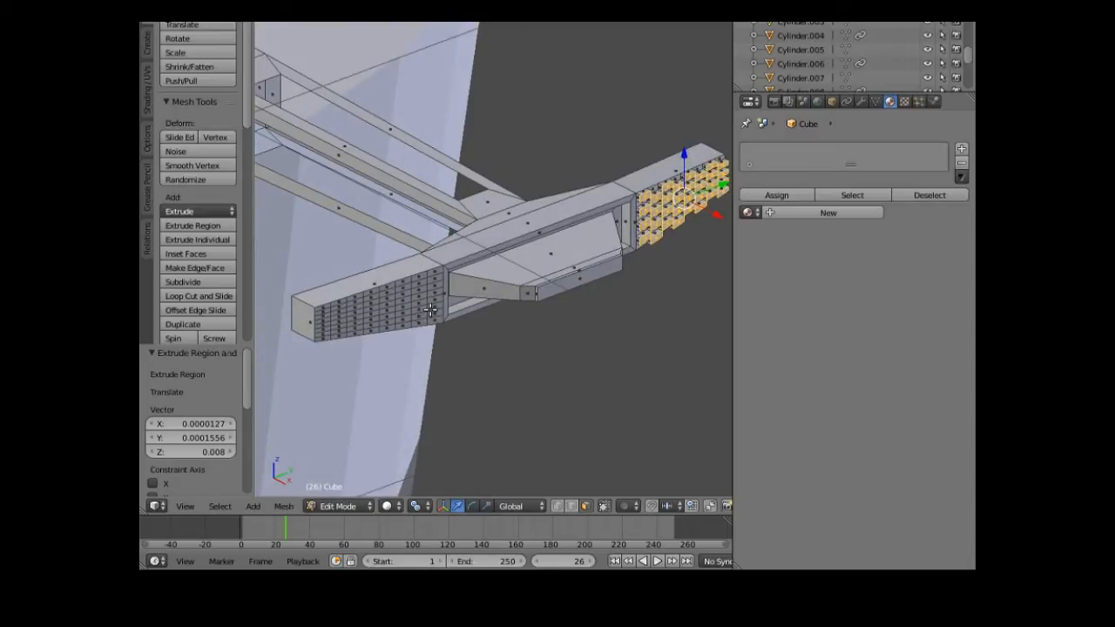
pyautogui.click(371, 309)
pyautogui.rightClick(370, 310)
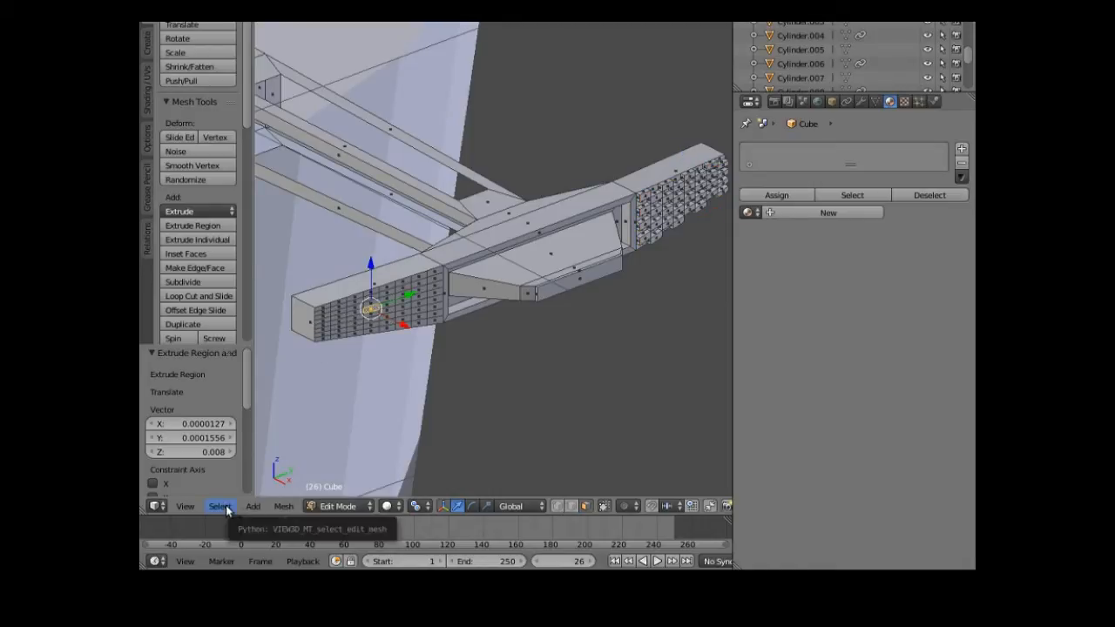
pyautogui.click(225, 509)
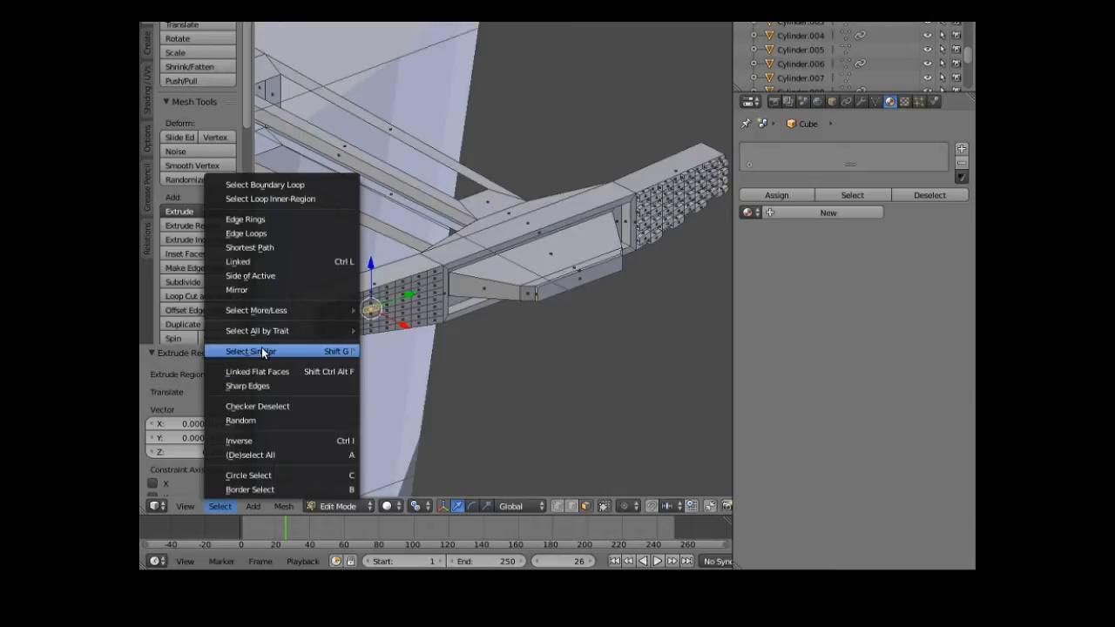
pyautogui.moveTo(319, 349)
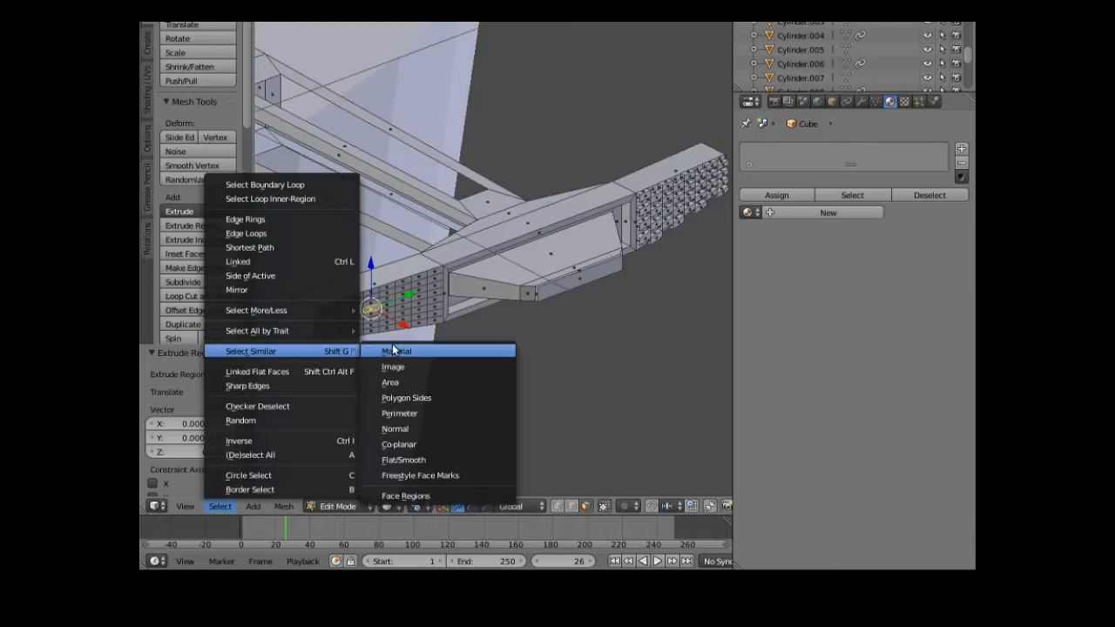
pyautogui.click(407, 444)
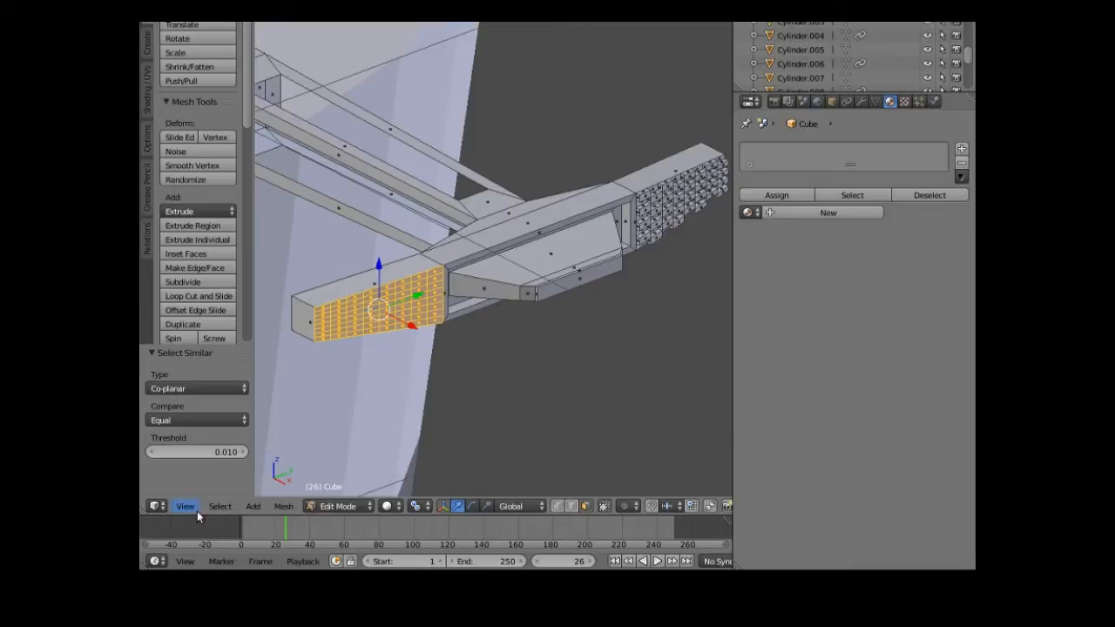
# - Apply Checker Deselect to this wing's grid faces and extrude the remaining ones outward by about 0.006
pyautogui.click(221, 507)
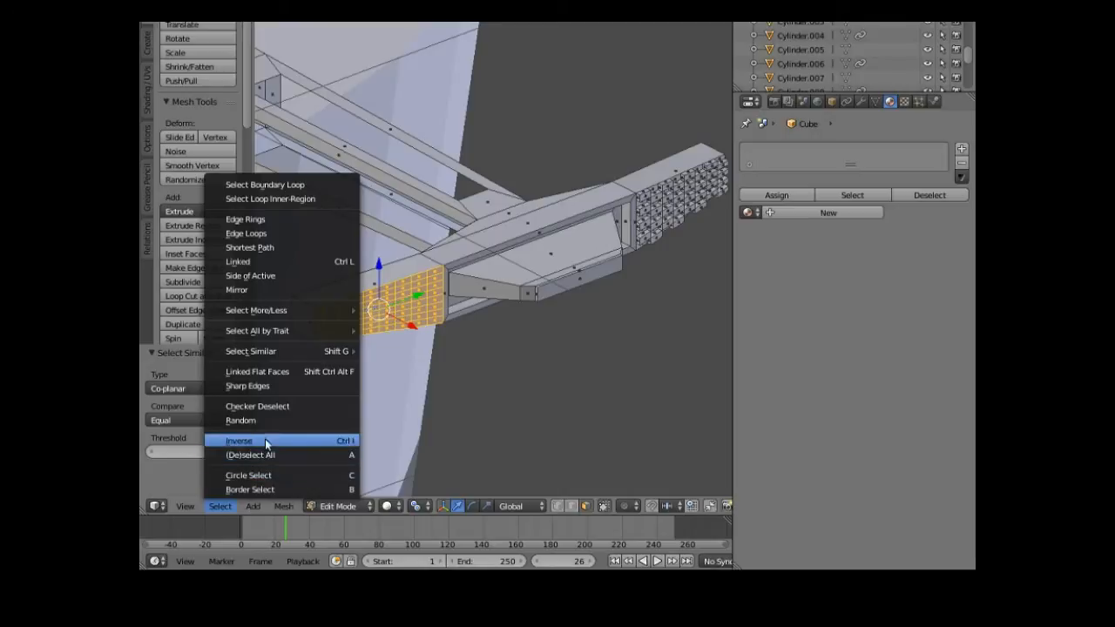
pyautogui.click(282, 407)
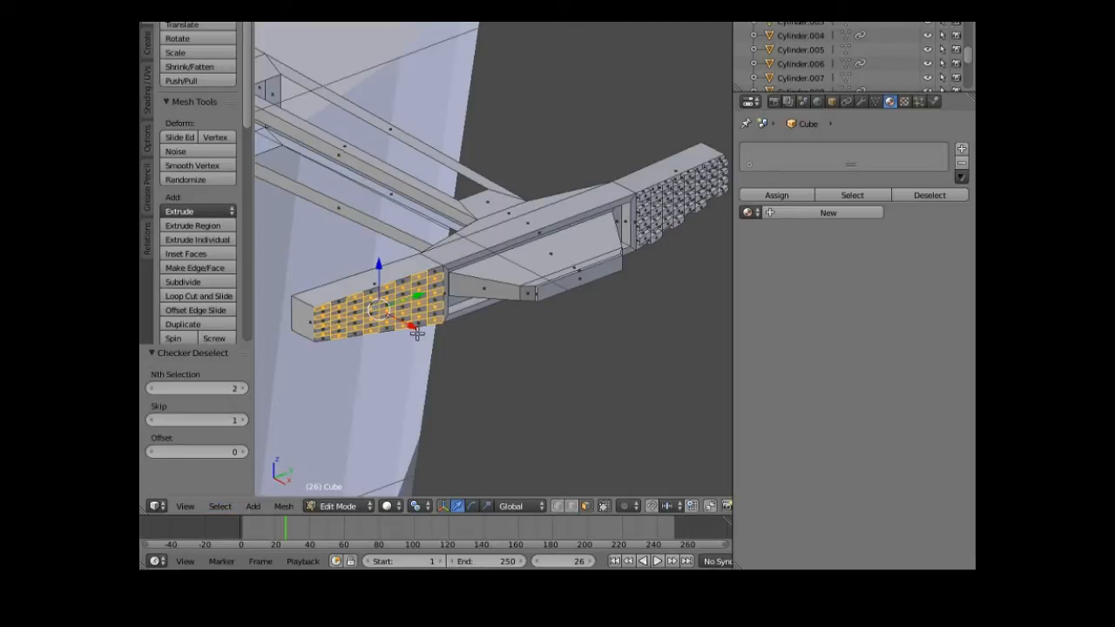
pyautogui.press('e')
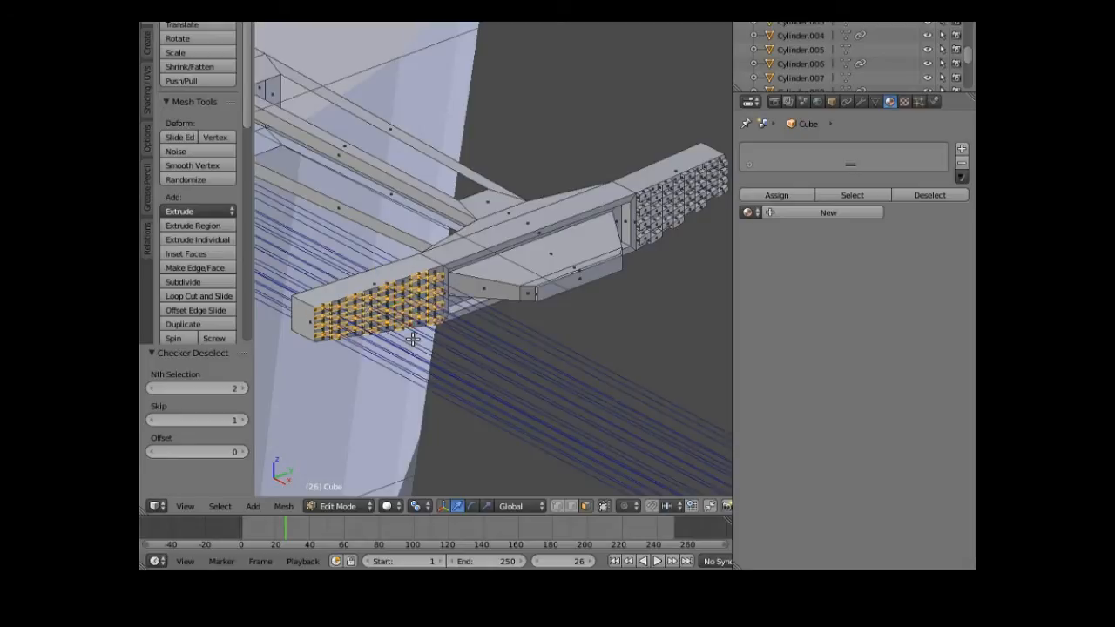
pyautogui.press('e')
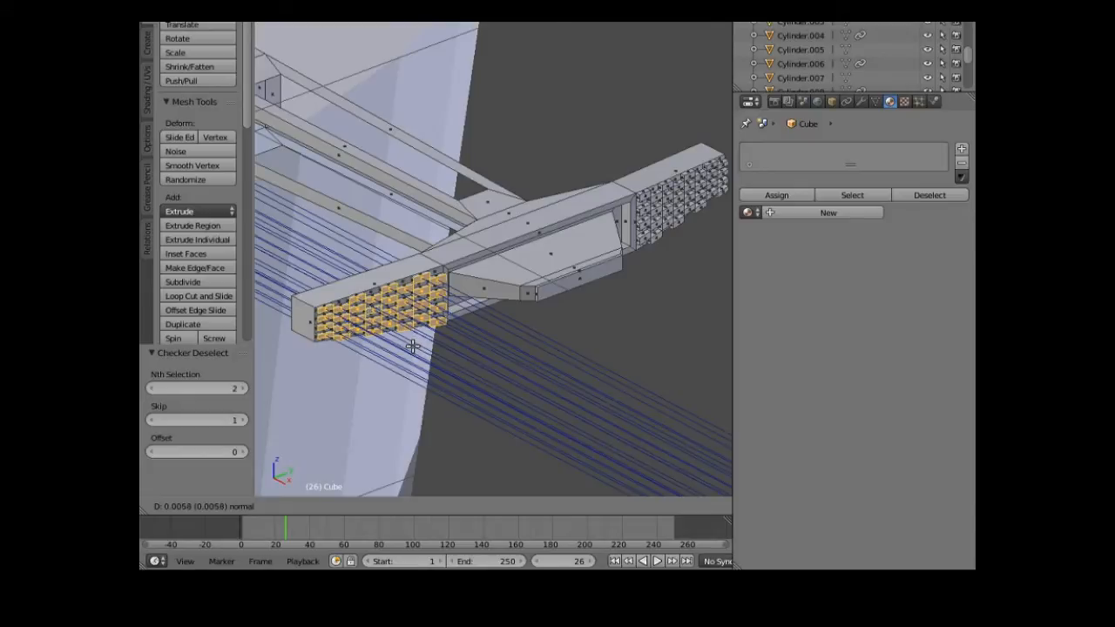
pyautogui.click(412, 346)
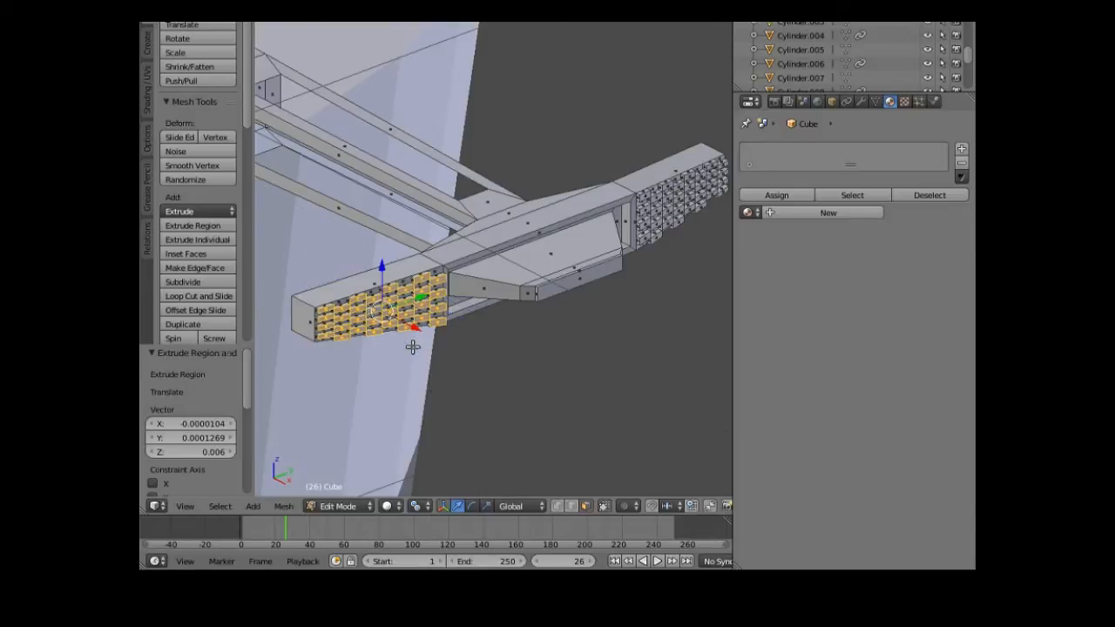
# - Examine the truss arm and its textured crossbar from several angles, including with Rendered viewport shading
pyautogui.press('KP_1')
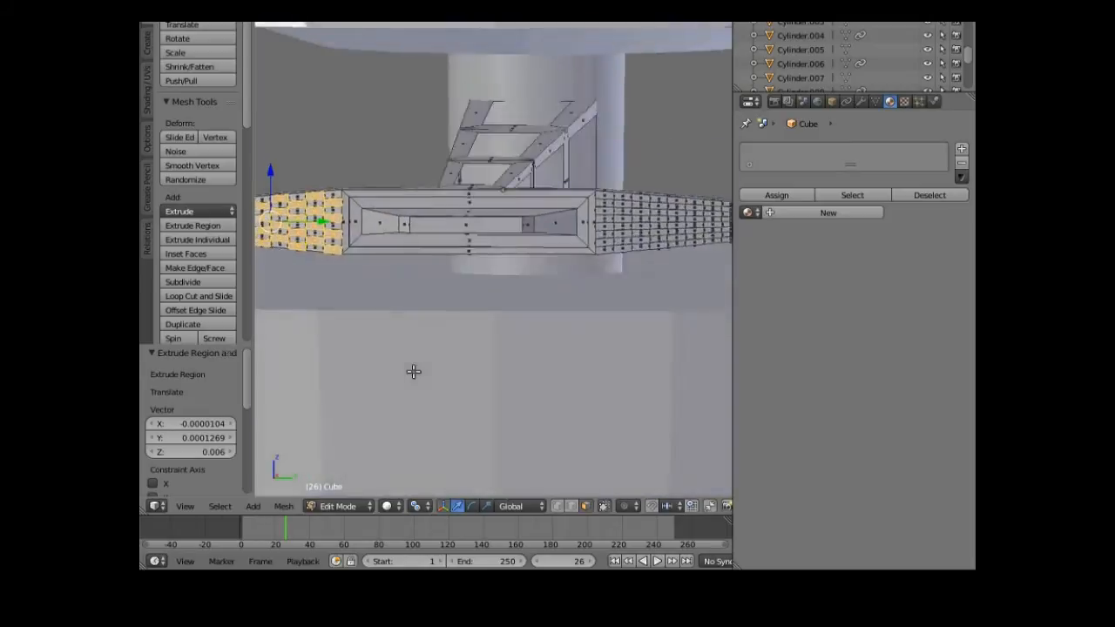
pyautogui.moveTo(406, 369); pyautogui.dragTo(514, 337, button='middle')
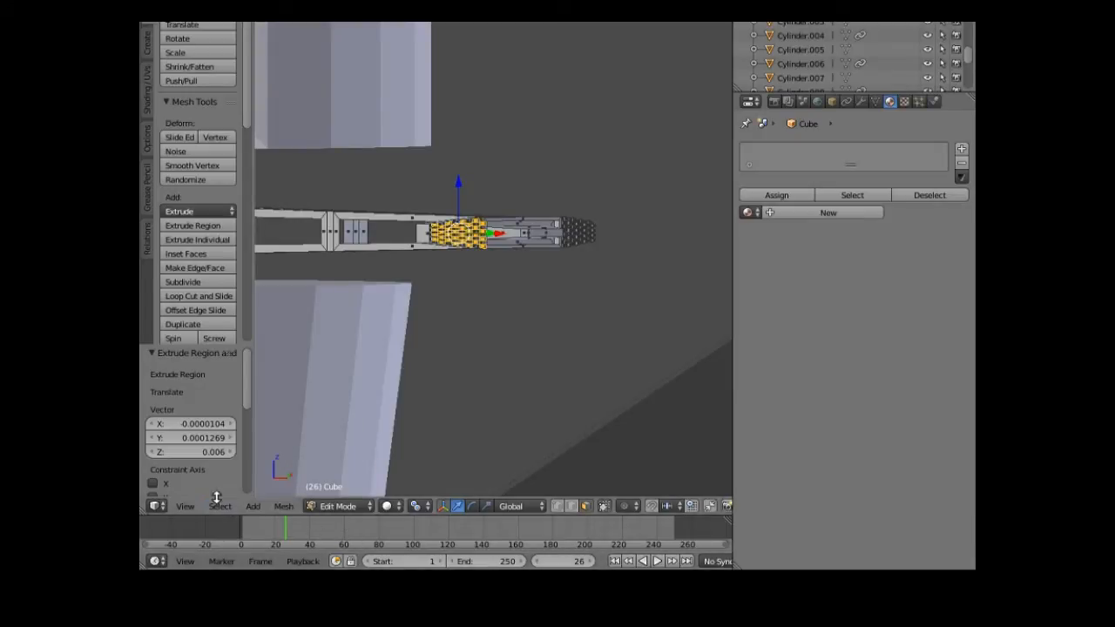
pyautogui.click(186, 508)
pyautogui.moveTo(444, 406); pyautogui.dragTo(386, 428, button='middle')
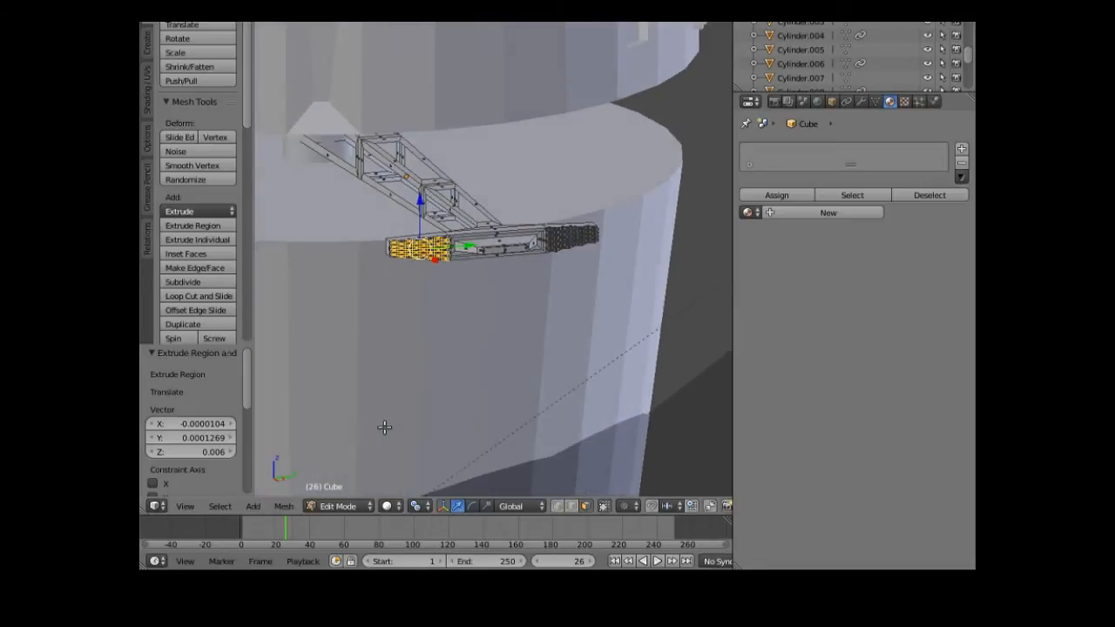
pyautogui.click(388, 507)
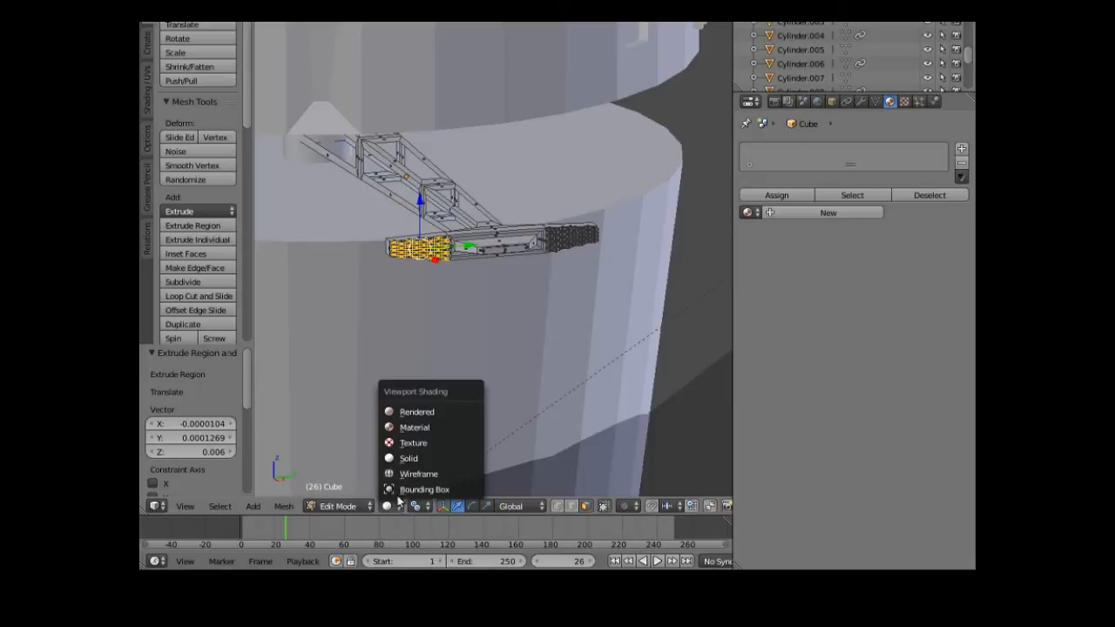
pyautogui.click(429, 409)
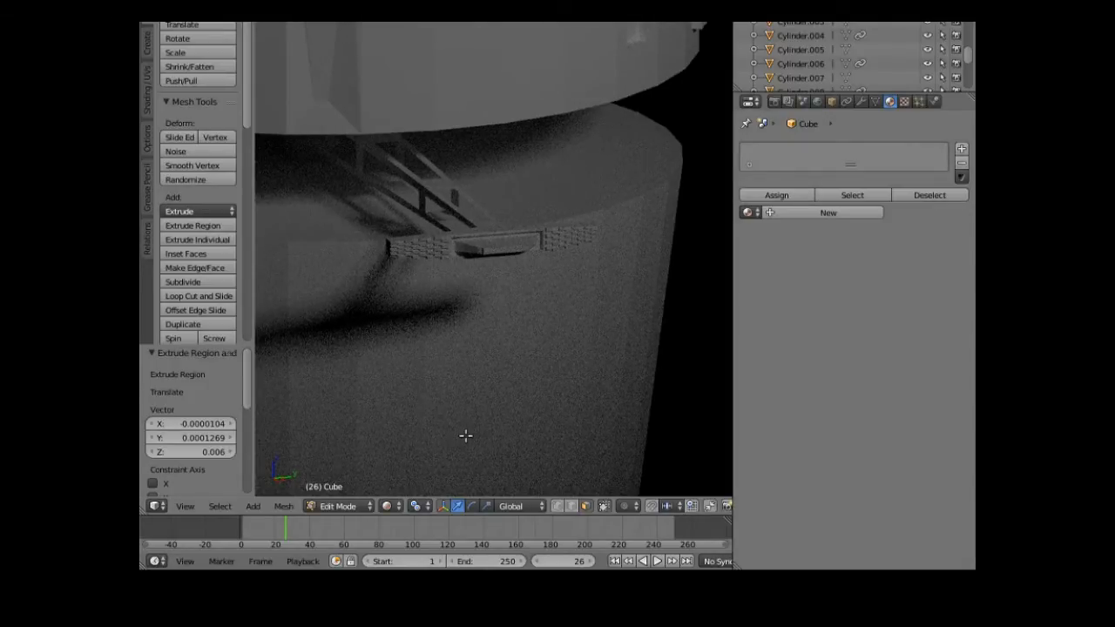
pyautogui.scroll(-5, 479, 433)
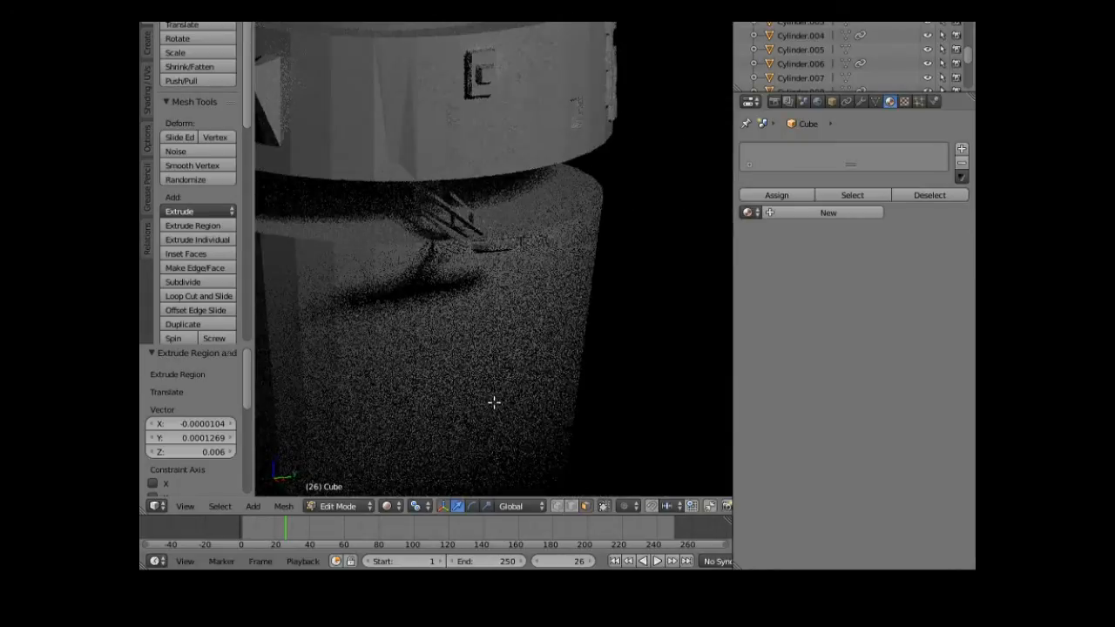
pyautogui.moveTo(493, 401); pyautogui.dragTo(502, 375, button='middle')
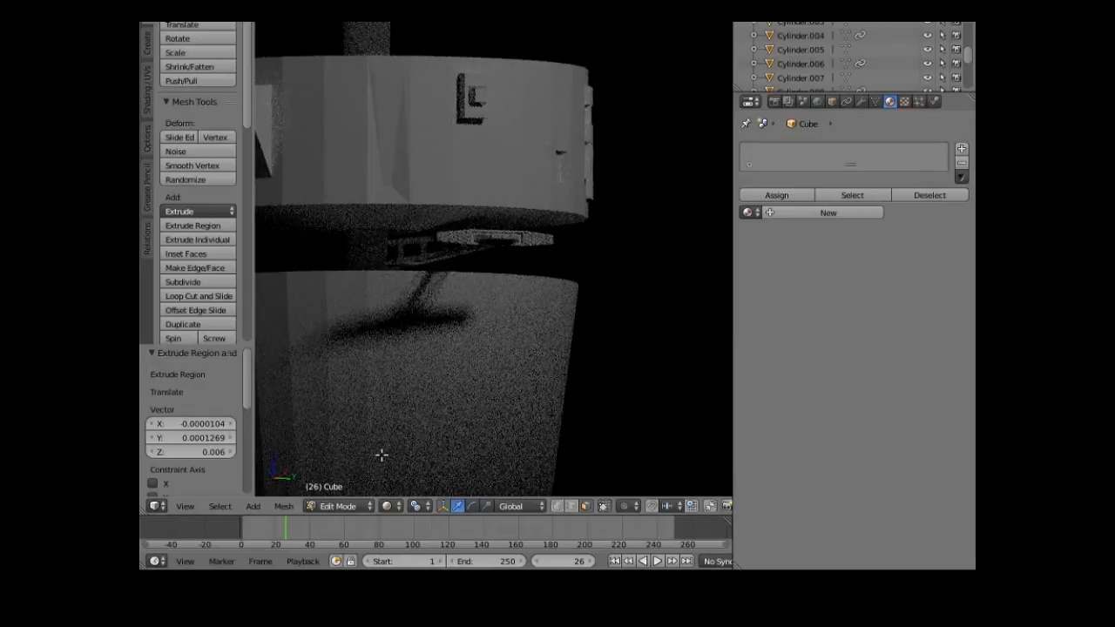
# - Switch to Object Mode and set the viewport shading back to Solid
pyautogui.click(346, 510)
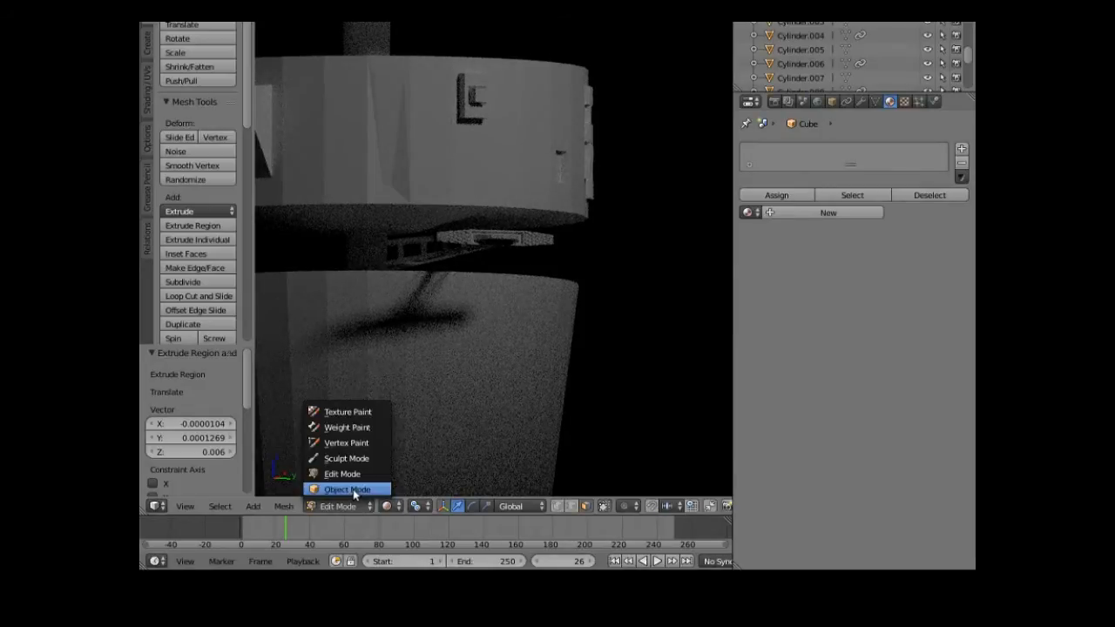
pyautogui.click(353, 490)
pyautogui.click(403, 507)
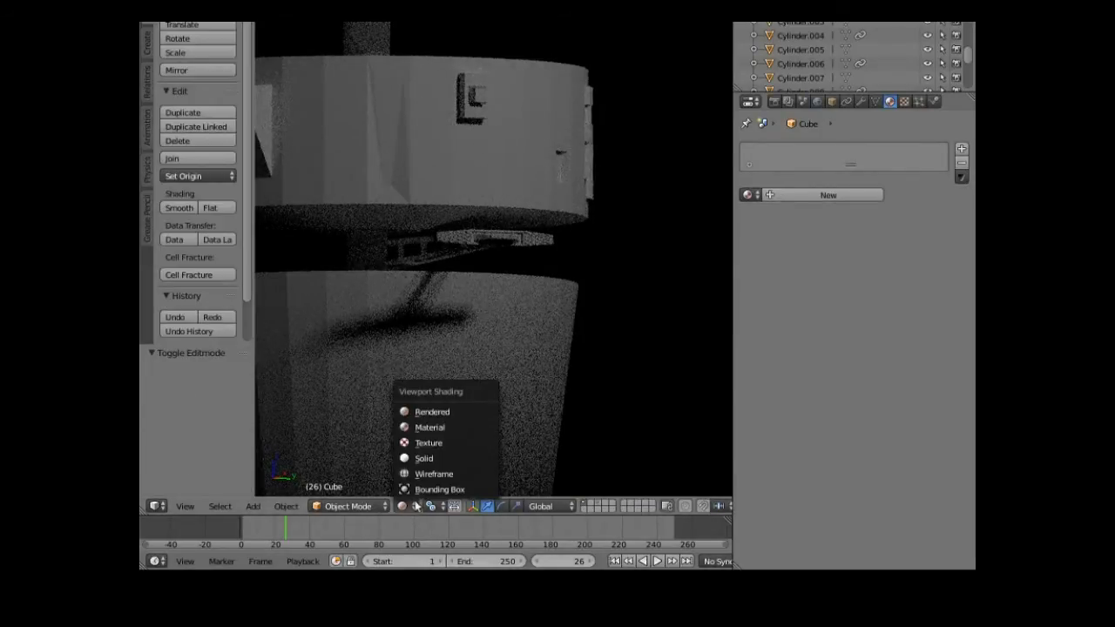
pyautogui.click(441, 459)
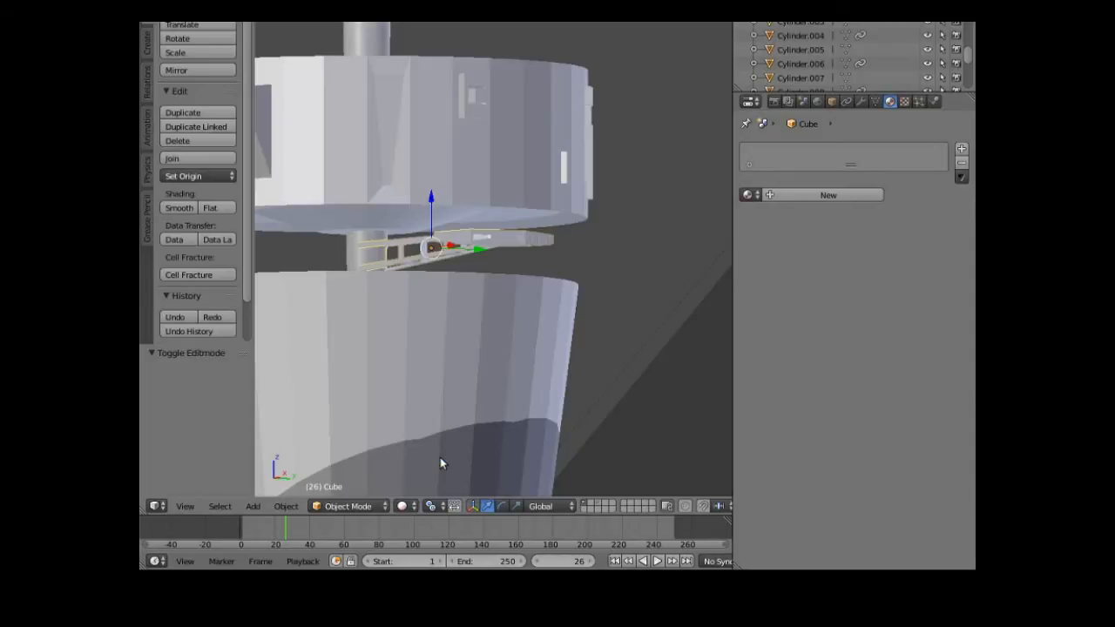
pyautogui.scroll(-3, 457, 427)
pyautogui.moveTo(453, 423); pyautogui.dragTo(496, 265, button='middle')
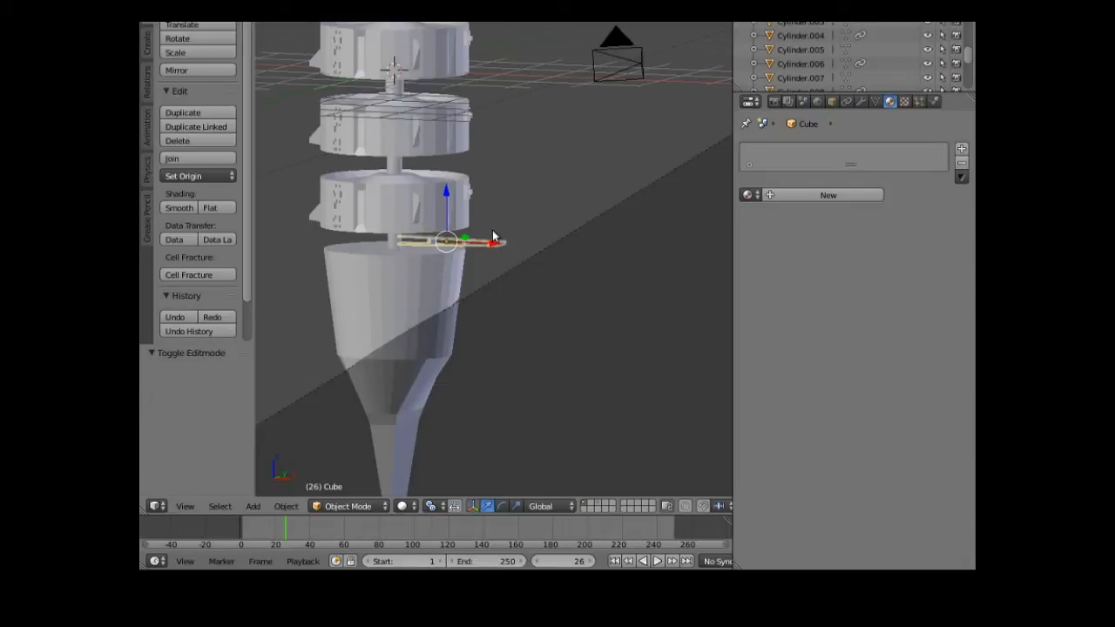
# - Add an Array modifier to the truss arm and set its relative X offset to 0
pyautogui.click(846, 101)
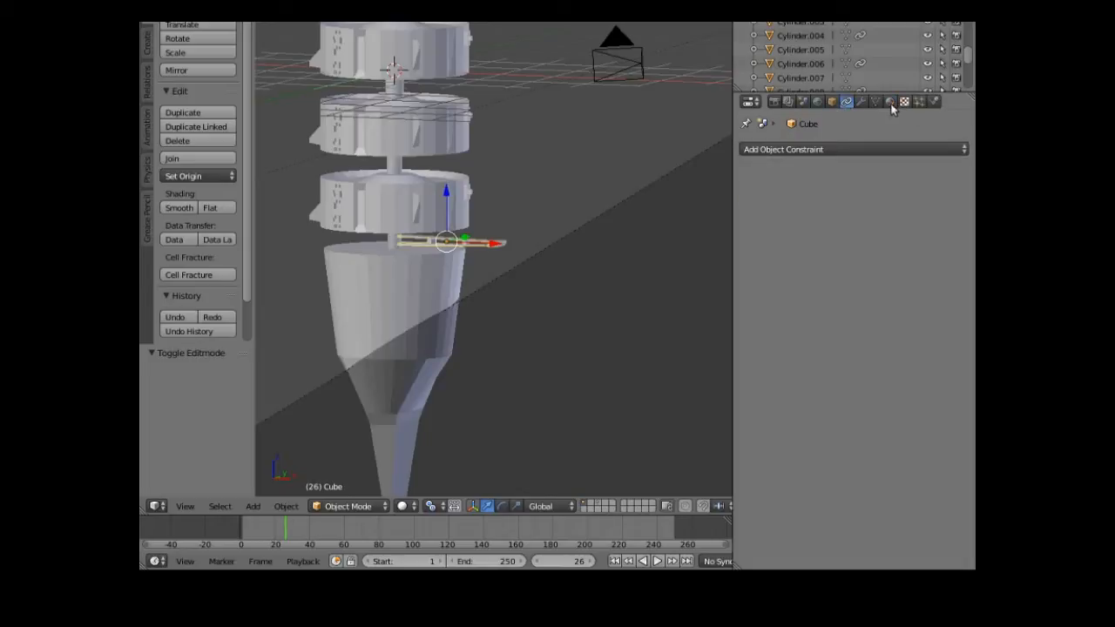
pyautogui.click(861, 103)
pyautogui.click(784, 151)
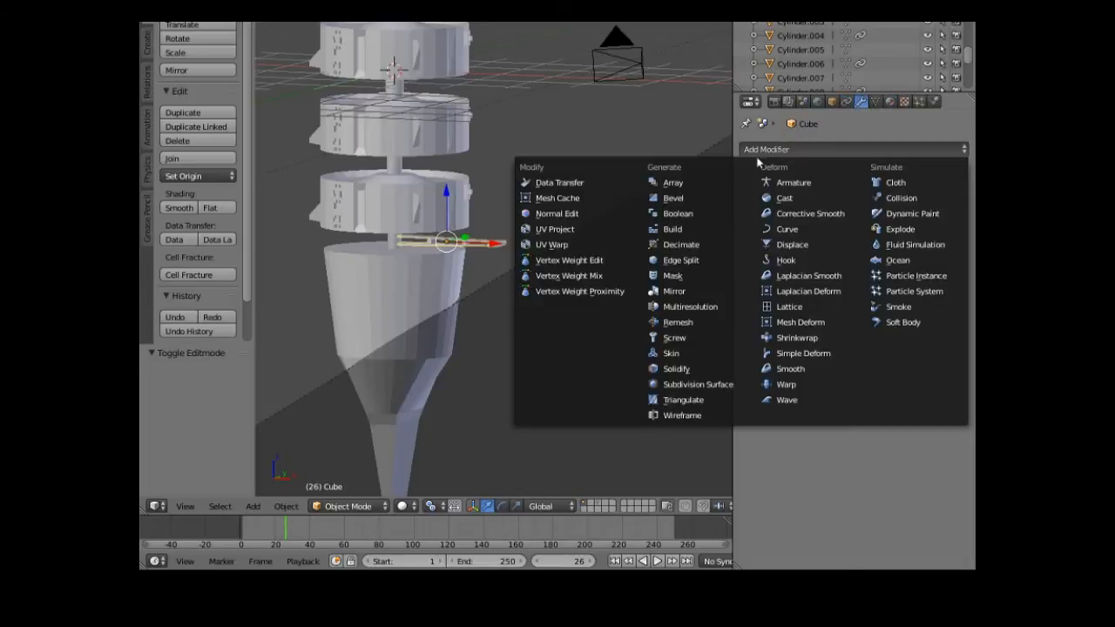
pyautogui.click(687, 181)
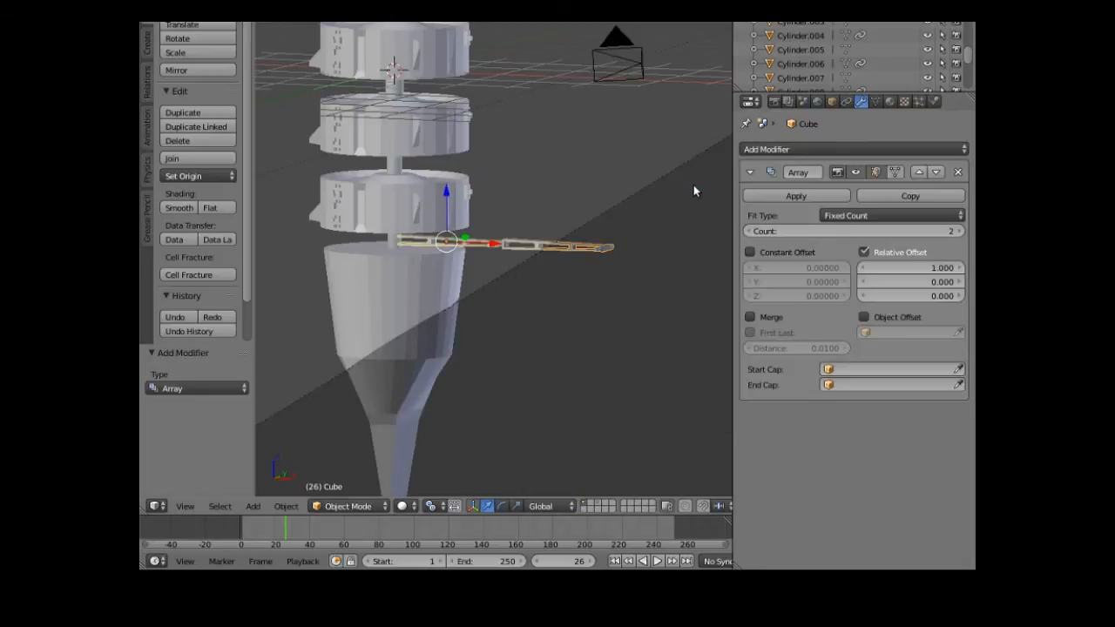
pyautogui.click(898, 268)
pyautogui.write('0')
pyautogui.press('Return')
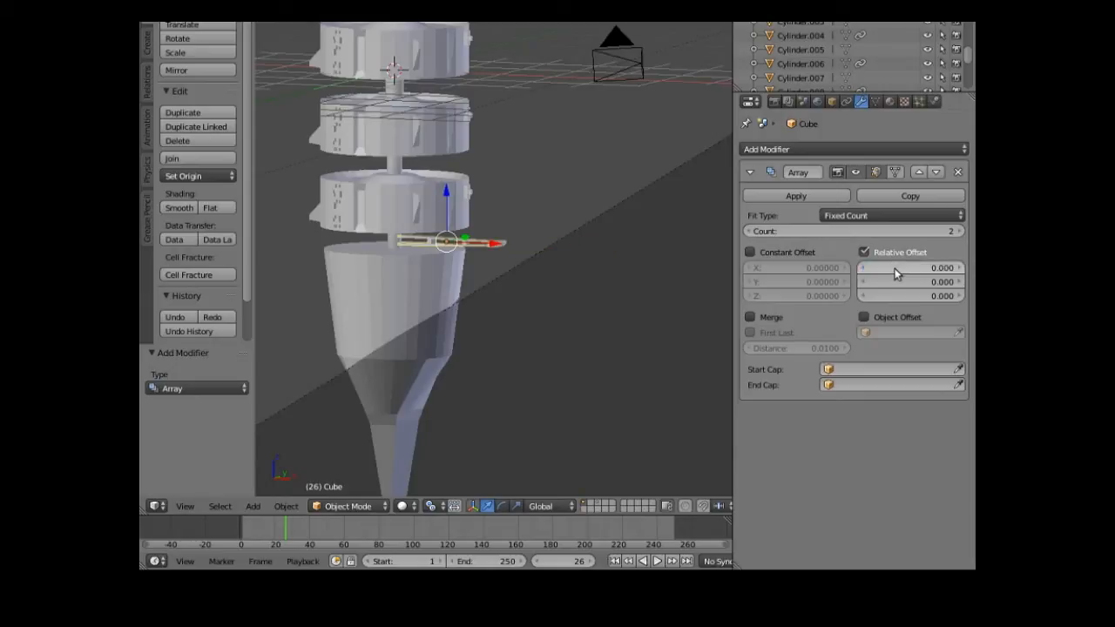
pyautogui.click(893, 293)
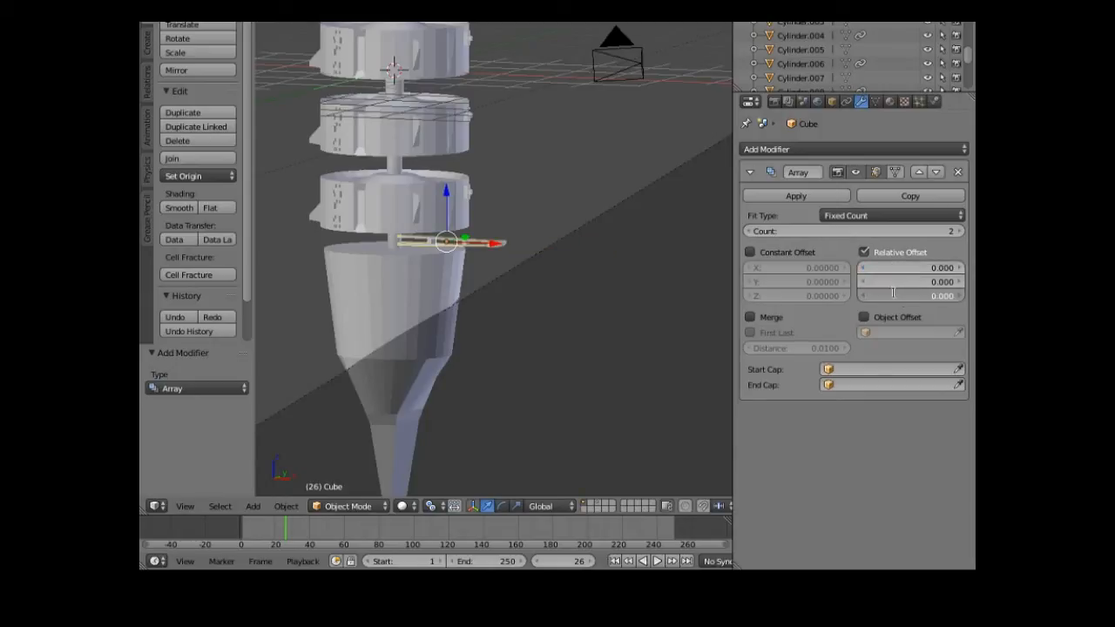
pyautogui.press('Return')
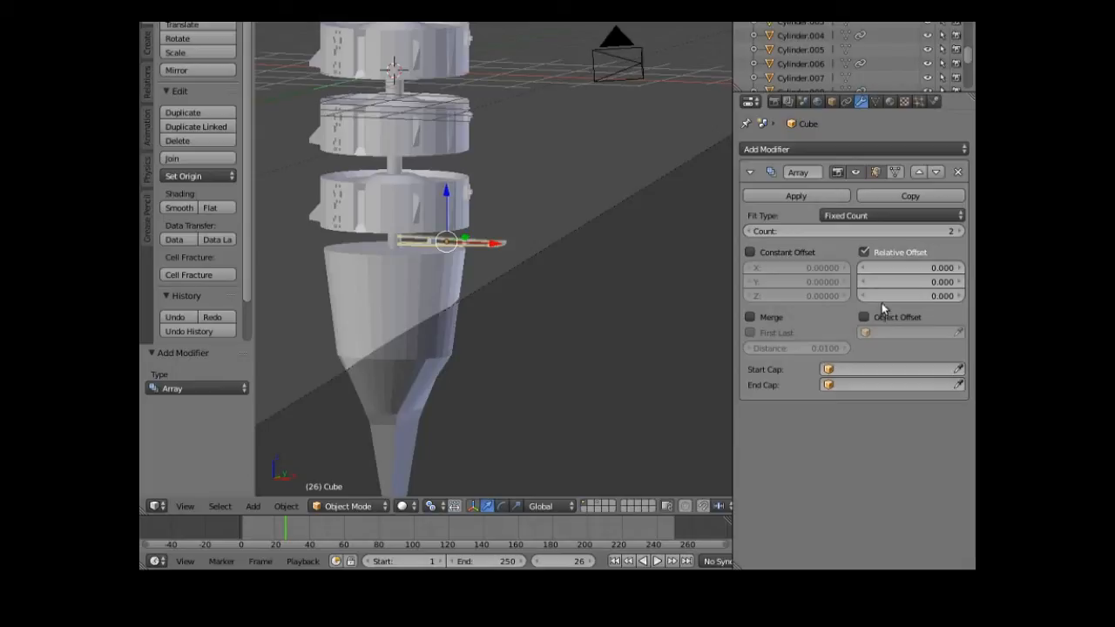
# - Set the truss arm's Array count to 5 and its relative Z offset to 7.2
pyautogui.click(958, 232)
pyautogui.click(958, 232)
pyautogui.click(958, 231)
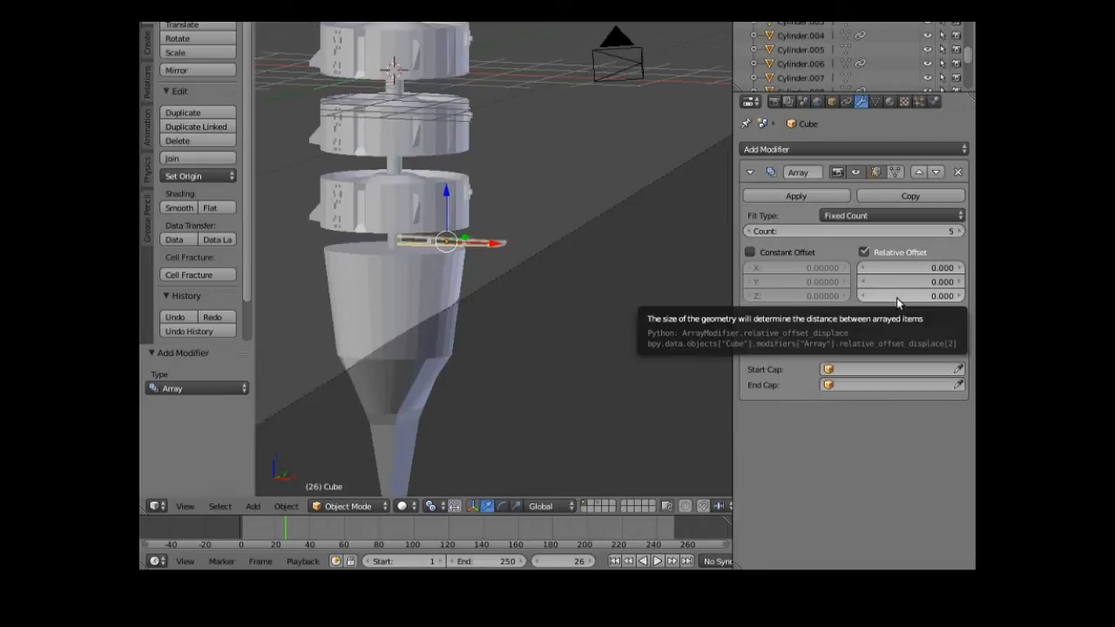
pyautogui.moveTo(910, 296); pyautogui.dragTo(963, 296)
pyautogui.scroll(-1, 658, 316)
pyautogui.scroll(-2, 657, 318)
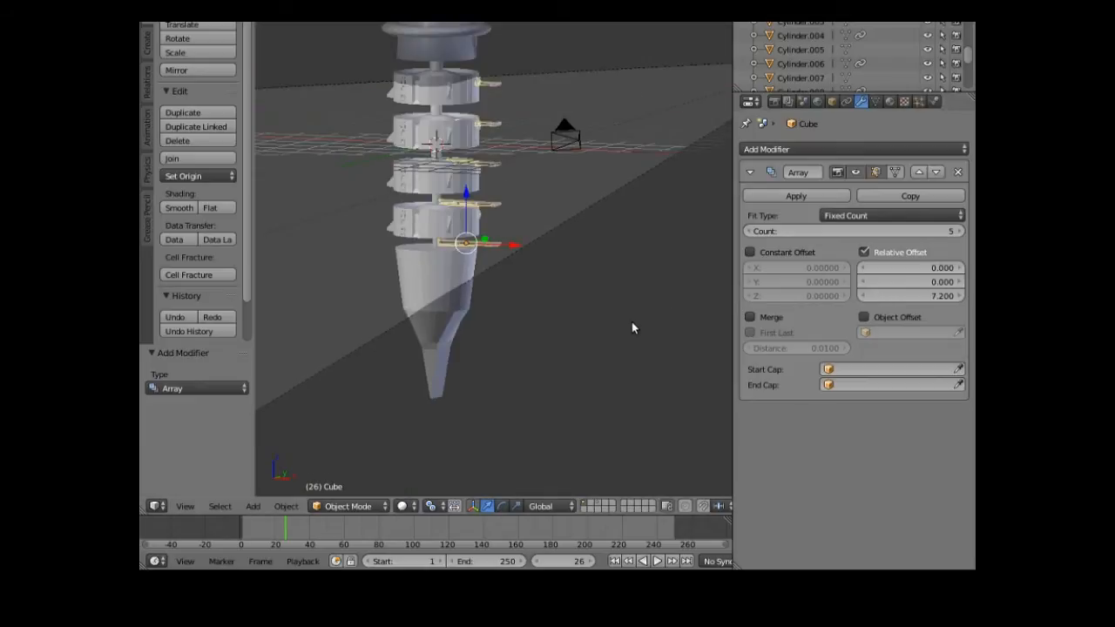
# - Adjust the Array's relative Z offset to 8 so the arms sit in the gaps between the ring modules
pyautogui.moveTo(611, 330); pyautogui.dragTo(560, 327, button='middle')
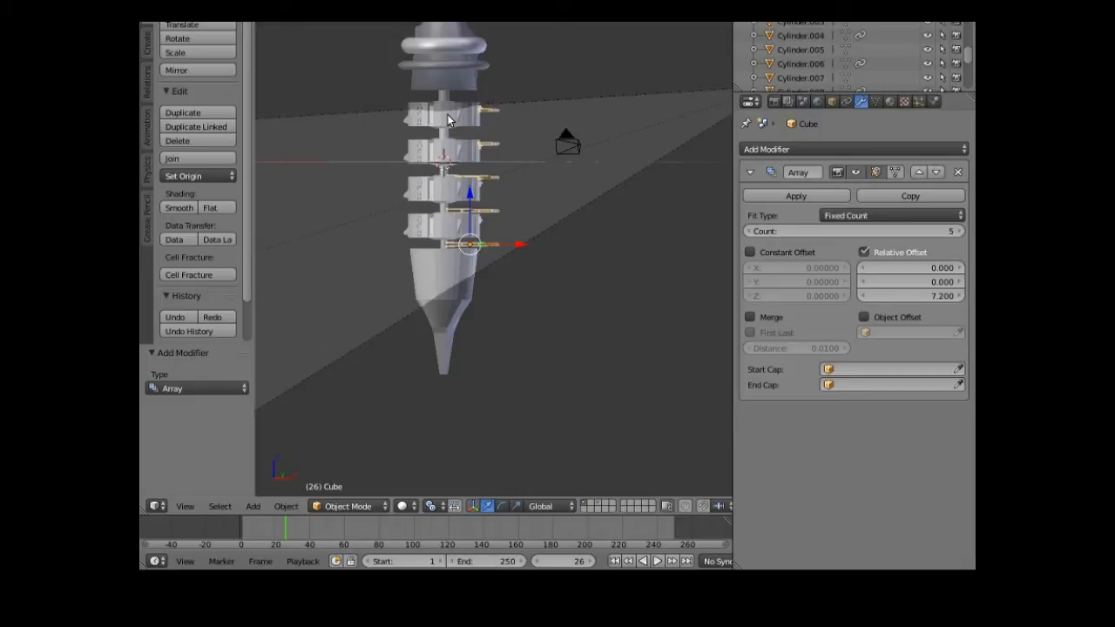
pyautogui.keyDown('shift'); pyautogui.moveTo(444, 119); pyautogui.dragTo(453, 266, button='middle'); pyautogui.keyUp('shift')
pyautogui.scroll(5, 453, 270)
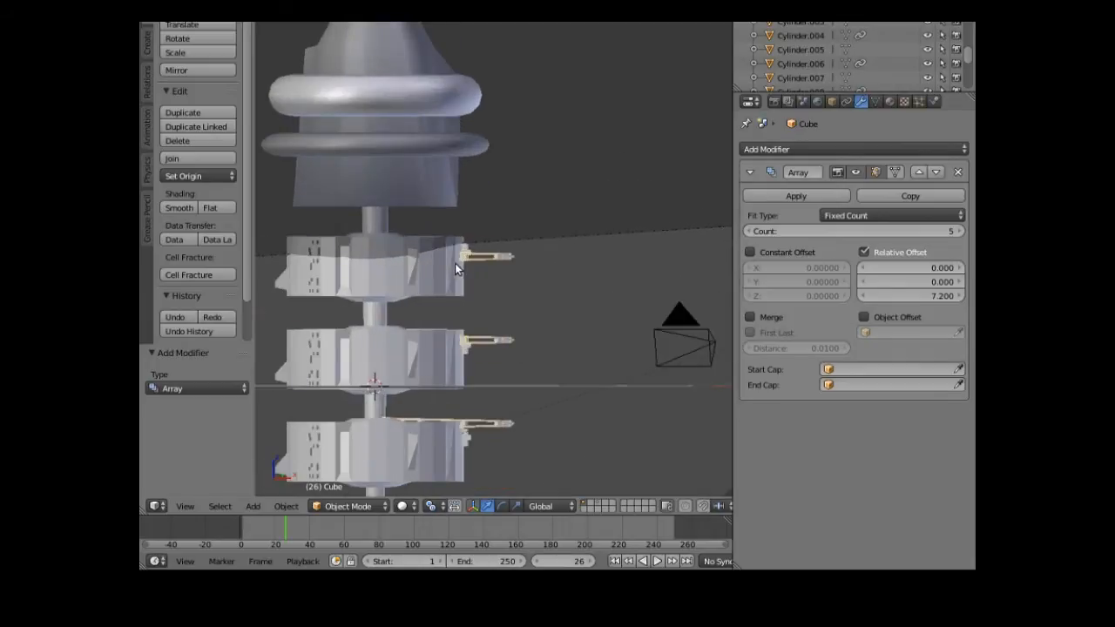
pyautogui.scroll(1, 505, 225)
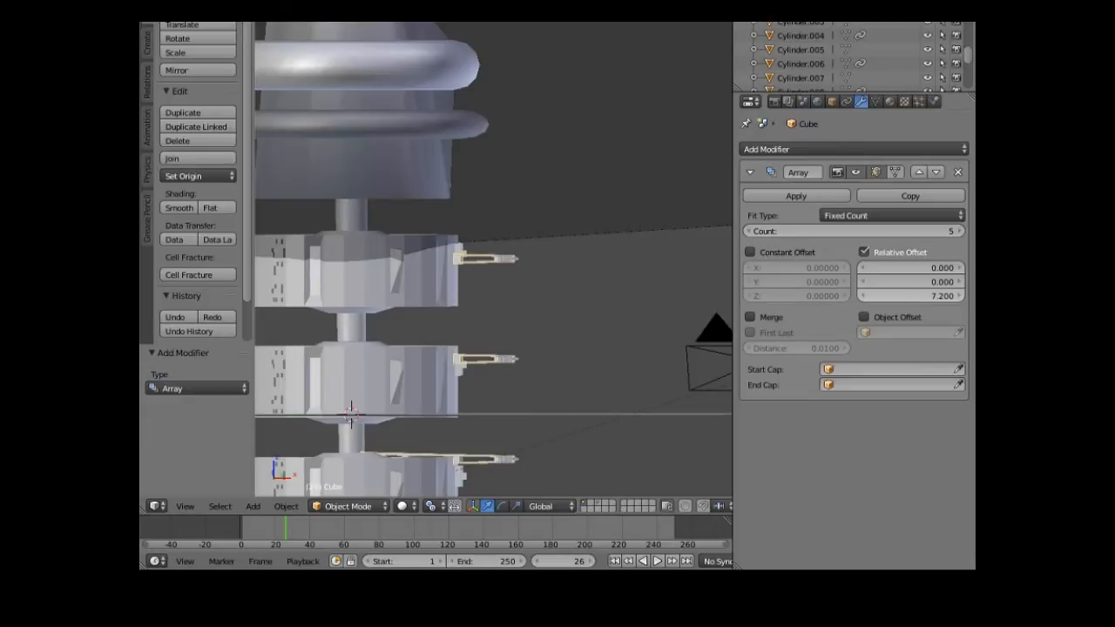
pyautogui.moveTo(910, 296); pyautogui.dragTo(949, 295)
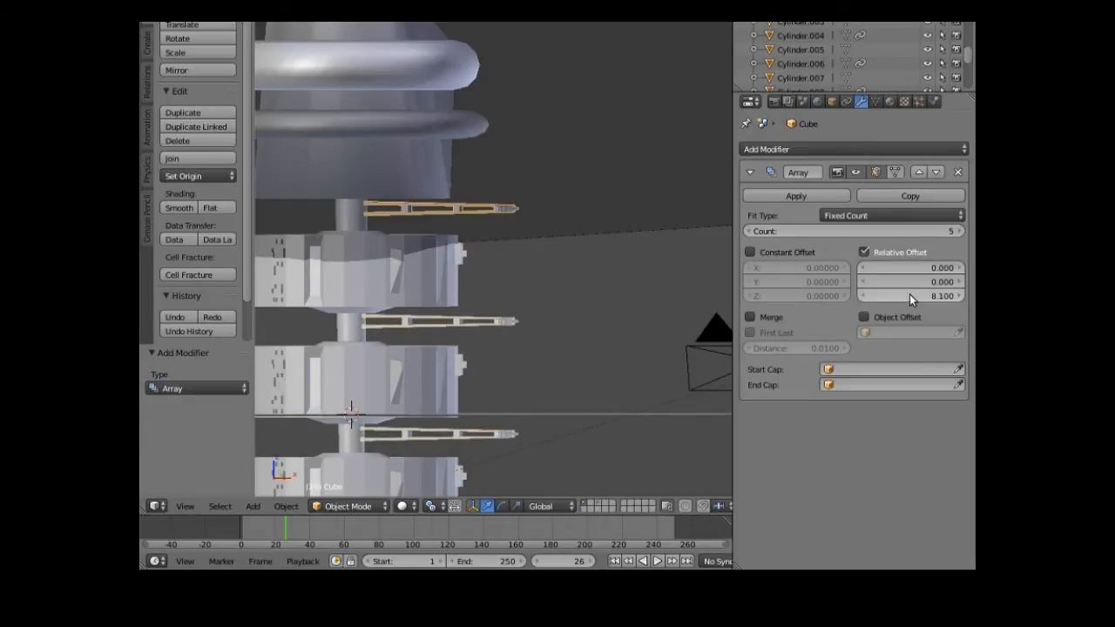
pyautogui.click(863, 296)
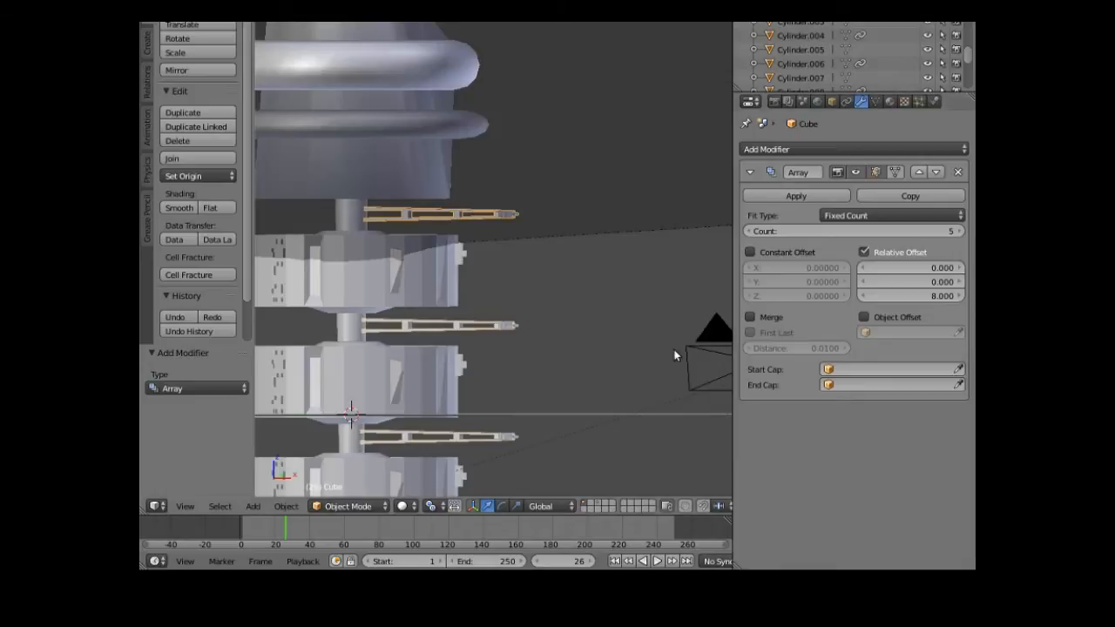
pyautogui.scroll(-6, 661, 349)
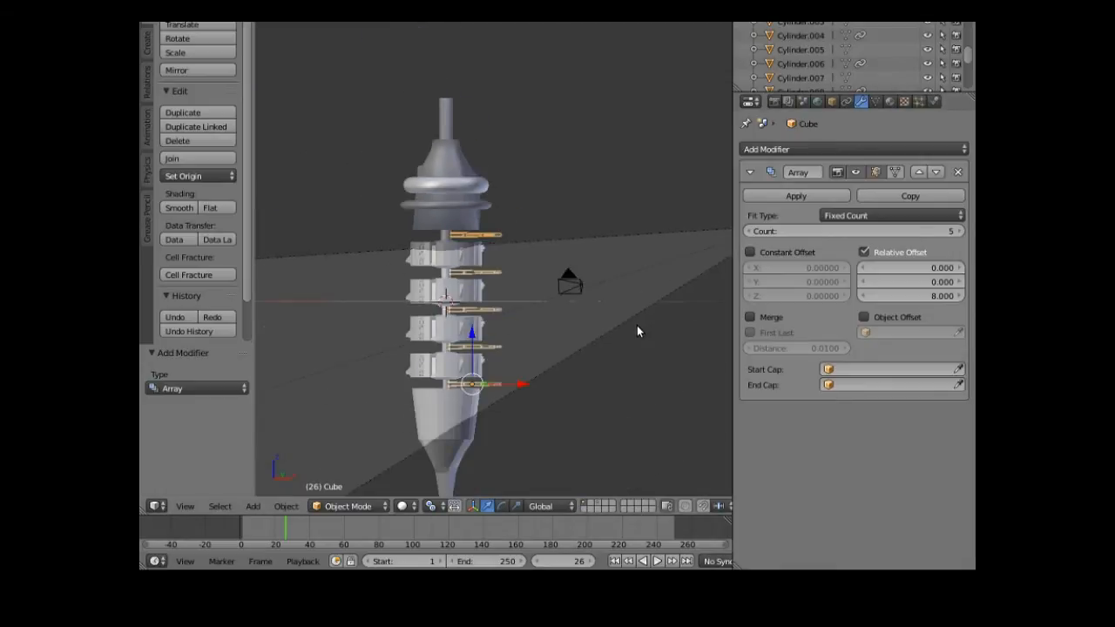
# - Duplicate the arrayed truss arms in place and rotate the copy 180° about the global Z axis
pyautogui.moveTo(599, 353)
pyautogui.mouseDown(button='middle')
pyautogui.moveTo(614, 217)
pyautogui.moveTo(614, 302)
pyautogui.moveTo(597, 367)
pyautogui.mouseUp(button='middle')
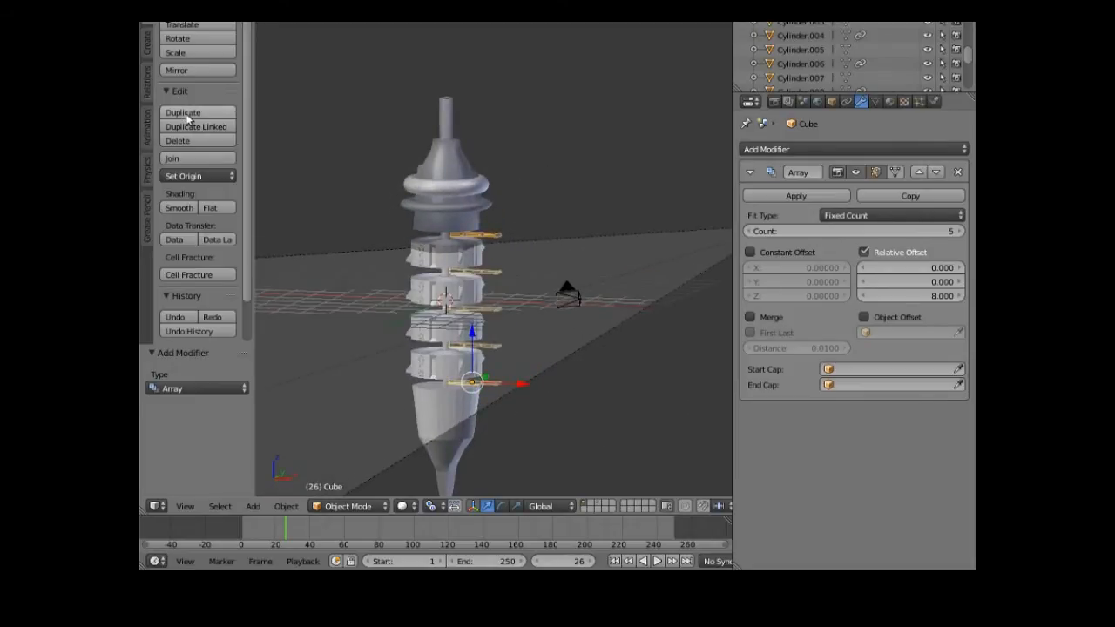
pyautogui.click(184, 113)
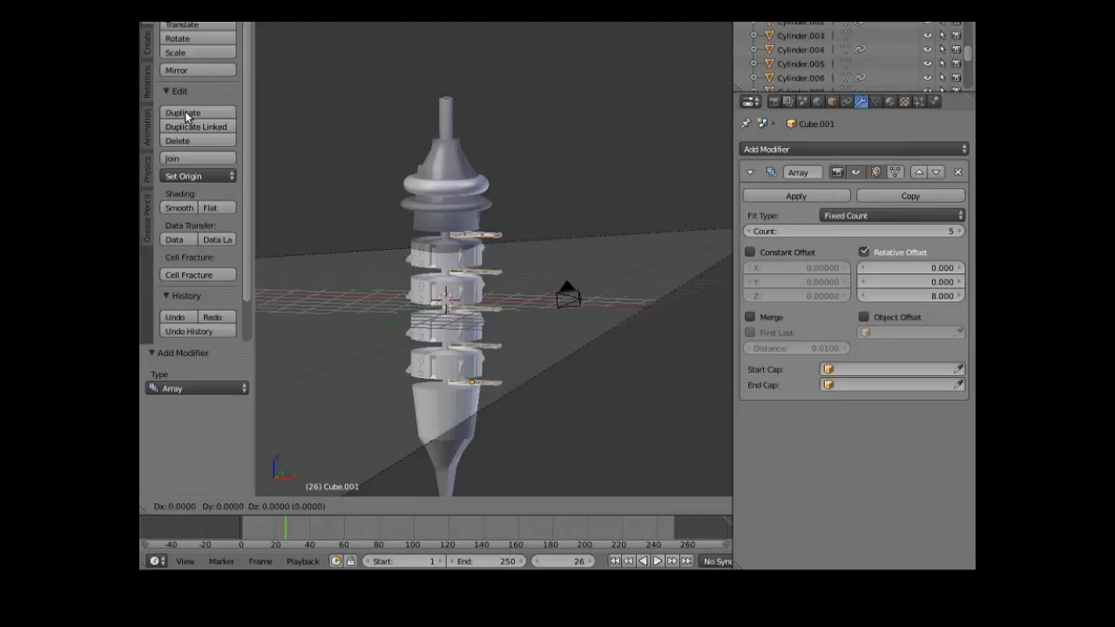
pyautogui.rightClick(319, 197)
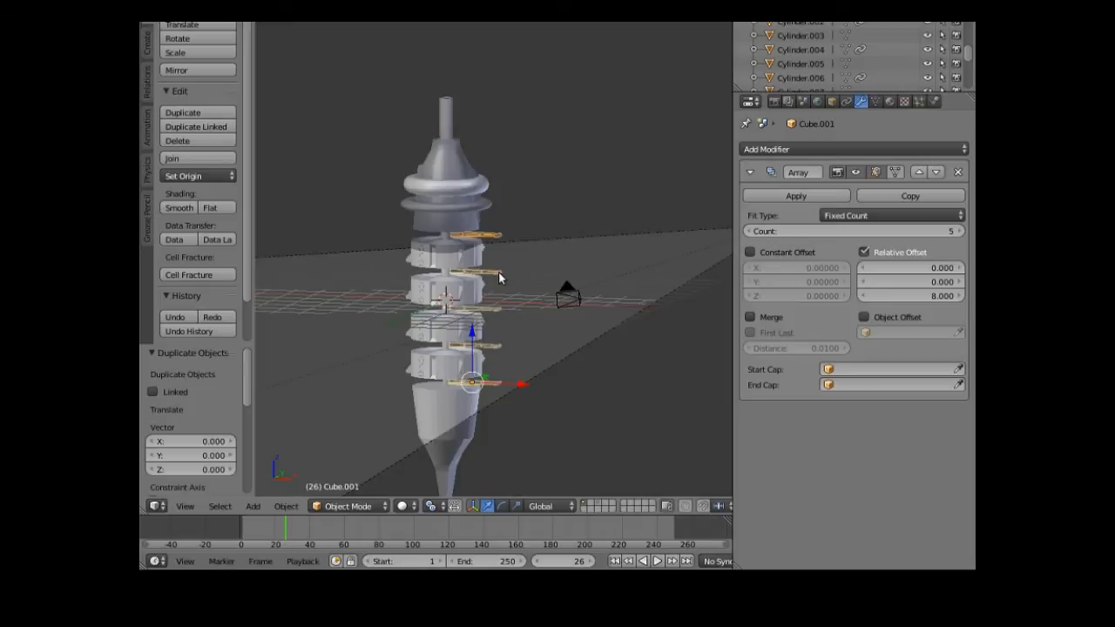
pyautogui.press('r')
pyautogui.press('z')
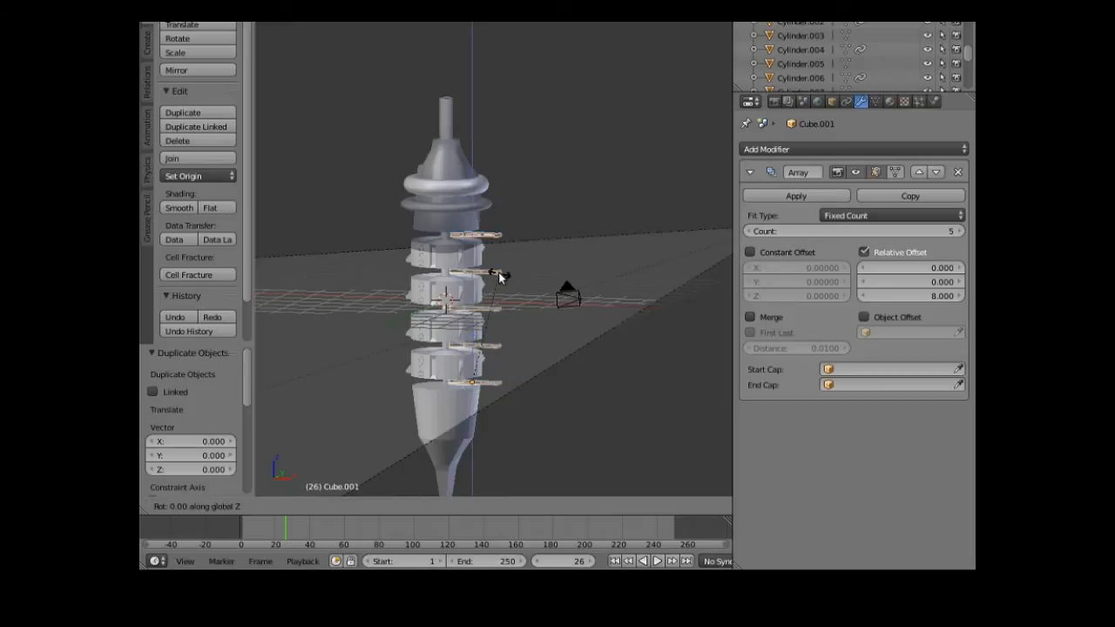
pyautogui.write('18')
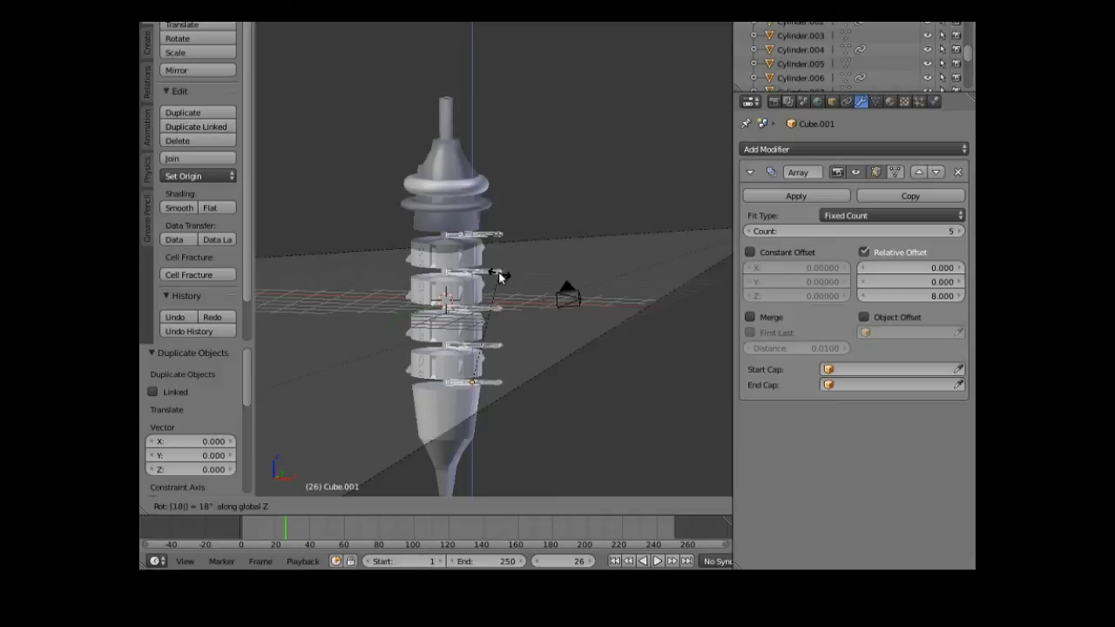
pyautogui.write('0')
pyautogui.press('Return')
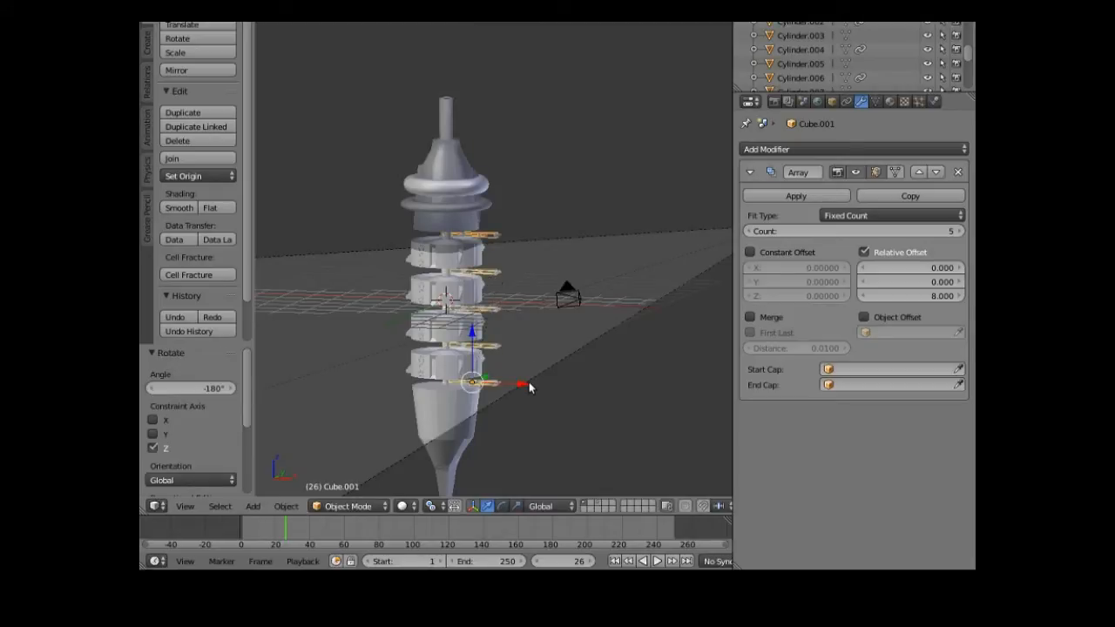
# - Move the duplicated arms about -1.87 along X to the opposite side of the shaft
pyautogui.press('g')
pyautogui.press('x')
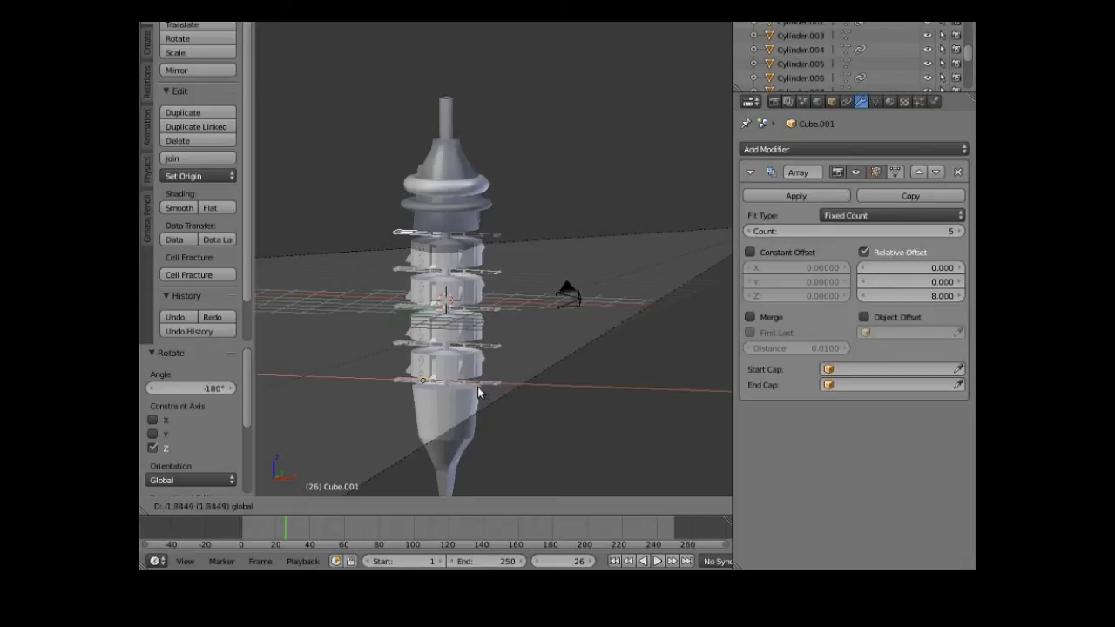
pyautogui.click(479, 394)
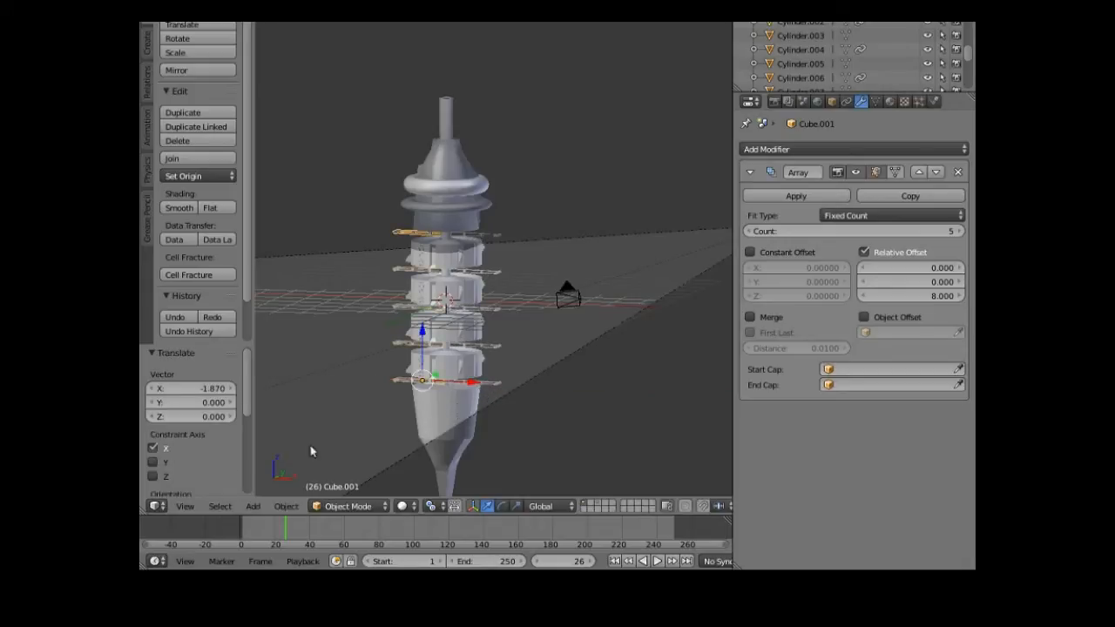
# - In the front view, shift the duplicated arms about another -0.091 along X to line up with the shaft
pyautogui.click(187, 507)
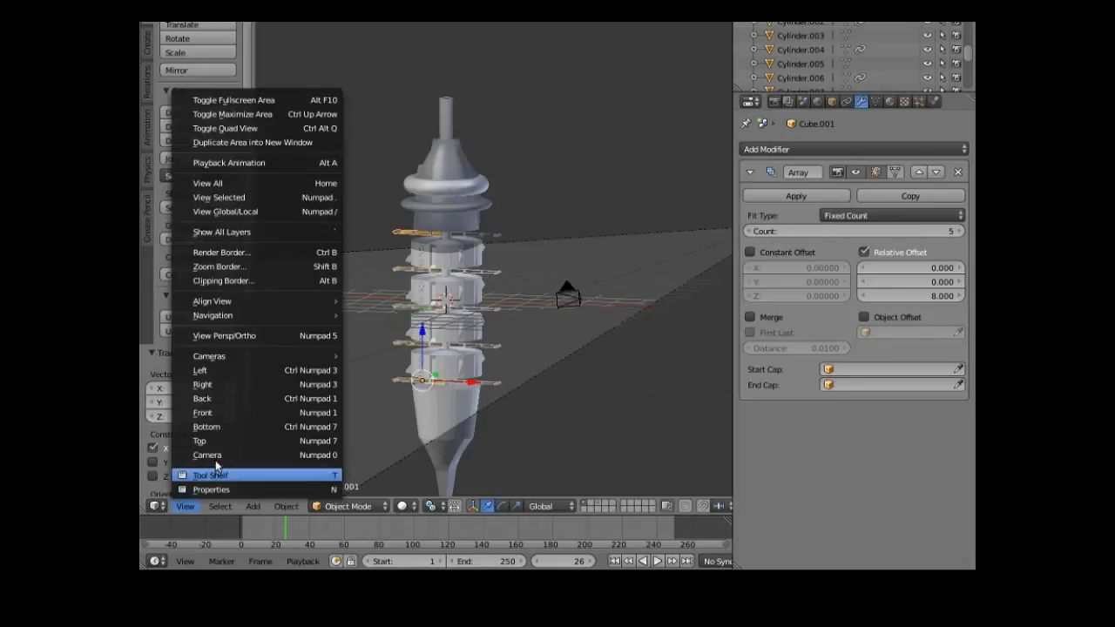
pyautogui.click(225, 418)
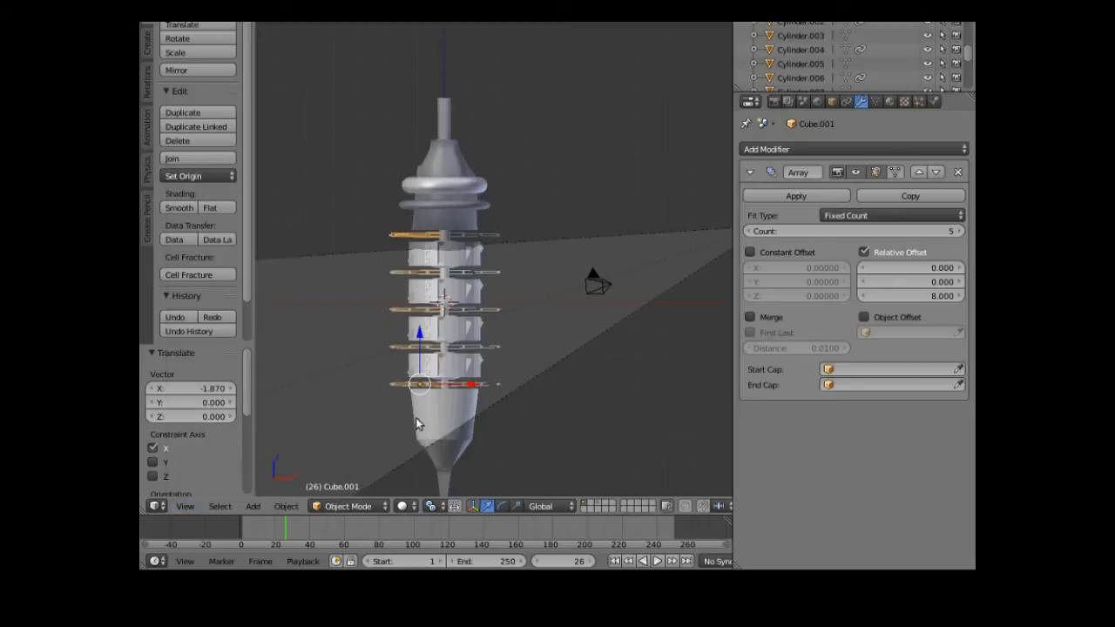
pyautogui.scroll(3, 421, 416)
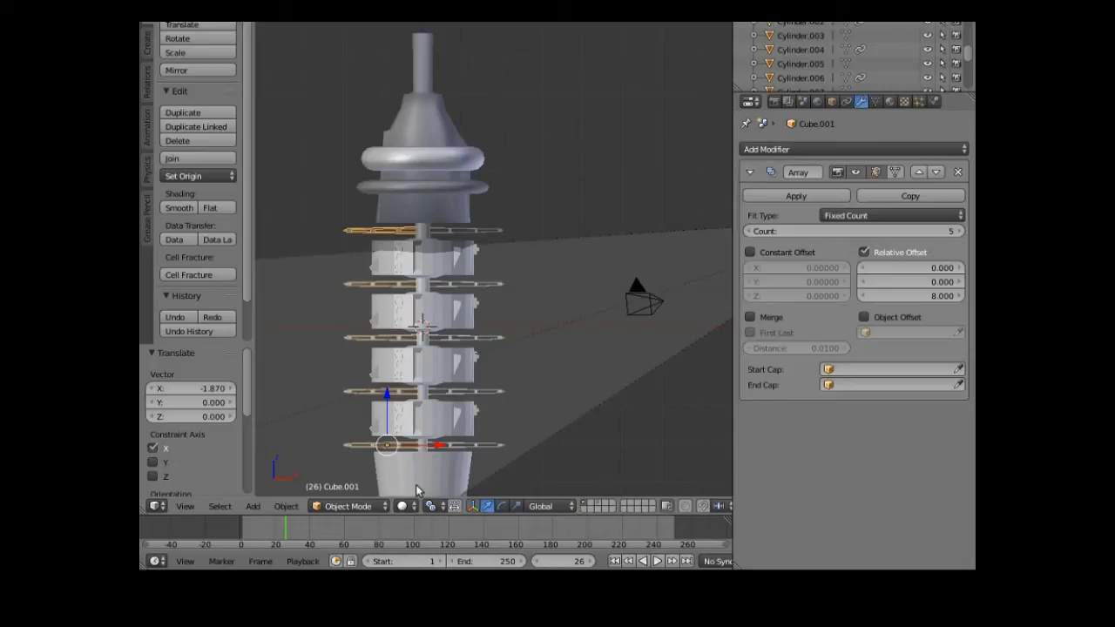
pyautogui.scroll(1, 415, 485)
pyautogui.moveTo(416, 485); pyautogui.dragTo(412, 488)
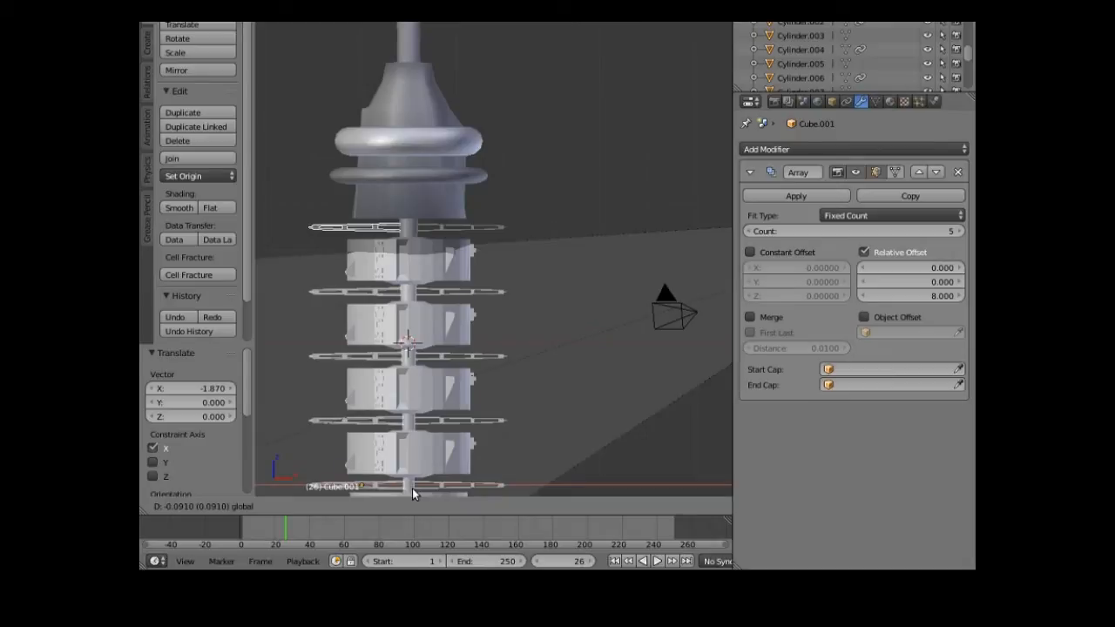
pyautogui.moveTo(412, 488); pyautogui.dragTo(411, 486)
# - Examine both rows of truss arms from below, and the tail section in the left view
pyautogui.moveTo(547, 444); pyautogui.dragTo(554, 369, button='middle')
pyautogui.scroll(-5, 514, 353)
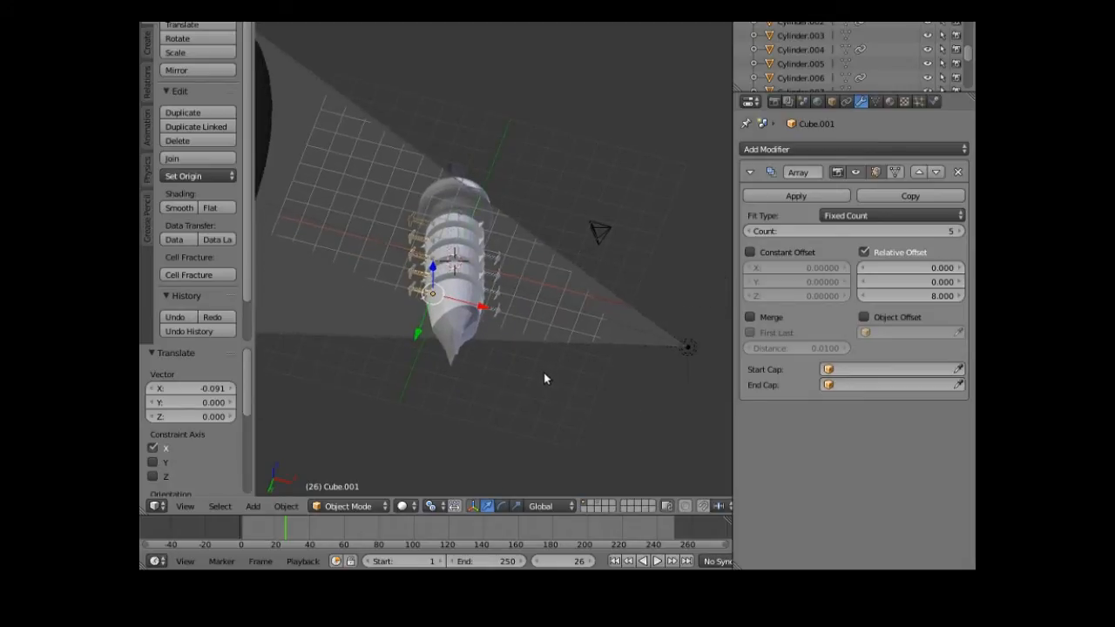
pyautogui.scroll(4, 509, 393)
pyautogui.moveTo(485, 415); pyautogui.dragTo(542, 411, button='middle')
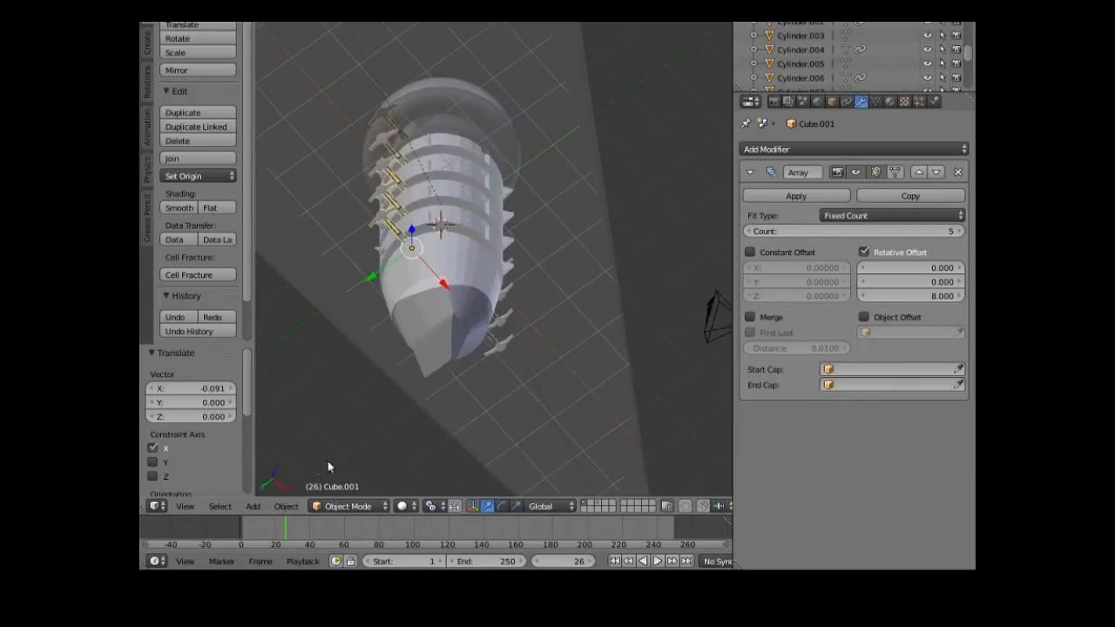
pyautogui.click(192, 508)
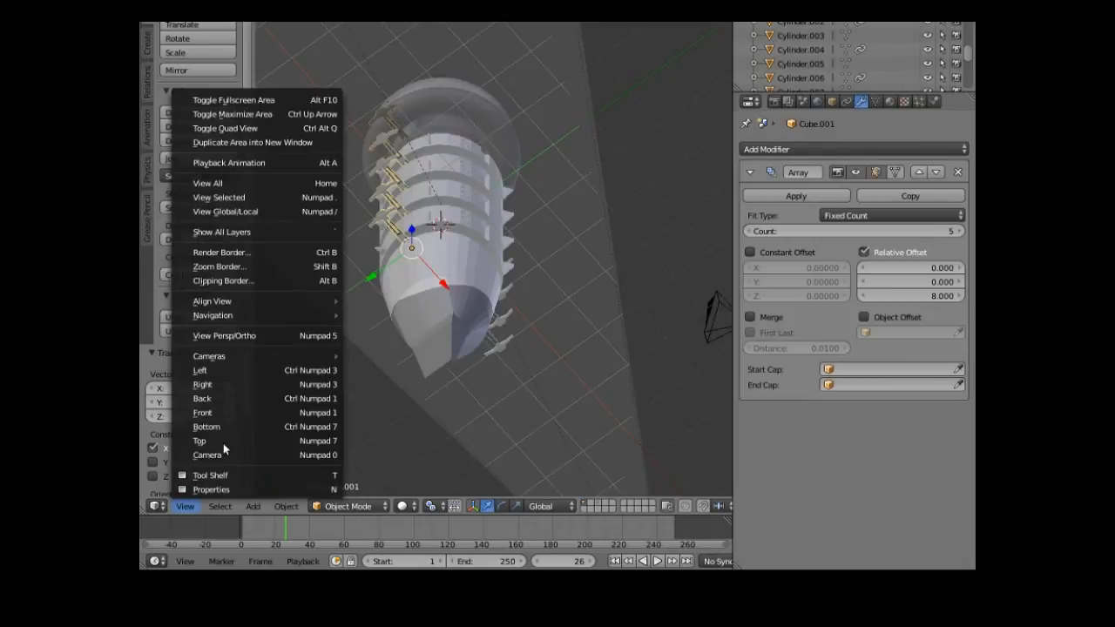
pyautogui.click(230, 371)
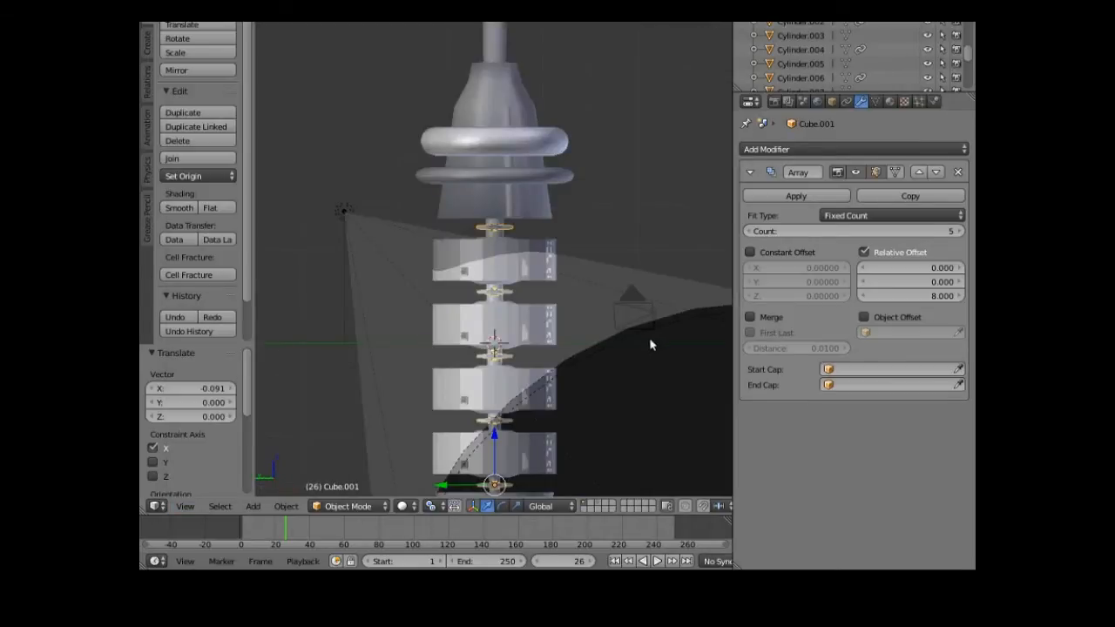
pyautogui.keyDown('shift'); pyautogui.moveTo(636, 424); pyautogui.dragTo(667, 98, button='middle'); pyautogui.keyUp('shift')
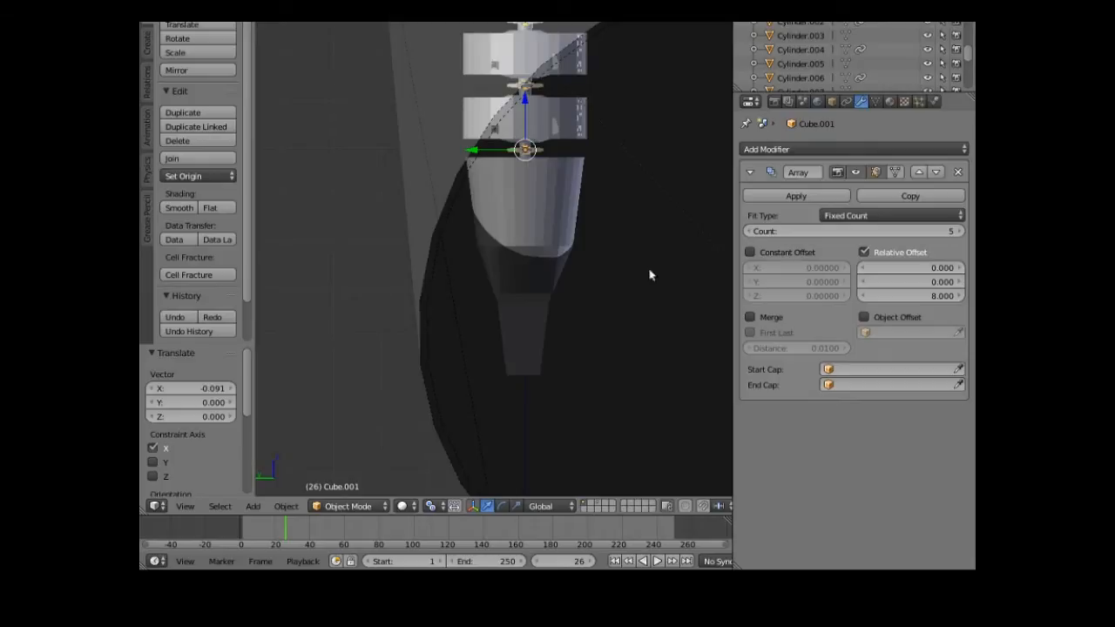
# - Rotate the spot lamp by about 15.9° and turn off its Show Cone display
pyautogui.rightClick(684, 210)
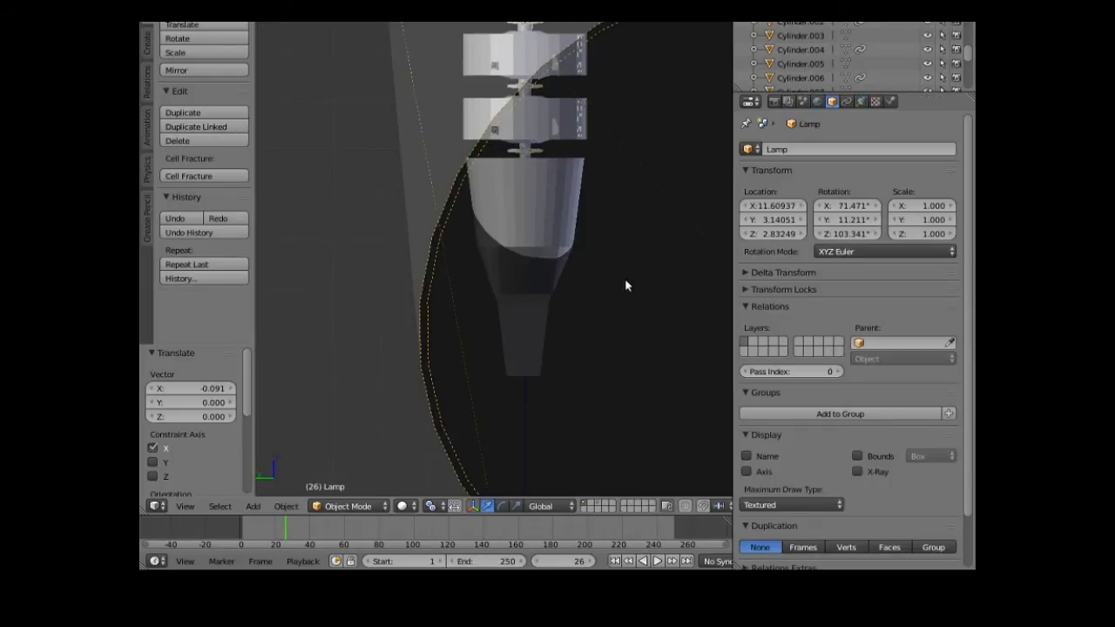
pyautogui.press('r')
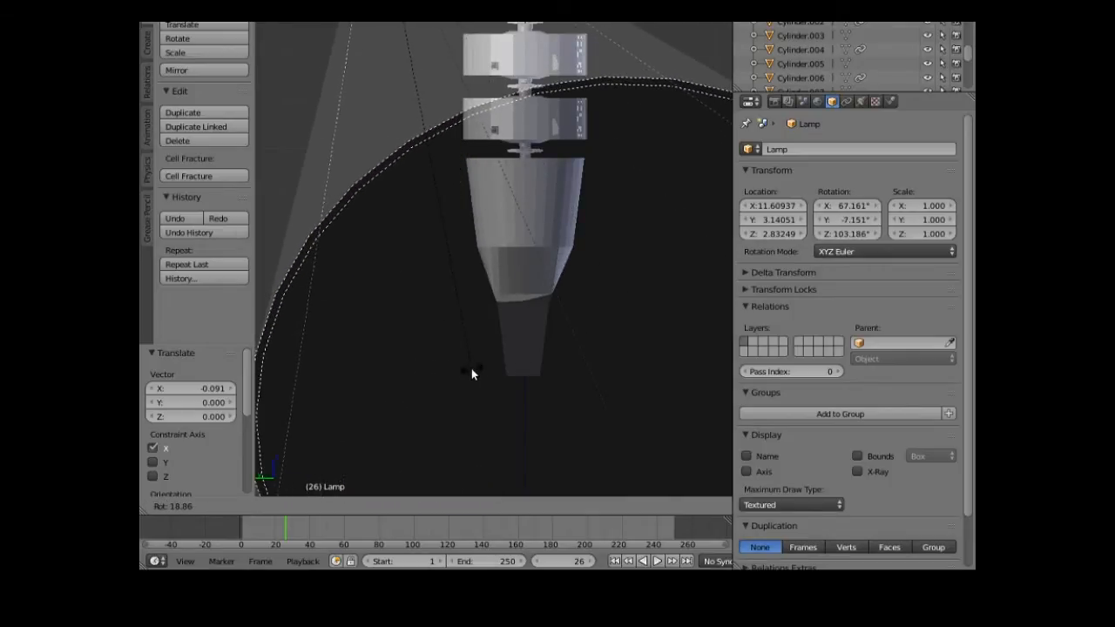
pyautogui.click(495, 355)
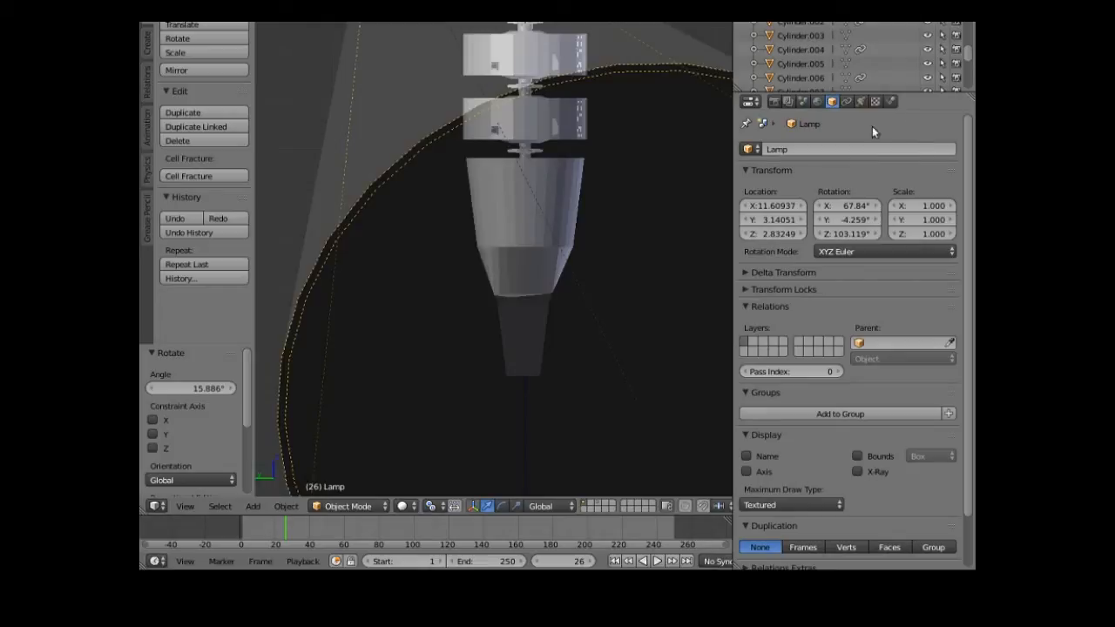
pyautogui.scroll(-2, 812, 476)
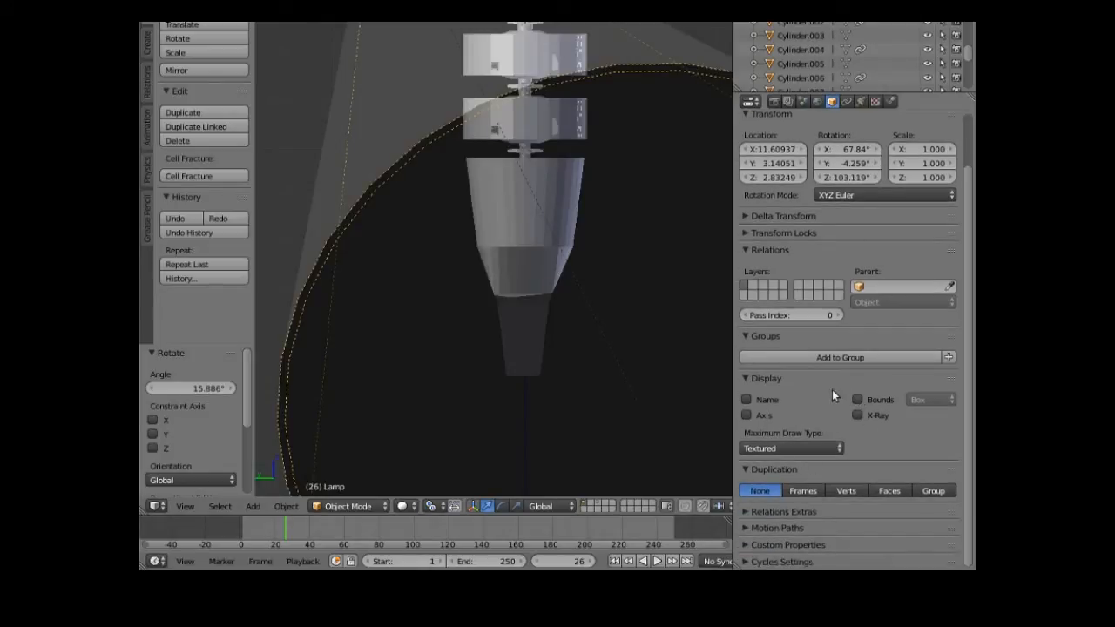
pyautogui.click(858, 102)
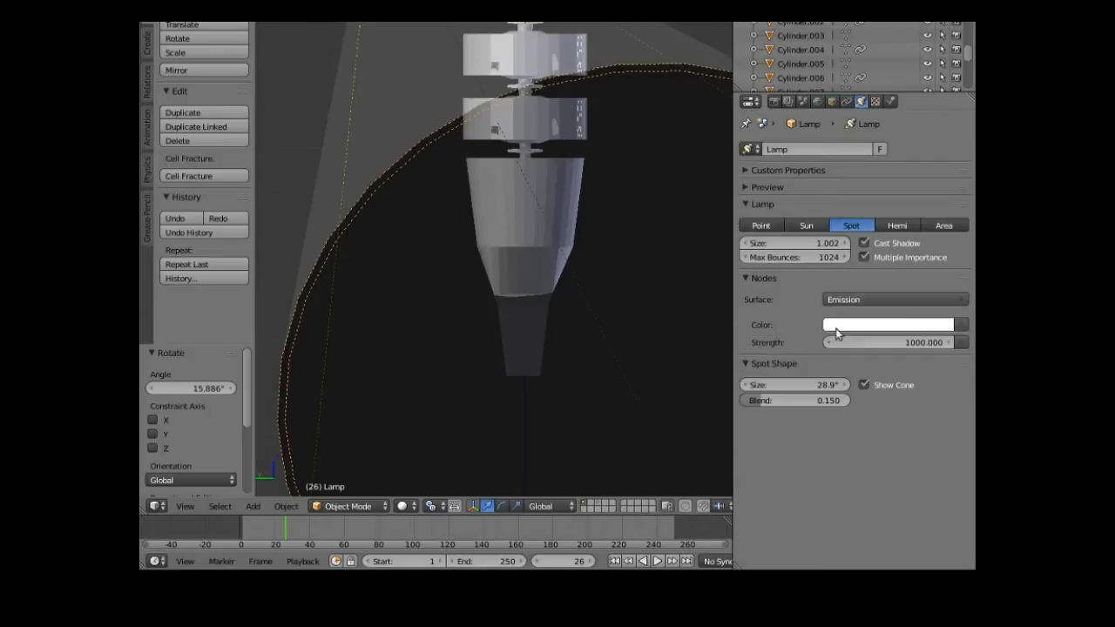
pyautogui.click(863, 385)
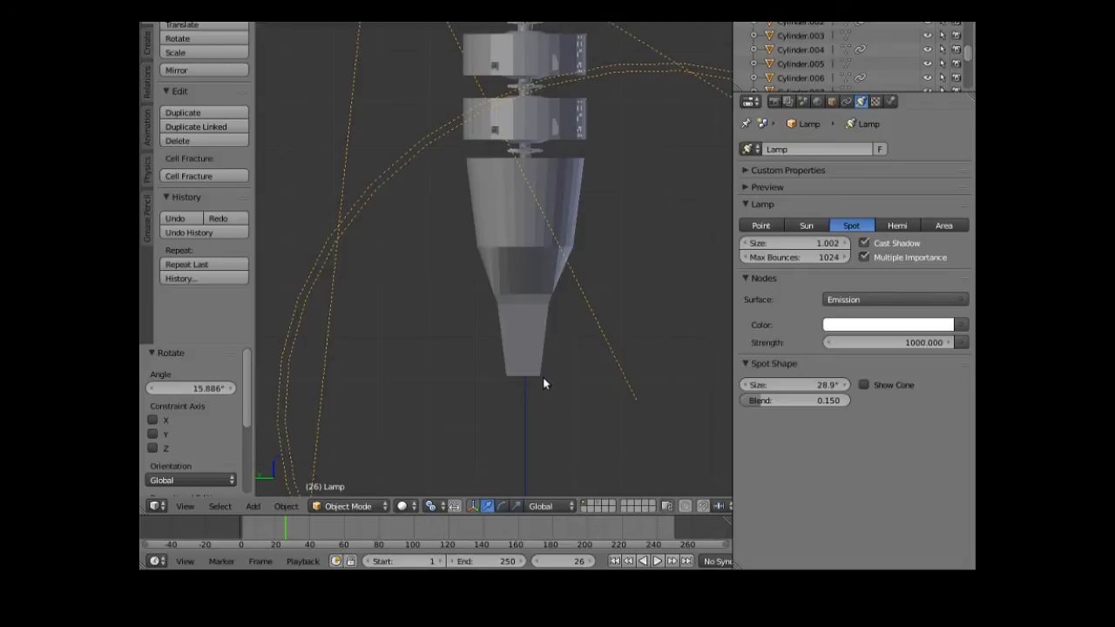
# - Add a Bezier circle curve to the scene
pyautogui.scroll(2, 542, 376)
pyautogui.scroll(-1, 543, 377)
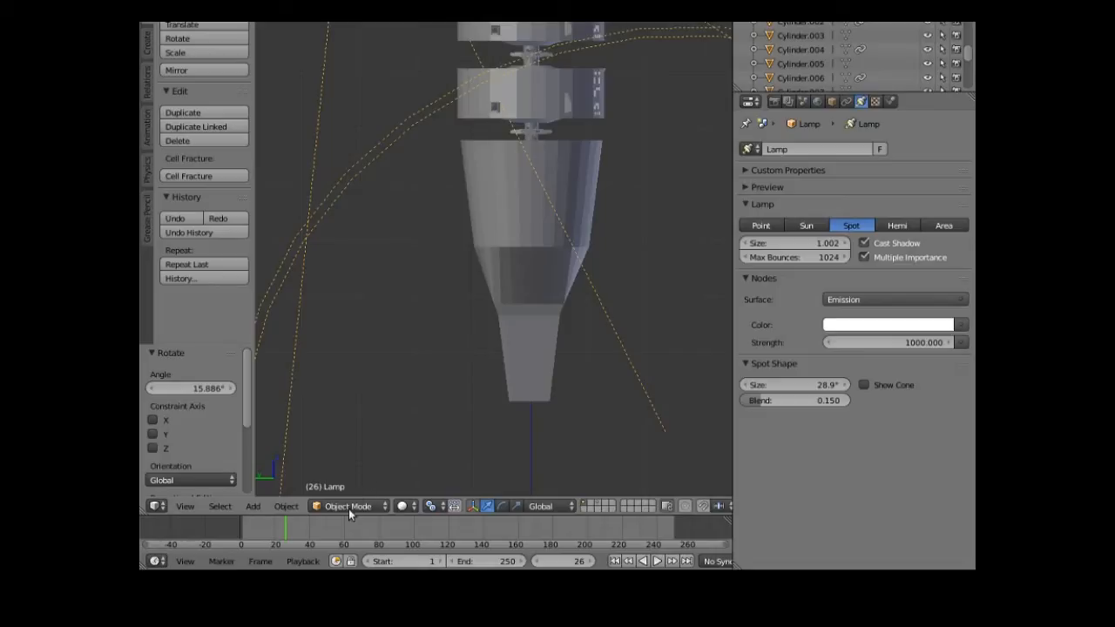
pyautogui.click(286, 508)
pyautogui.click(253, 508)
pyautogui.moveTo(271, 490)
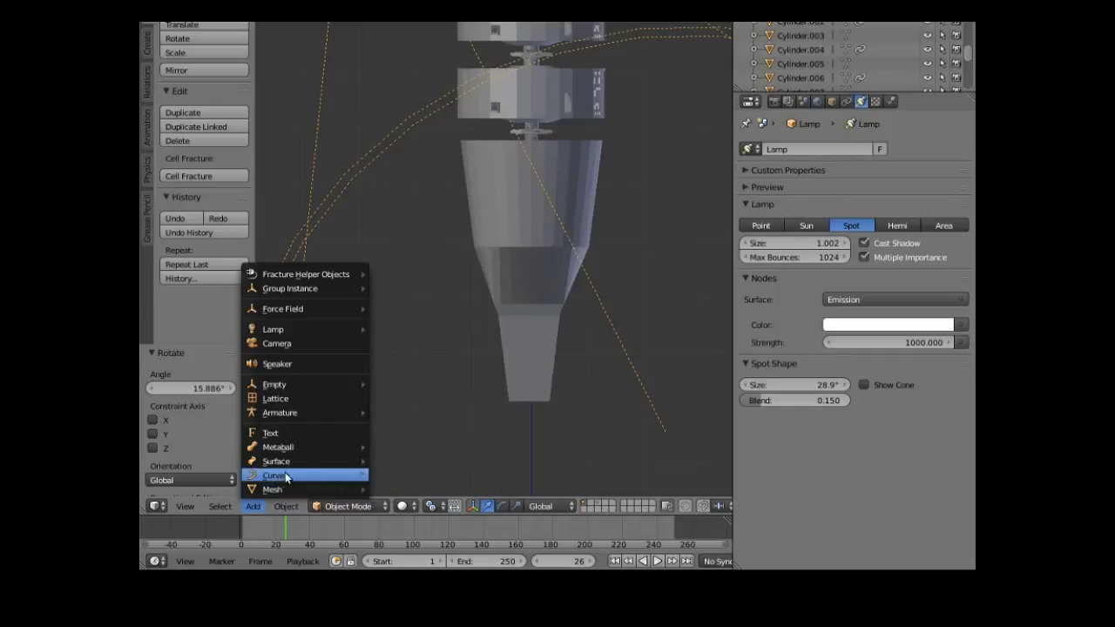
pyautogui.moveTo(340, 475)
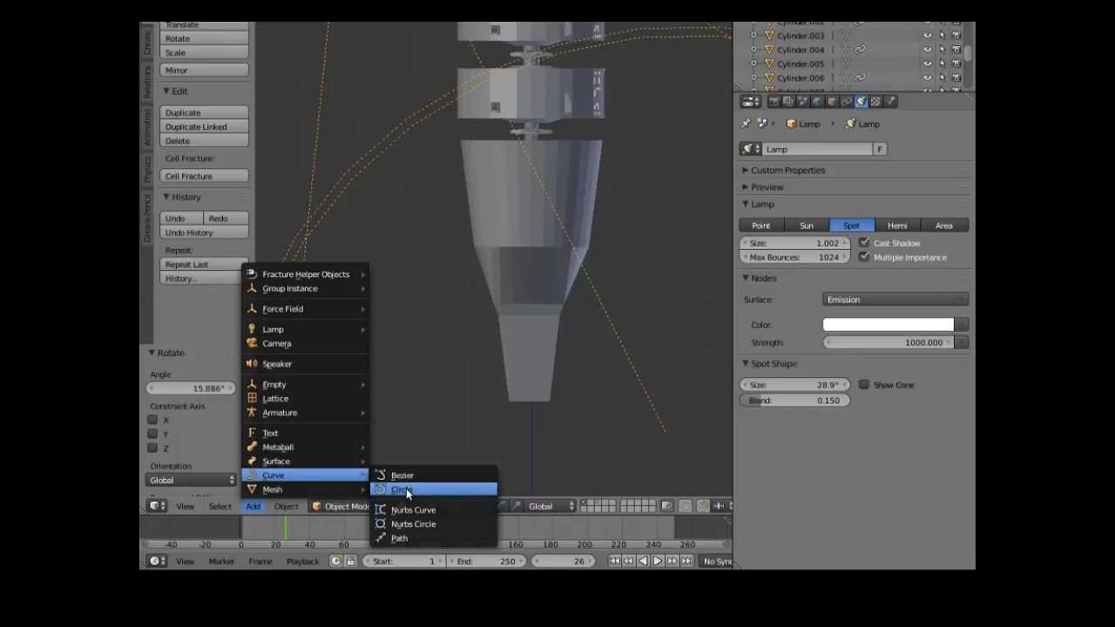
pyautogui.click(406, 488)
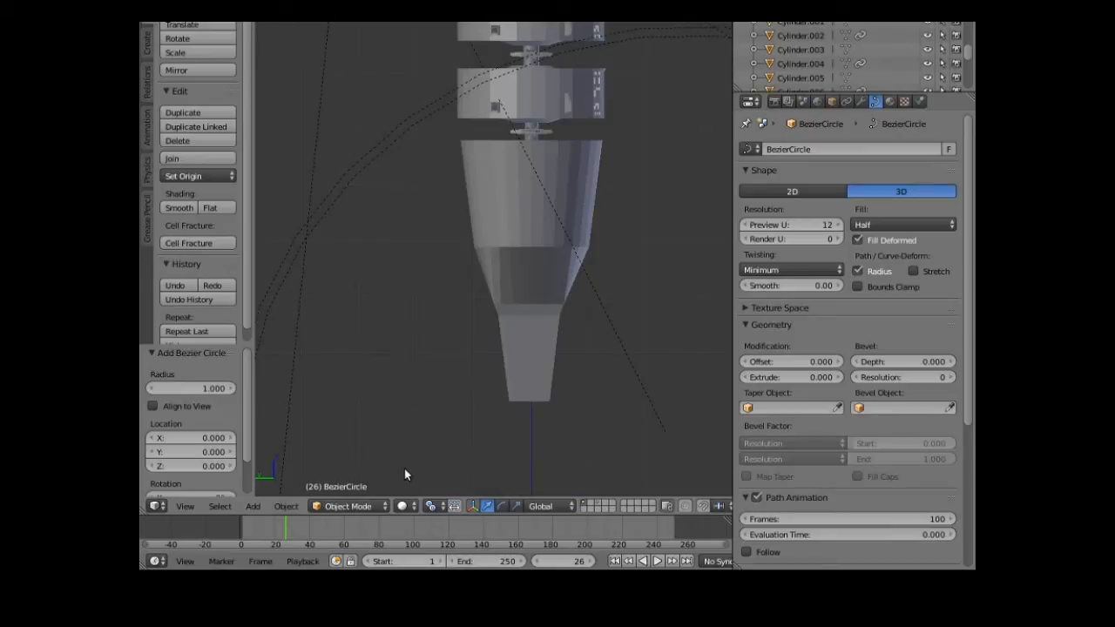
# - Move the Bezier circle about -7.627 along Z to the tip of the ship's tapered tail
pyautogui.scroll(-4, 428, 451)
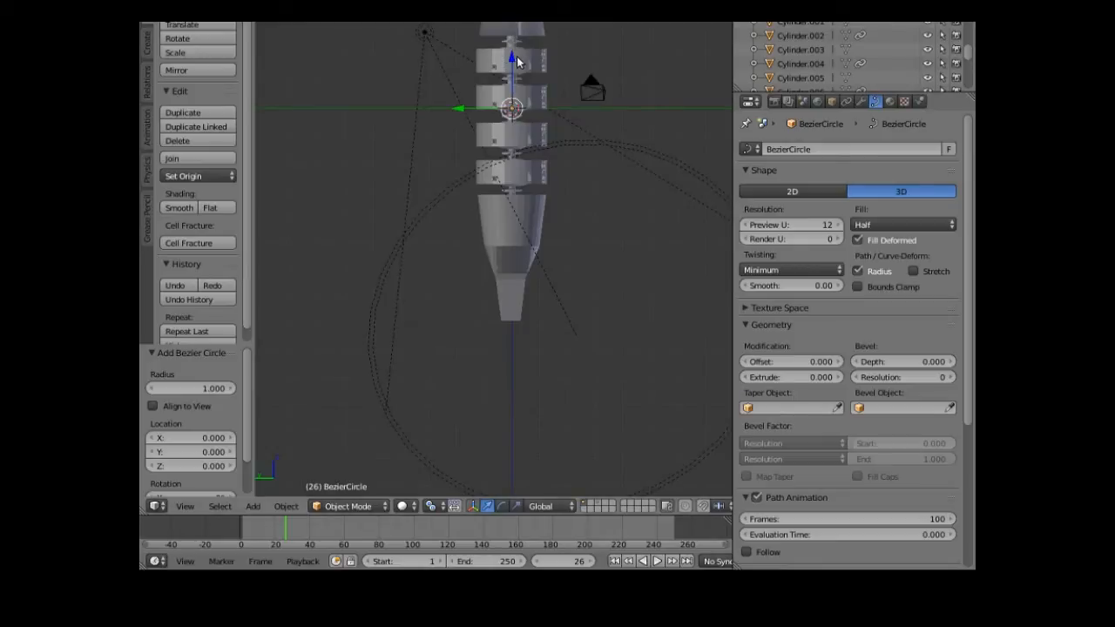
pyautogui.moveTo(510, 58); pyautogui.dragTo(499, 263)
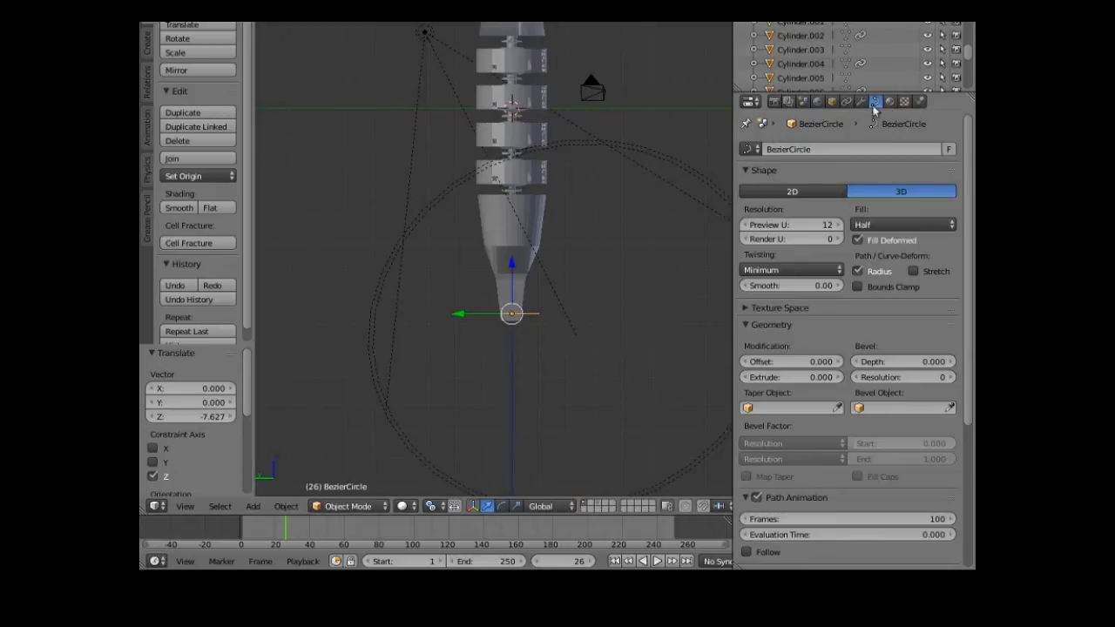
# - Try a 90° X rotation on the Bezier circle, and reset it to 0°
pyautogui.click(832, 102)
pyautogui.click(845, 150)
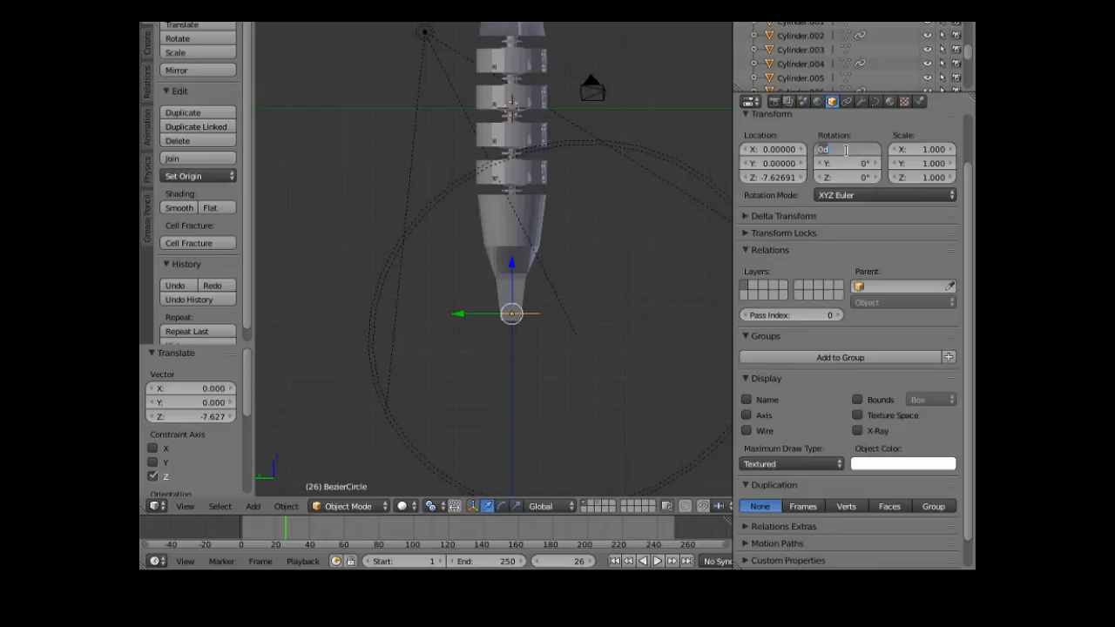
pyautogui.write('90')
pyautogui.press('Return')
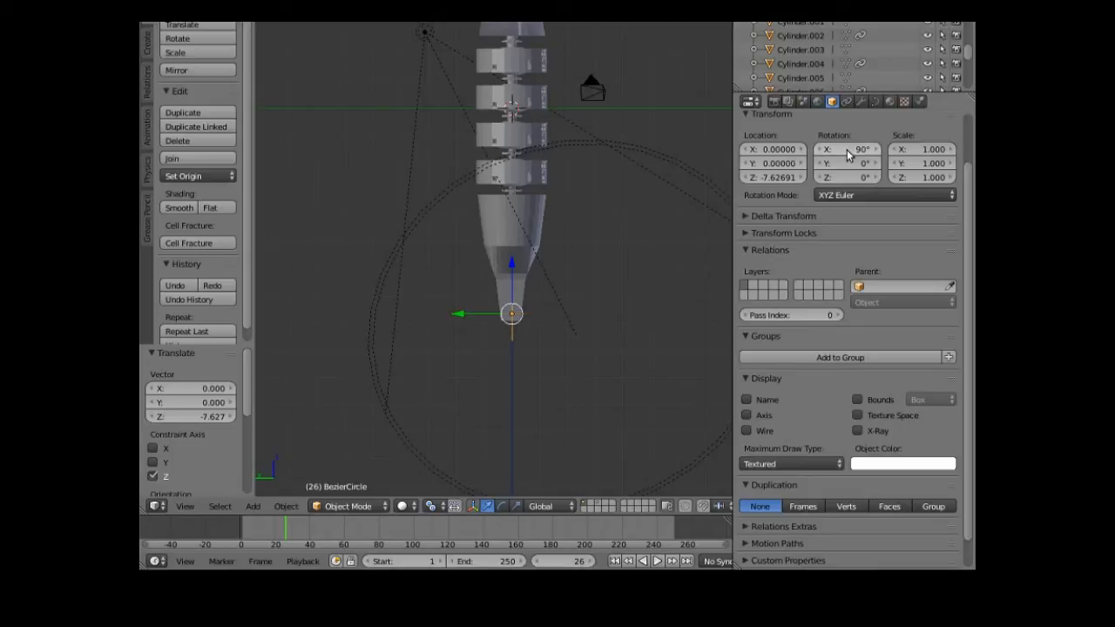
pyautogui.click(845, 151)
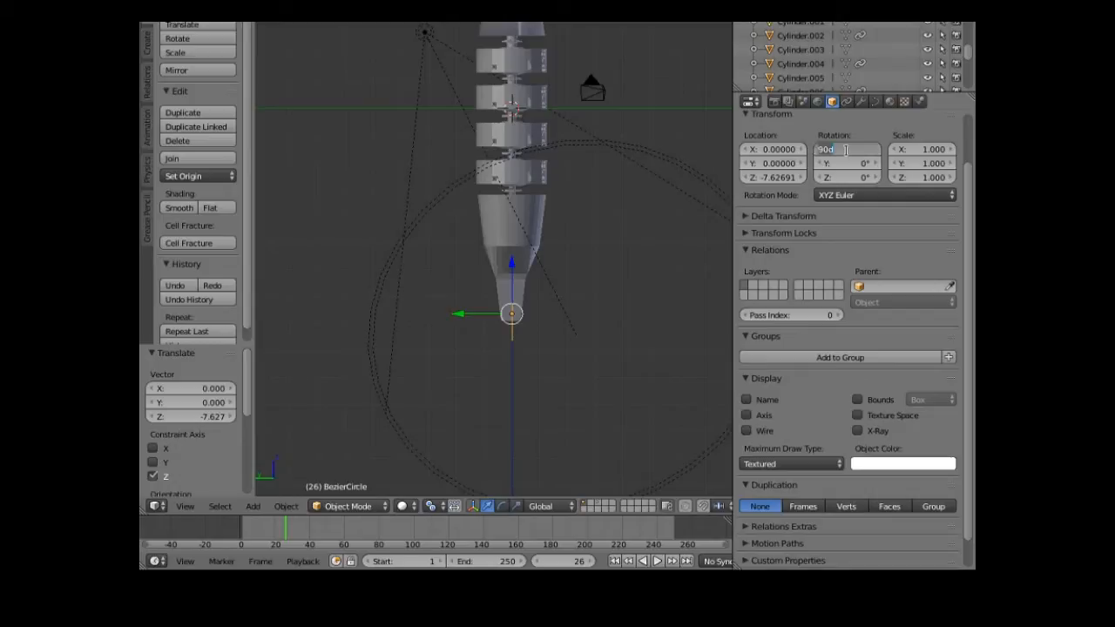
pyautogui.write('0')
pyautogui.press('Return')
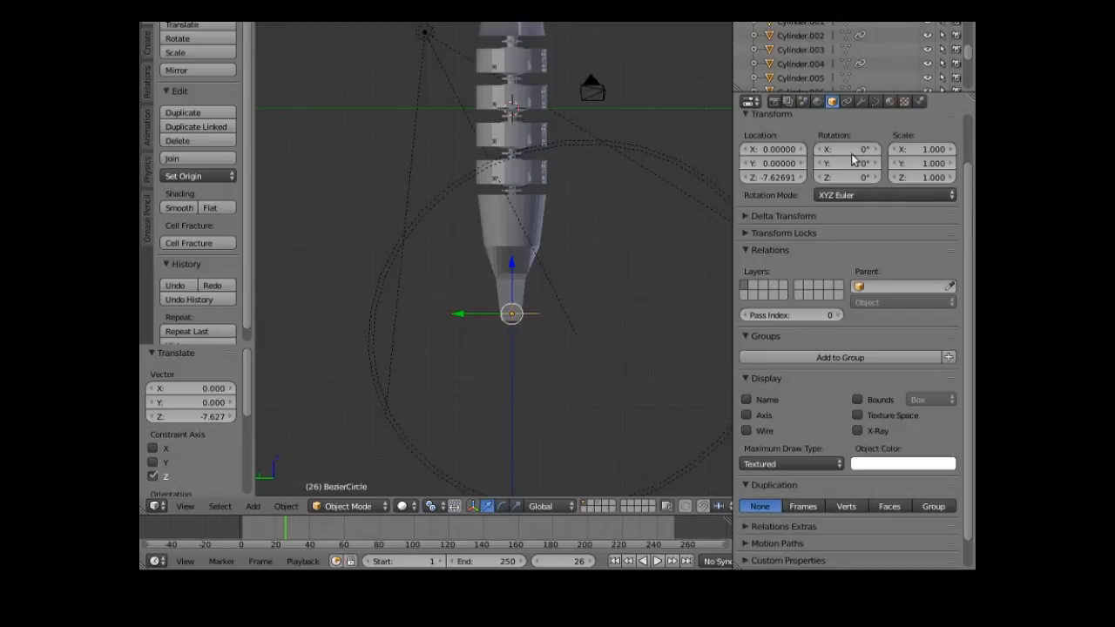
# - Open the Bezier circle's Y rotation value for editing
pyautogui.click(844, 168)
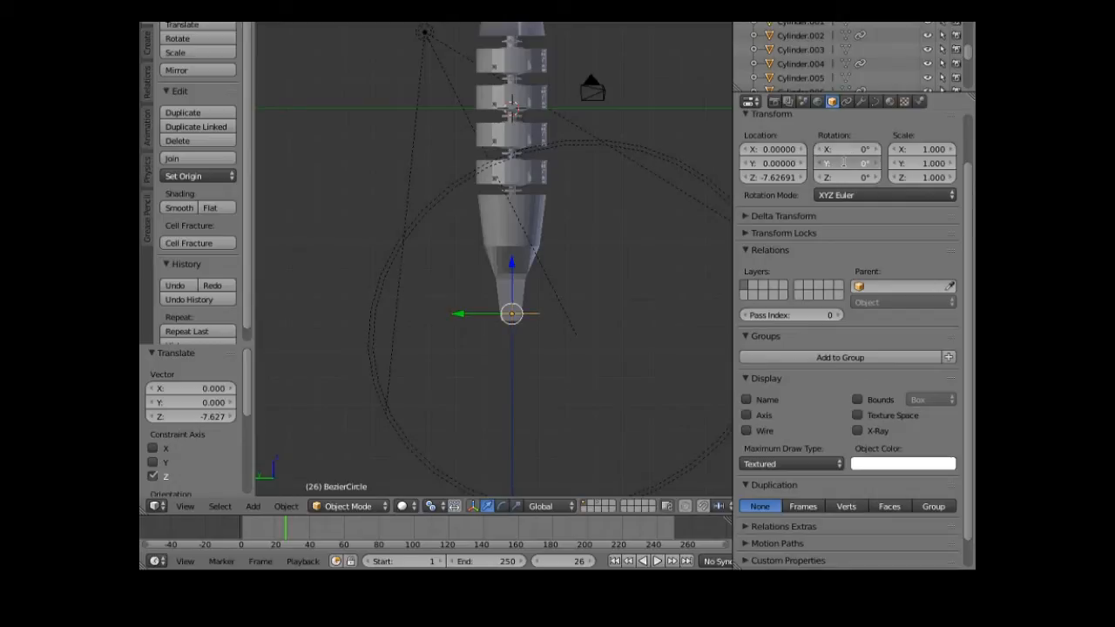
# - Rotate the Bezier circle 90° about Y and scale it up uniformly to about 1.95
pyautogui.write('90')
pyautogui.press('Return')
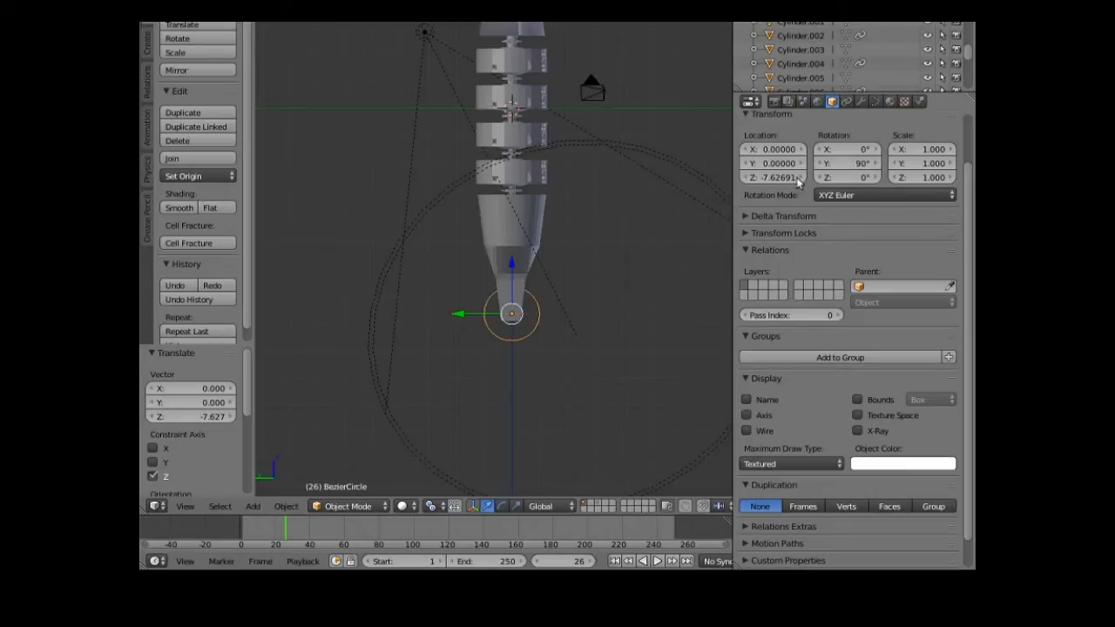
pyautogui.scroll(3, 535, 423)
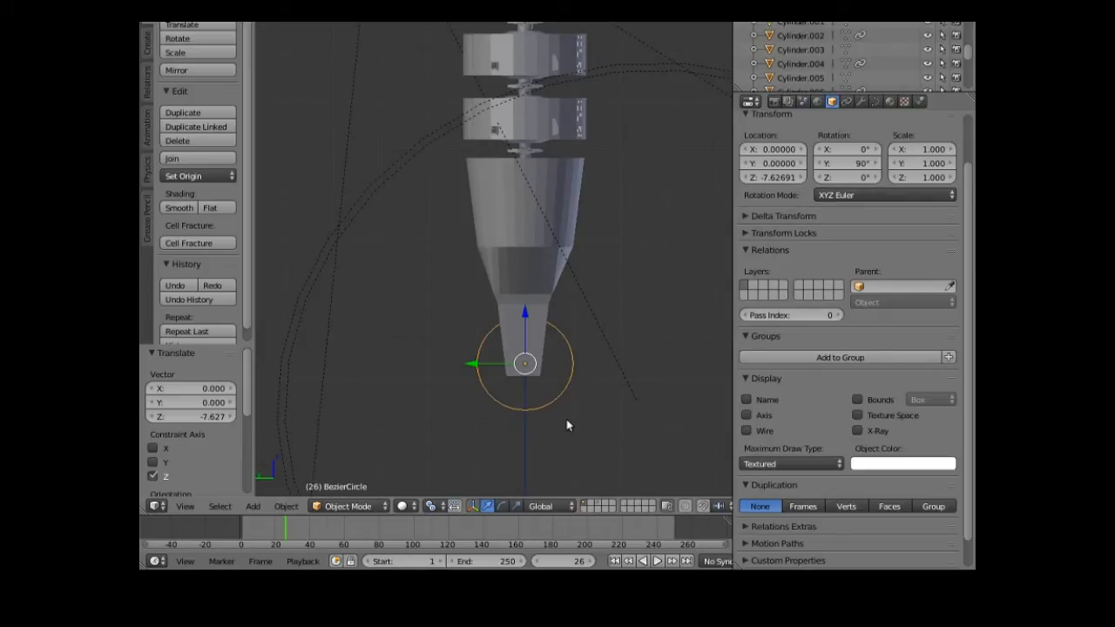
pyautogui.press('s')
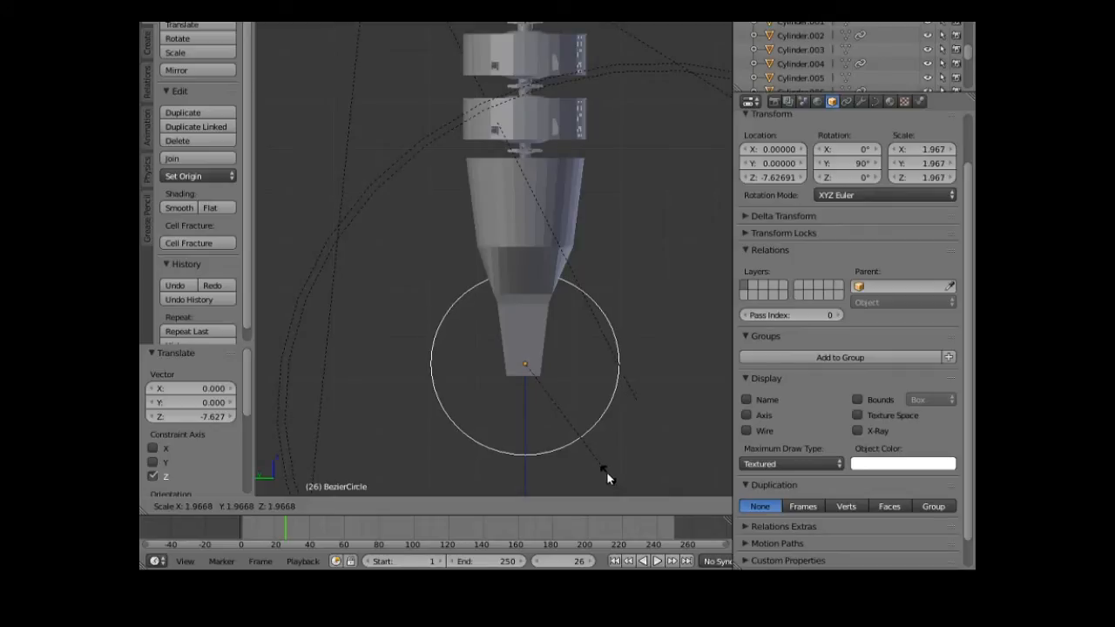
pyautogui.click(605, 473)
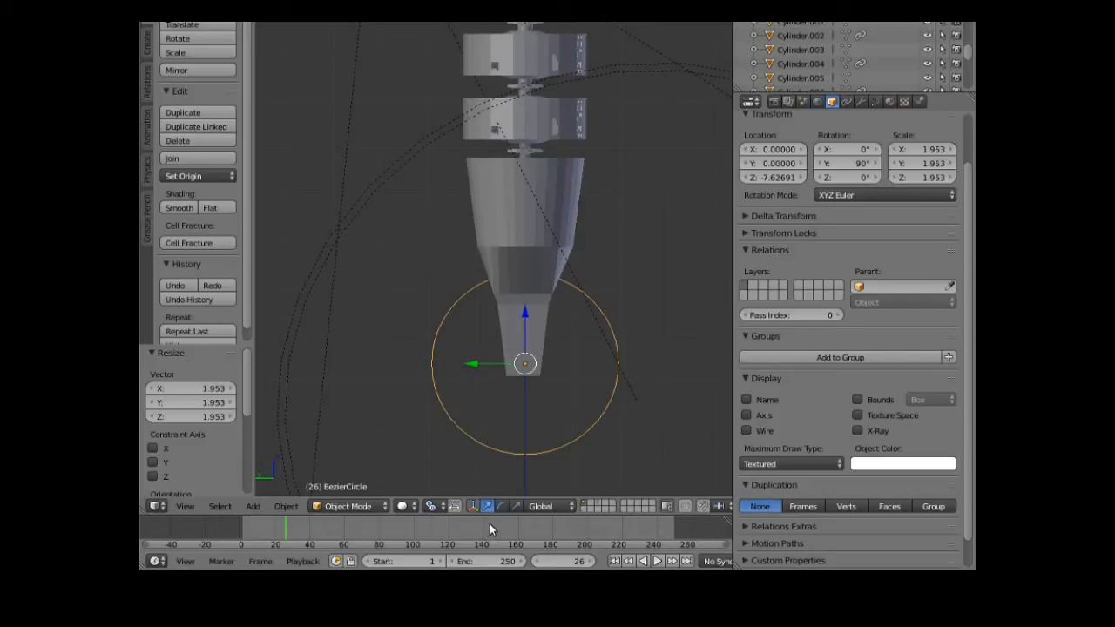
# - Stretch the circle vertically along the global Z axis into an ellipse, to a local X scale of about 3.6
pyautogui.scroll(-1, 490, 520)
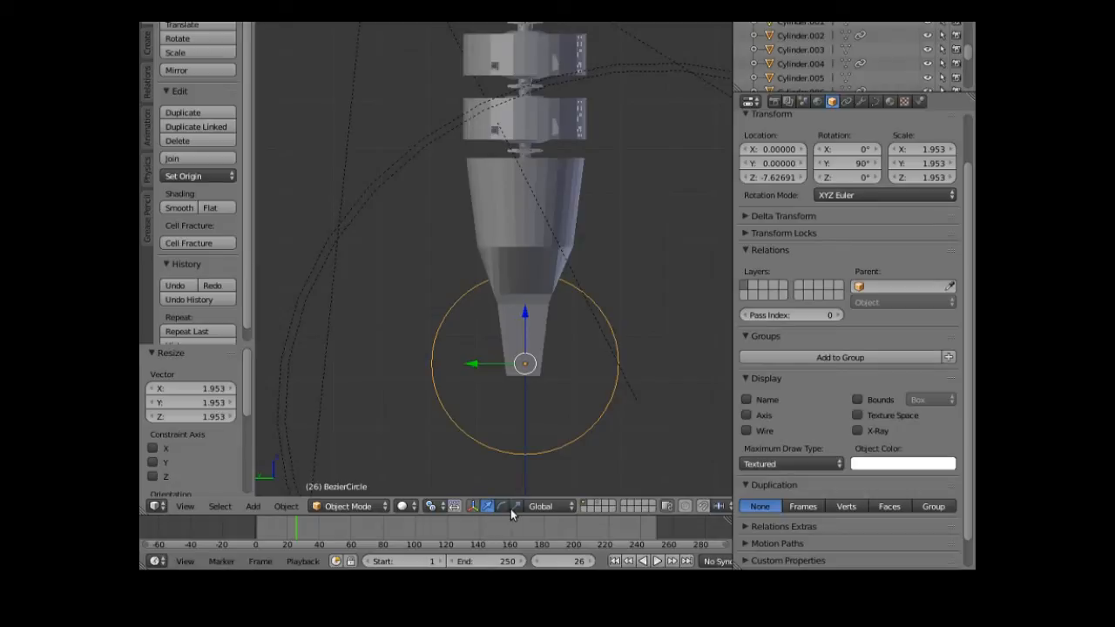
pyautogui.click(519, 506)
pyautogui.scroll(-3, 545, 445)
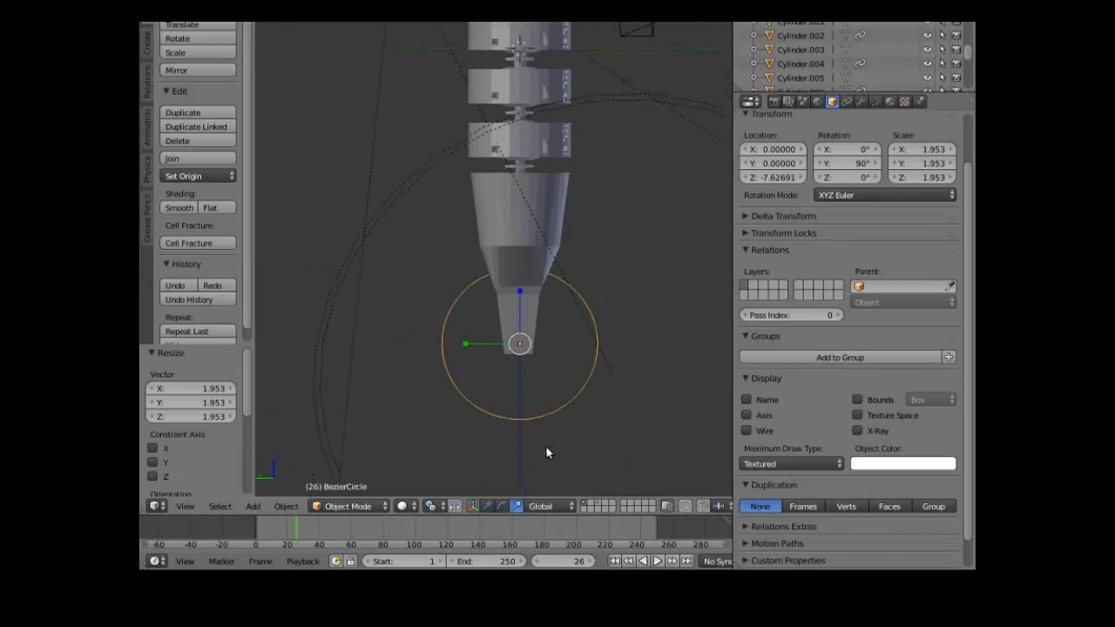
pyautogui.scroll(-2, 545, 445)
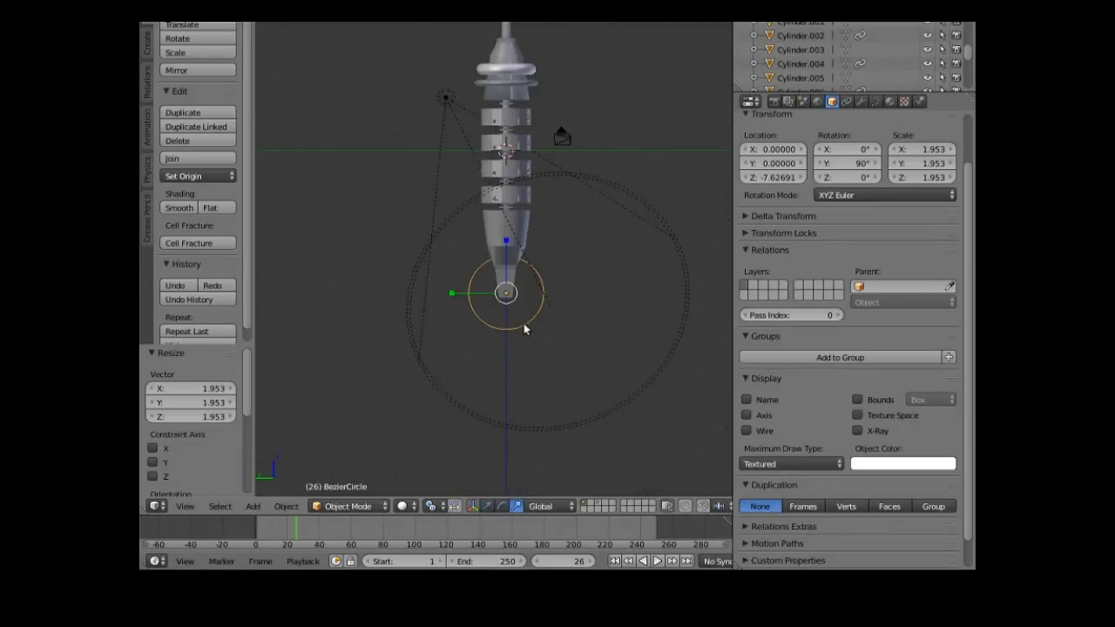
pyautogui.moveTo(508, 243); pyautogui.dragTo(511, 201)
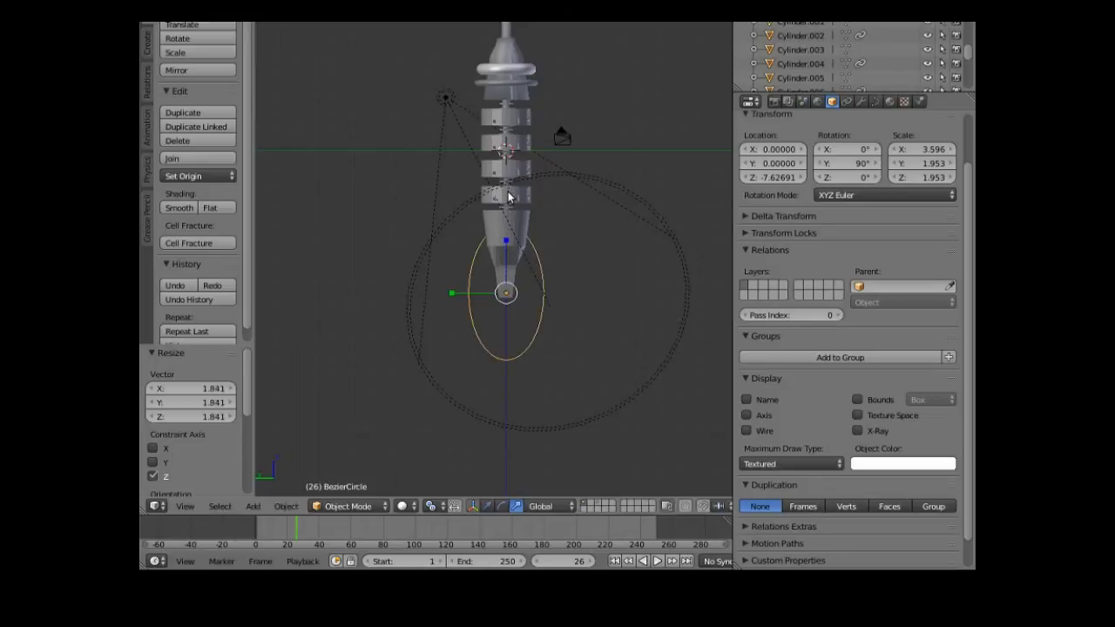
# - Move the ellipse straight down along Z to about -9.02, below the tip of the segmented body
pyautogui.click(487, 506)
pyautogui.moveTo(506, 242); pyautogui.dragTo(507, 270)
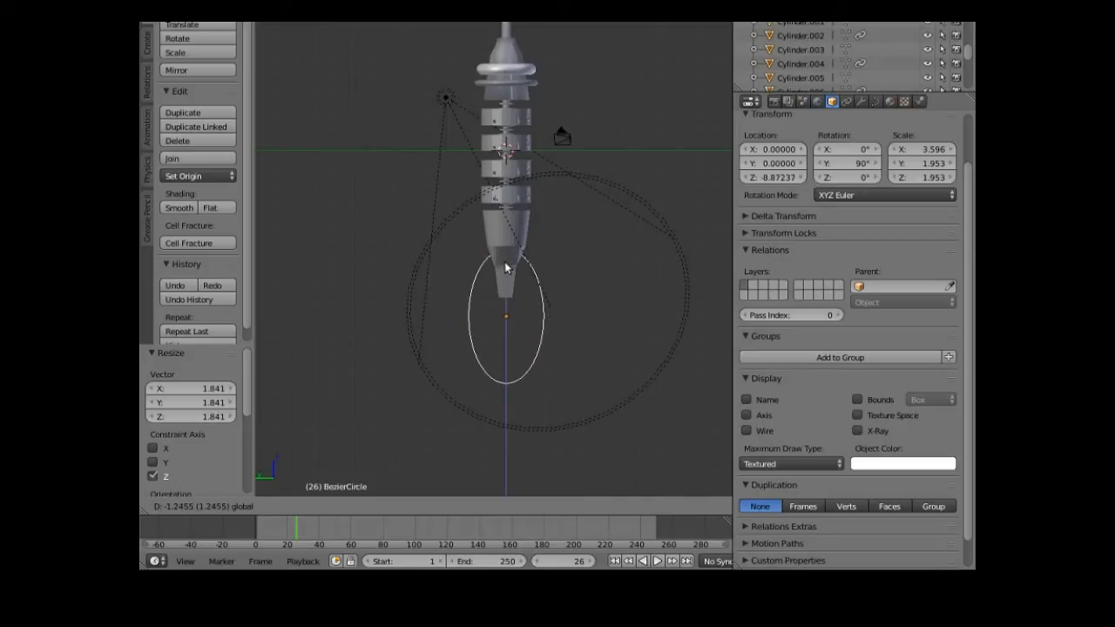
pyautogui.moveTo(506, 263); pyautogui.dragTo(505, 266)
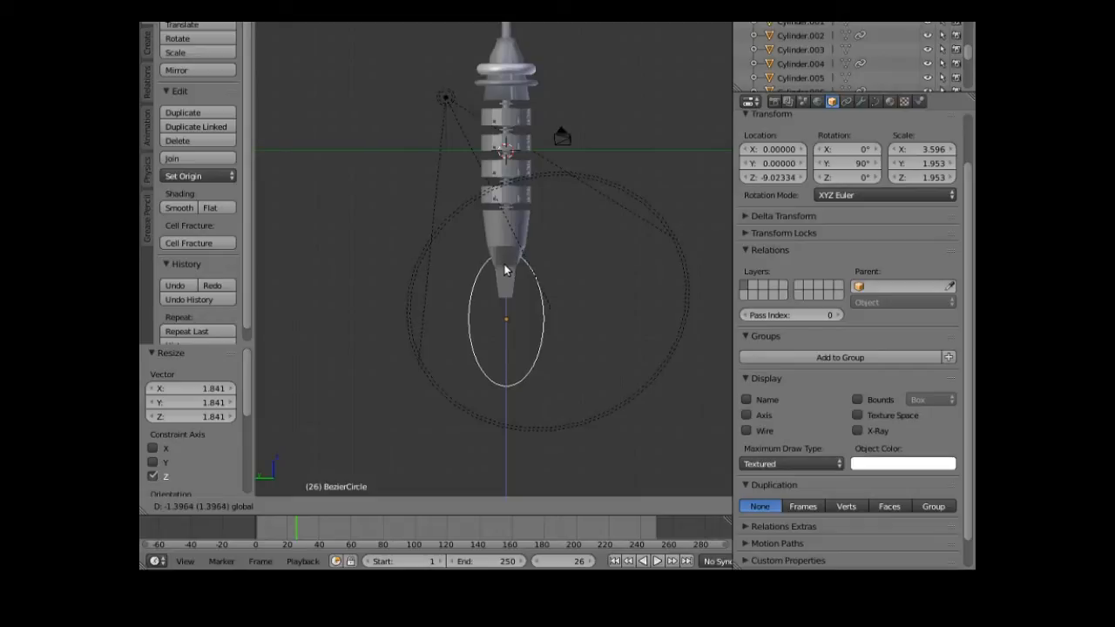
# - Convert the ellipse curve to a mesh with Mesh from Curve/Meta/Surf/Text
pyautogui.moveTo(493, 438)
pyautogui.mouseDown(button='middle')
pyautogui.moveTo(547, 306)
pyautogui.moveTo(486, 411)
pyautogui.moveTo(450, 444)
pyautogui.moveTo(510, 443)
pyautogui.mouseUp(button='middle')
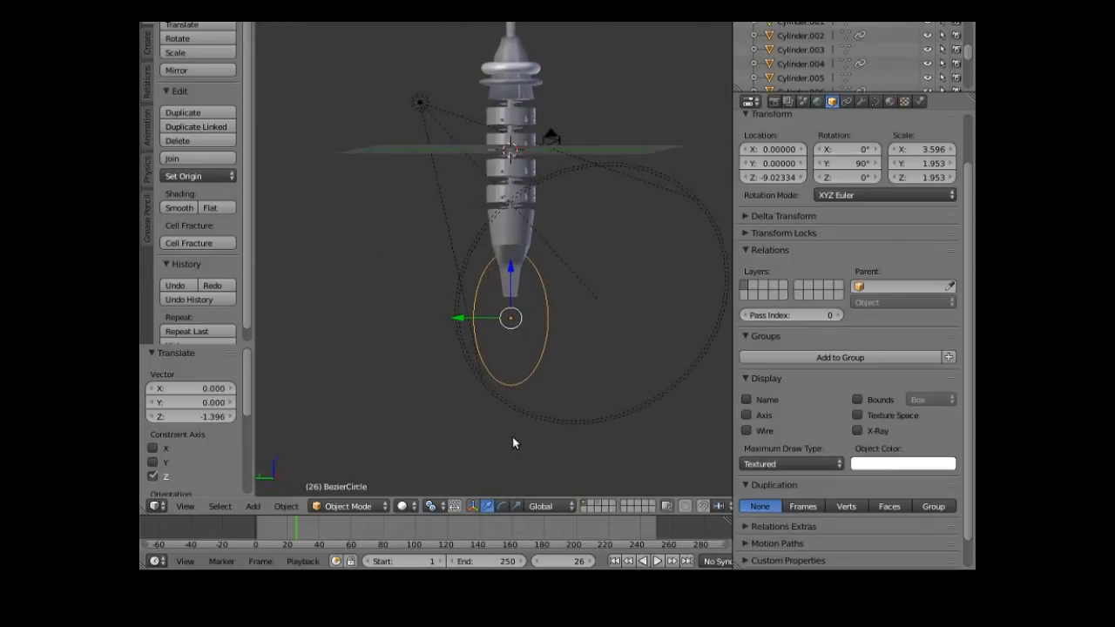
pyautogui.press('space')
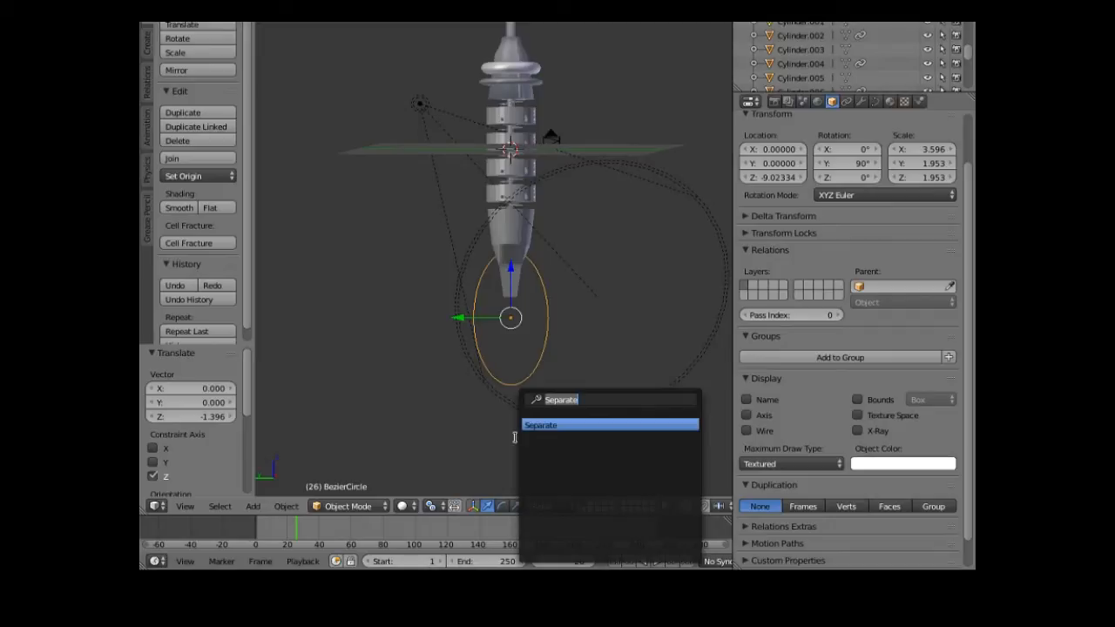
pyautogui.write('co')
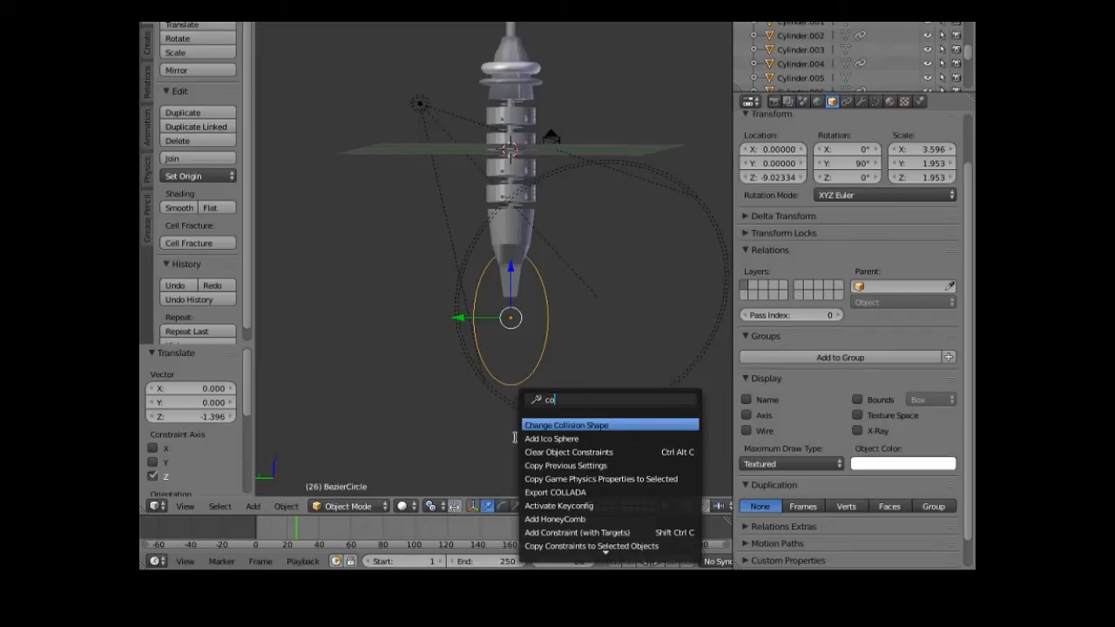
pyautogui.write('n')
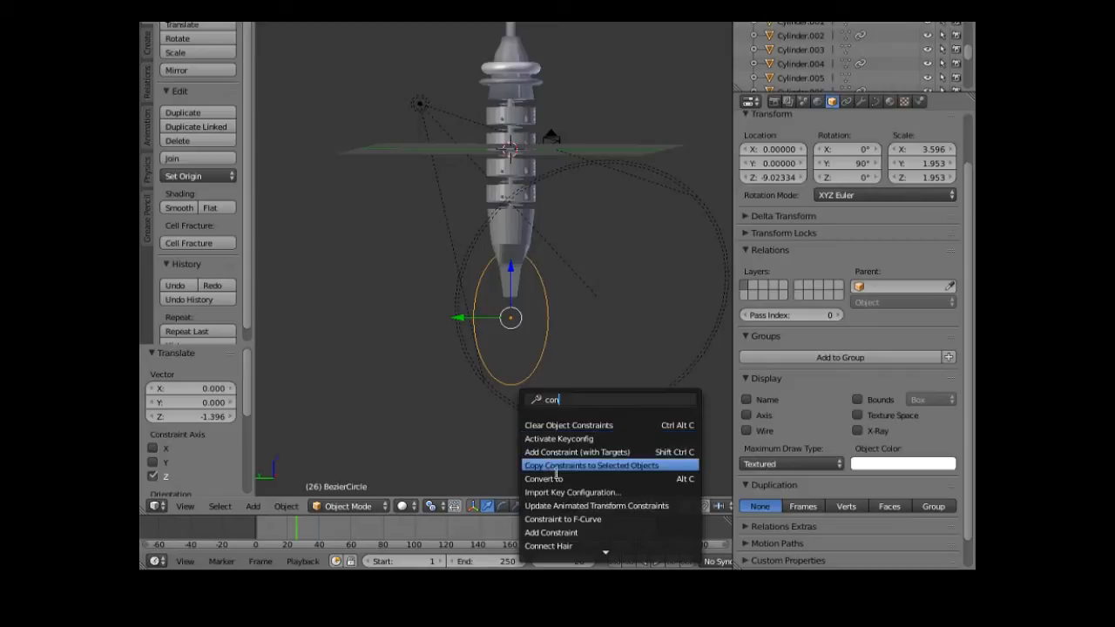
pyautogui.press('Down')
pyautogui.press('Down')
pyautogui.click(562, 479)
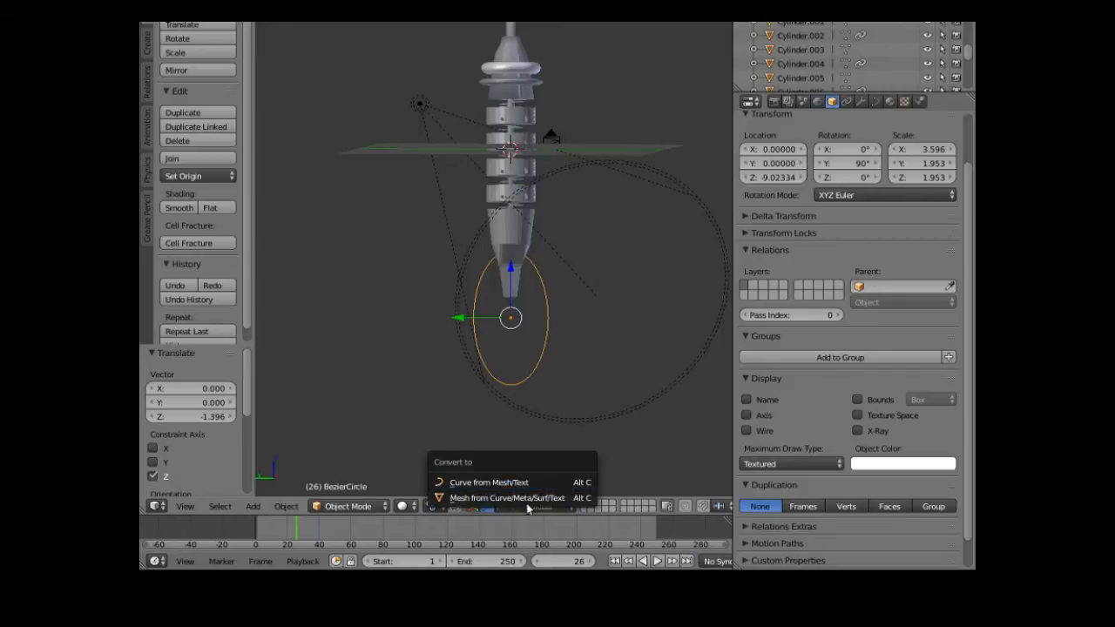
pyautogui.click(527, 500)
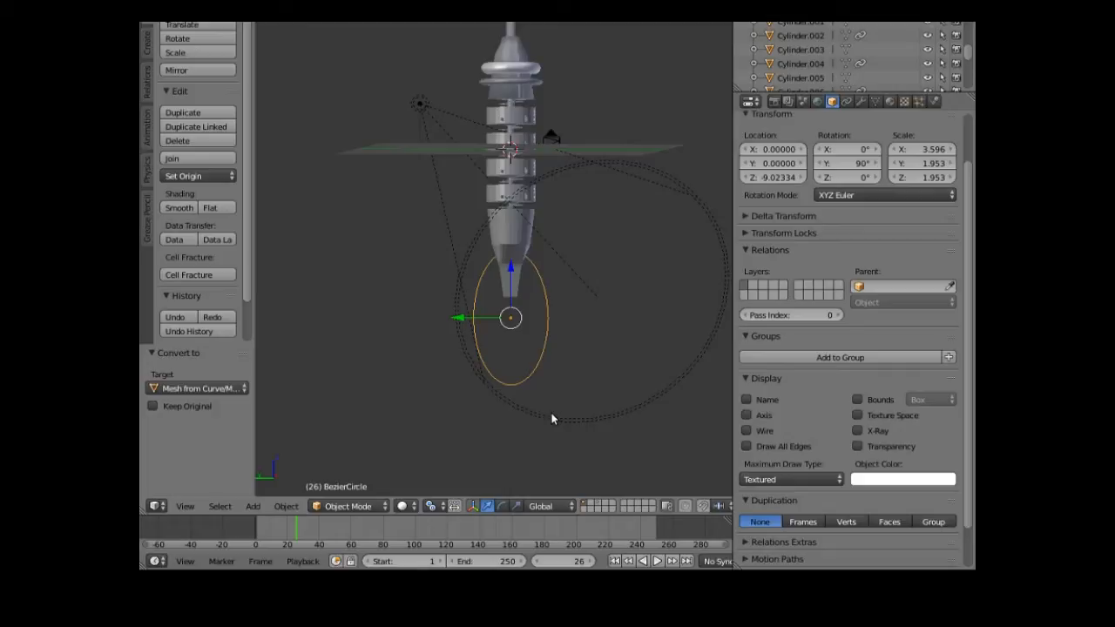
# - Move the ellipse mesh to the second layer and show only that layer
pyautogui.press('m')
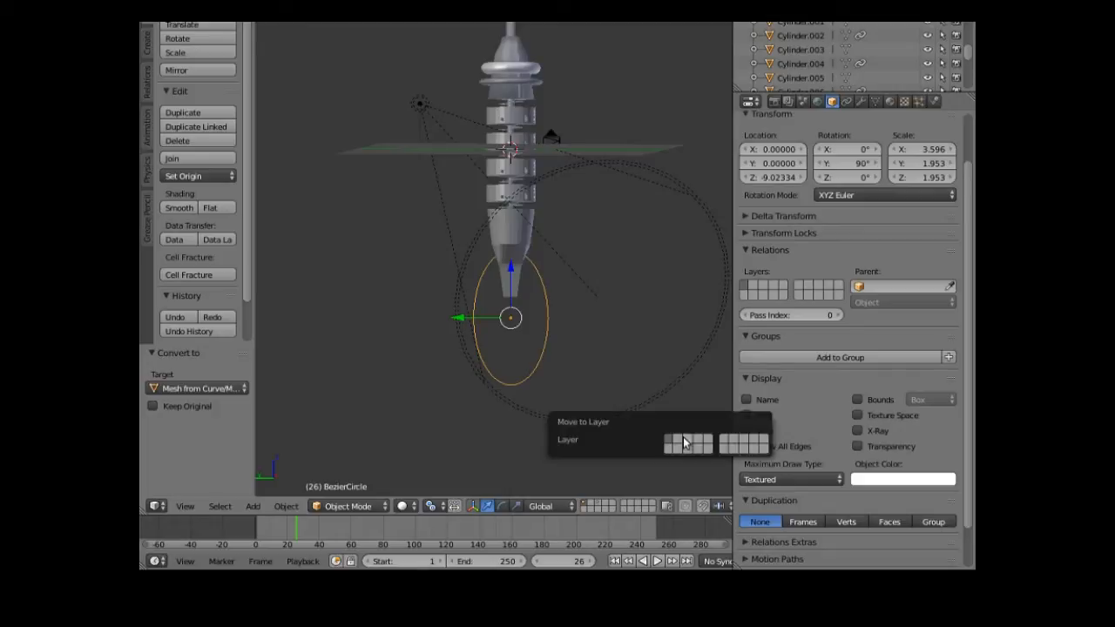
pyautogui.click(677, 447)
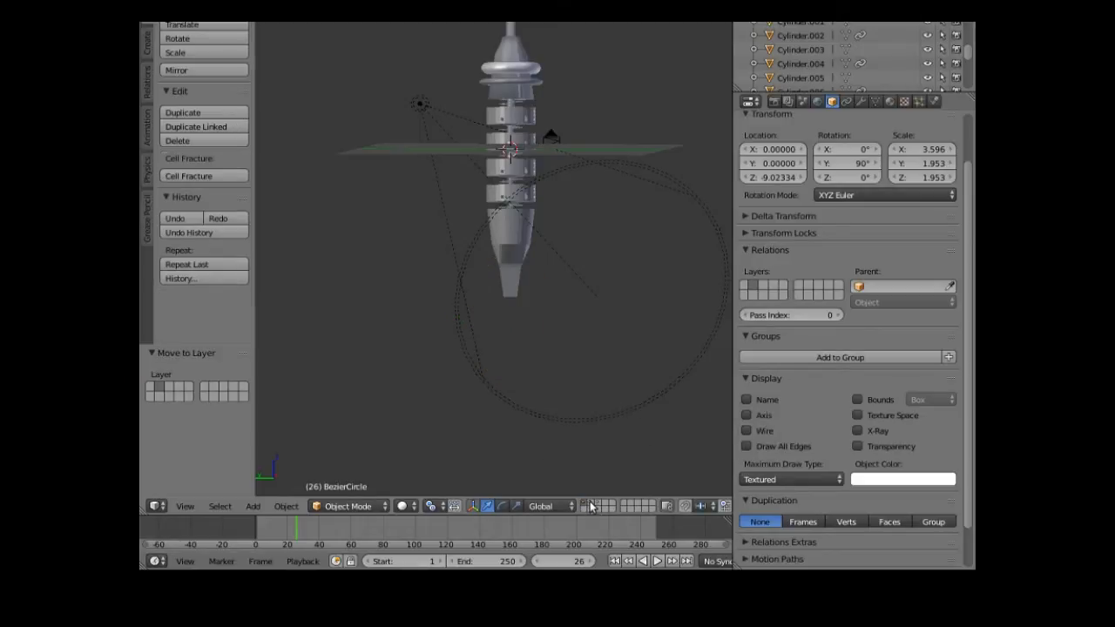
pyautogui.click(590, 502)
# - In Edit Mode with vertex selection, delete the ellipse's vertices on the positive Y side and slightly past its centre, keeping the opposite arc
pyautogui.scroll(3, 508, 453)
pyautogui.scroll(-1, 523, 427)
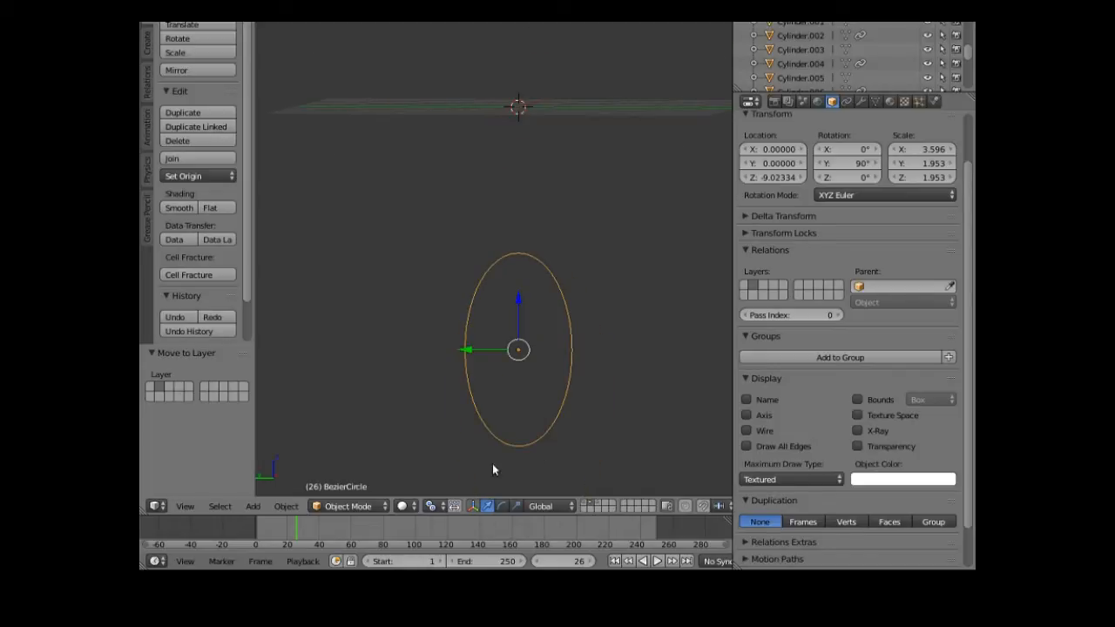
pyautogui.scroll(-1, 492, 463)
pyautogui.click(349, 506)
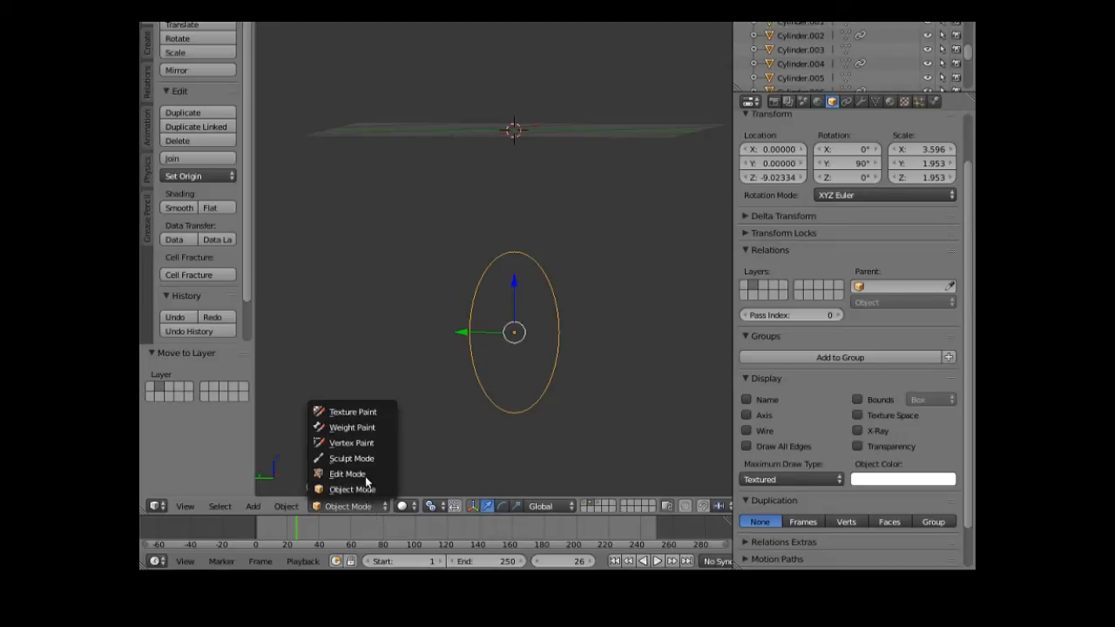
pyautogui.click(369, 474)
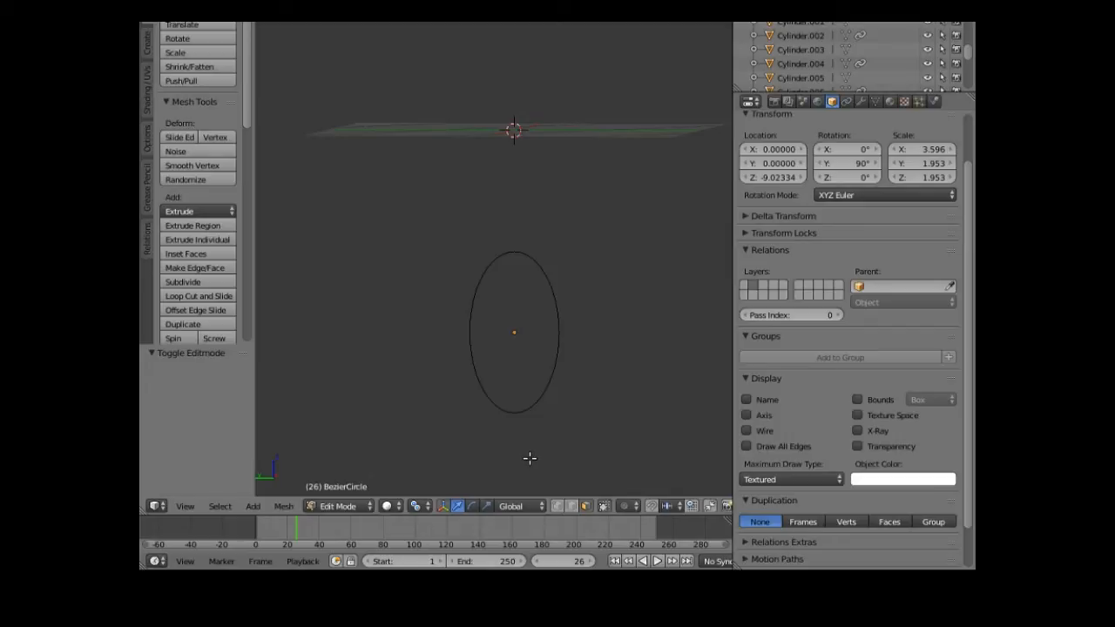
pyautogui.press('b')
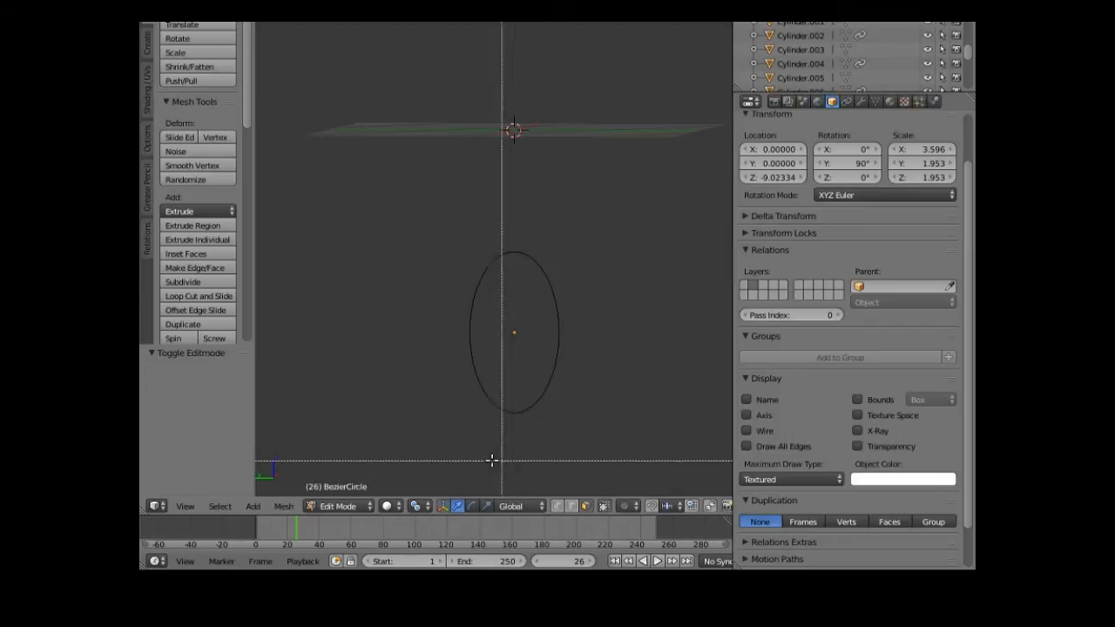
pyautogui.moveTo(450, 455); pyautogui.dragTo(526, 231)
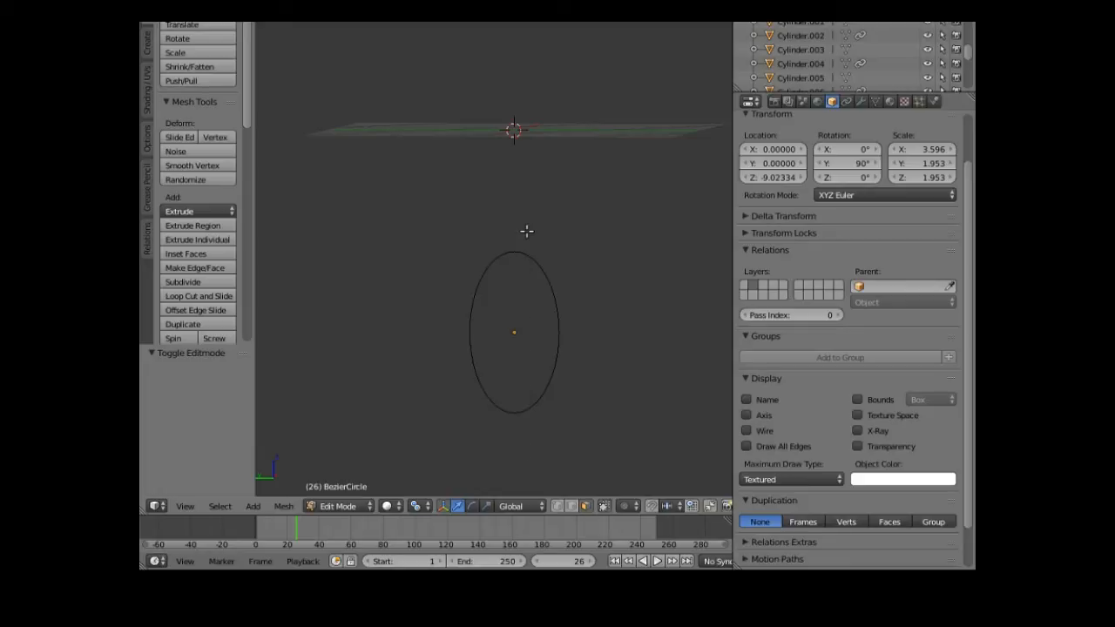
pyautogui.click(557, 506)
pyautogui.press('b')
pyautogui.moveTo(452, 456); pyautogui.dragTo(528, 224)
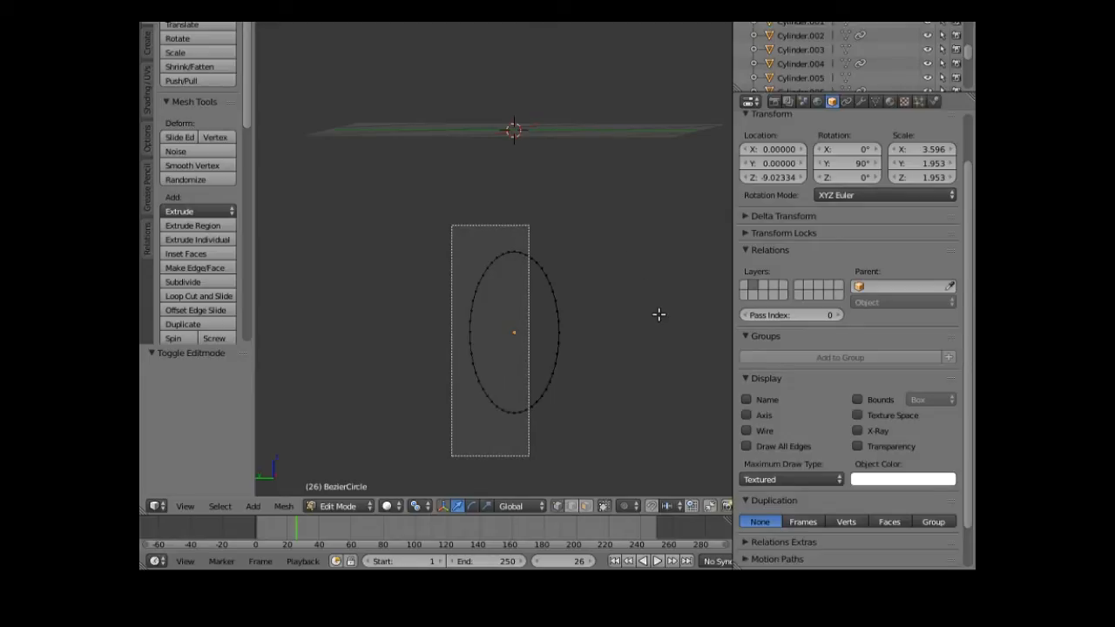
pyautogui.press('x')
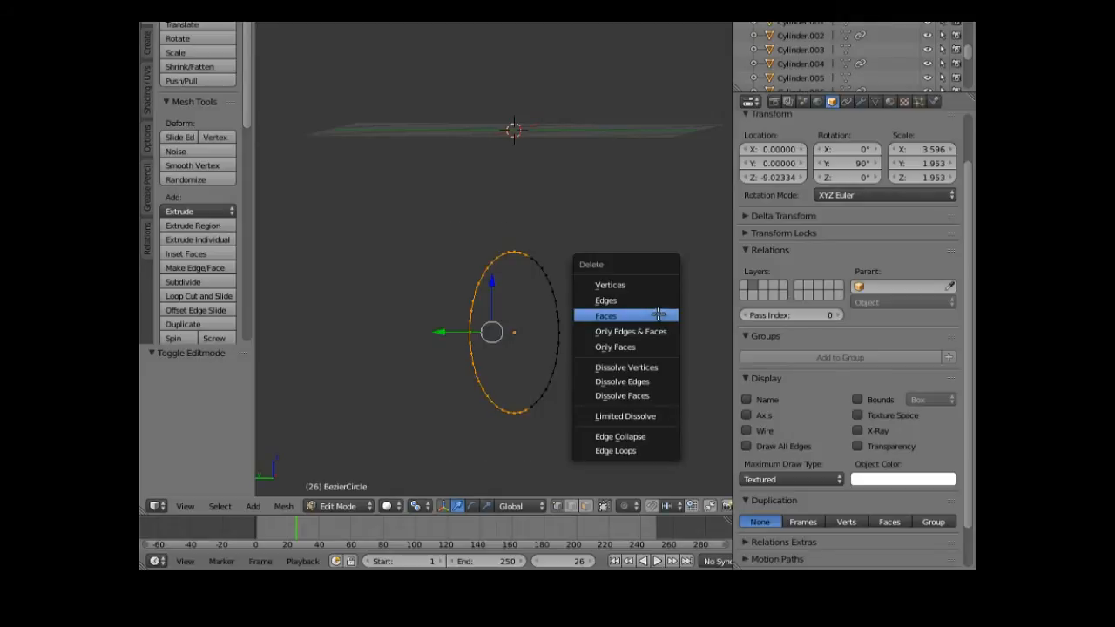
pyautogui.click(649, 283)
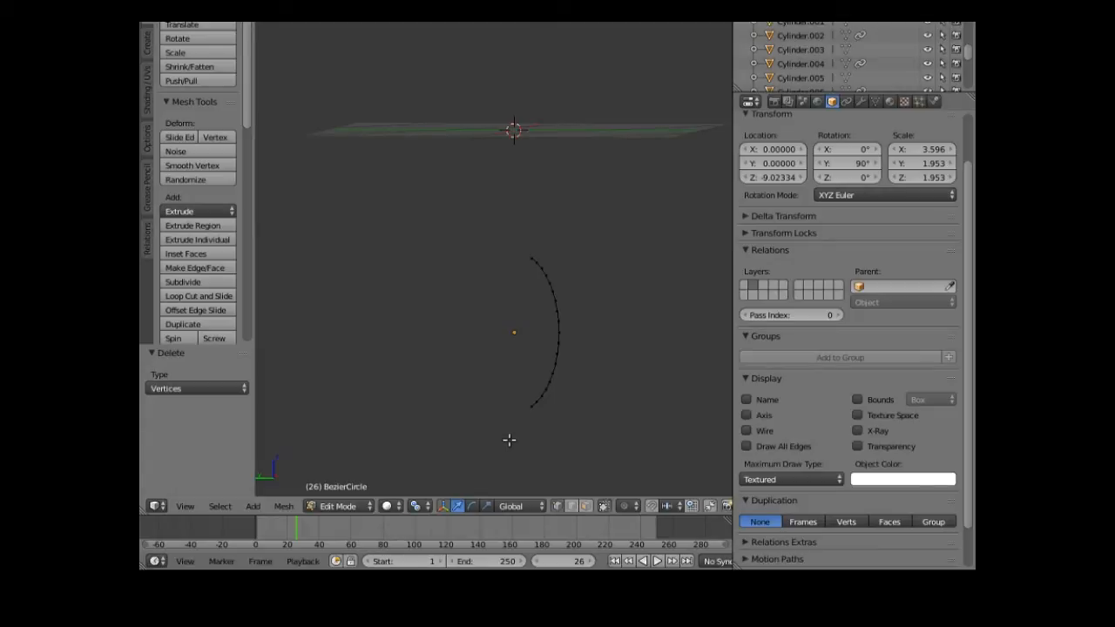
# - Delete the vertices of the arc's lower part, keeping only the upper portion
pyautogui.press('b')
pyautogui.moveTo(510, 438); pyautogui.dragTo(595, 349)
pyautogui.press('x')
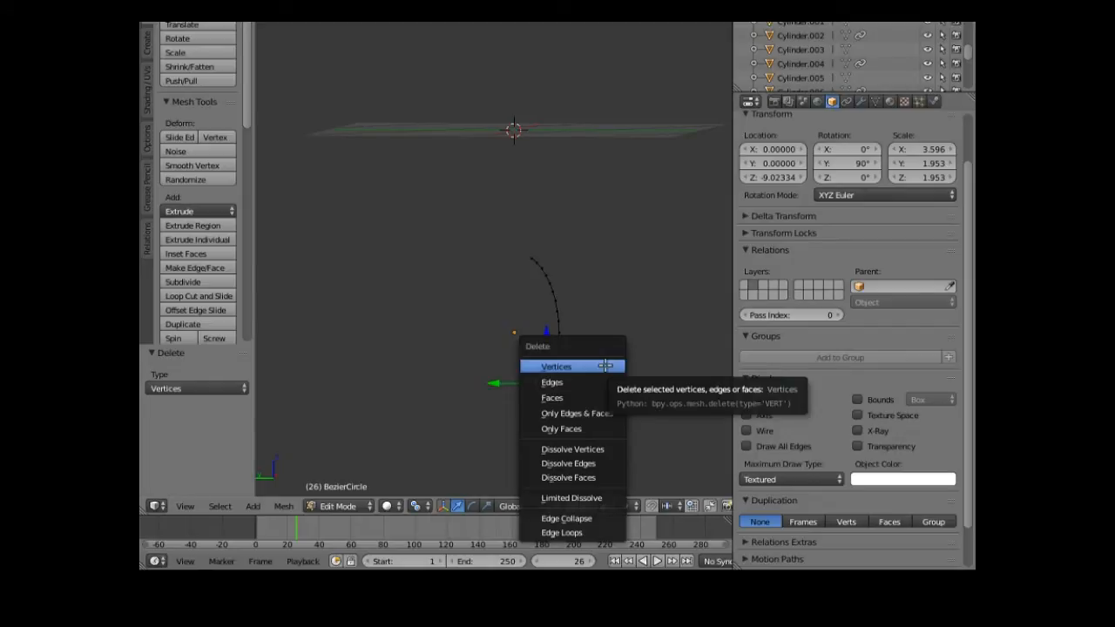
pyautogui.click(605, 365)
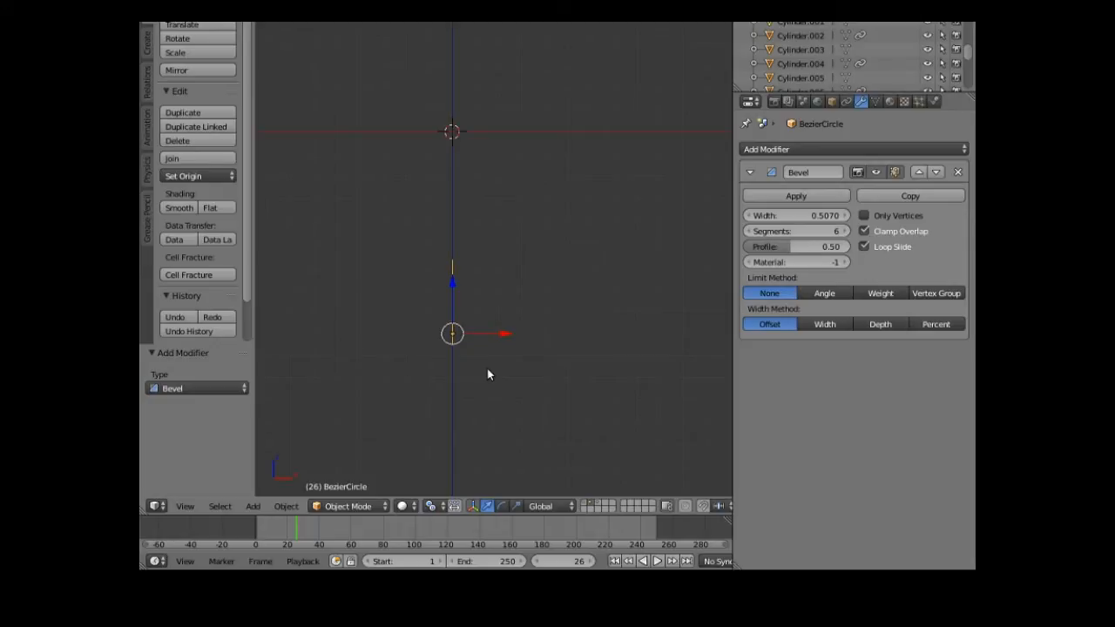
# - Extrude the whole arc about 0.19 along X in Edit Mode to form a thin strip, and return to Object Mode
pyautogui.click(362, 507)
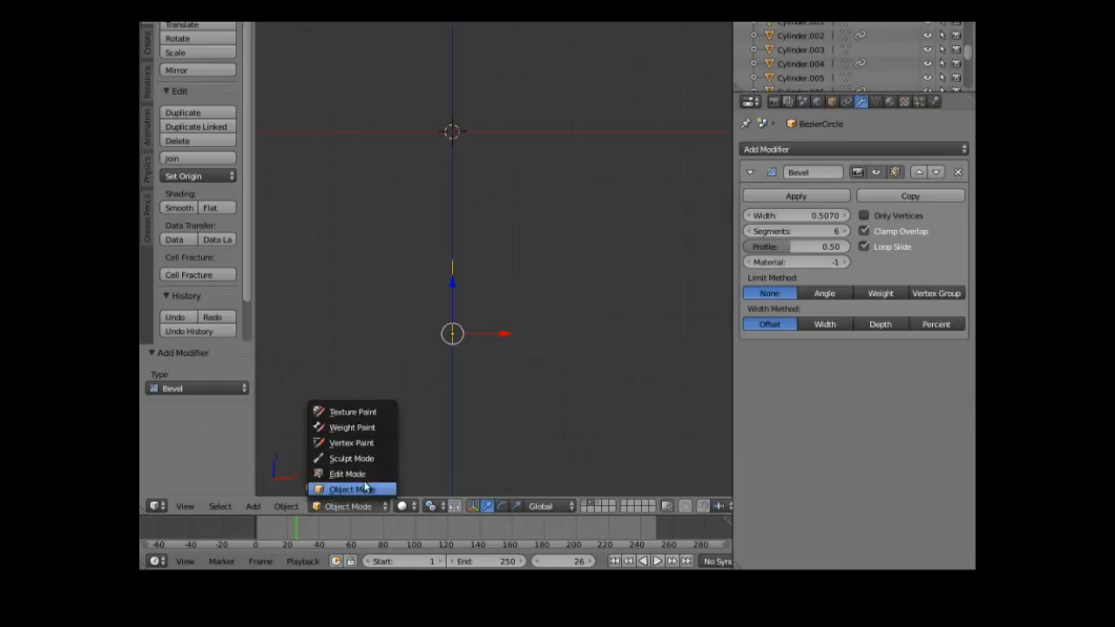
pyautogui.click(365, 475)
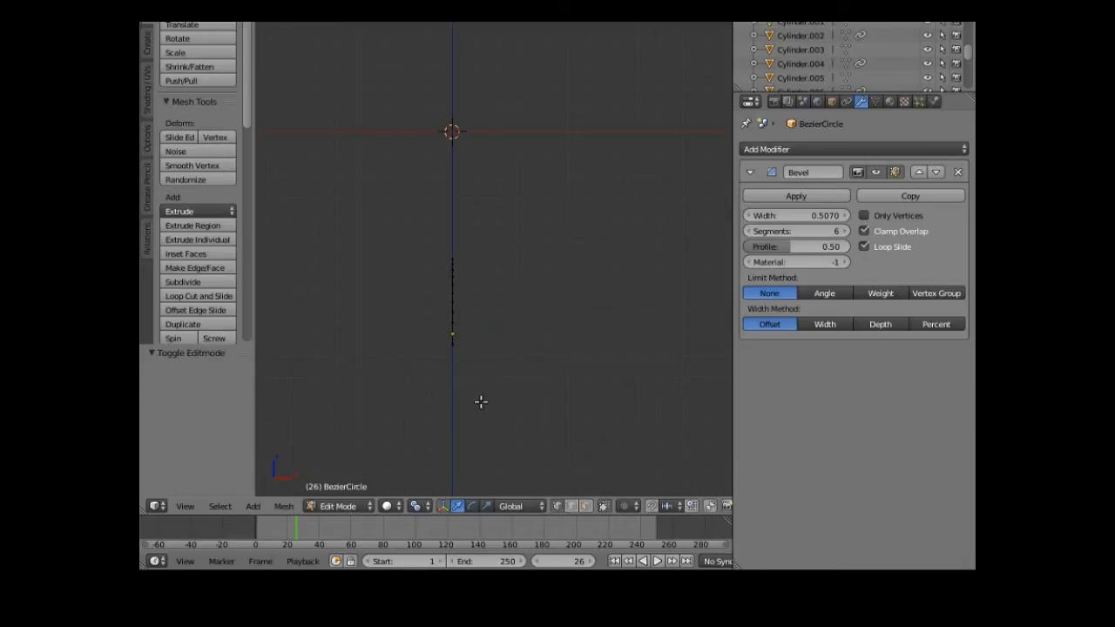
pyautogui.press('a')
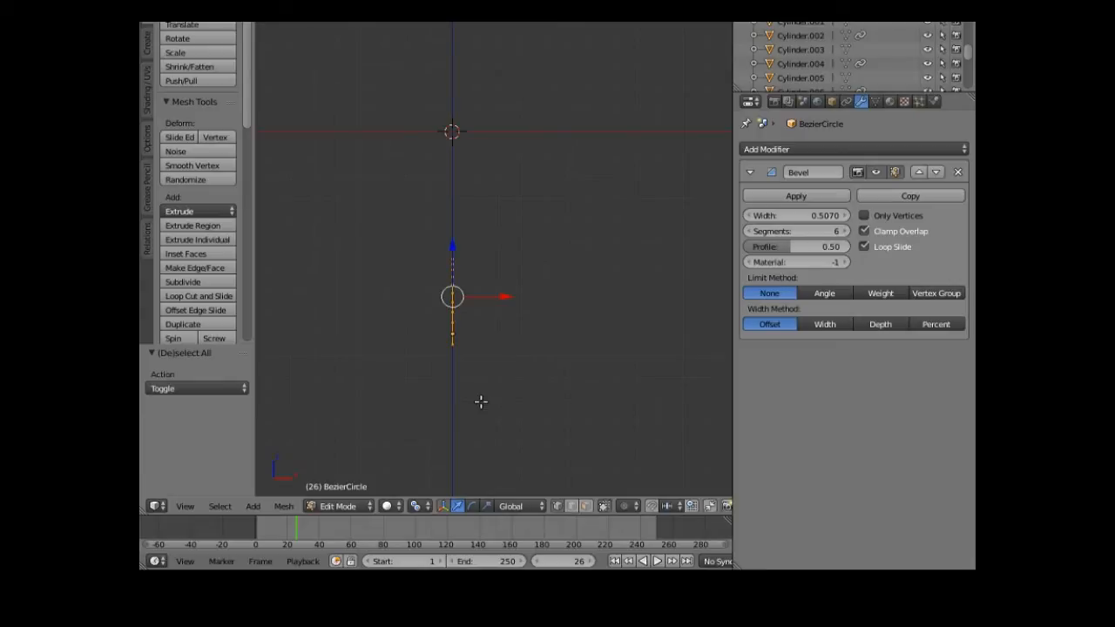
pyautogui.press('g')
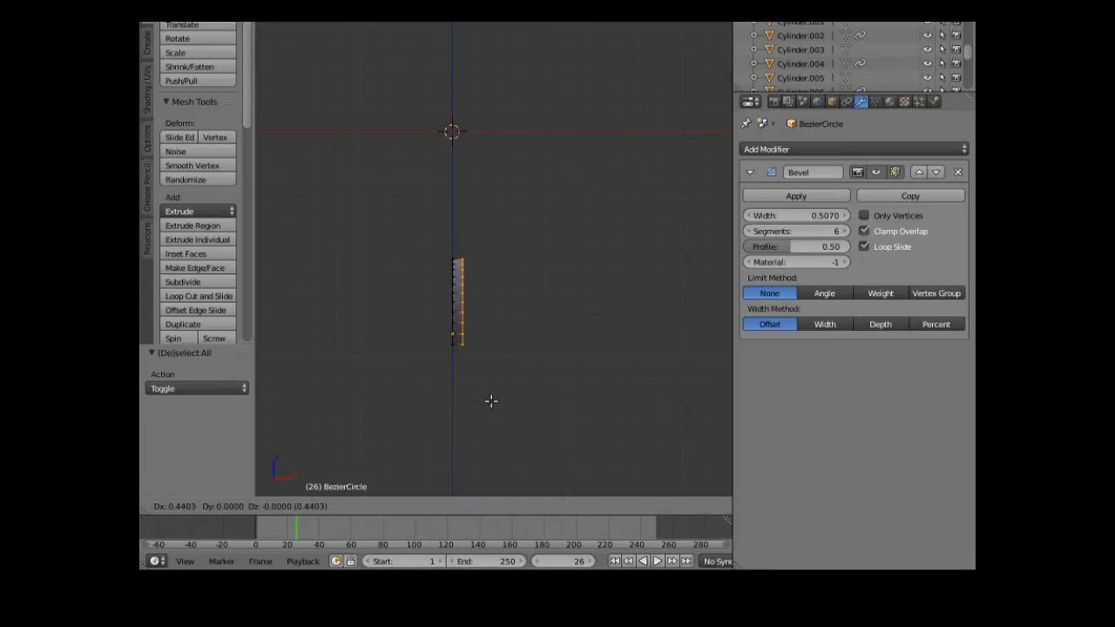
pyautogui.rightClick(491, 401)
pyautogui.moveTo(506, 294); pyautogui.dragTo(510, 296)
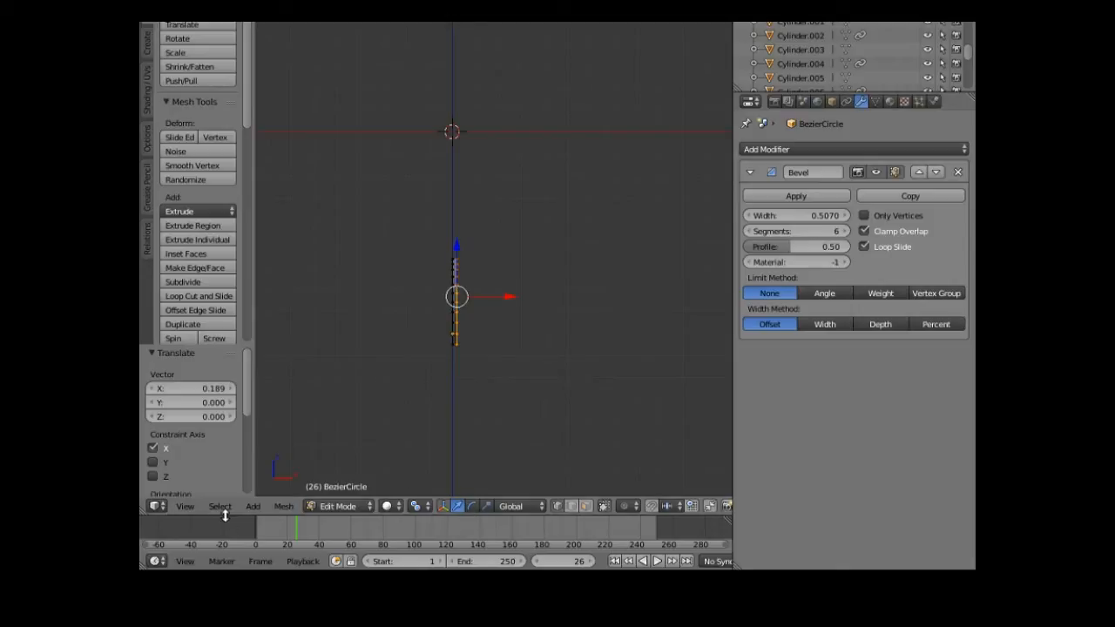
pyautogui.click(343, 506)
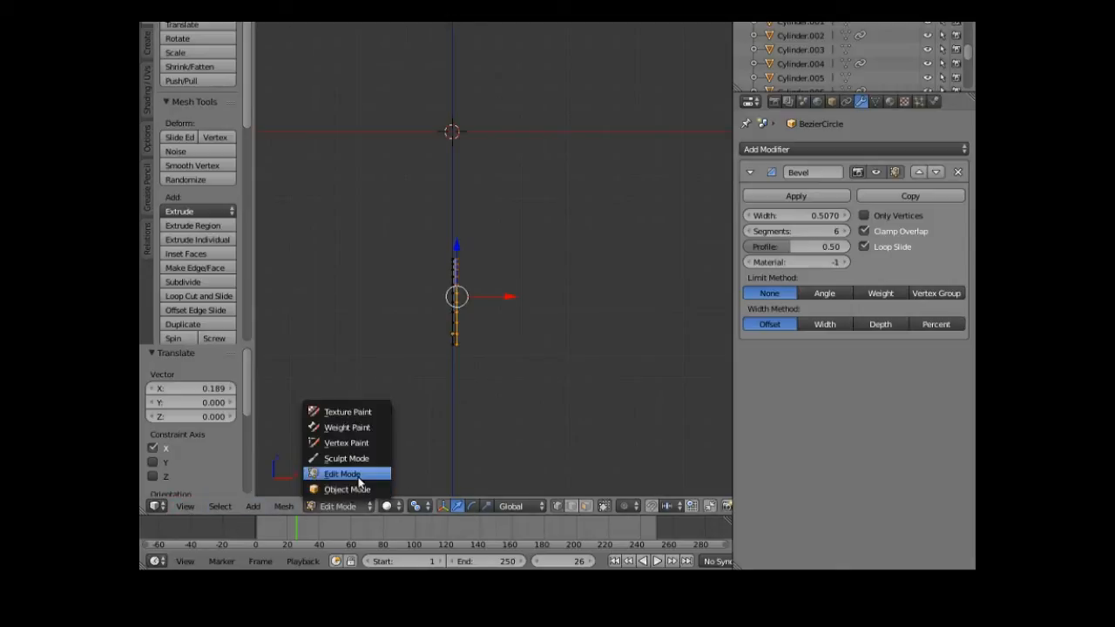
pyautogui.click(353, 490)
pyautogui.moveTo(407, 447); pyautogui.dragTo(522, 417, button='middle')
pyautogui.scroll(4, 523, 411)
pyautogui.moveTo(622, 432); pyautogui.dragTo(591, 425, button='middle')
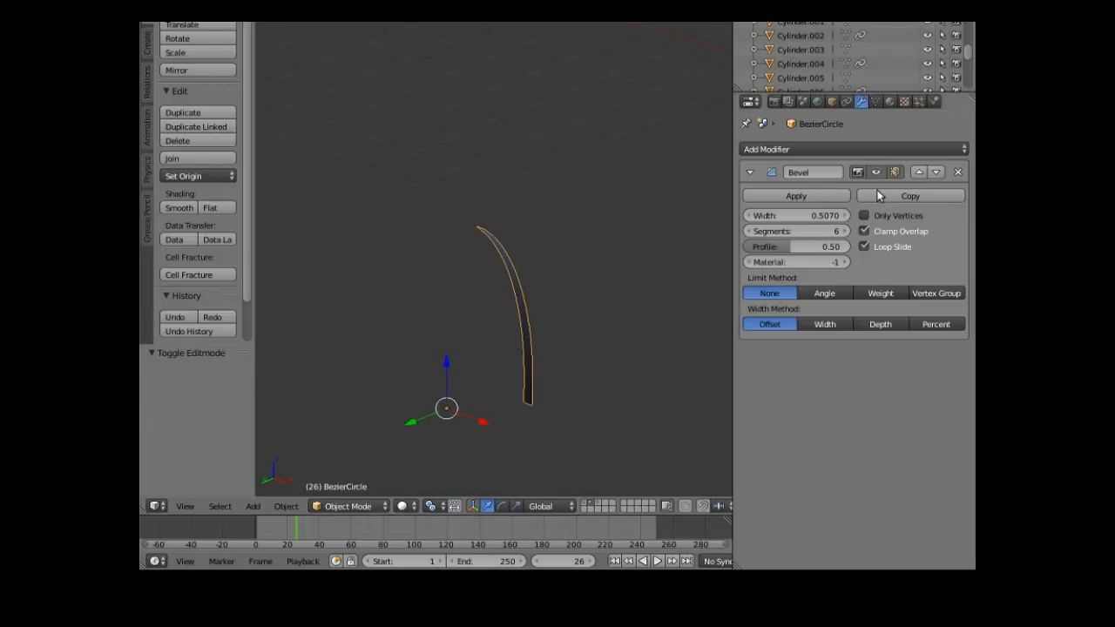
# - Replace the strip's Bevel modifier with a Solidify modifier of thickness 0.0570 and apply it
pyautogui.click(957, 172)
pyautogui.click(790, 151)
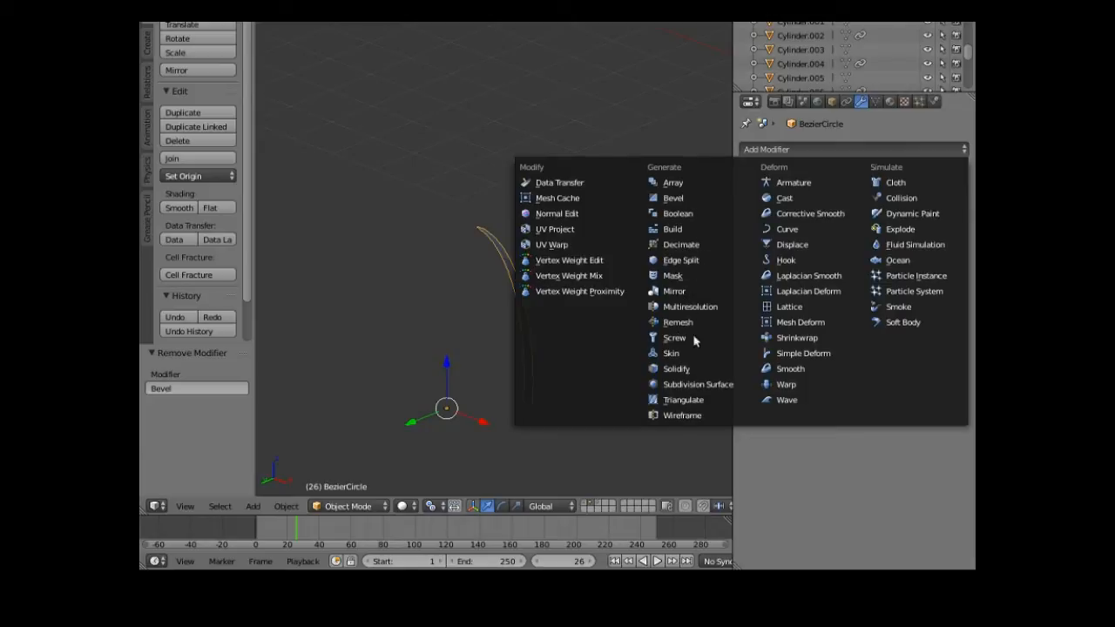
pyautogui.click(693, 372)
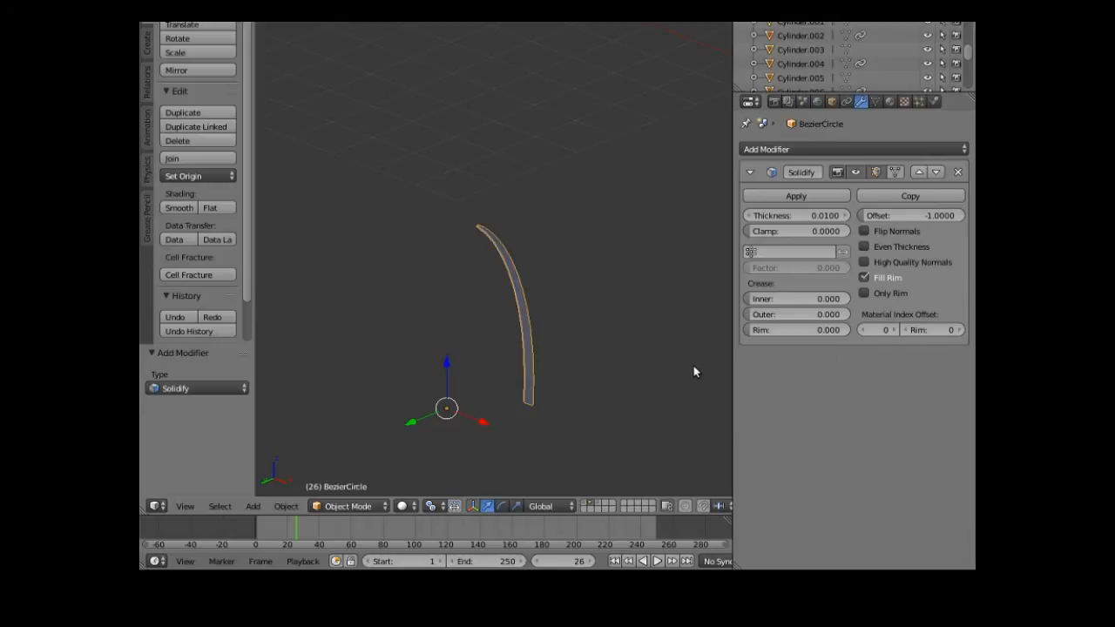
pyautogui.moveTo(754, 217); pyautogui.dragTo(798, 218)
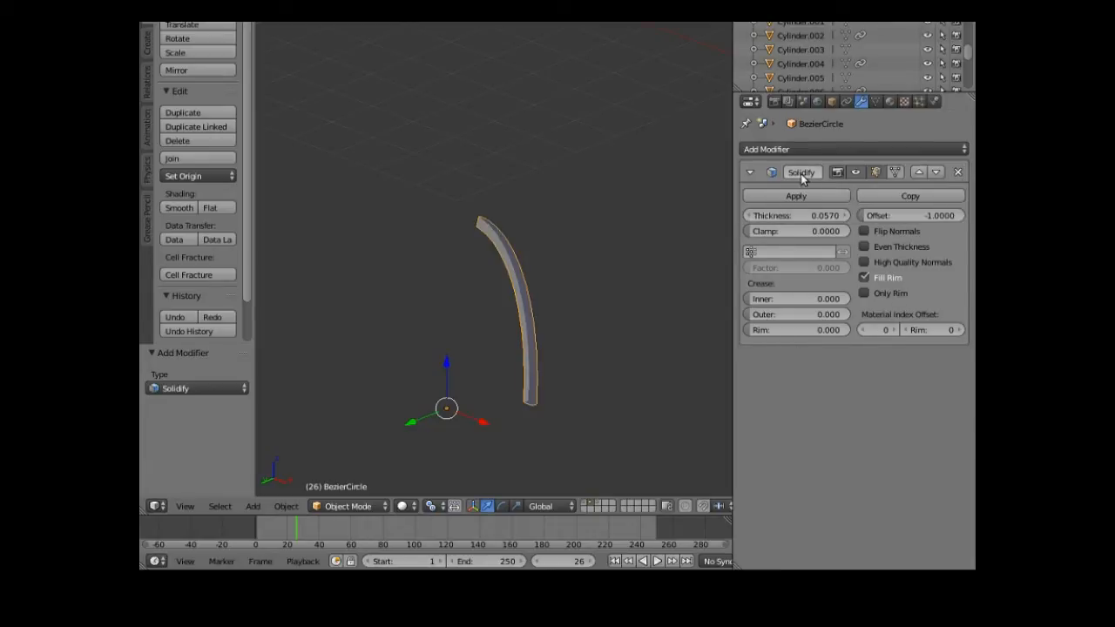
pyautogui.click(796, 197)
# - Add a Bevel modifier to the thickened strip with 3 segments and a width of 0.4140
pyautogui.click(870, 149)
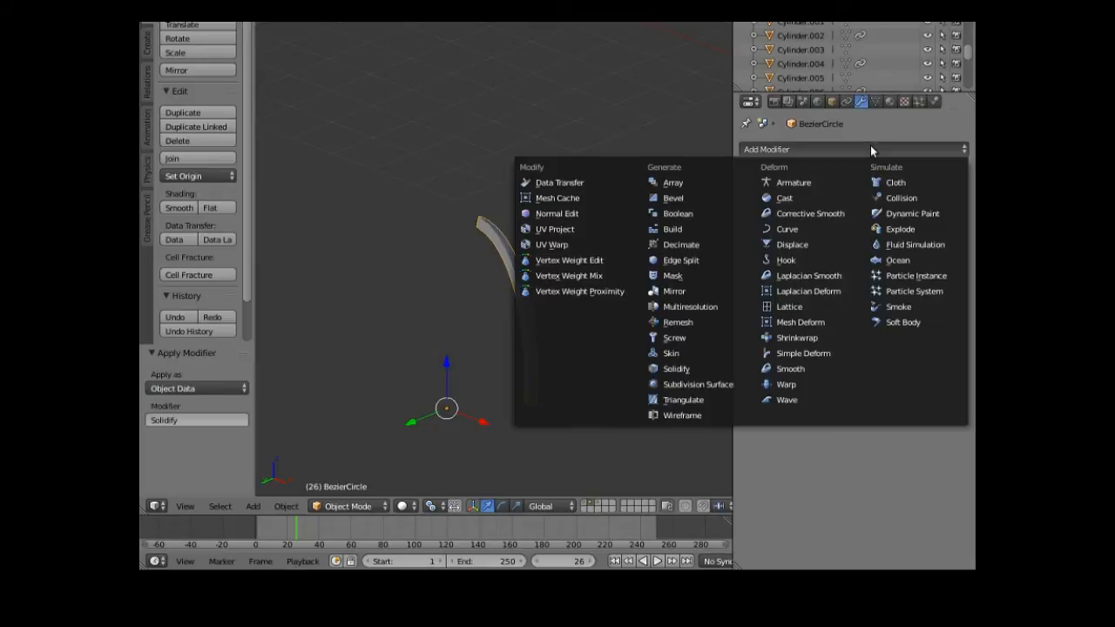
pyautogui.click(682, 197)
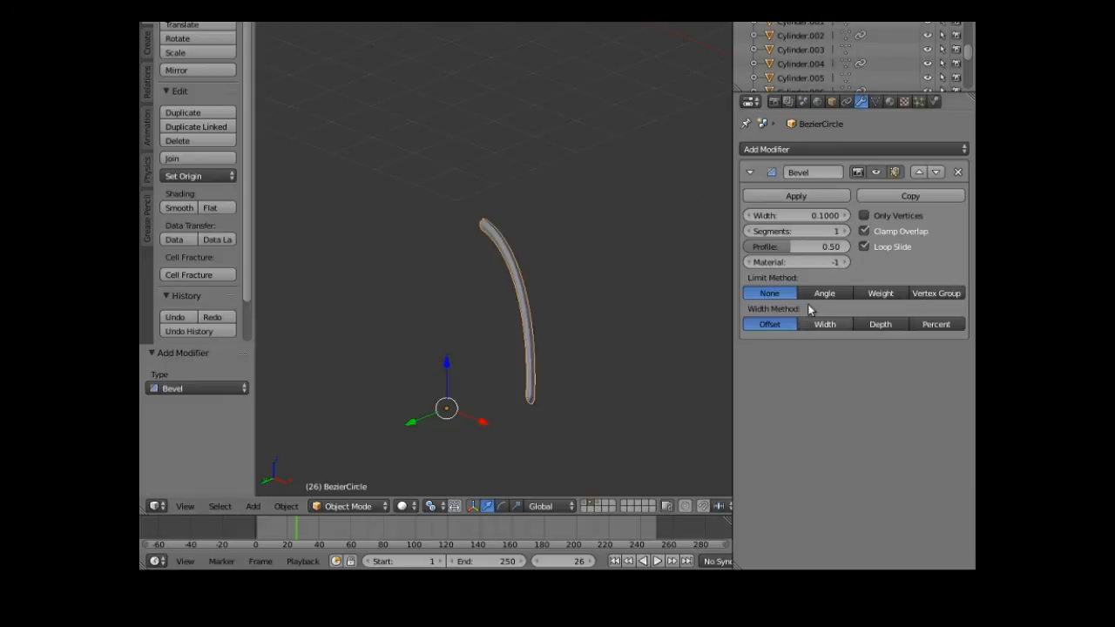
pyautogui.click(844, 232)
pyautogui.click(844, 232)
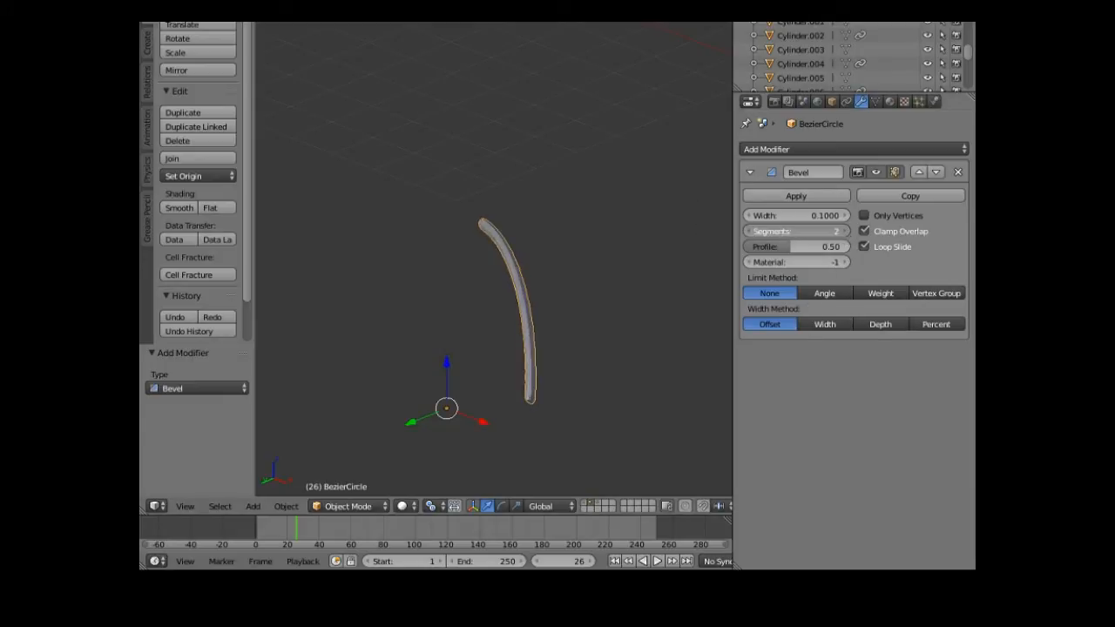
pyautogui.moveTo(764, 221); pyautogui.dragTo(768, 221)
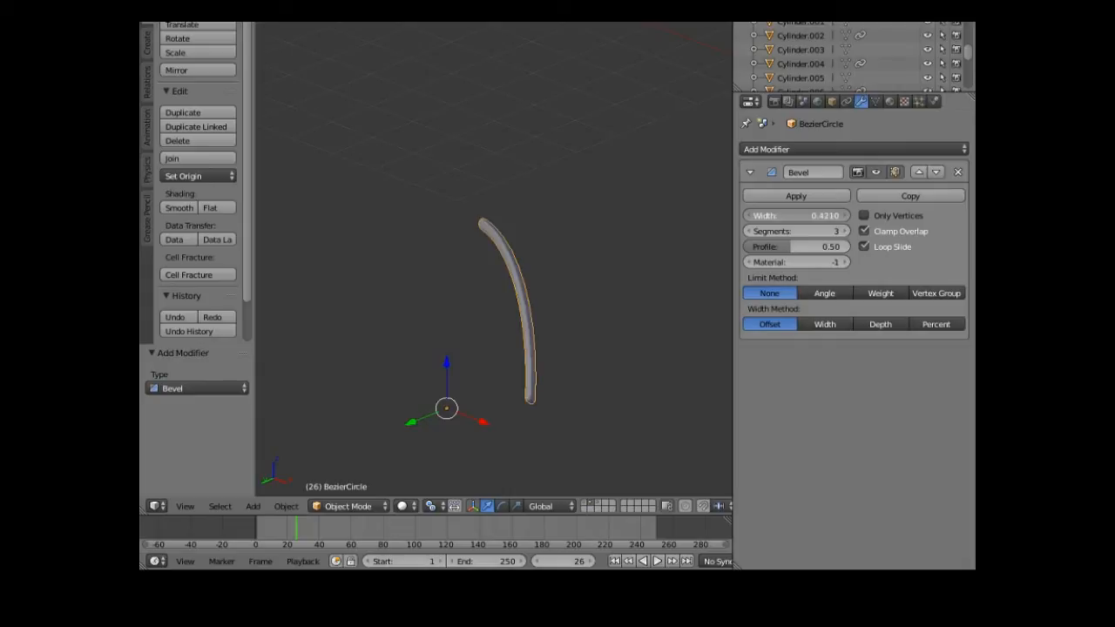
pyautogui.moveTo(768, 221); pyautogui.dragTo(767, 221)
# - Move the beveled strip back to the first layer and show that layer with the segmented body
pyautogui.moveTo(568, 406)
pyautogui.mouseDown(button='middle')
pyautogui.moveTo(535, 336)
pyautogui.moveTo(649, 406)
pyautogui.moveTo(548, 405)
pyautogui.mouseUp(button='middle')
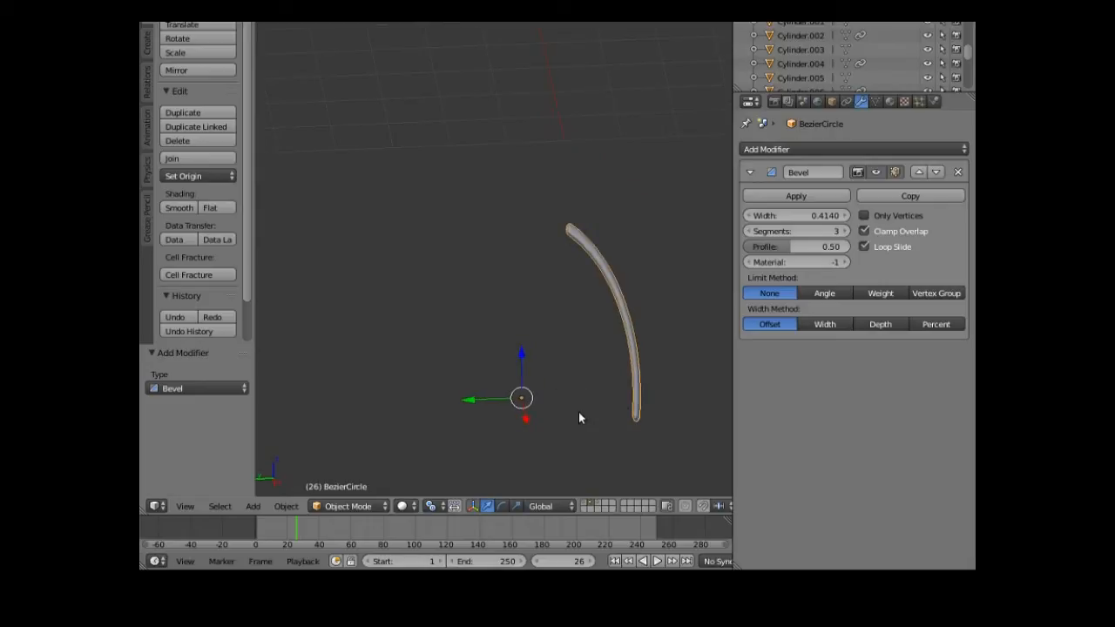
pyautogui.press('m')
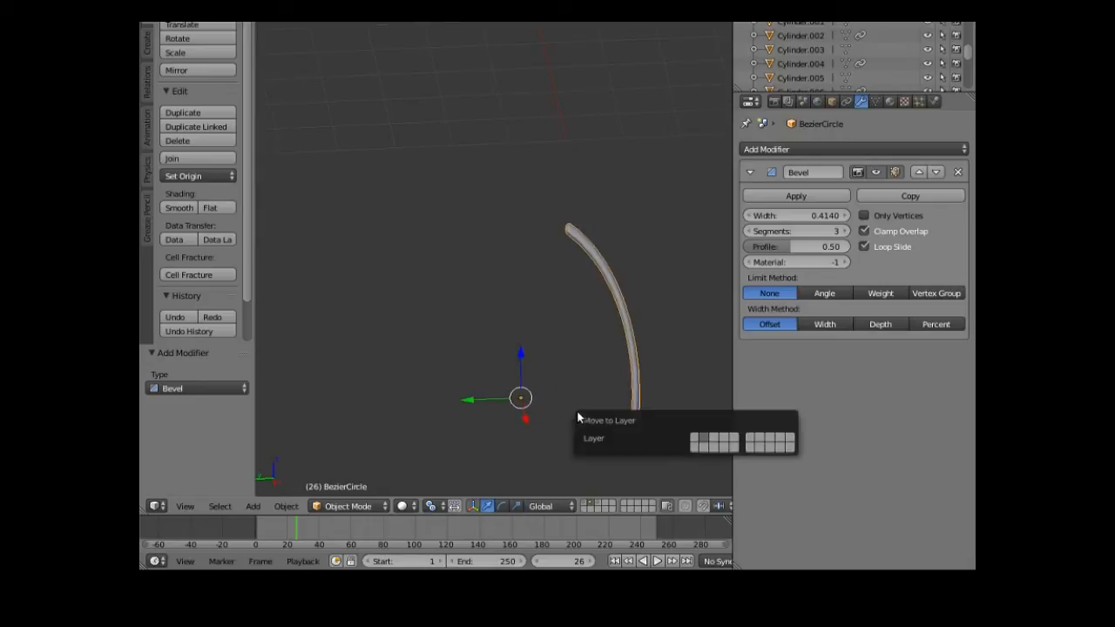
pyautogui.click(695, 442)
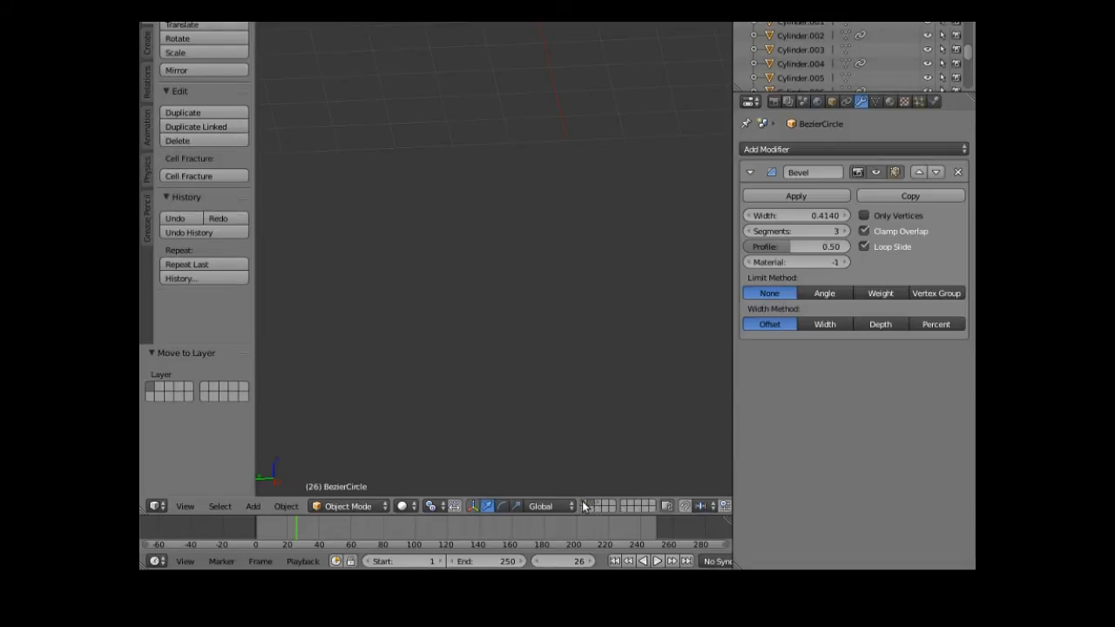
pyautogui.click(585, 504)
# - Shift the strip -0.098 along X to centre it on the tip of the body
pyautogui.moveTo(561, 442); pyautogui.dragTo(420, 378, button='middle')
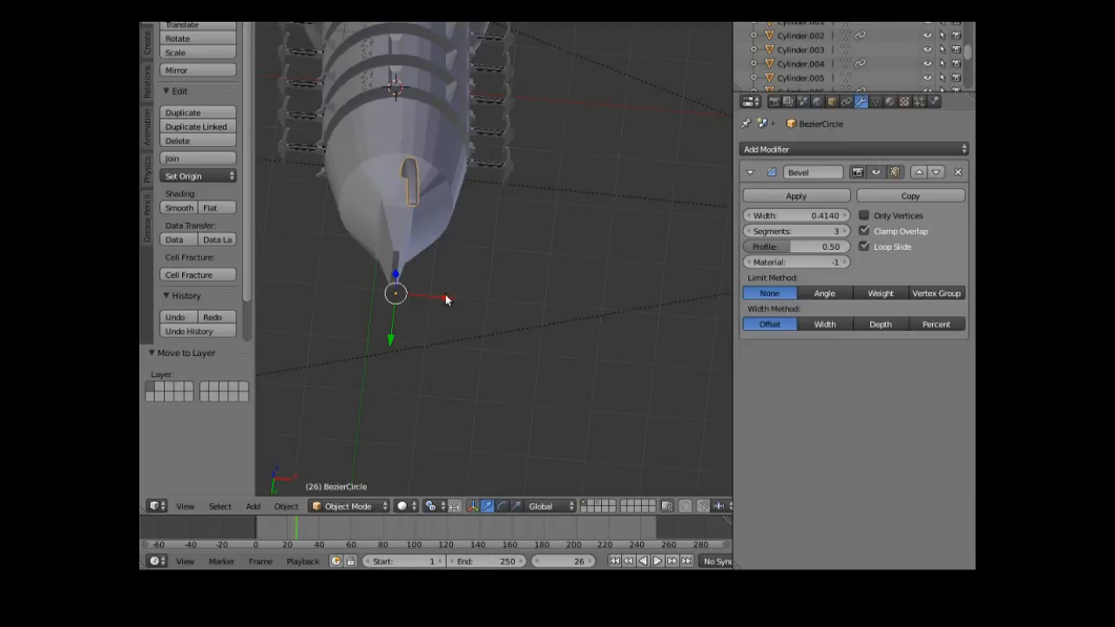
pyautogui.moveTo(445, 293); pyautogui.dragTo(440, 301)
pyautogui.moveTo(411, 345); pyautogui.dragTo(485, 407, button='middle')
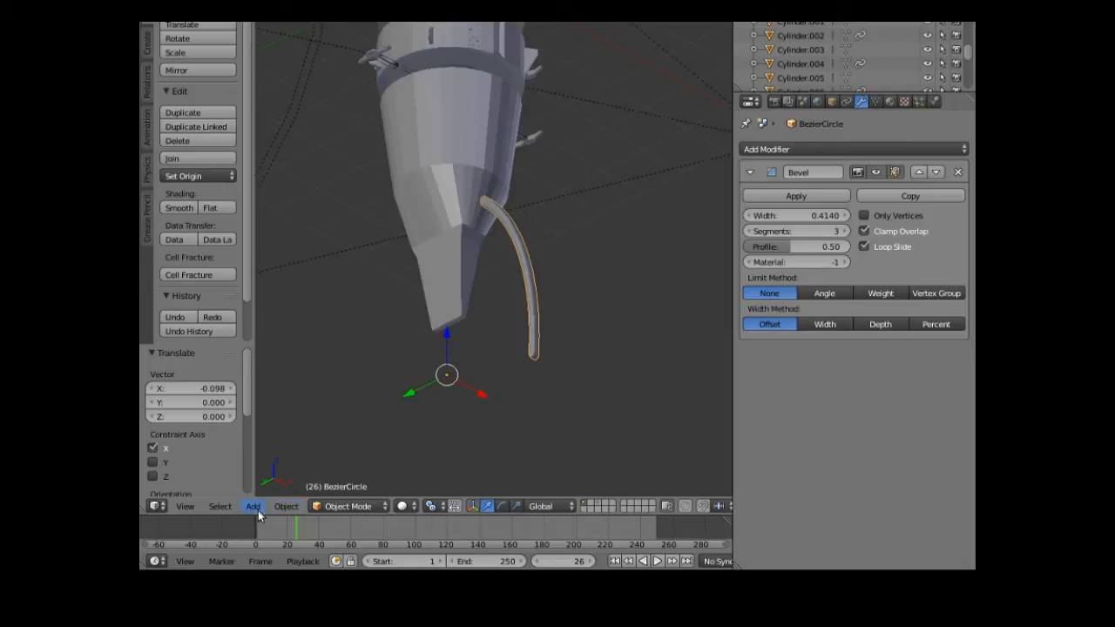
# - Put the strip in Edit Mode and enable proportional editing
pyautogui.click(220, 505)
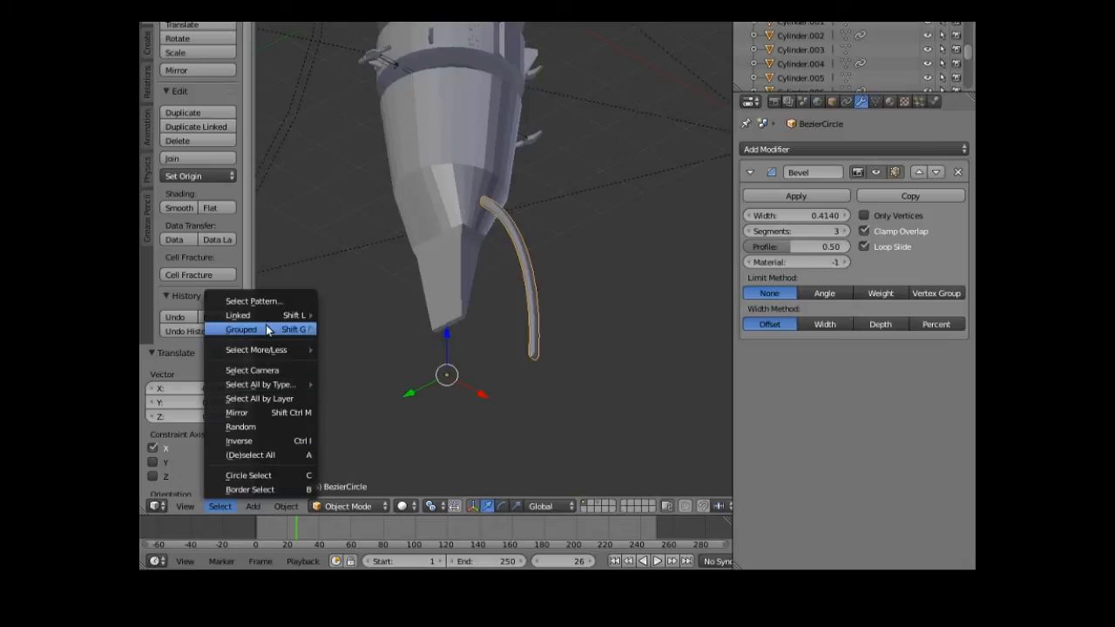
pyautogui.click(370, 507)
pyautogui.click(348, 474)
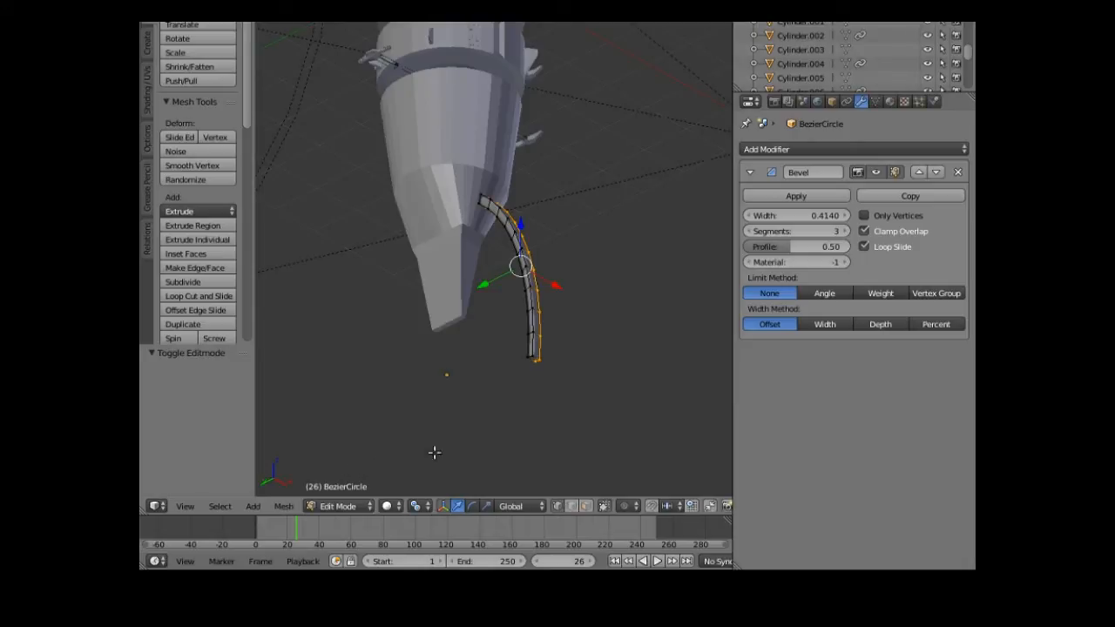
pyautogui.click(261, 506)
pyautogui.click(284, 506)
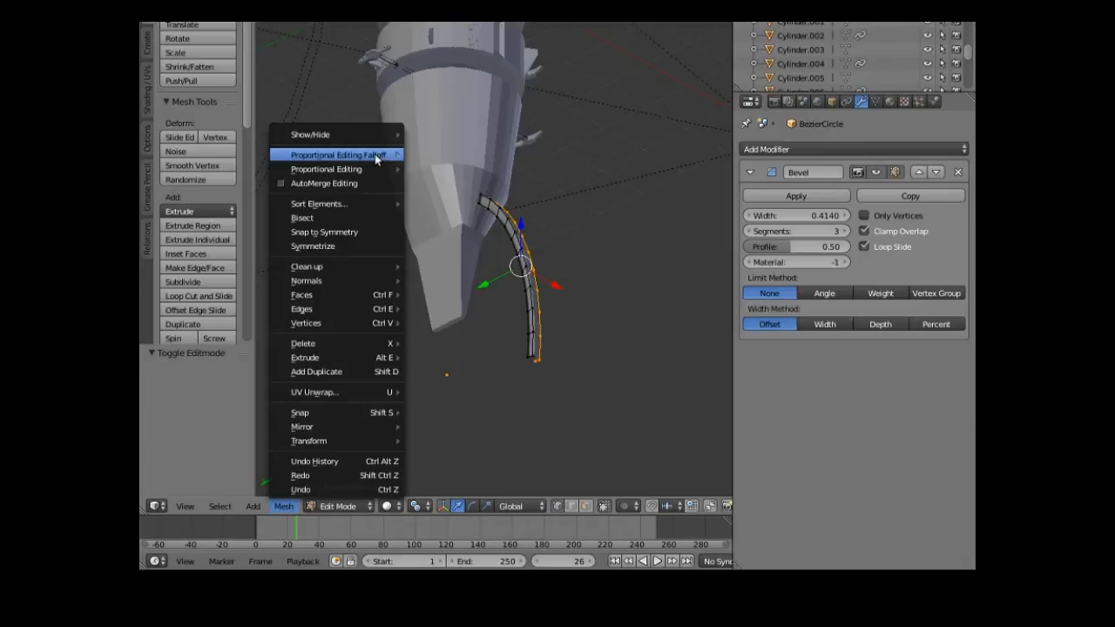
pyautogui.moveTo(375, 169)
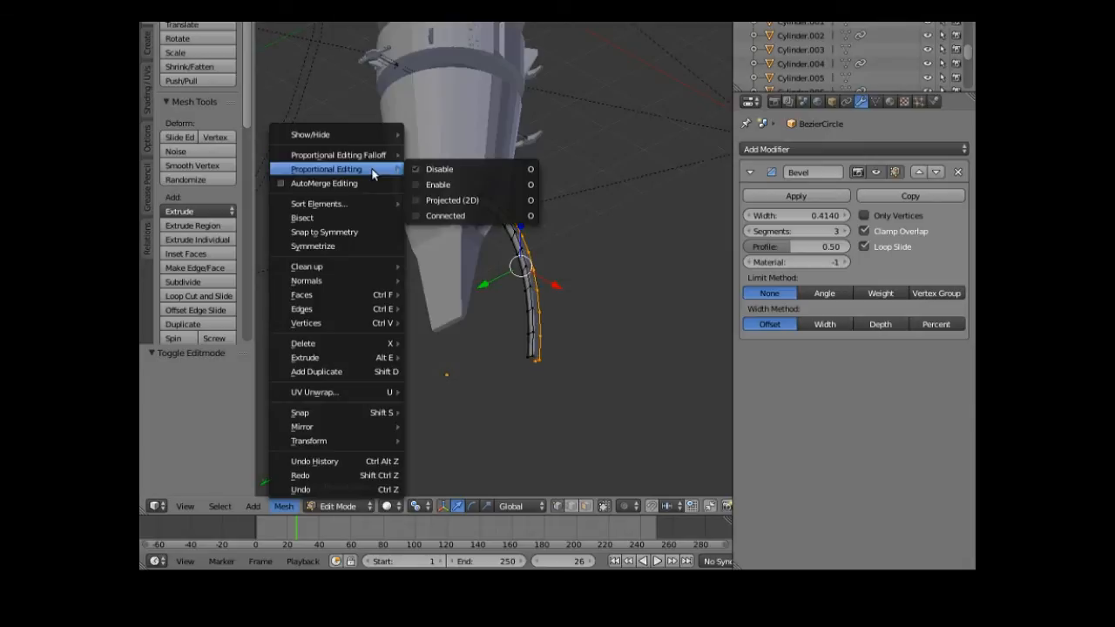
pyautogui.click(428, 181)
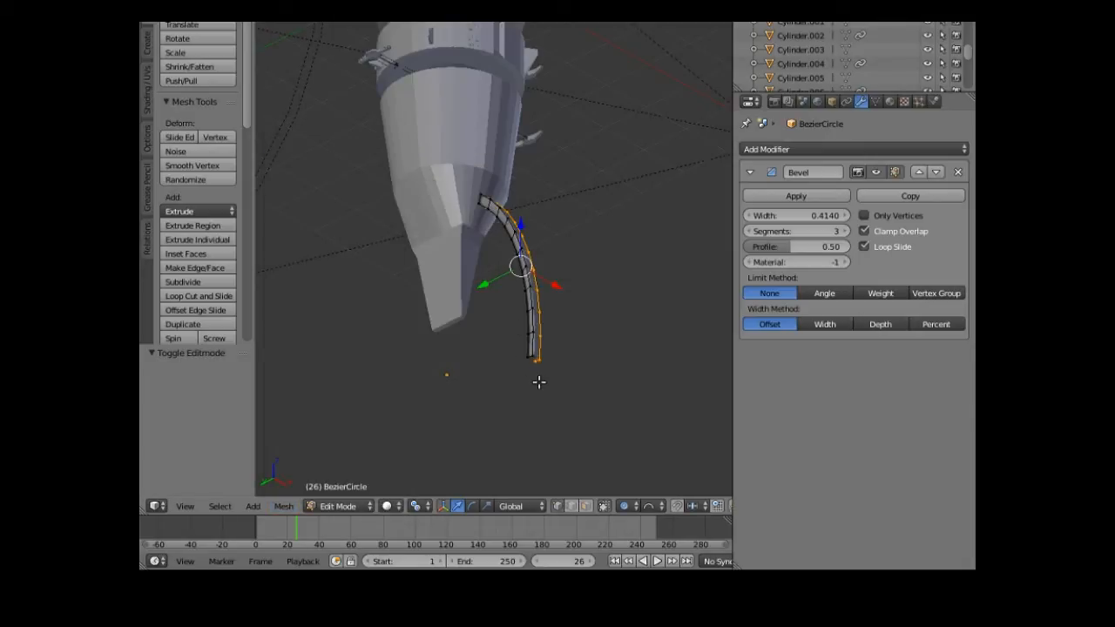
# - Scale the strip's lower end to about 0.569 with a proportional size of about 2.14, tapering it toward that end
pyautogui.moveTo(533, 382); pyautogui.dragTo(527, 365, button='middle')
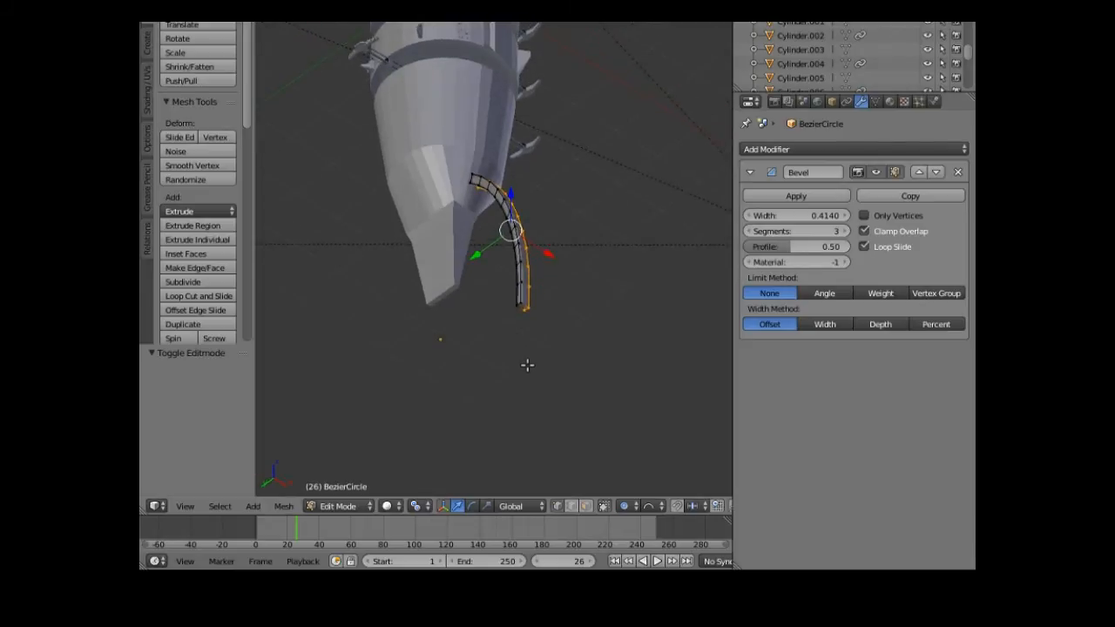
pyautogui.rightClick(522, 305)
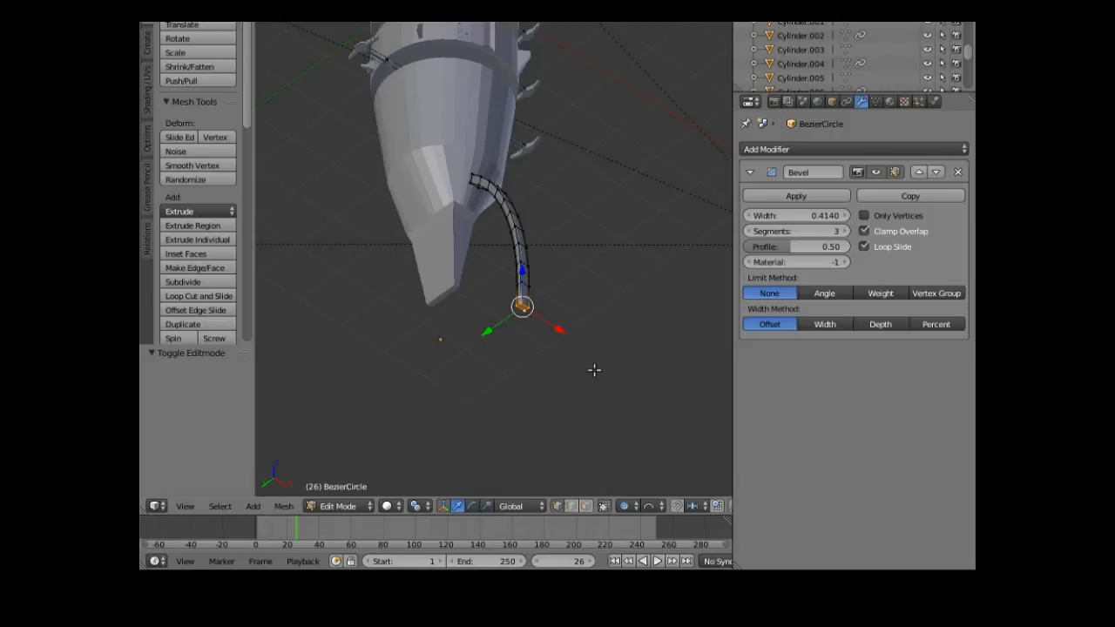
pyautogui.press('s')
pyautogui.scroll(-4, 592, 367)
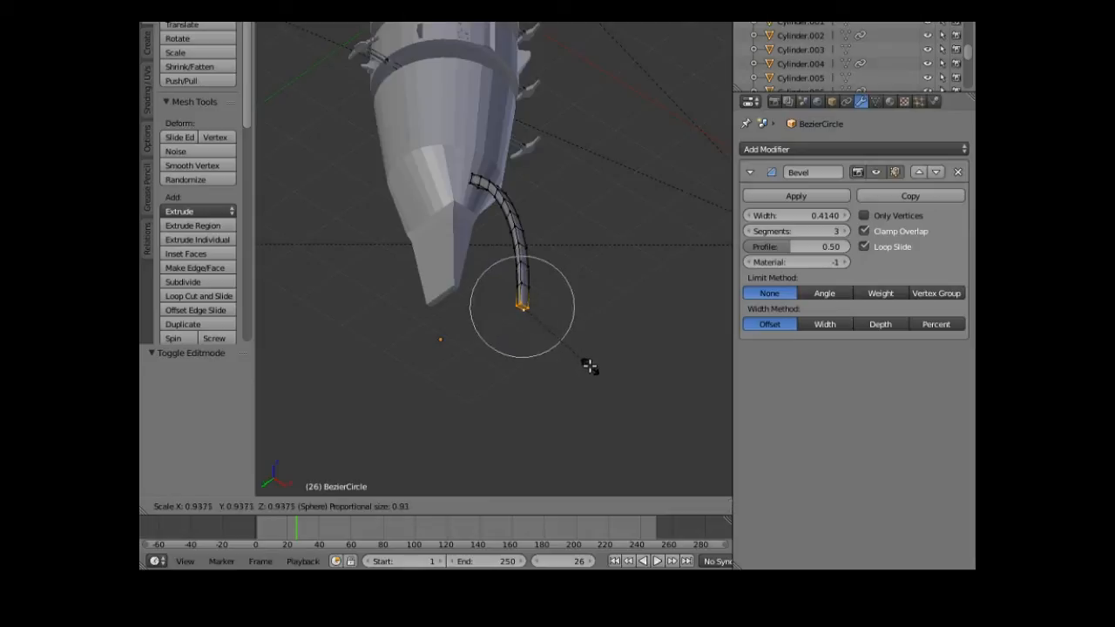
pyautogui.scroll(-2, 589, 367)
pyautogui.scroll(-3, 588, 365)
pyautogui.scroll(-1, 583, 362)
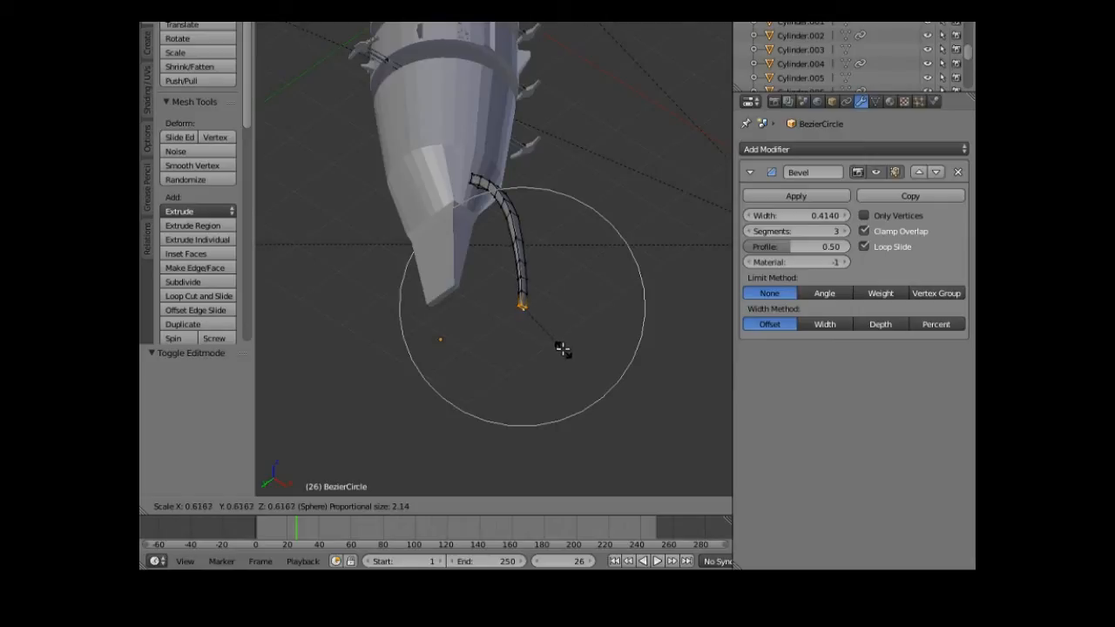
pyautogui.click(560, 345)
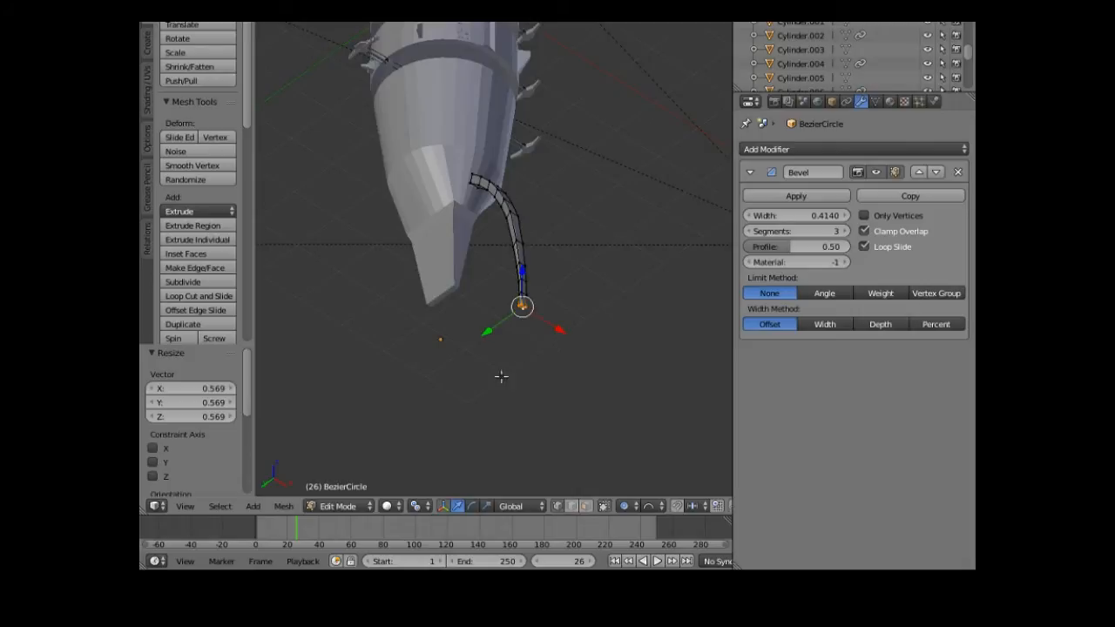
pyautogui.moveTo(490, 380)
pyautogui.mouseDown(button='middle')
pyautogui.moveTo(423, 368)
pyautogui.moveTo(489, 361)
pyautogui.mouseUp(button='middle')
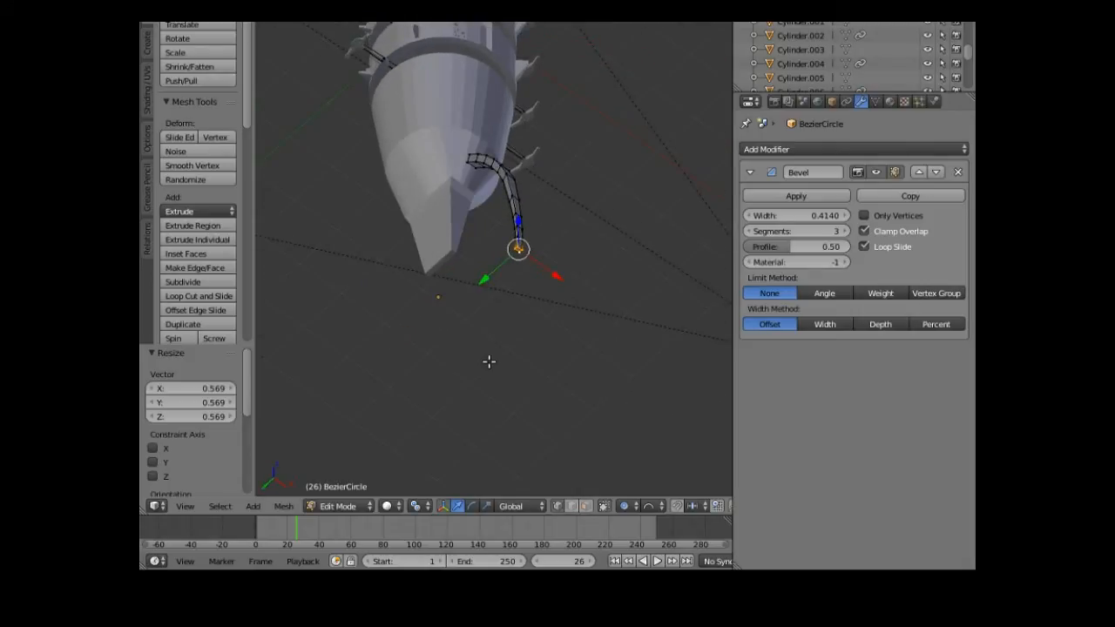
# - Return to Object Mode, move the tapered strip to the second layer, and show only that layer
pyautogui.click(185, 505)
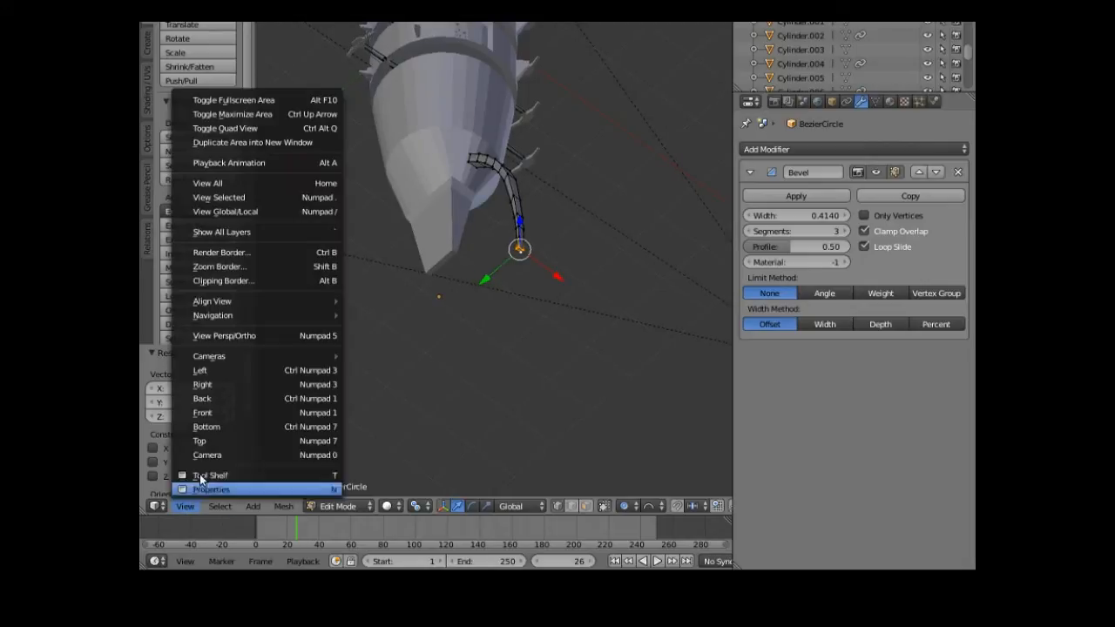
pyautogui.click(230, 413)
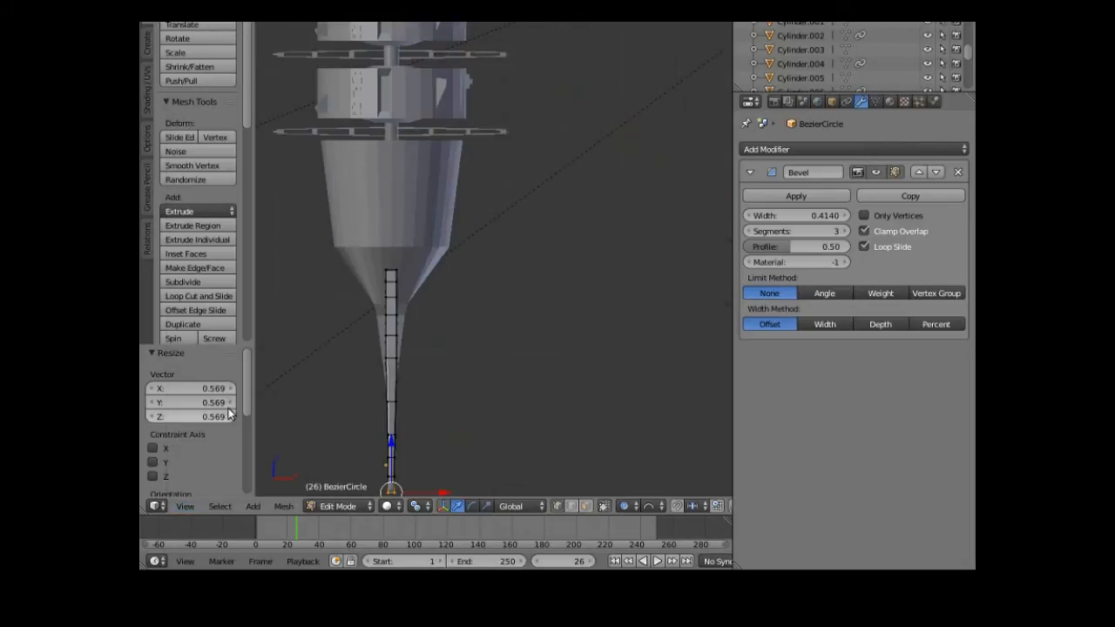
pyautogui.click(184, 505)
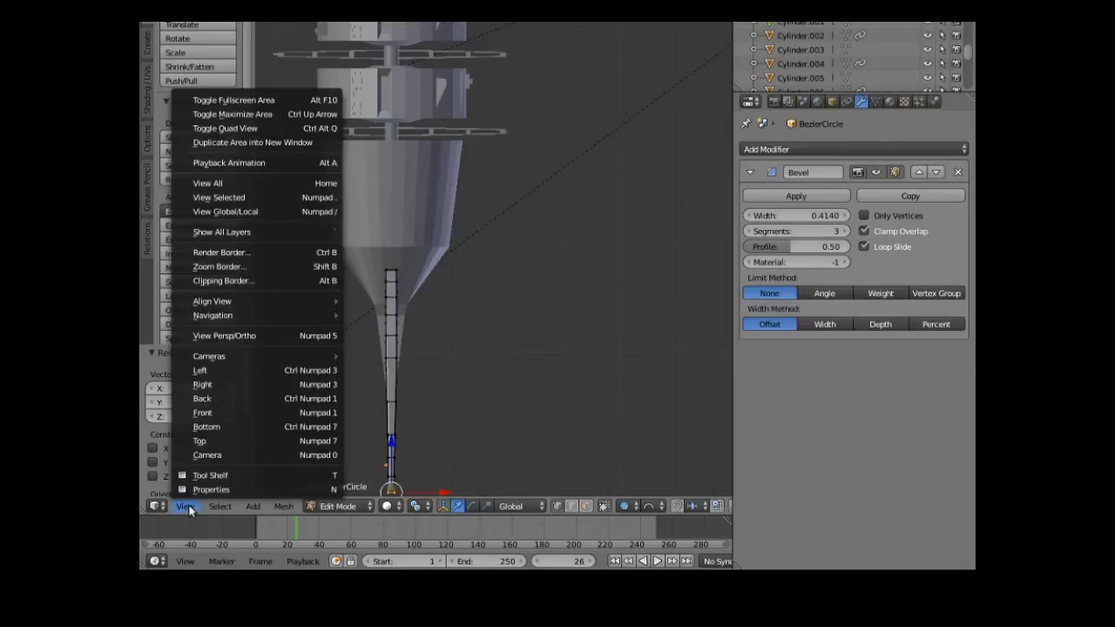
pyautogui.click(219, 442)
pyautogui.moveTo(346, 436); pyautogui.dragTo(540, 294, button='middle')
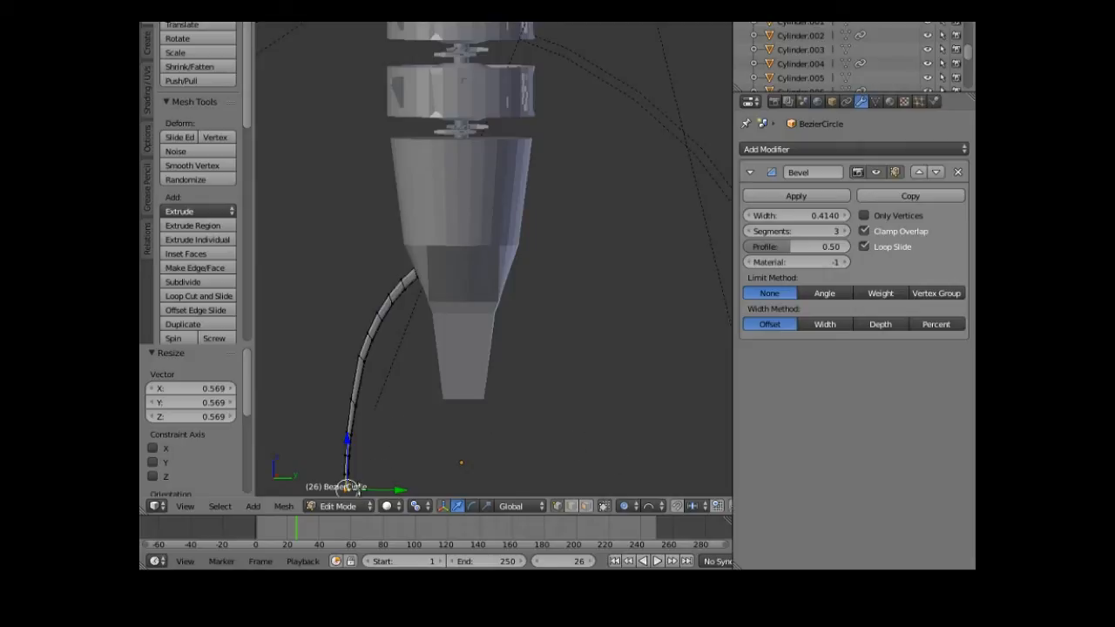
pyautogui.click(345, 506)
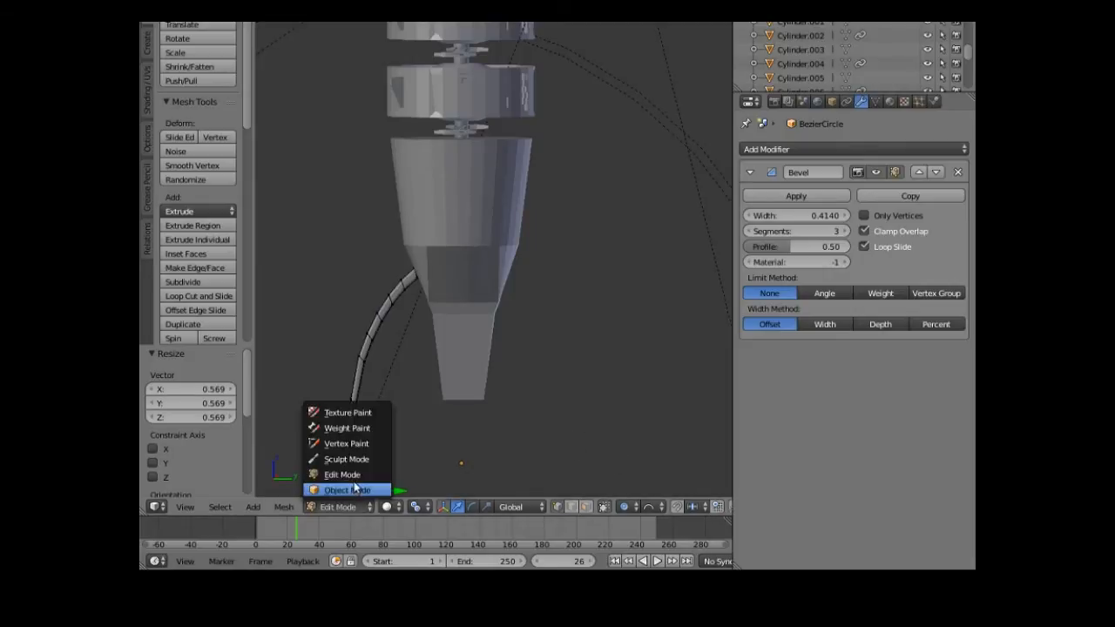
pyautogui.click(354, 490)
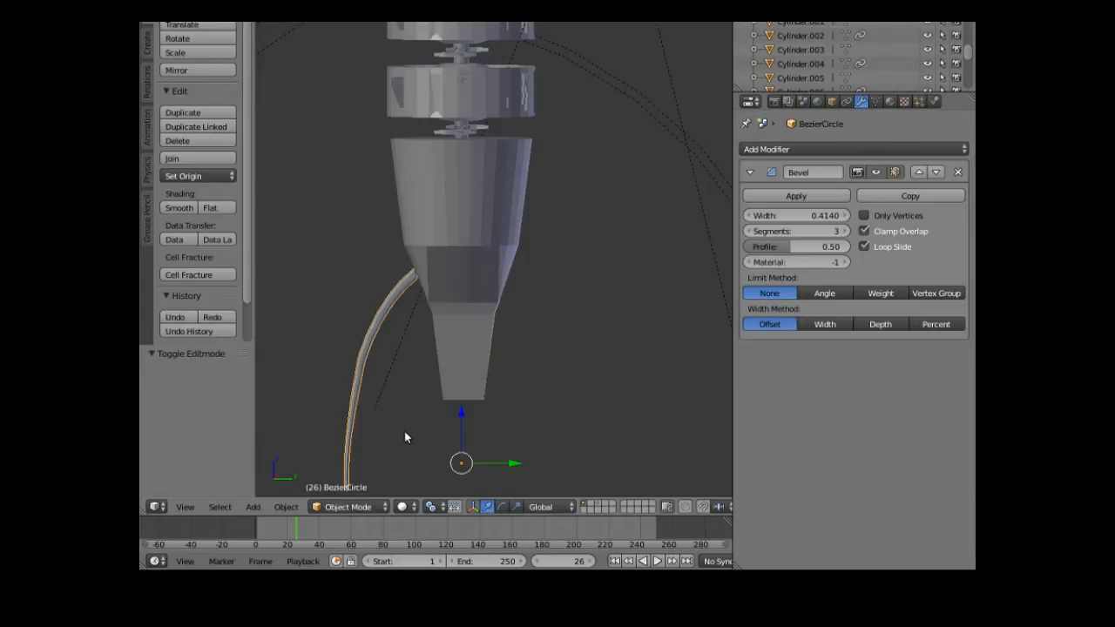
pyautogui.press('m')
pyautogui.press('m')
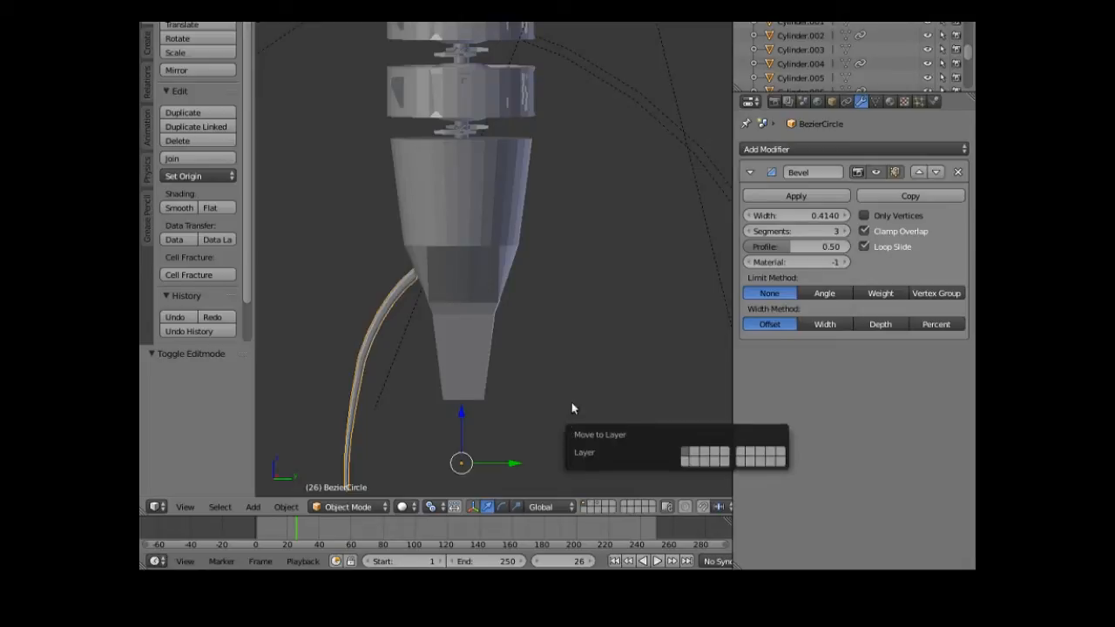
pyautogui.click(694, 452)
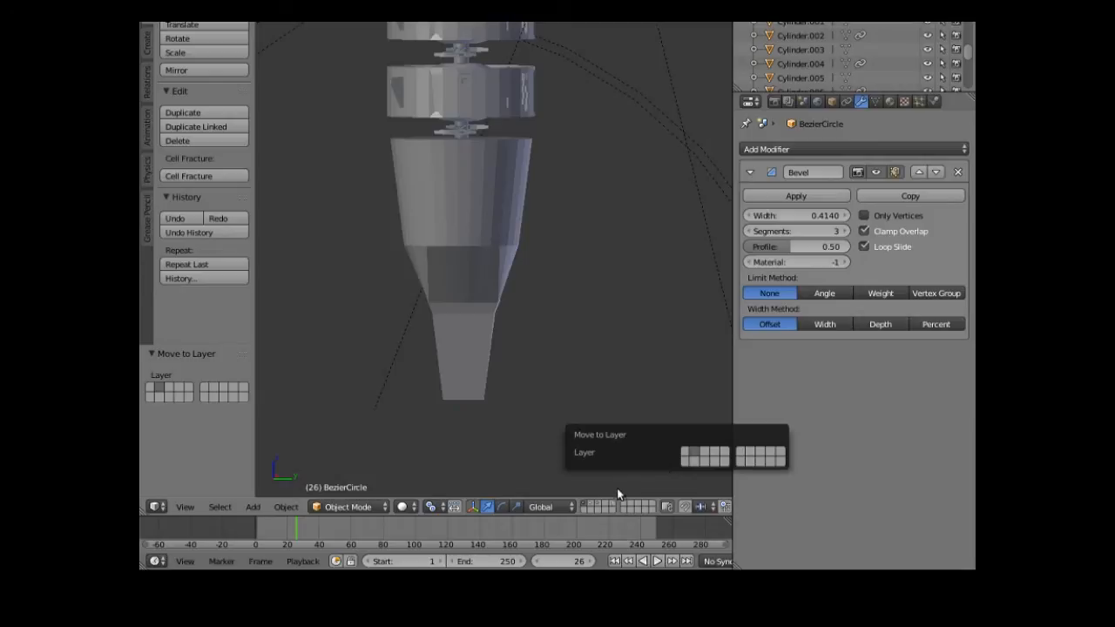
pyautogui.click(590, 506)
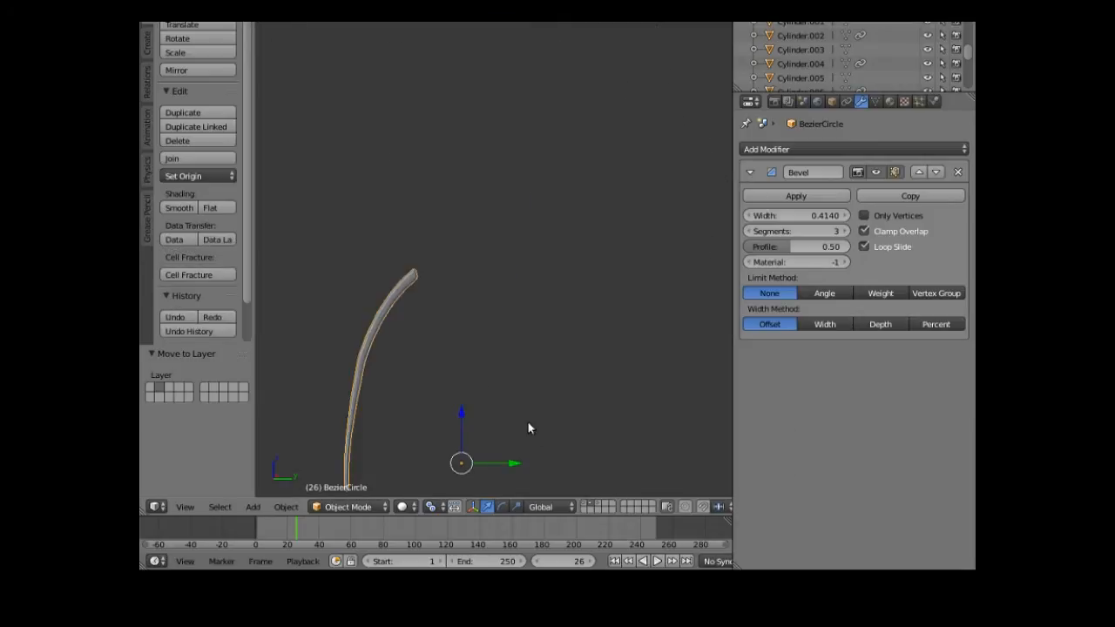
# - Put the strip in Edit Mode and select the underside vertices of the last segment at its upper end
pyautogui.click(367, 509)
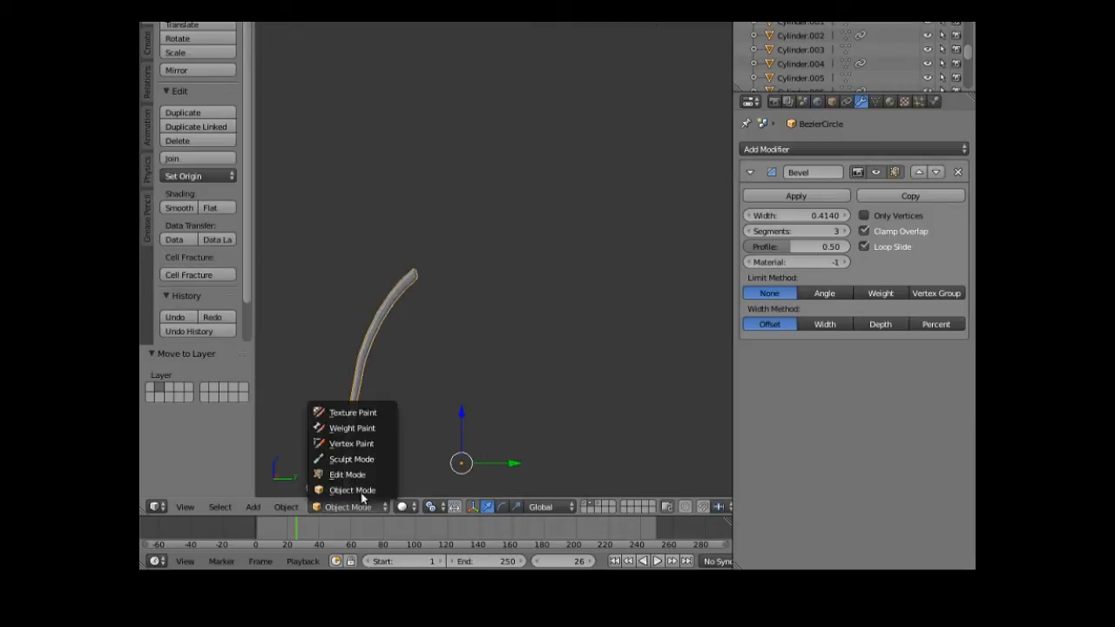
pyautogui.click(368, 472)
pyautogui.moveTo(398, 453); pyautogui.dragTo(421, 436, button='middle')
pyautogui.scroll(4, 424, 436)
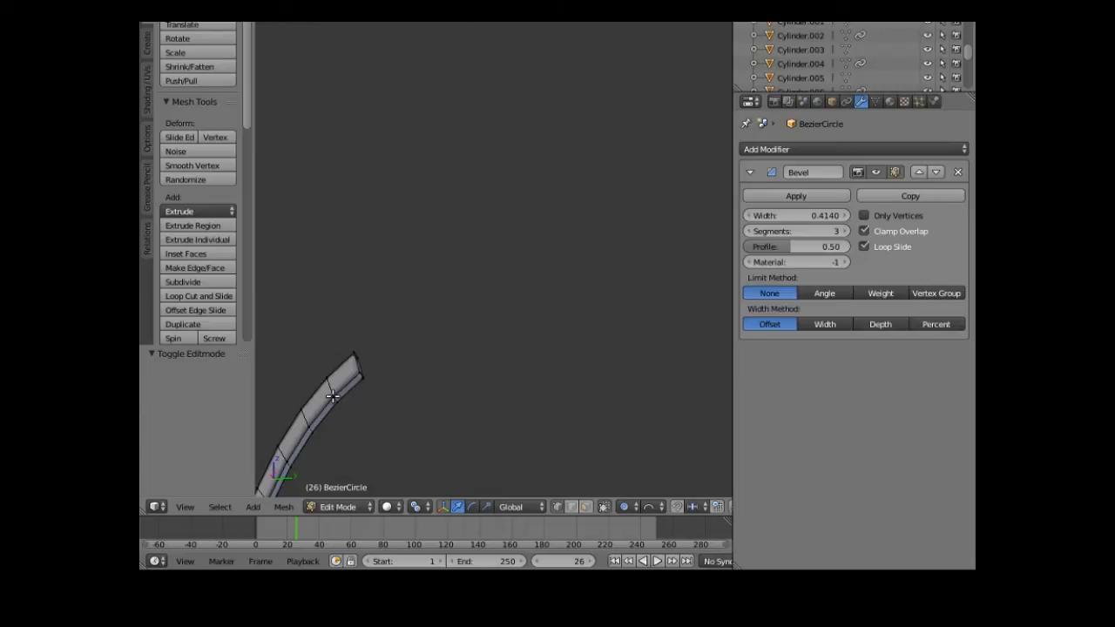
pyautogui.rightClick(333, 396)
pyautogui.keyDown('shift'); pyautogui.rightClick(359, 373); pyautogui.keyUp('shift')
pyautogui.keyDown('shift'); pyautogui.rightClick(364, 378); pyautogui.keyUp('shift')
pyautogui.keyDown('shift'); pyautogui.rightClick(337, 403); pyautogui.keyUp('shift')
# - Disable proportional editing and move the selected underside vertices -0.122 along Z
pyautogui.click(287, 508)
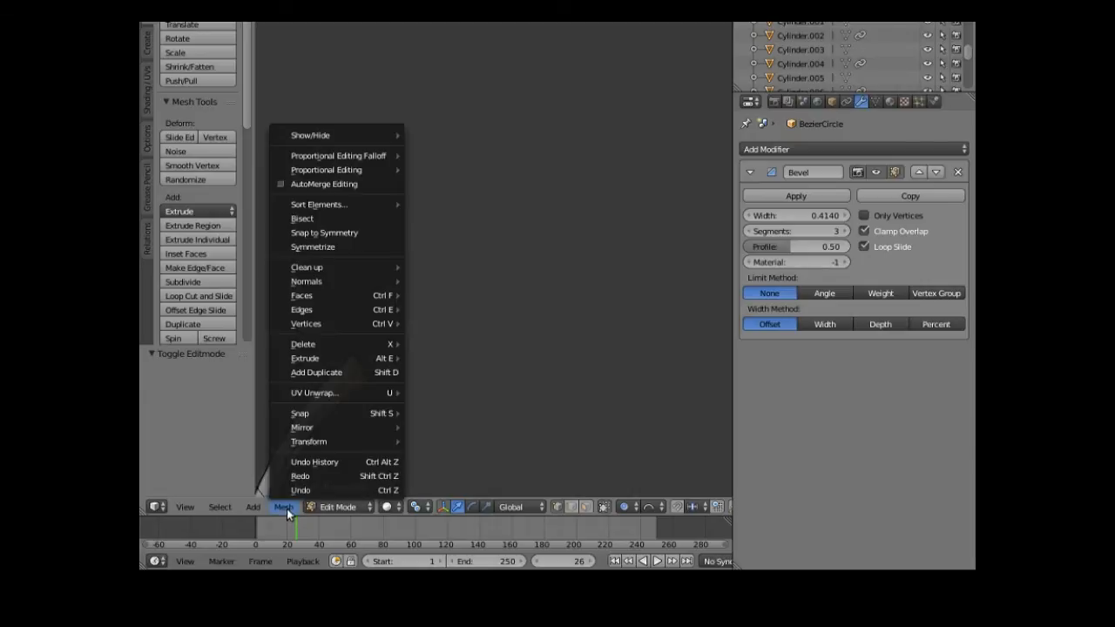
pyautogui.moveTo(364, 171)
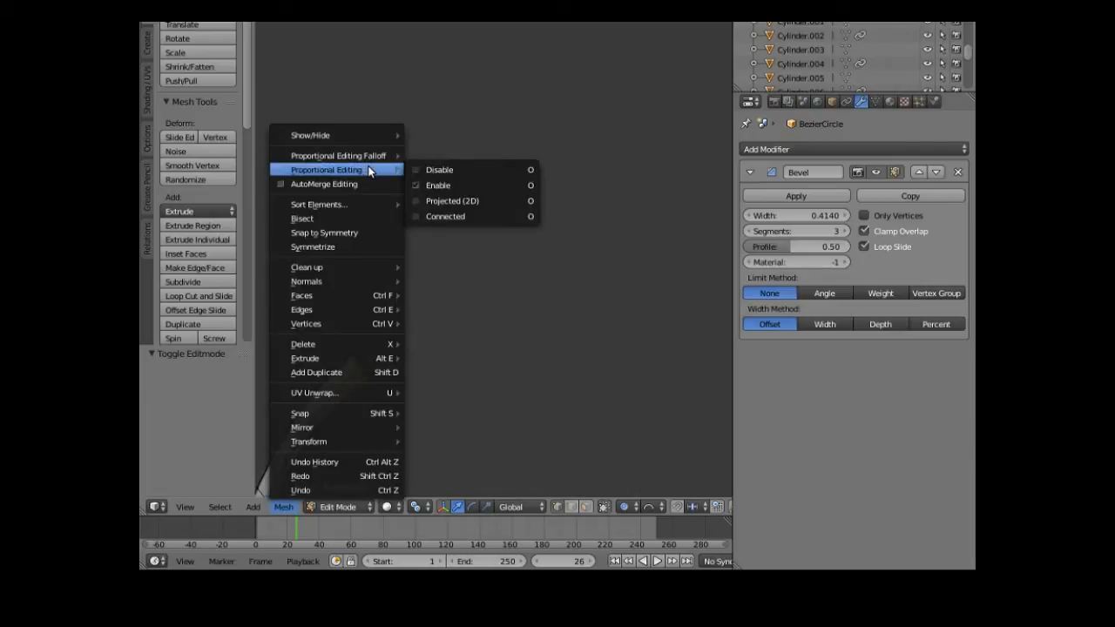
pyautogui.click(424, 170)
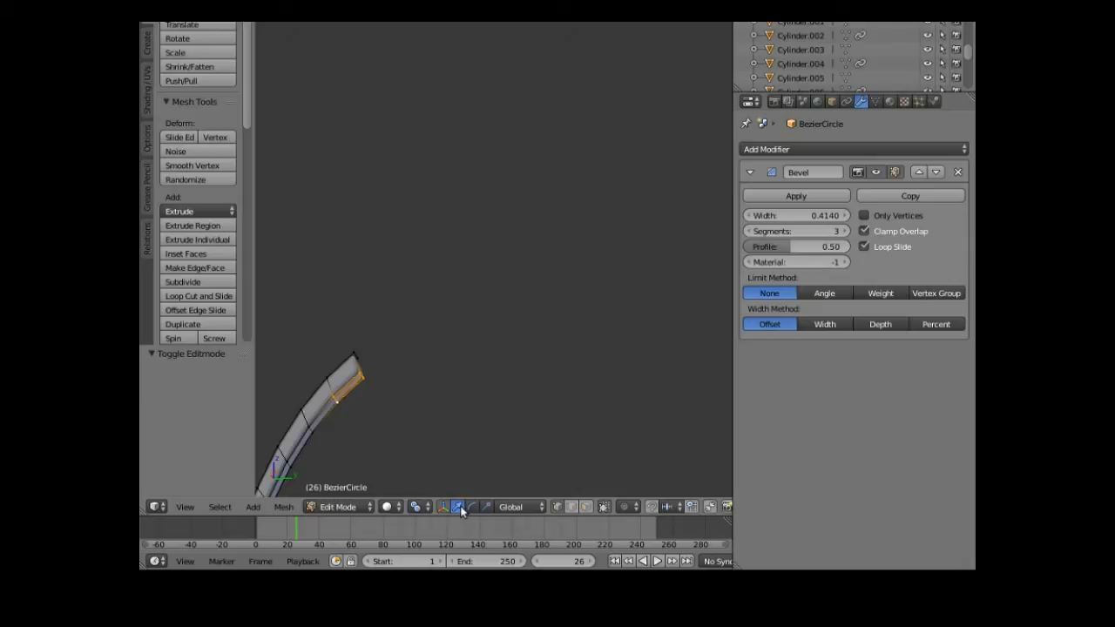
pyautogui.scroll(-4, 407, 461)
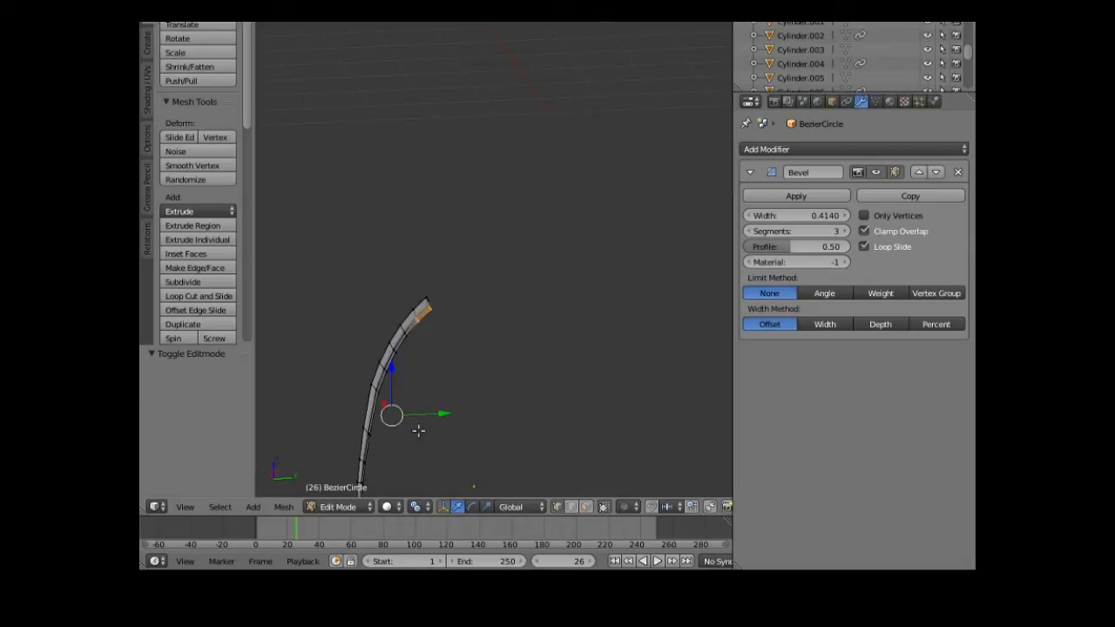
pyautogui.moveTo(426, 420); pyautogui.dragTo(444, 443, button='middle')
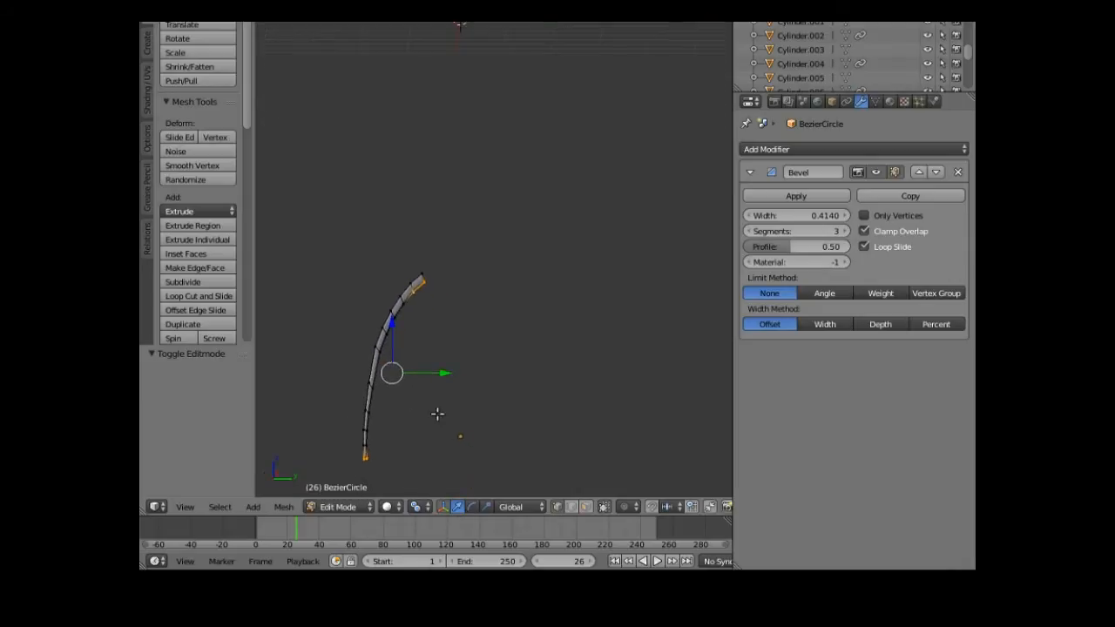
pyautogui.moveTo(394, 321); pyautogui.dragTo(397, 328)
# - Select the lower corner at the very tip of the strip's upper end and lower it -0.177 along Z to flare the end
pyautogui.scroll(1, 406, 347)
pyautogui.moveTo(406, 347); pyautogui.dragTo(346, 334, button='middle')
pyautogui.rightClick(388, 391)
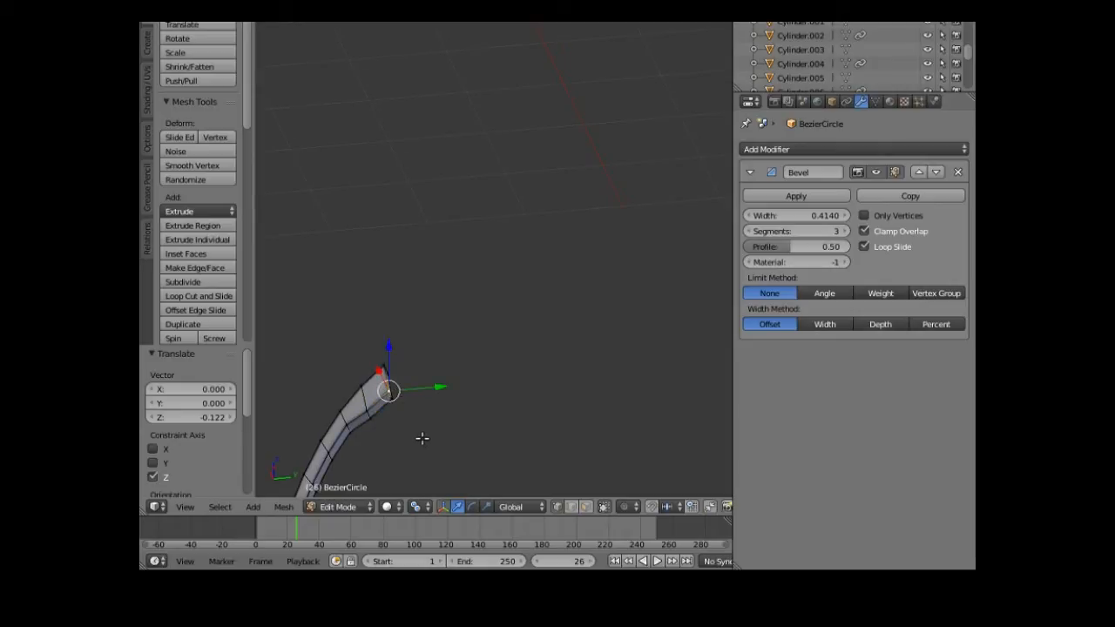
pyautogui.moveTo(420, 438); pyautogui.dragTo(435, 450, button='middle')
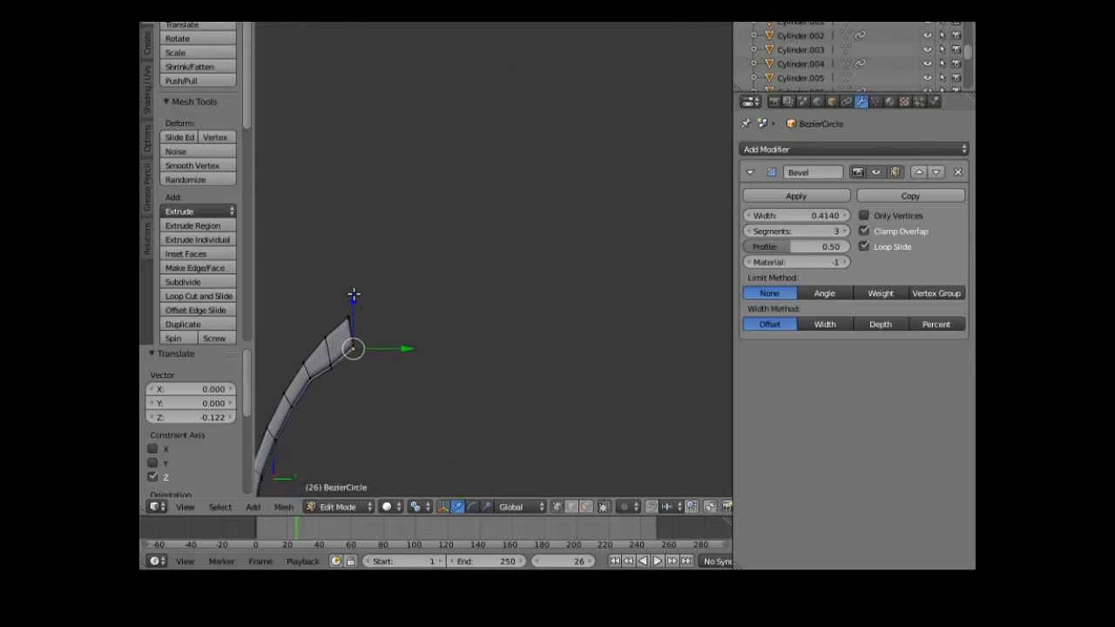
pyautogui.moveTo(353, 294); pyautogui.dragTo(359, 310)
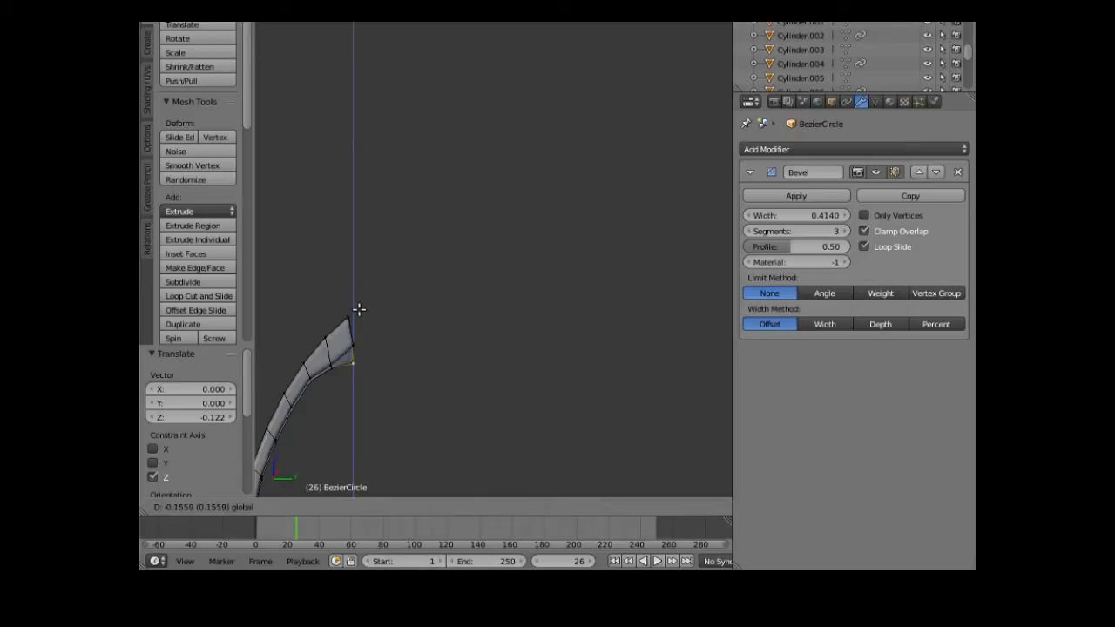
pyautogui.moveTo(359, 309); pyautogui.dragTo(355, 308)
pyautogui.moveTo(339, 435)
pyautogui.mouseDown(button='middle')
pyautogui.moveTo(357, 398)
pyautogui.moveTo(318, 433)
pyautogui.mouseUp(button='middle')
pyautogui.moveTo(390, 314); pyautogui.dragTo(371, 367)
pyautogui.moveTo(362, 396); pyautogui.dragTo(350, 357, button='middle')
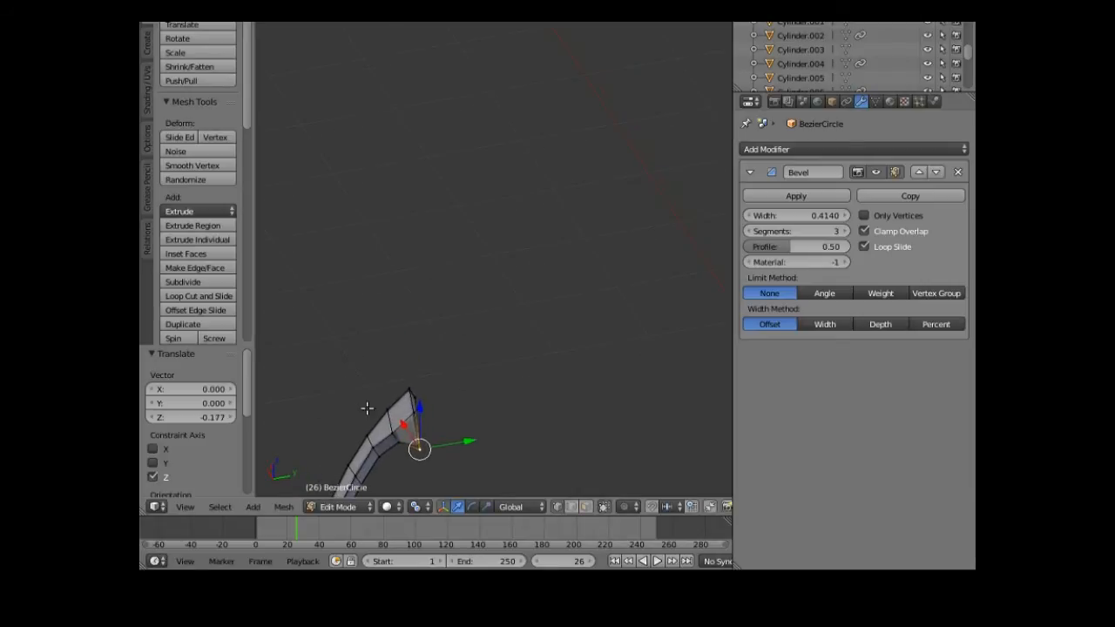
# - Lower the next two underside edges behind the flared tip, the first by -0.009 and the second by -0.043 along Z
pyautogui.rightClick(399, 443)
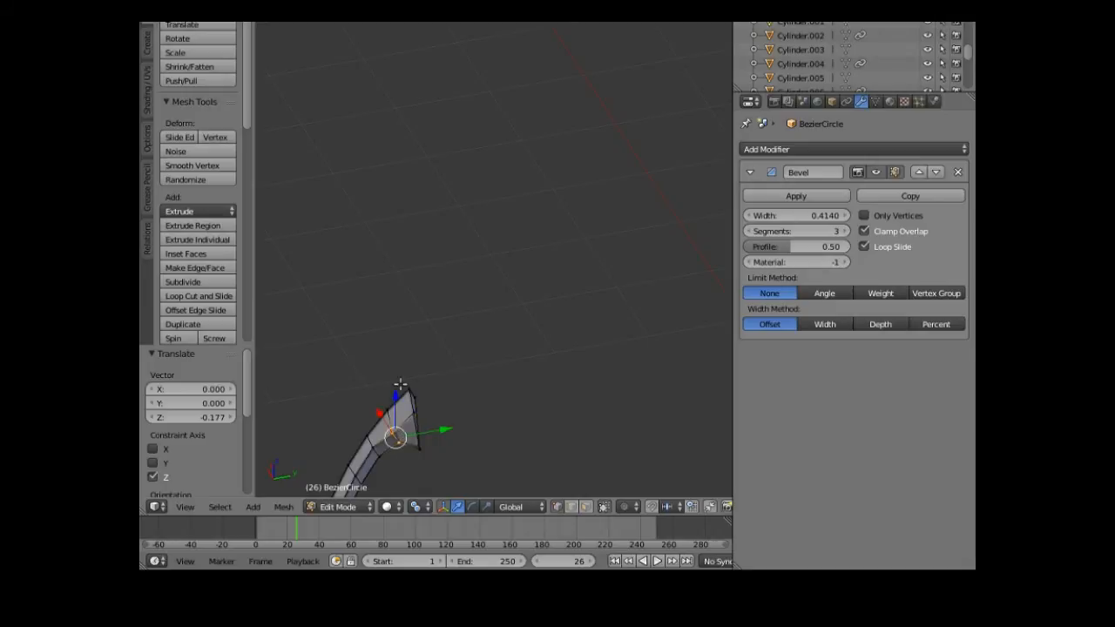
pyautogui.press('g')
pyautogui.press('z')
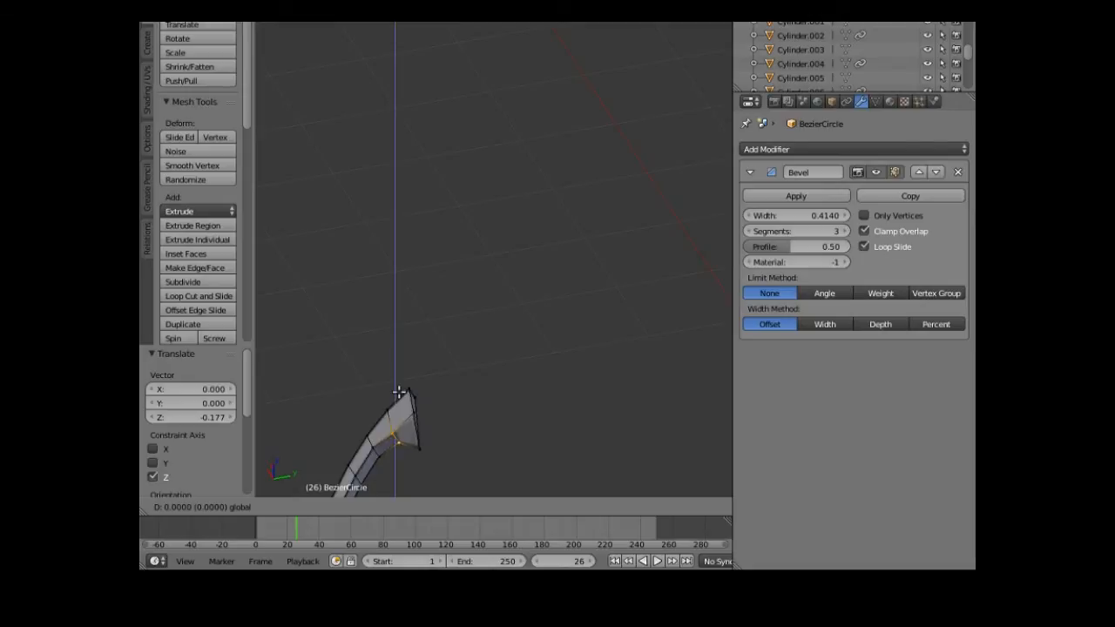
pyautogui.click(399, 394)
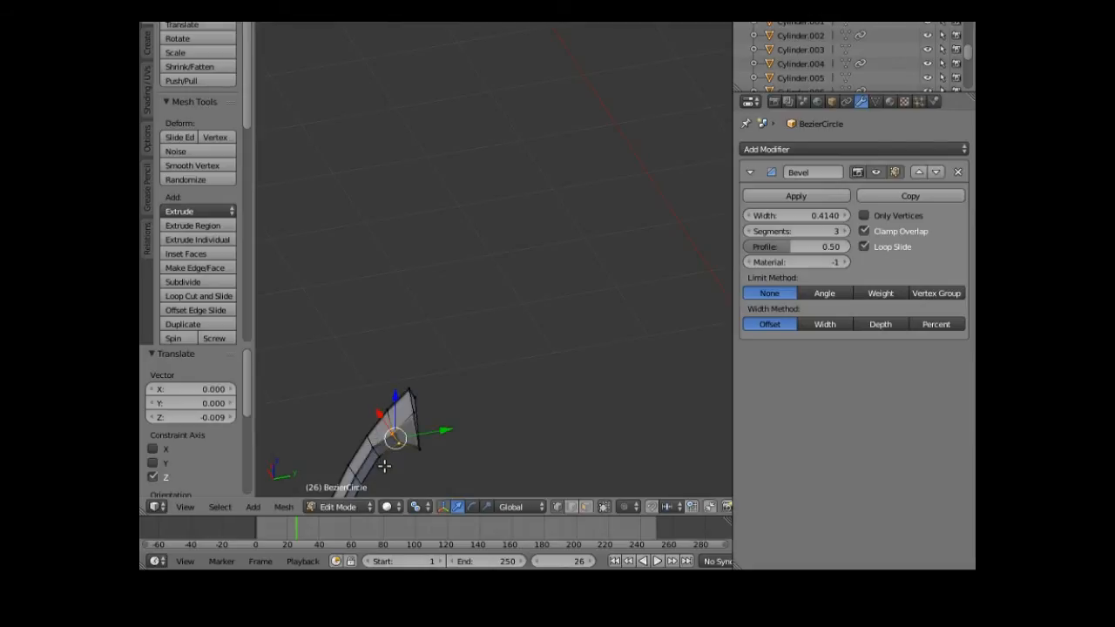
pyautogui.rightClick(379, 452)
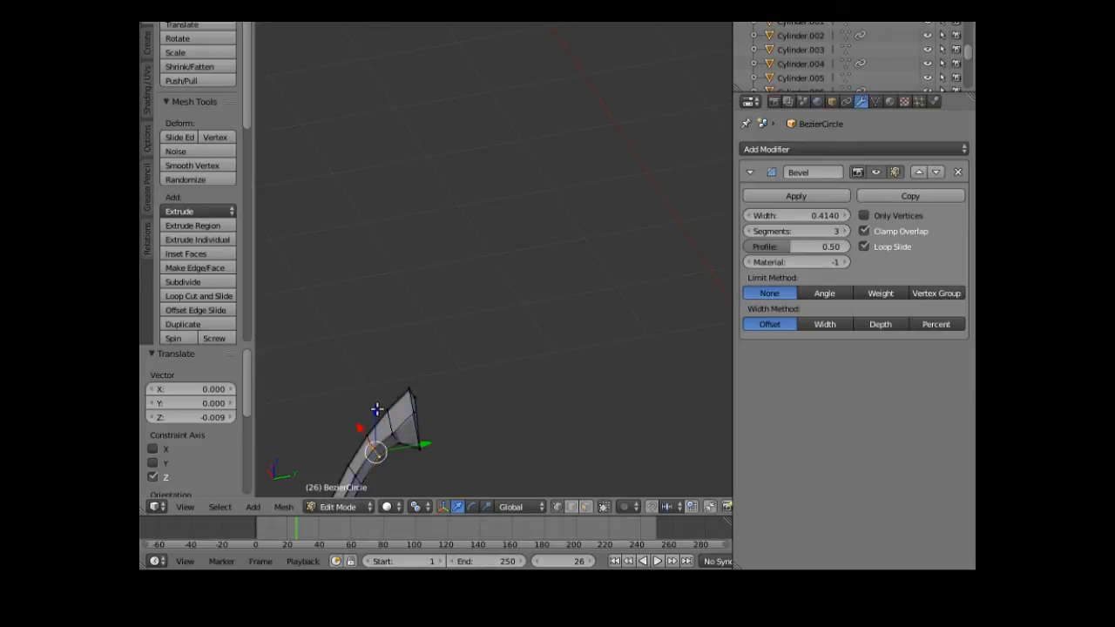
pyautogui.press('g')
pyautogui.press('z')
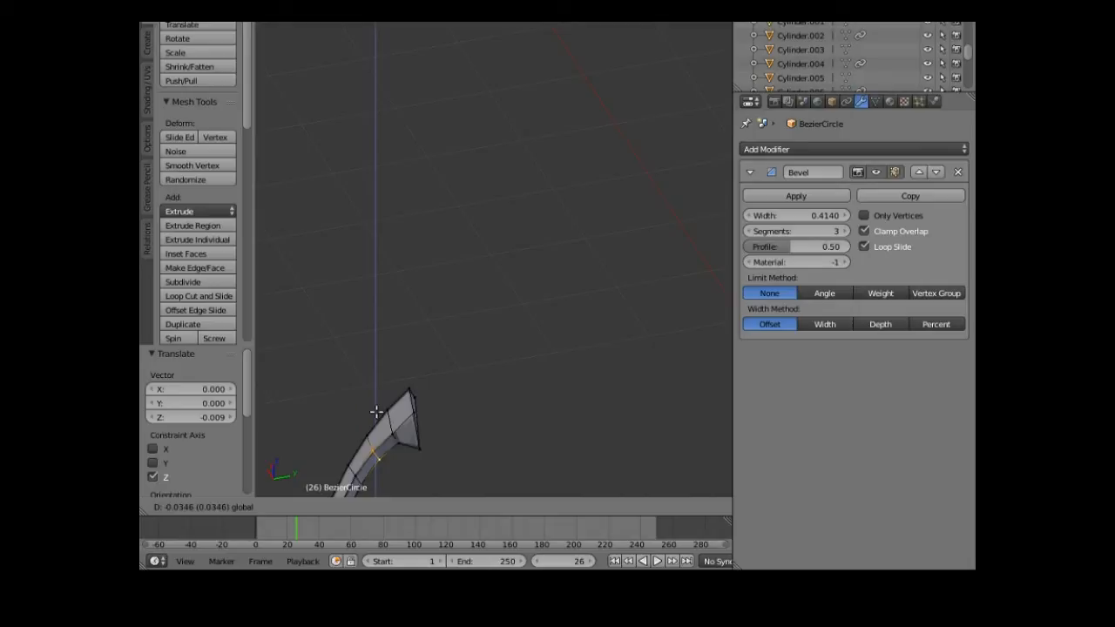
pyautogui.click(470, 391)
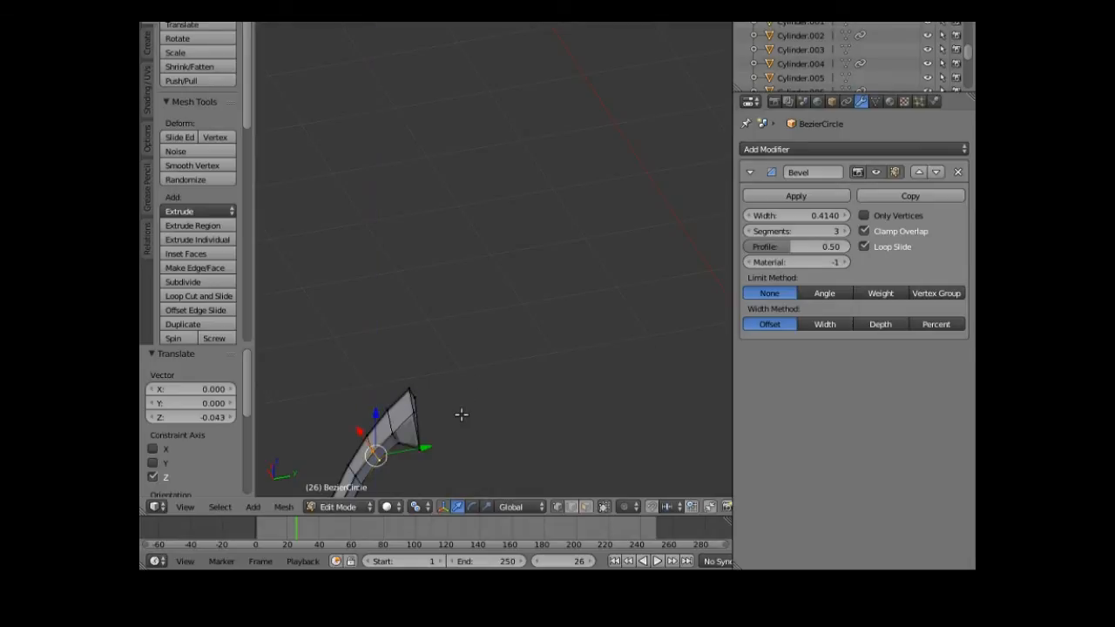
# - Return to Object Mode, move the strip back to the first layer, and show that layer with the body
pyautogui.scroll(-5, 463, 408)
pyautogui.moveTo(429, 448); pyautogui.dragTo(454, 519, button='middle')
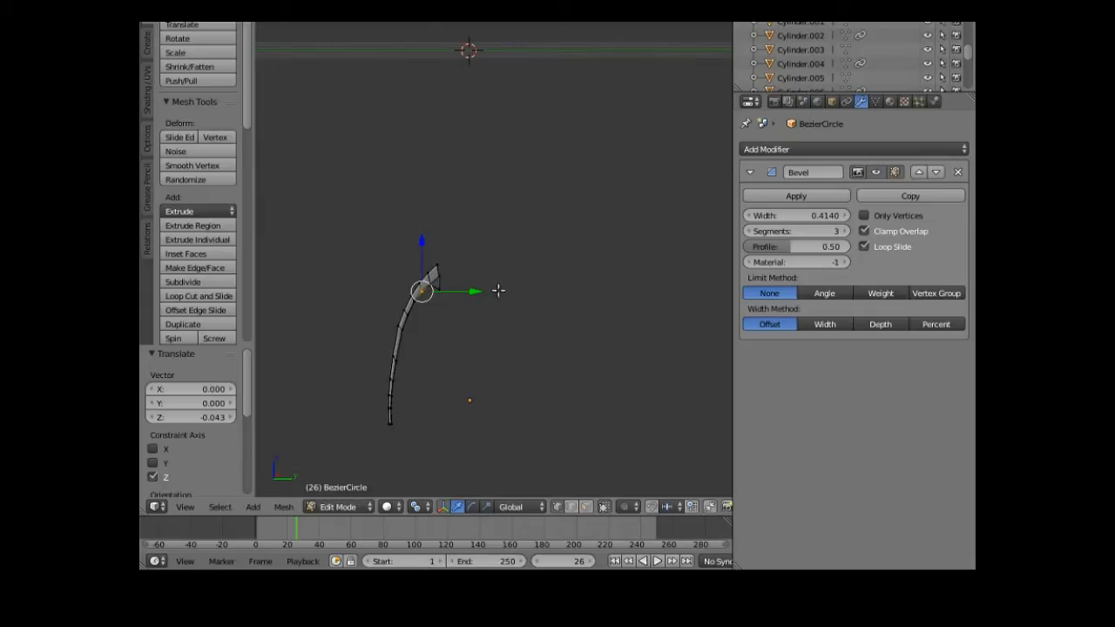
pyautogui.click(331, 506)
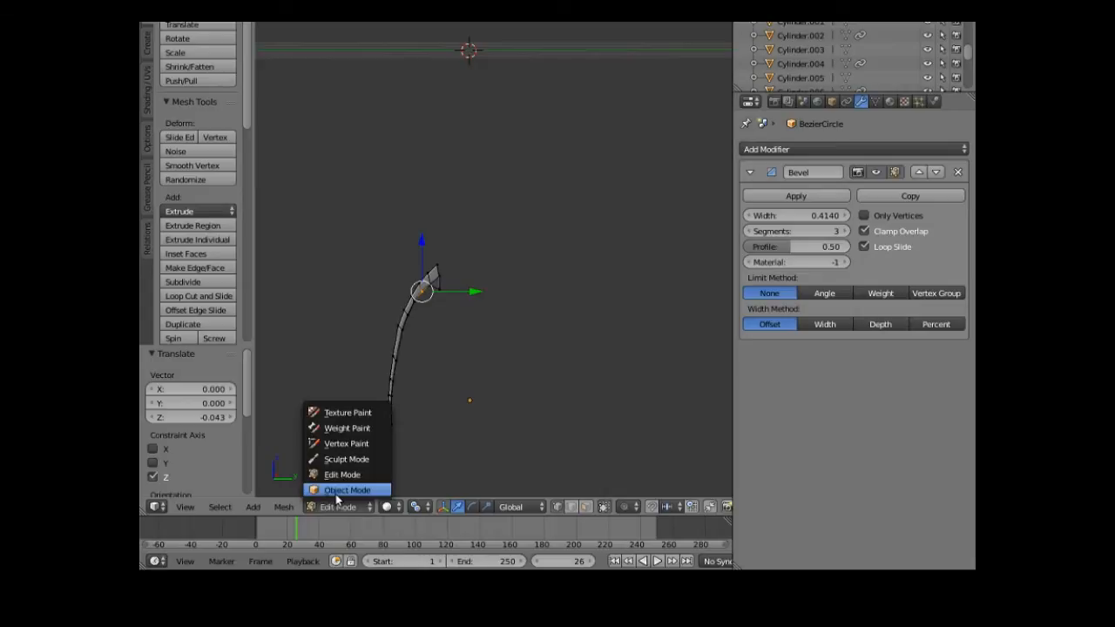
pyautogui.click(335, 491)
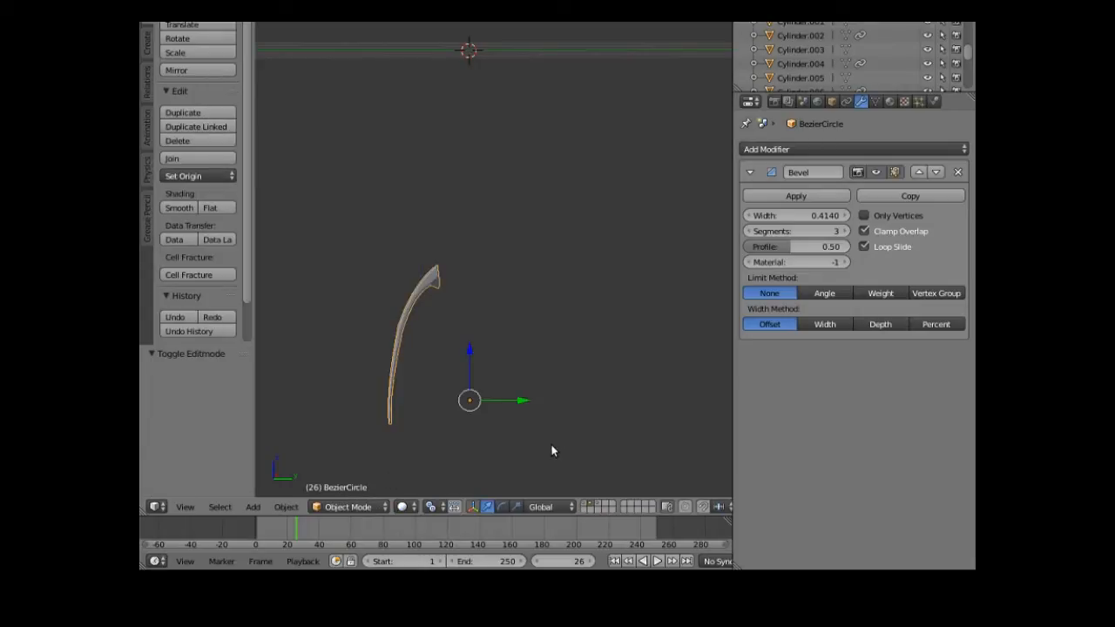
pyautogui.press('m')
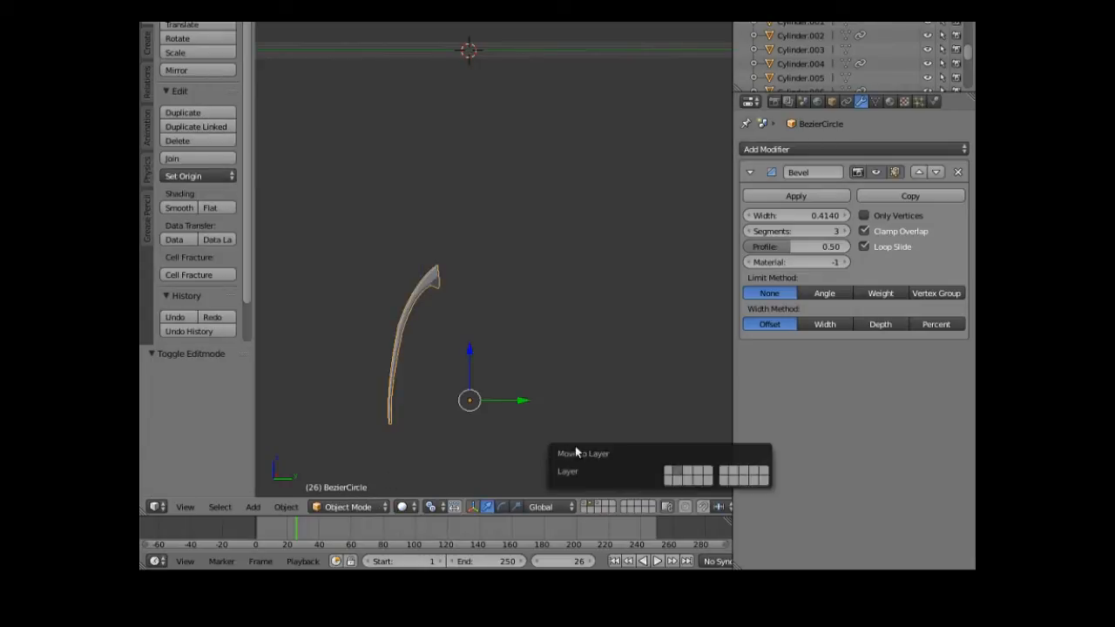
pyautogui.click(671, 473)
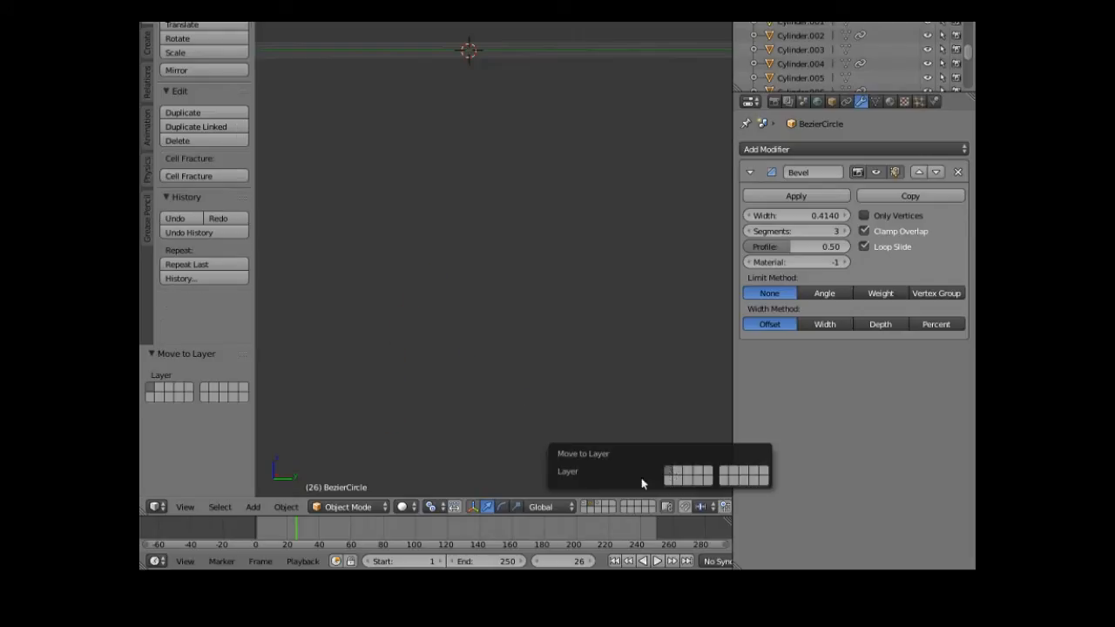
pyautogui.click(584, 505)
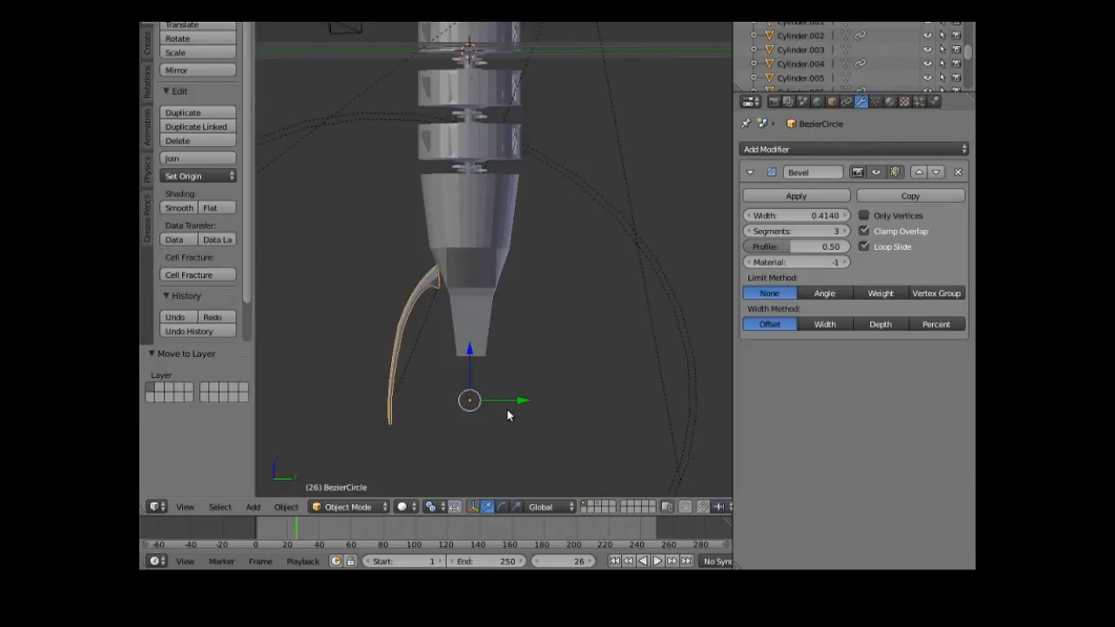
# - Move the strip -0.764 along Y, away from the body
pyautogui.moveTo(522, 406); pyautogui.dragTo(436, 428)
pyautogui.scroll(2, 432, 418)
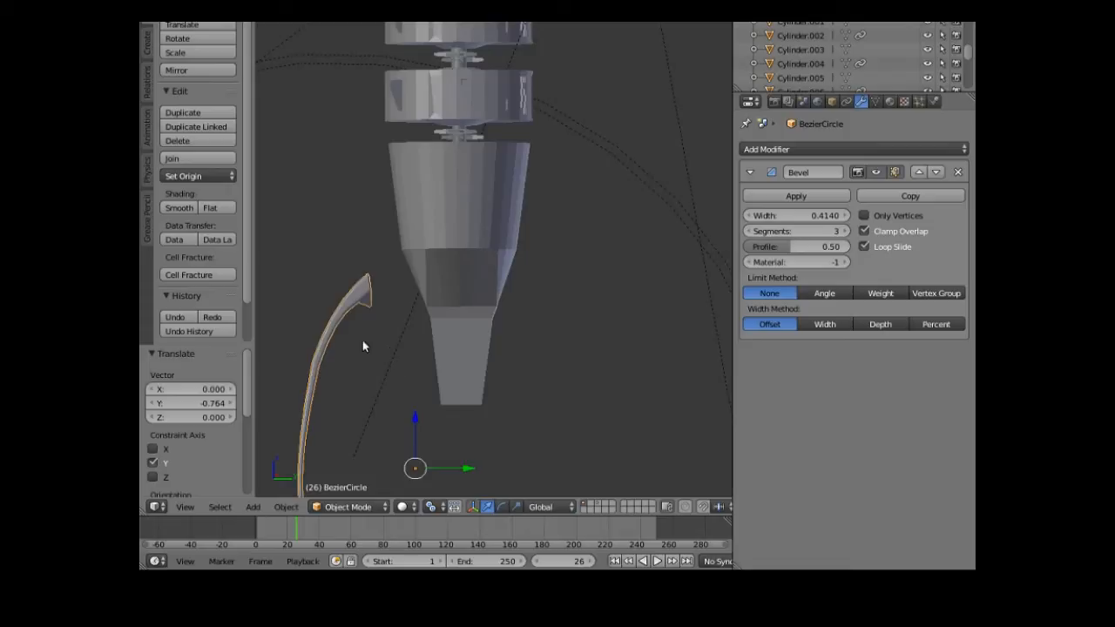
pyautogui.moveTo(363, 391); pyautogui.dragTo(310, 400, button='middle')
pyautogui.moveTo(378, 401)
pyautogui.mouseDown(button='middle')
pyautogui.moveTo(393, 400)
pyautogui.moveTo(383, 396)
pyautogui.mouseUp(button='middle')
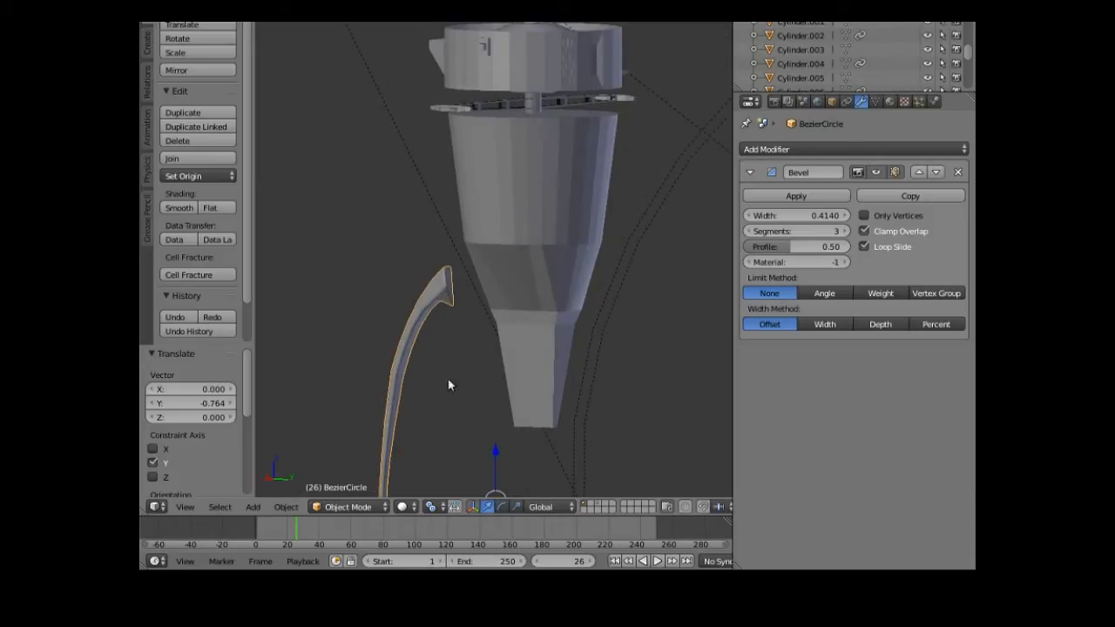
# - In Edit Mode, lower the other underside corner vertex of the strip's flared tip -0.337 along Z
pyautogui.click(348, 507)
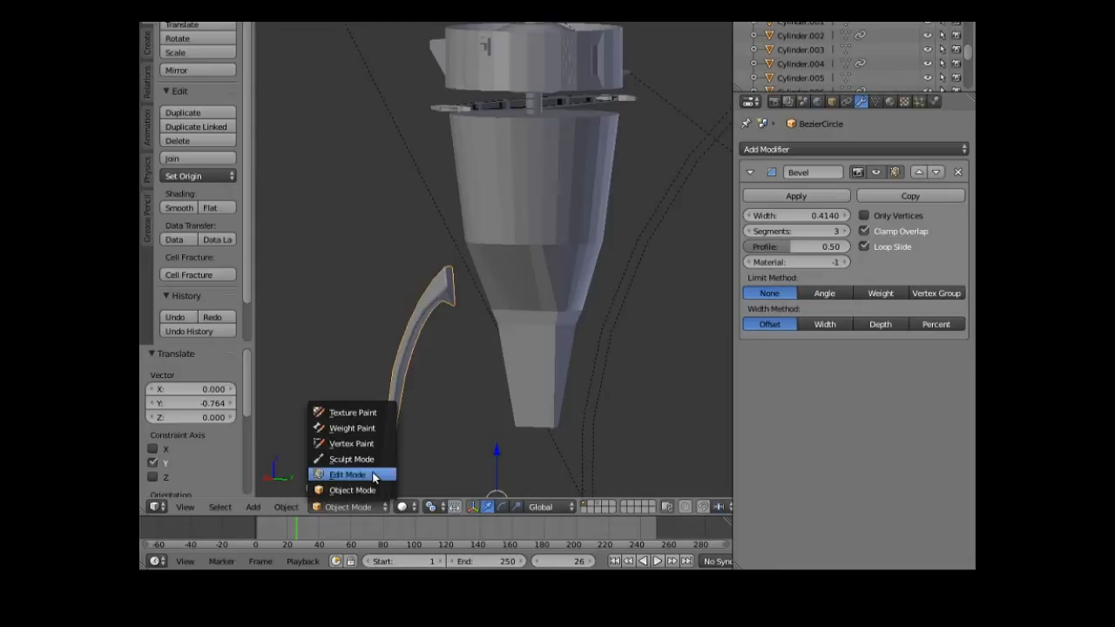
pyautogui.click(342, 470)
pyautogui.keyDown('ctrl'); pyautogui.rightClick(448, 288); pyautogui.keyUp('ctrl')
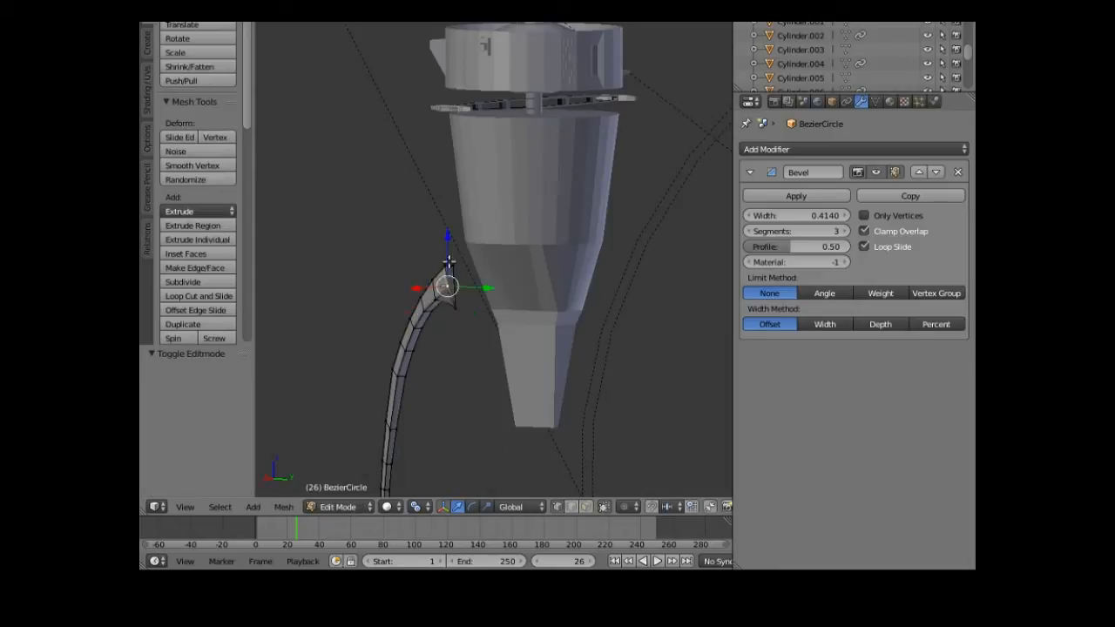
pyautogui.press('g')
pyautogui.press('z')
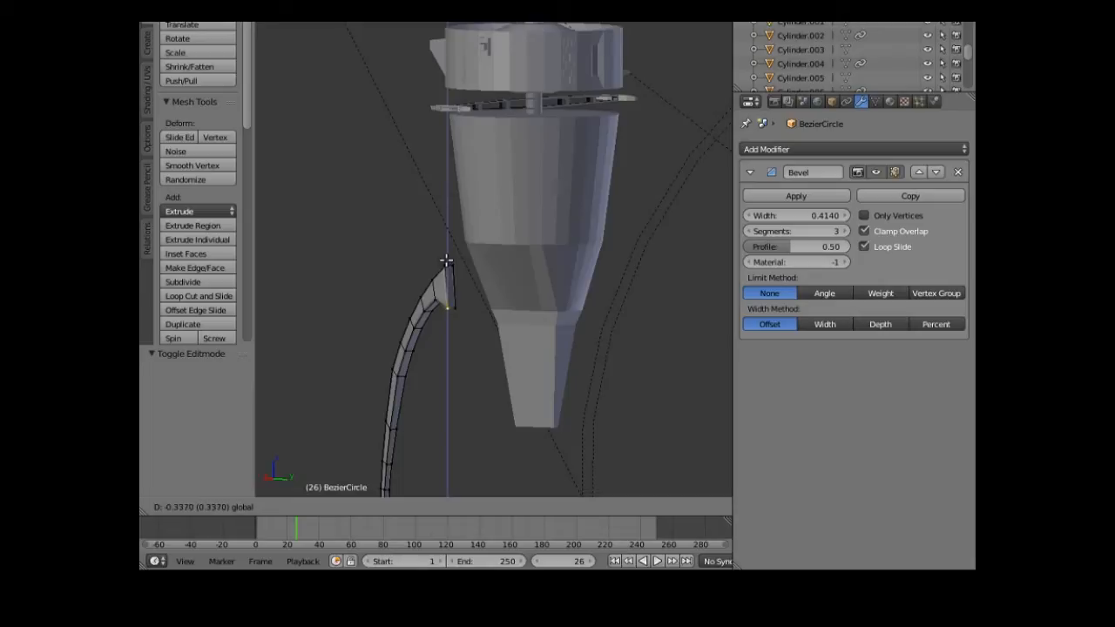
pyautogui.click(446, 261)
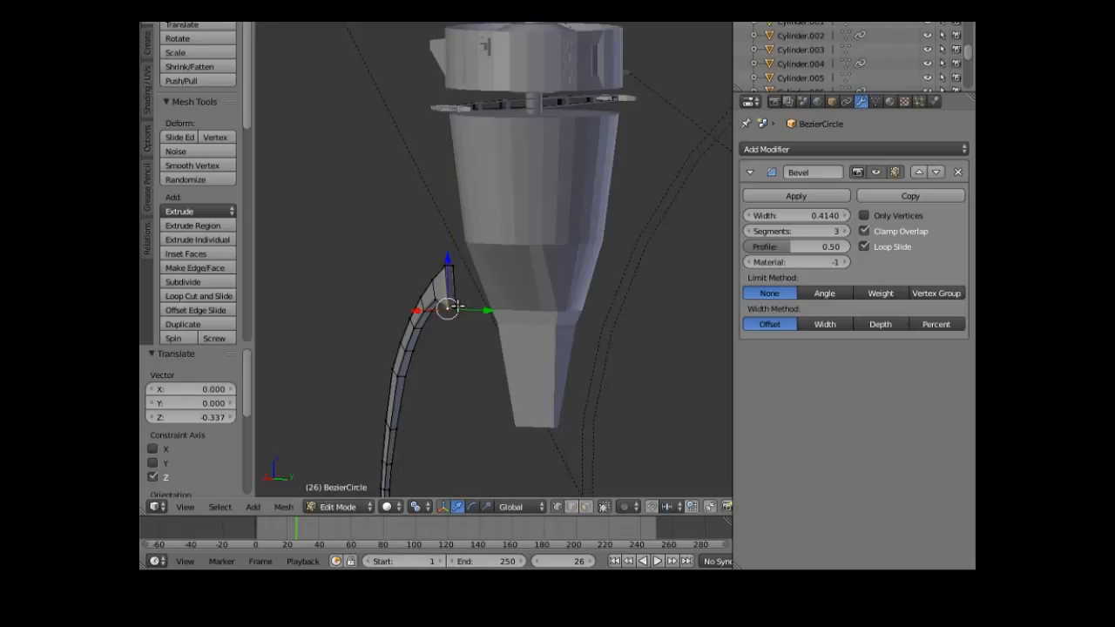
# - Move the lower edge of the strip's flared tip 0.231 along Y, toward the body
pyautogui.moveTo(465, 351)
pyautogui.mouseDown(button='middle')
pyautogui.moveTo(466, 363)
pyautogui.moveTo(480, 351)
pyautogui.mouseUp(button='middle')
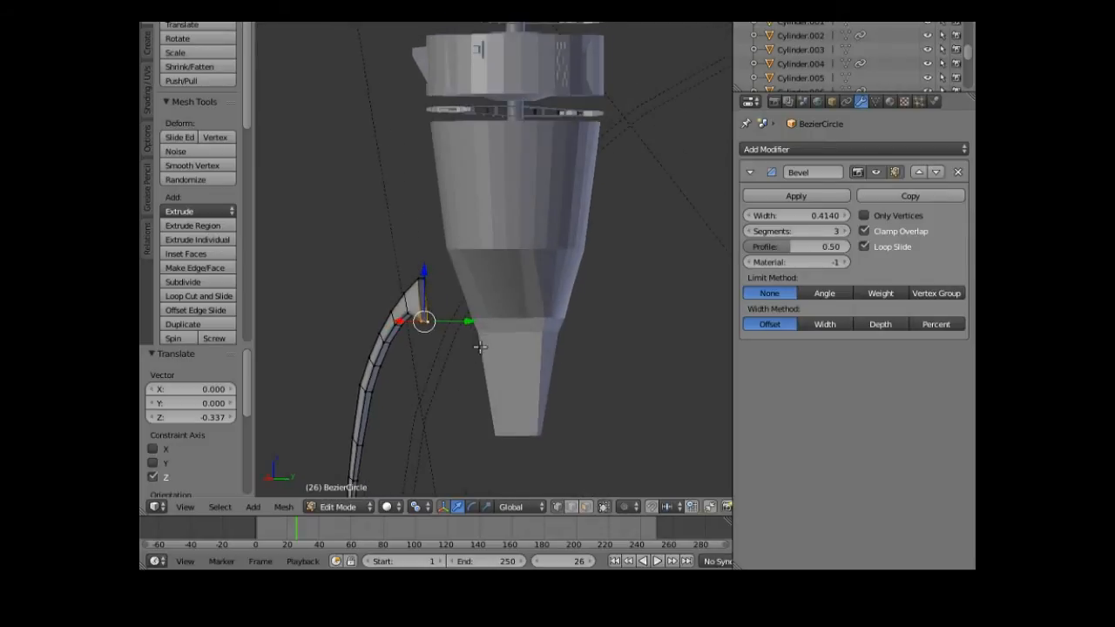
pyautogui.press('g')
pyautogui.press('y')
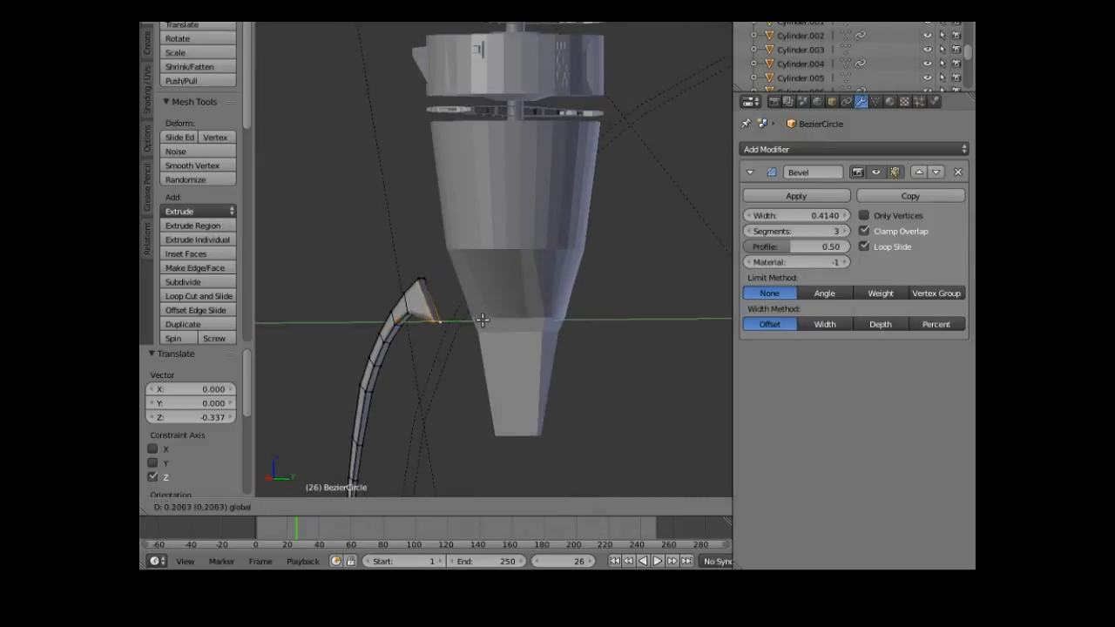
pyautogui.click(483, 321)
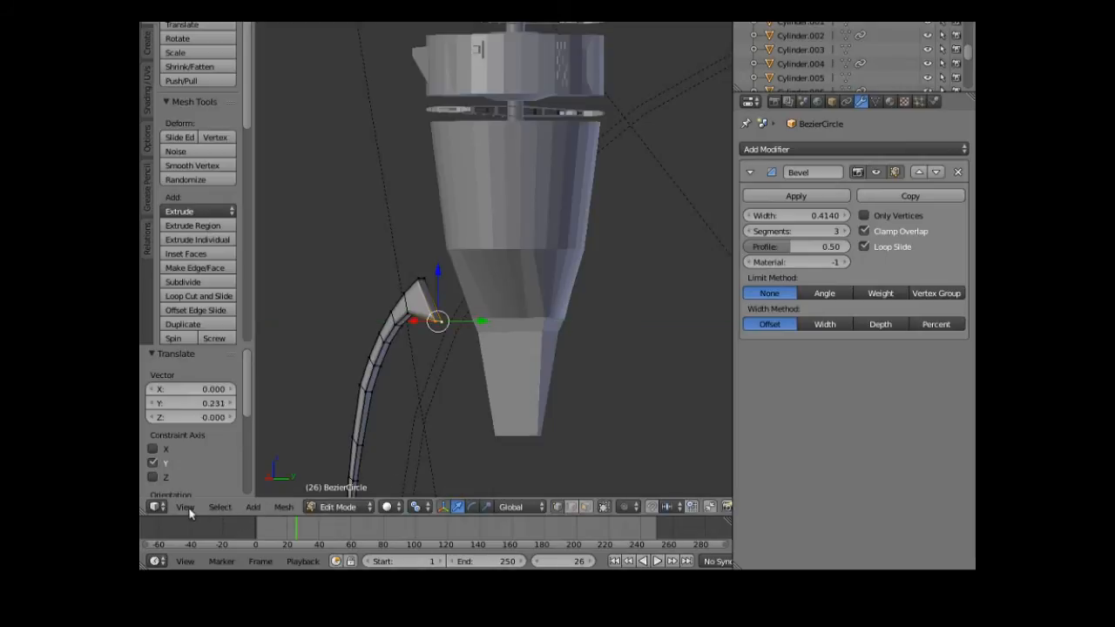
# - Return to Object Mode and move the curved strip 0.682 along Y, up against the body in the left view
pyautogui.click(184, 508)
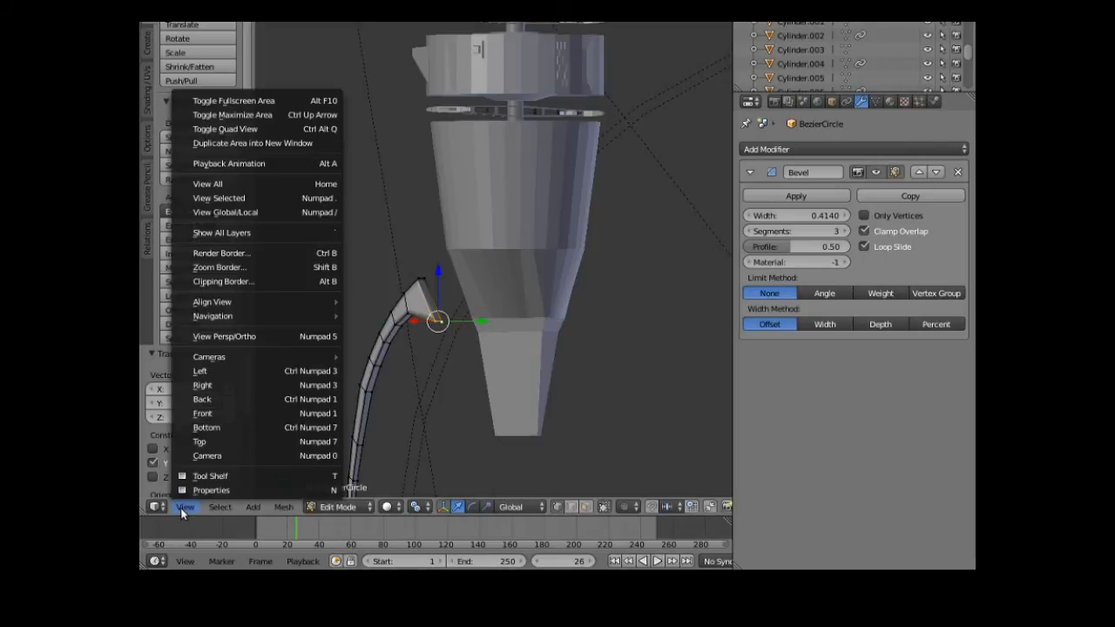
pyautogui.click(239, 370)
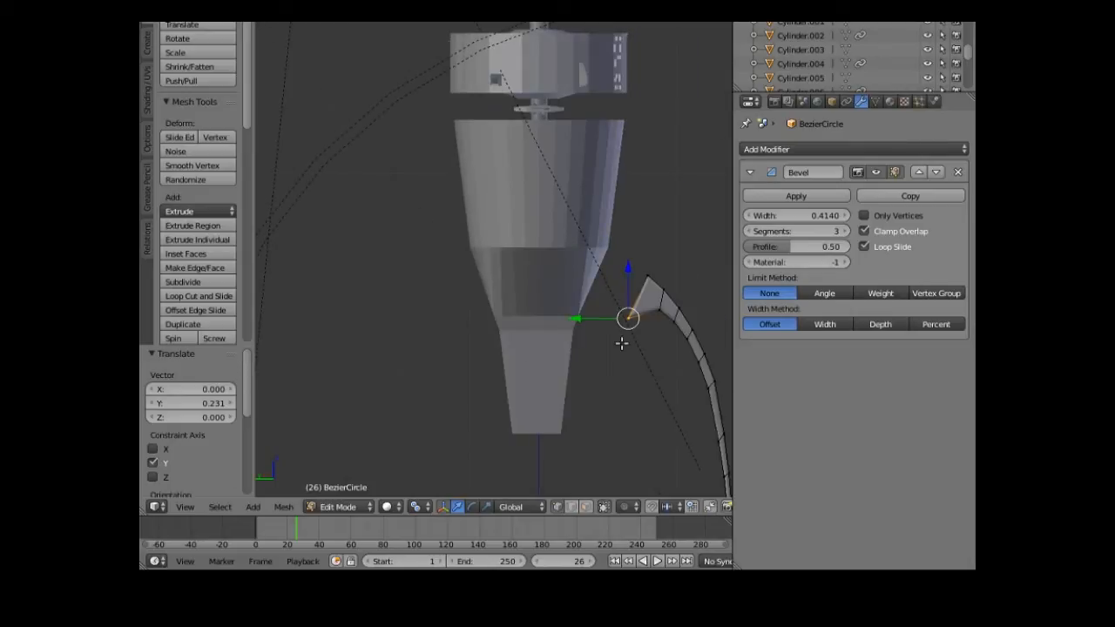
pyautogui.click(353, 508)
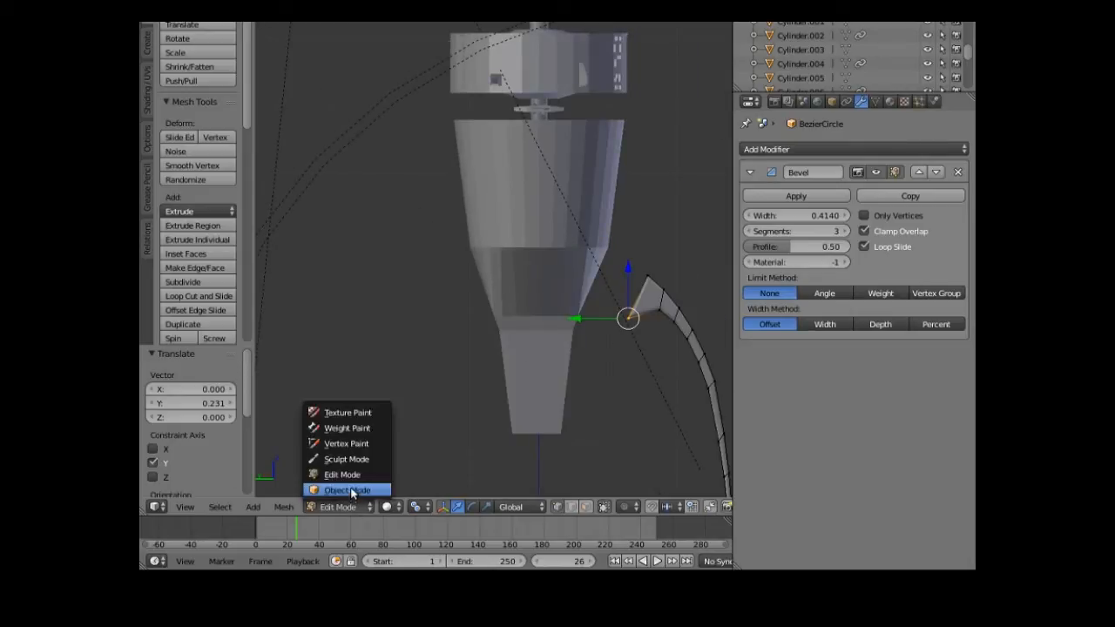
pyautogui.click(353, 490)
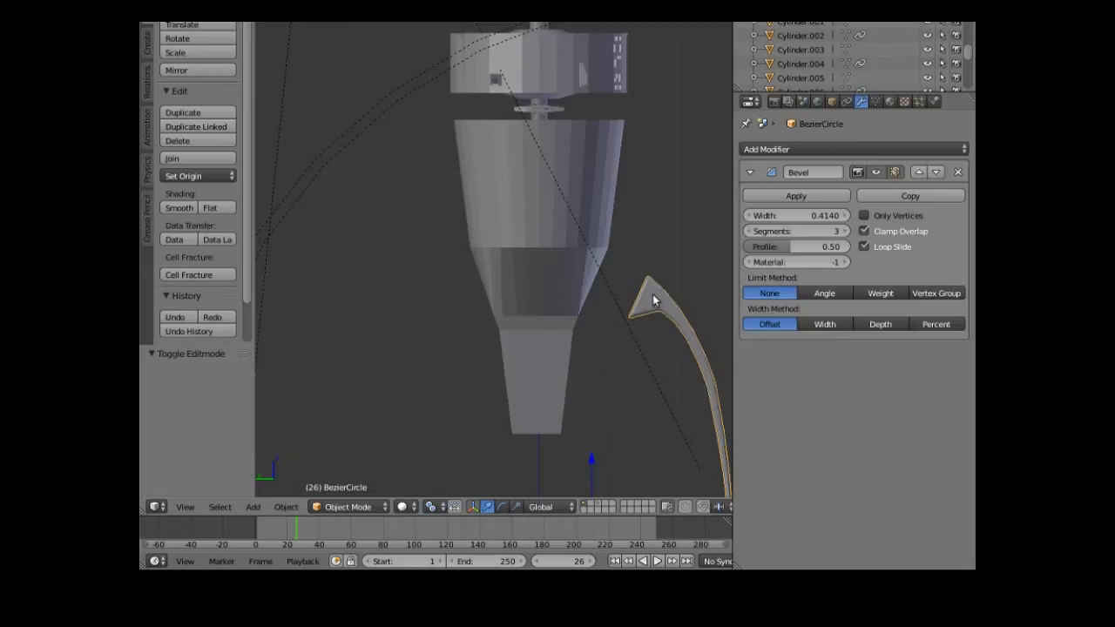
pyautogui.scroll(-1, 626, 421)
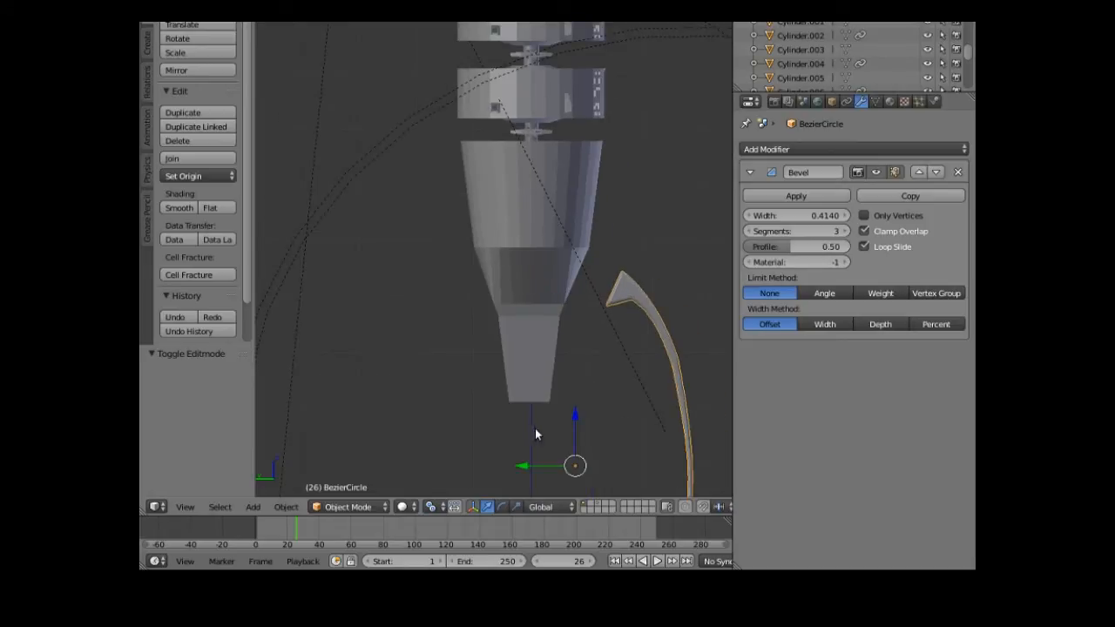
pyautogui.press('g')
pyautogui.press('y')
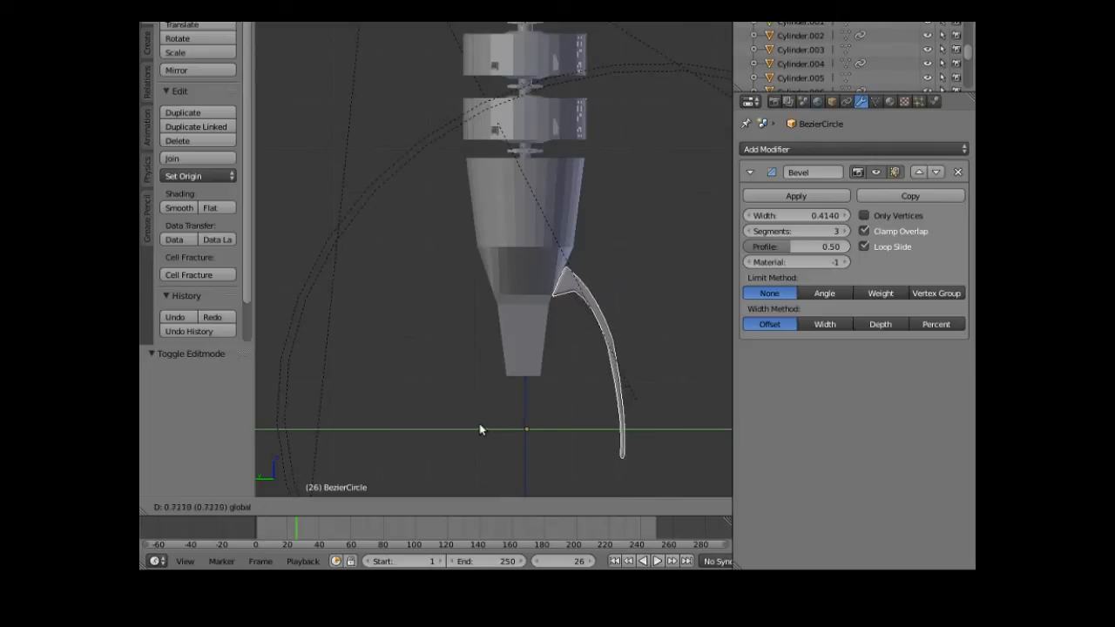
pyautogui.click(481, 427)
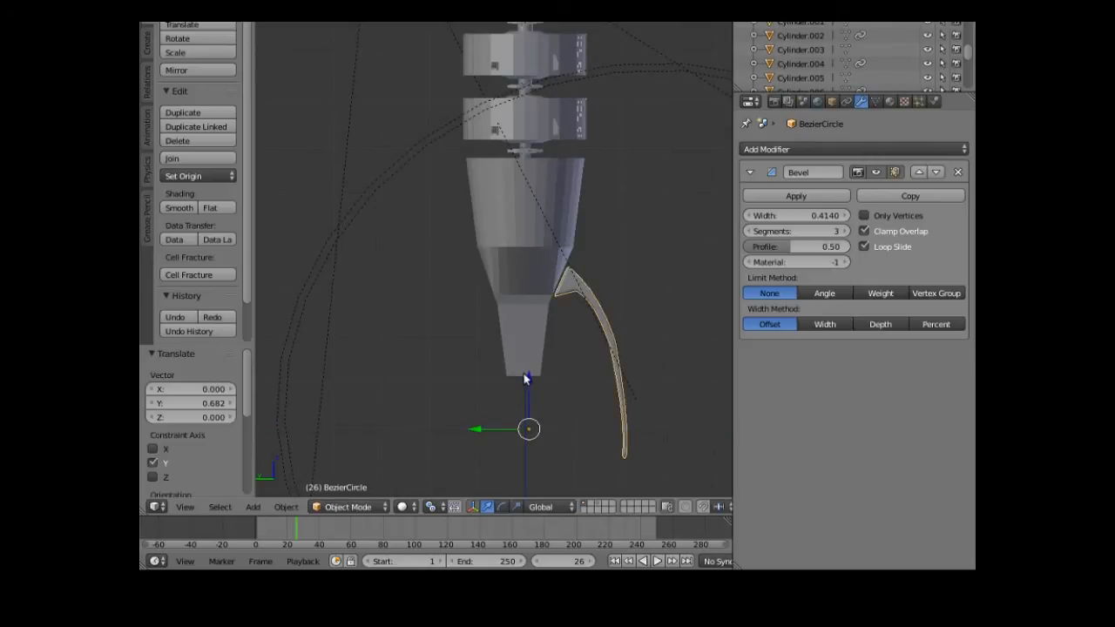
# - Raise the strip 0.348 along Z so its flared end sits against the body's tapered section
pyautogui.moveTo(526, 378); pyautogui.dragTo(523, 359)
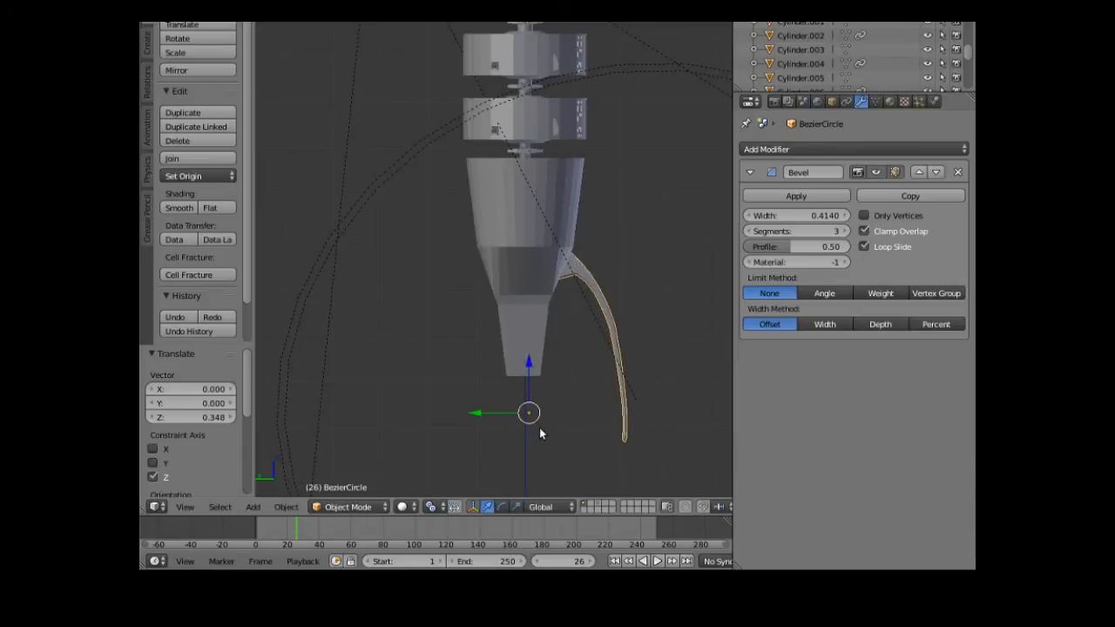
pyautogui.moveTo(543, 431); pyautogui.dragTo(418, 353, button='middle')
pyautogui.moveTo(502, 377); pyautogui.dragTo(520, 406, button='middle')
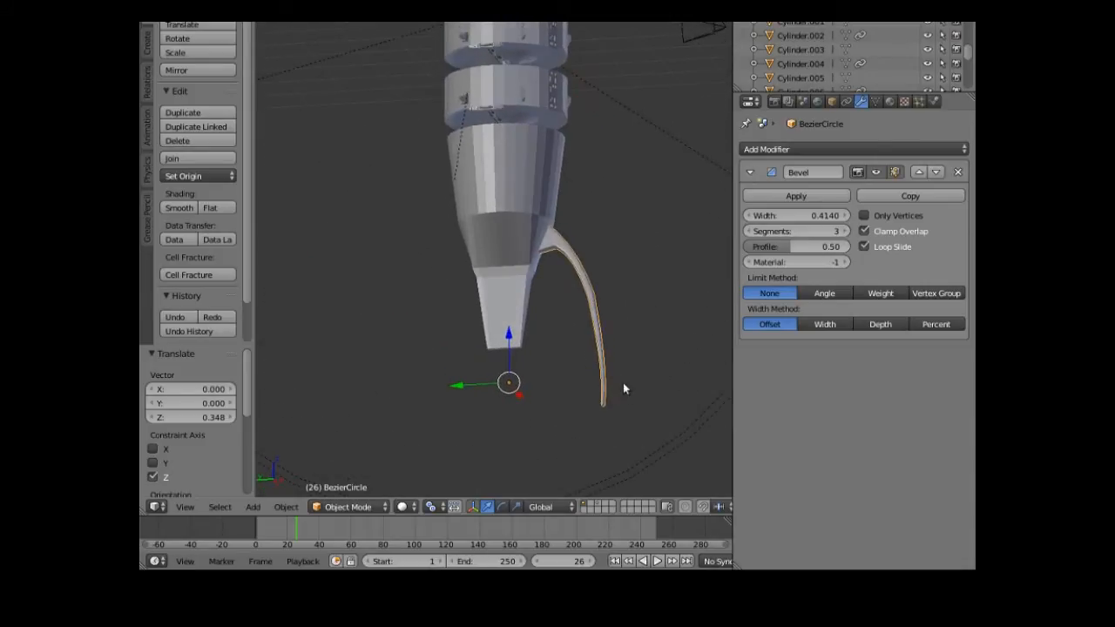
# - Replace the strip's Bevel modifier with a Subdivision Surface at view level 2 and apply it
pyautogui.click(959, 172)
pyautogui.click(799, 152)
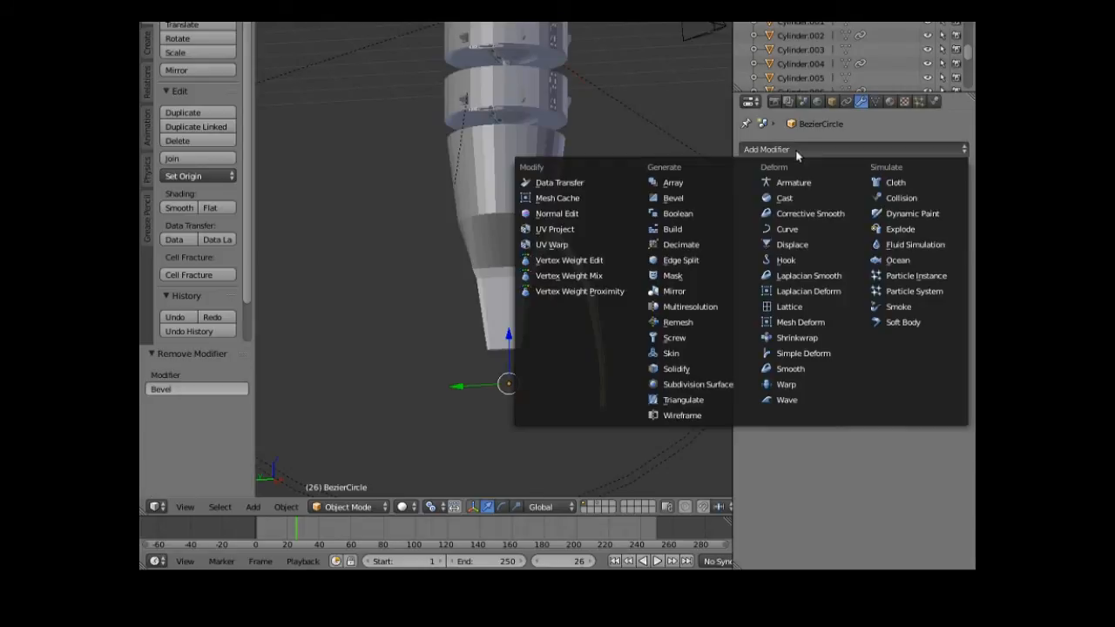
pyautogui.click(704, 385)
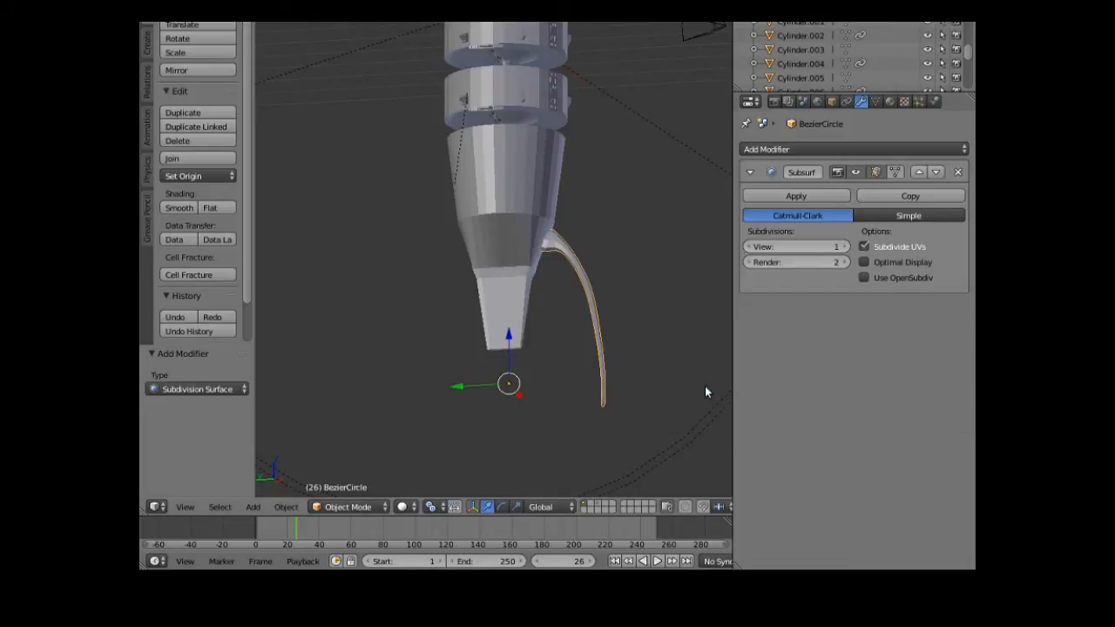
pyautogui.click(844, 248)
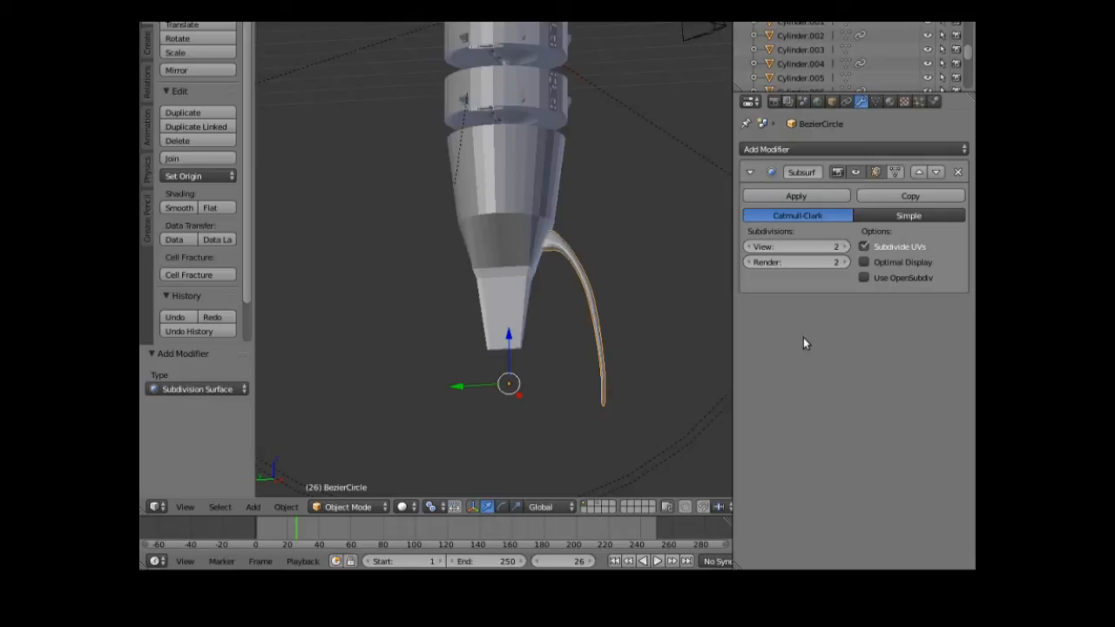
pyautogui.click(814, 197)
# - Duplicate the strip in place and rotate the copy 180° around the Z axis to the opposite side of the body
pyautogui.moveTo(674, 351); pyautogui.dragTo(405, 325, button='middle')
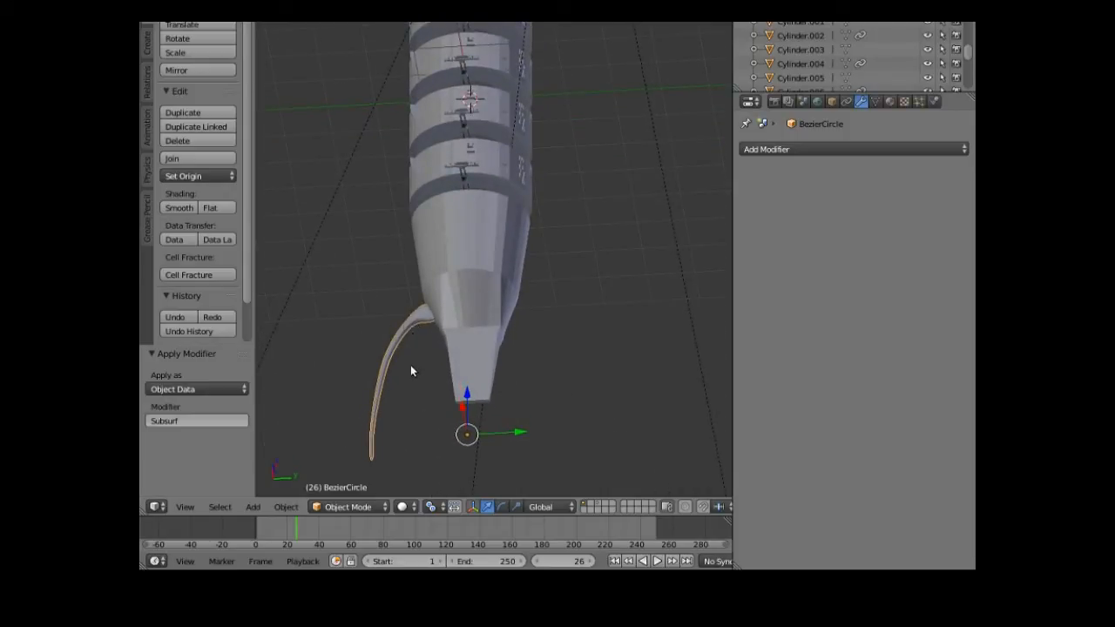
pyautogui.click(199, 109)
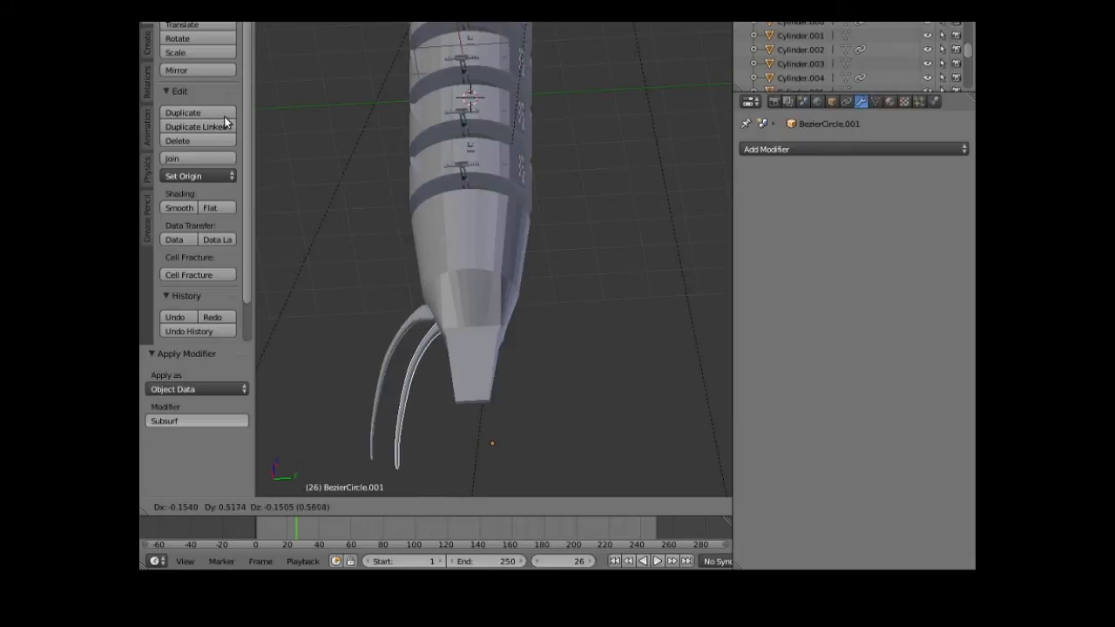
pyautogui.rightClick(226, 126)
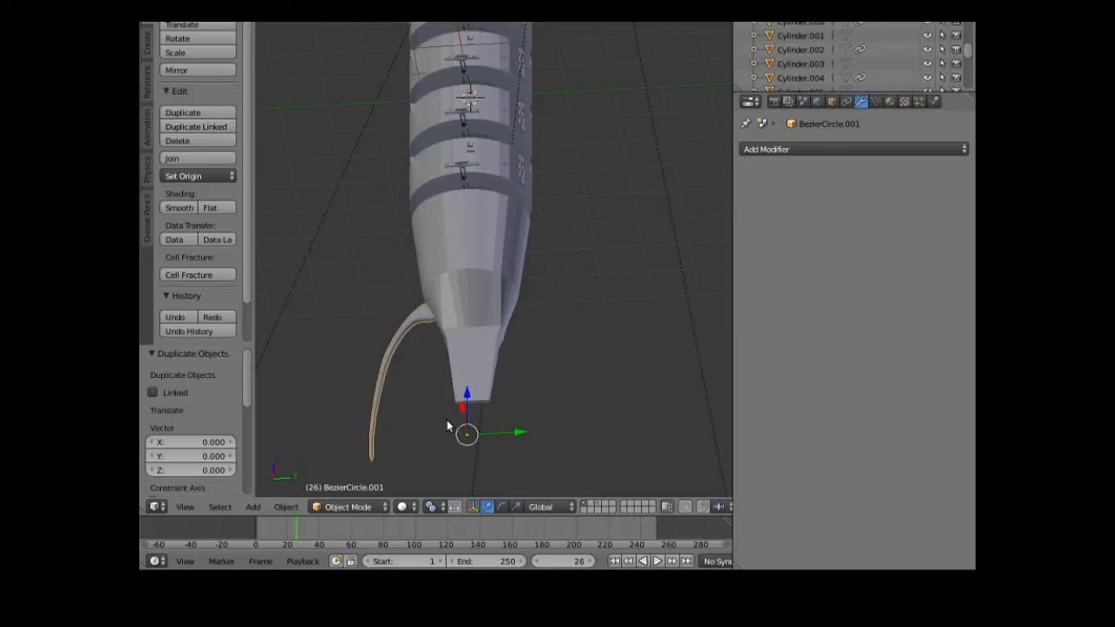
pyautogui.write('rz')
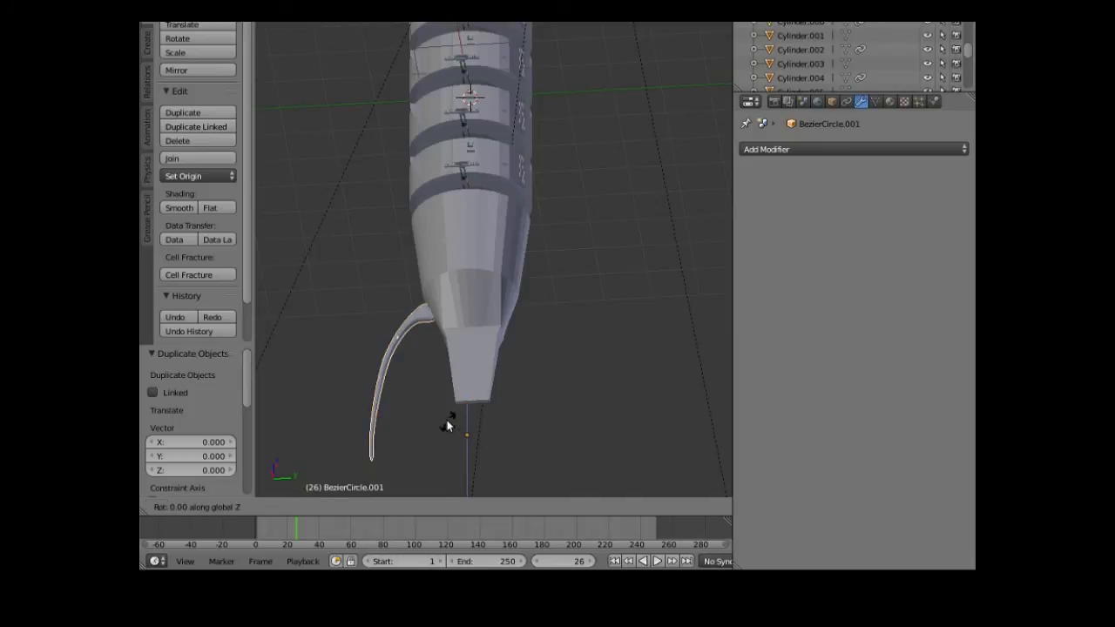
pyautogui.write('18')
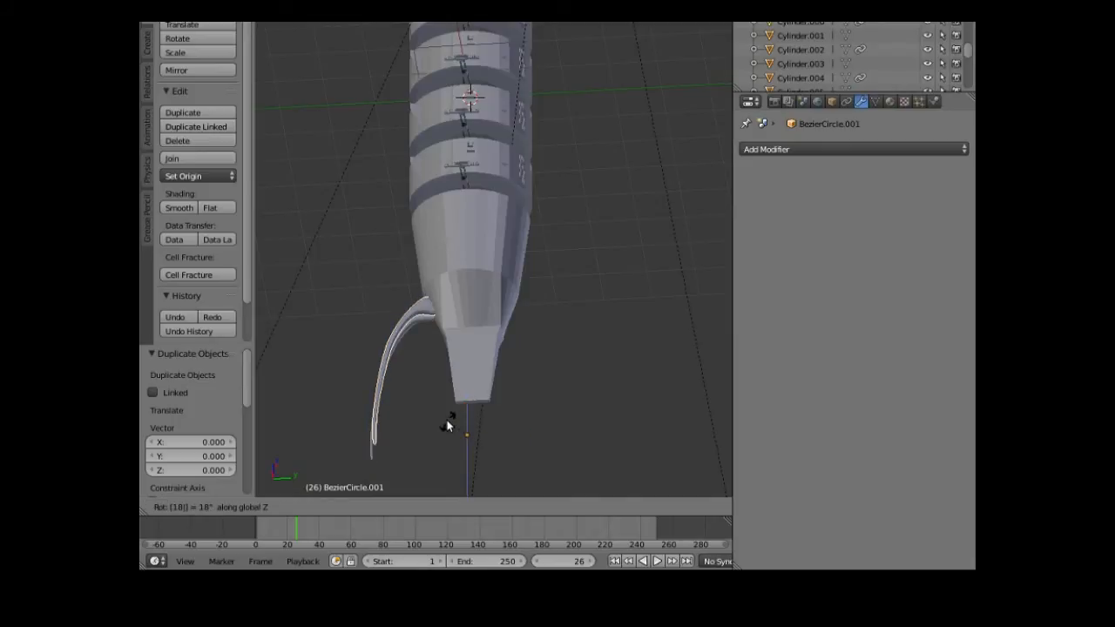
pyautogui.write('0')
pyautogui.press('Return')
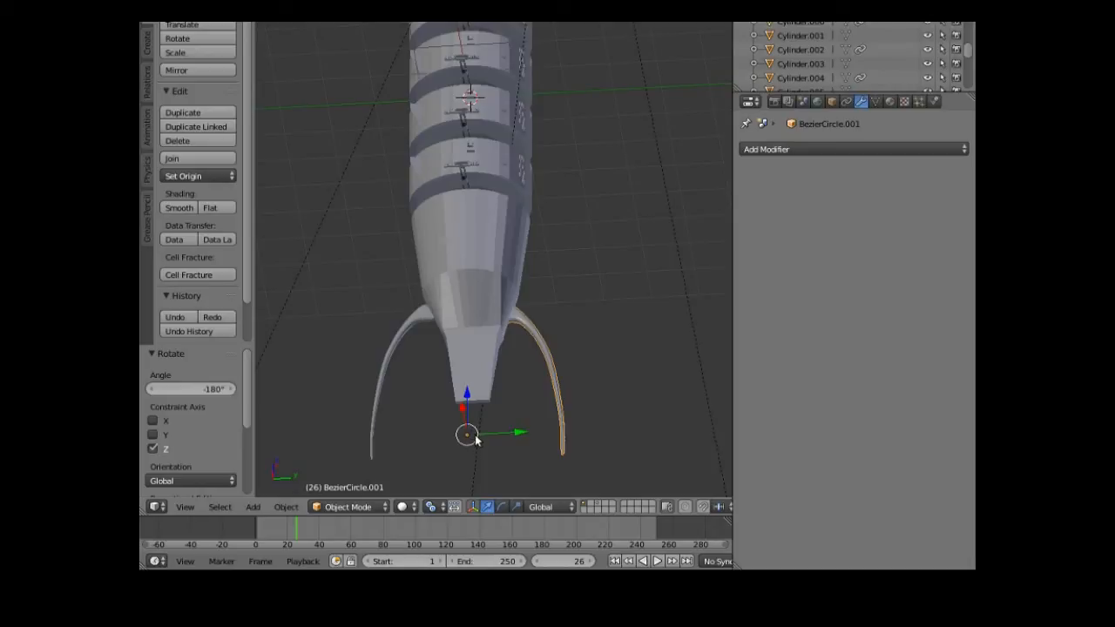
# - Move the duplicated strip 0.106 along Y so it meets its side of the body
pyautogui.moveTo(436, 442); pyautogui.dragTo(511, 433, button='middle')
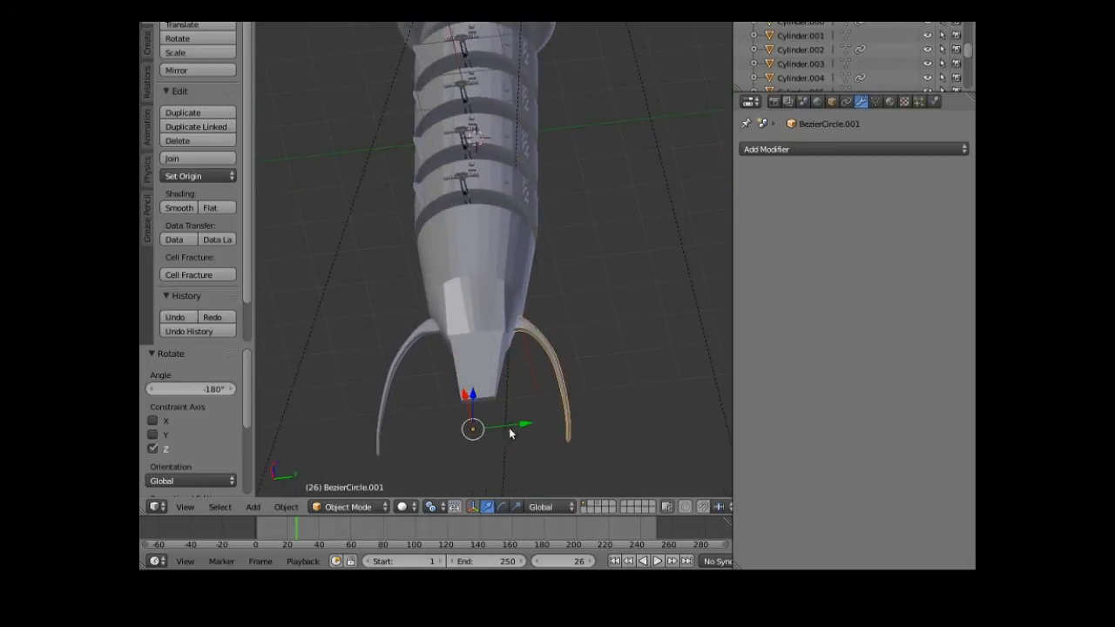
pyautogui.press('g')
pyautogui.press('y')
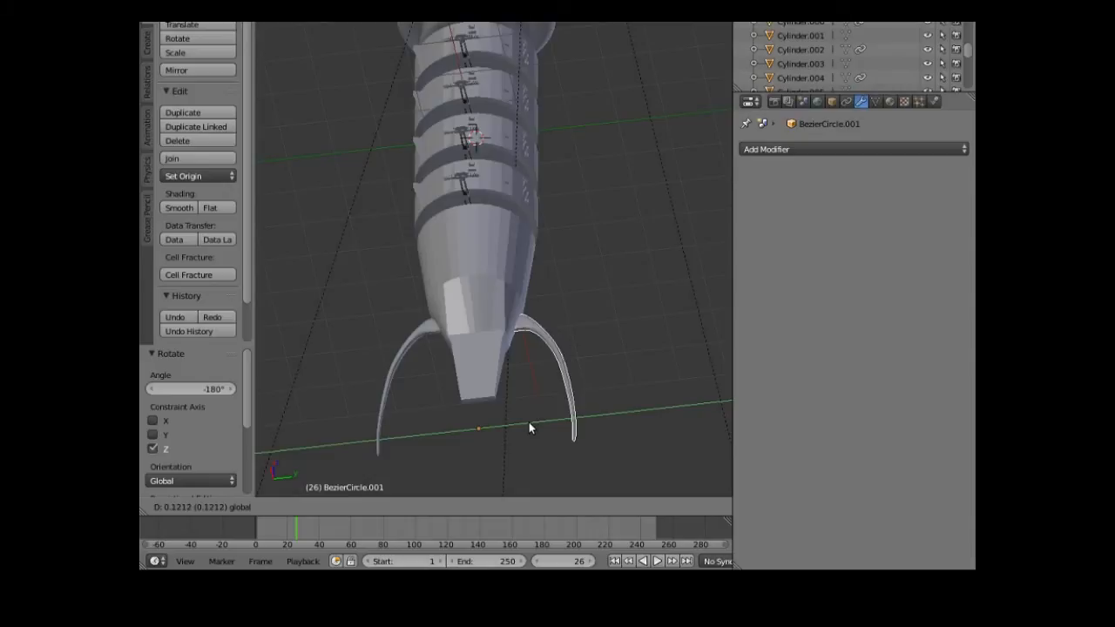
pyautogui.click(528, 423)
pyautogui.moveTo(509, 439); pyautogui.dragTo(589, 243, button='middle')
pyautogui.scroll(-6, 589, 243)
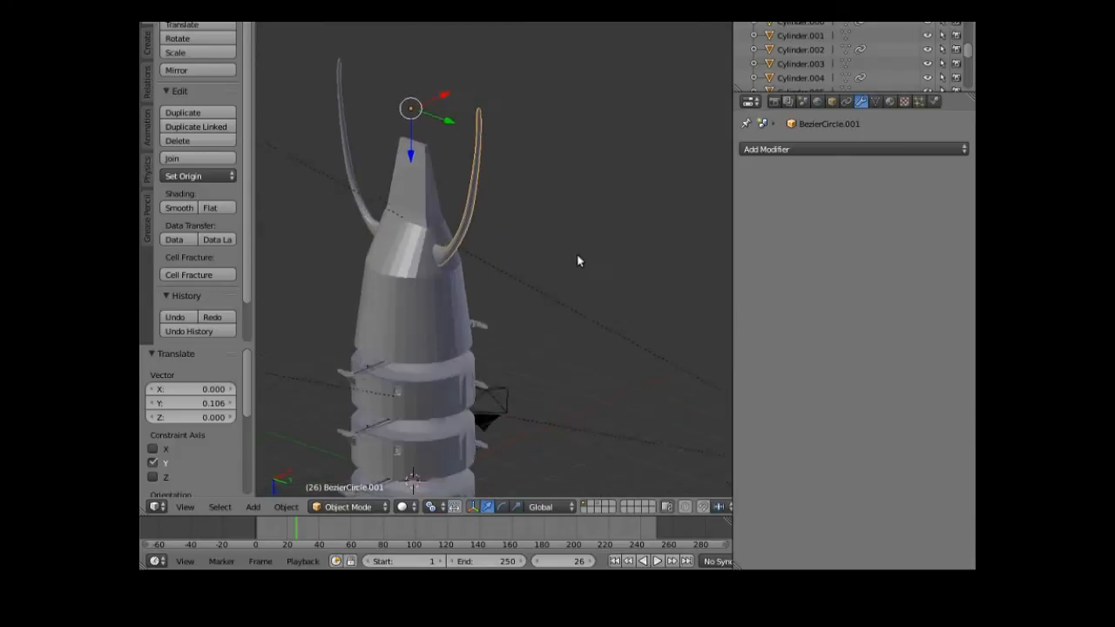
# - Select the conical section inside the rings at the body's other end, Cylinder.002, and enter Edit Mode
pyautogui.moveTo(533, 392); pyautogui.dragTo(340, 293, button='middle')
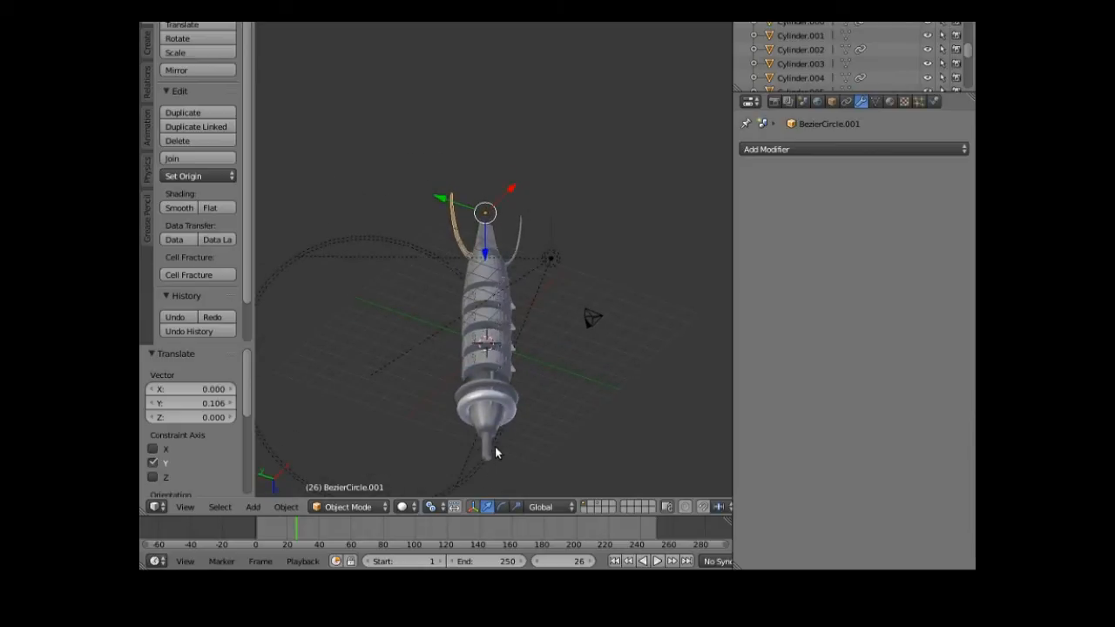
pyautogui.moveTo(495, 444); pyautogui.dragTo(492, 420, button='middle')
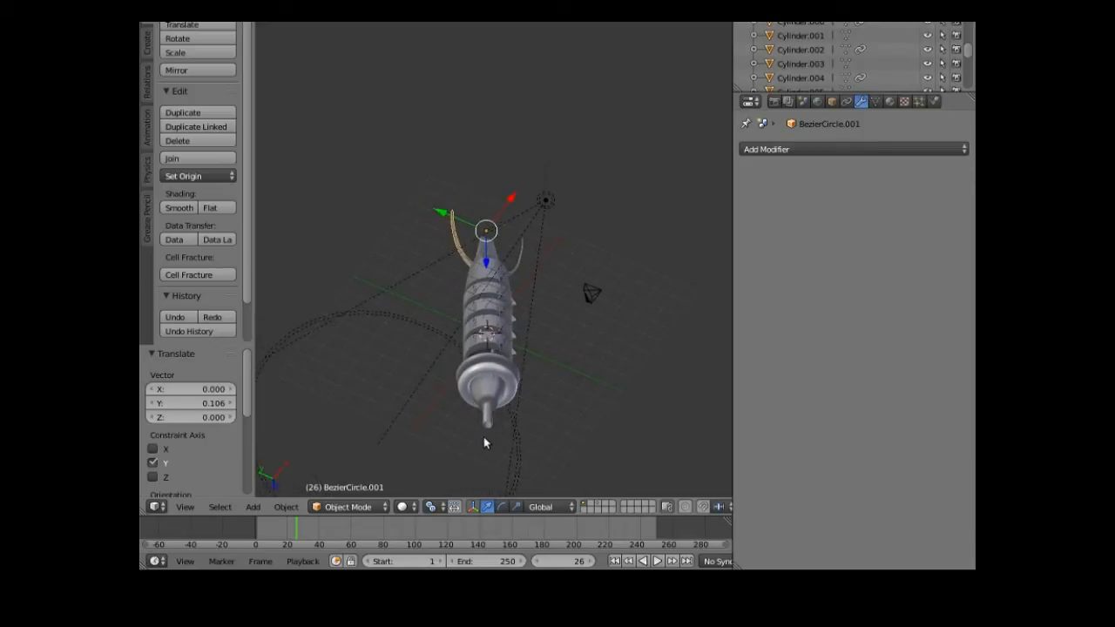
pyautogui.moveTo(488, 441); pyautogui.dragTo(474, 418, button='middle')
pyautogui.rightClick(474, 415)
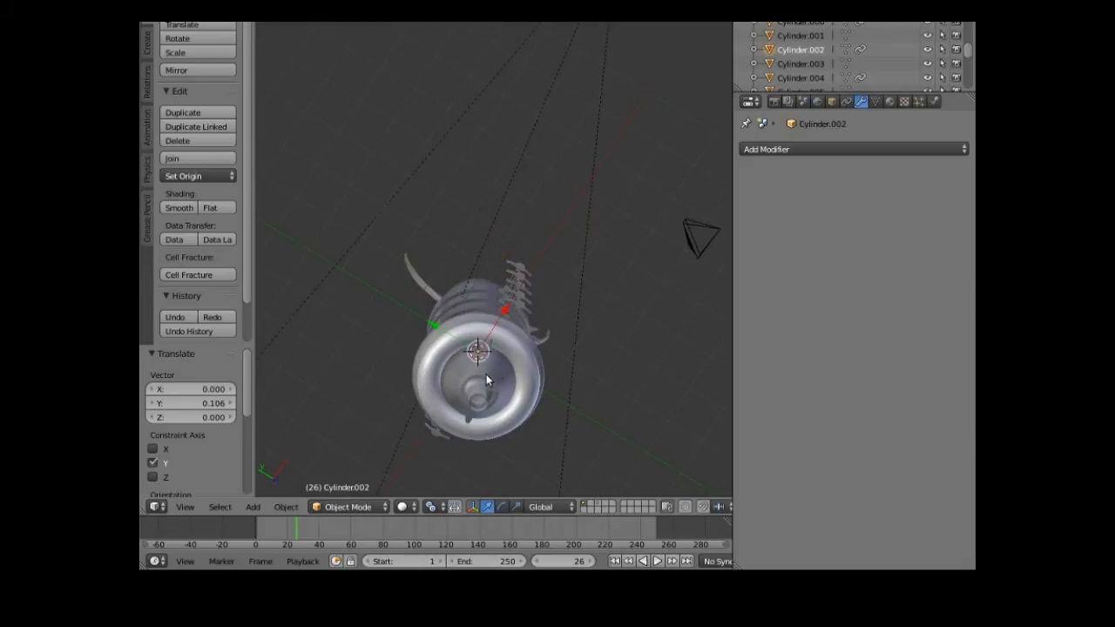
pyautogui.moveTo(479, 412); pyautogui.dragTo(407, 428, button='middle')
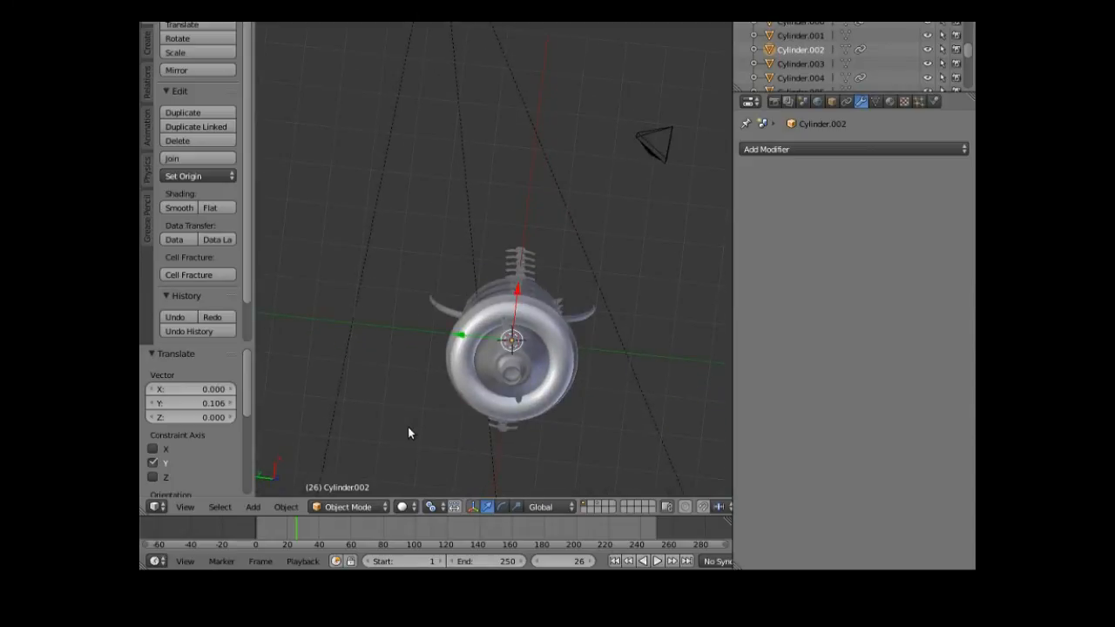
pyautogui.click(362, 512)
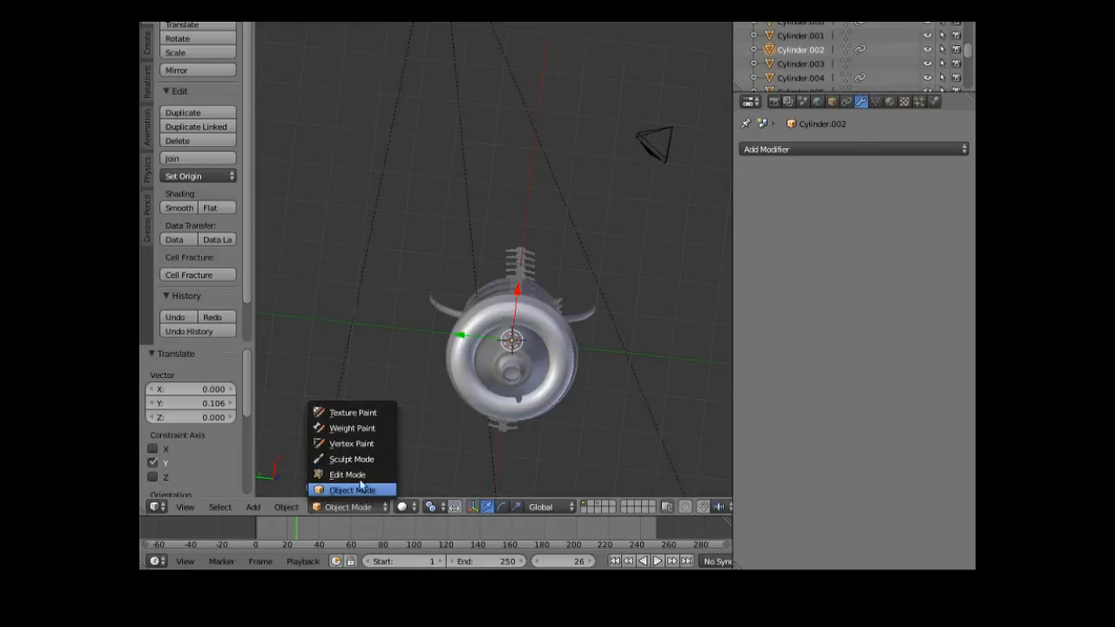
pyautogui.click(360, 477)
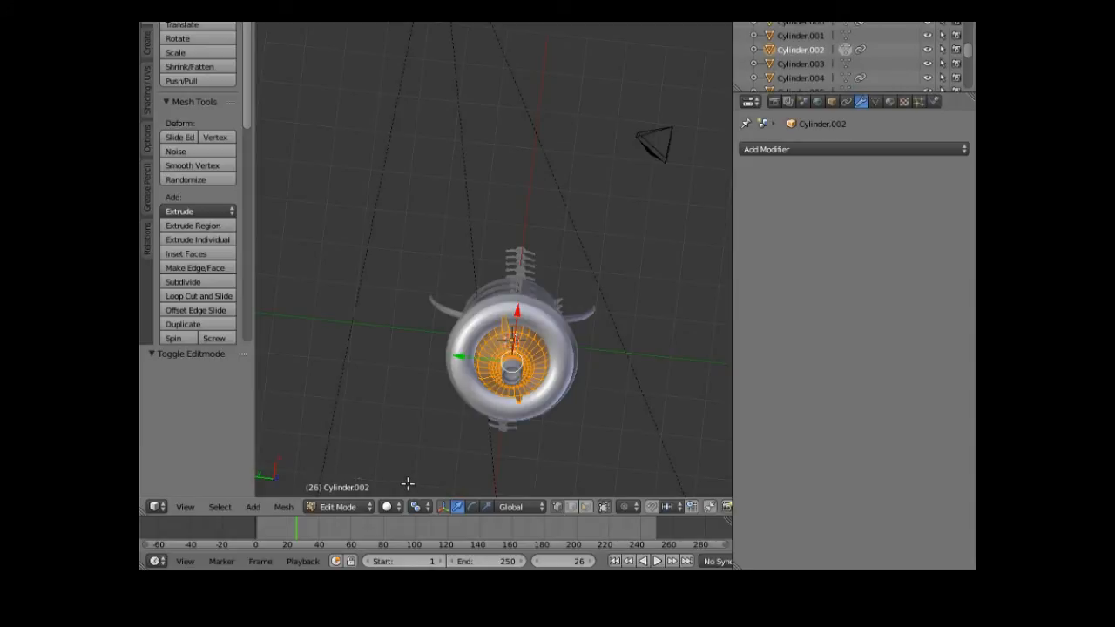
# - Select the inner edge loop around the rod at the conical section's narrow end and raise it about 0.653 along Z
pyautogui.click(186, 507)
pyautogui.click(232, 413)
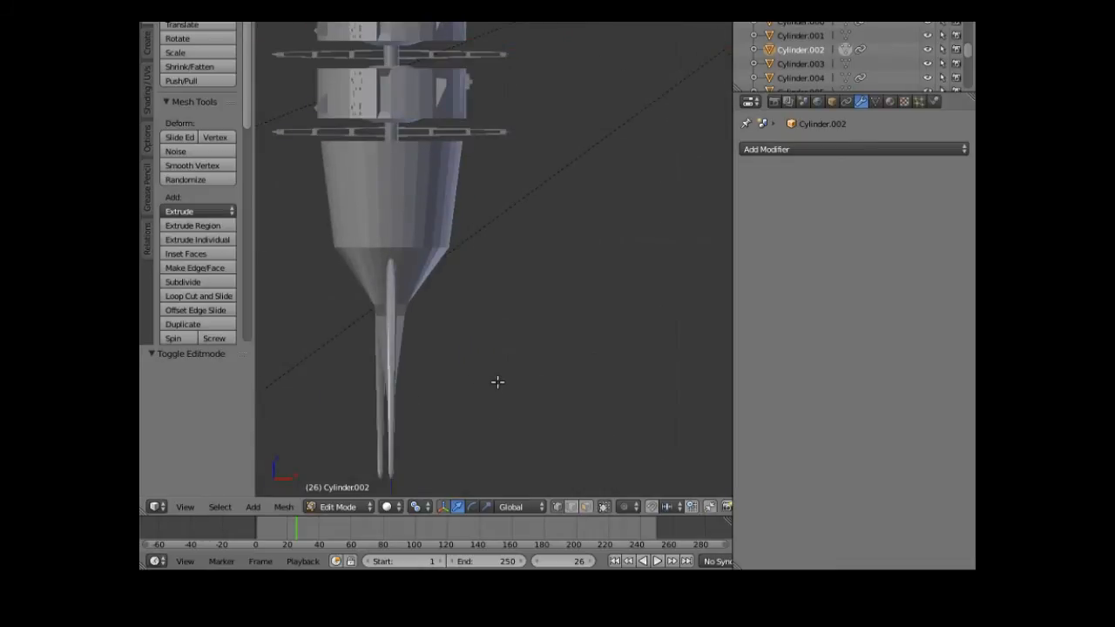
pyautogui.scroll(-3, 497, 381)
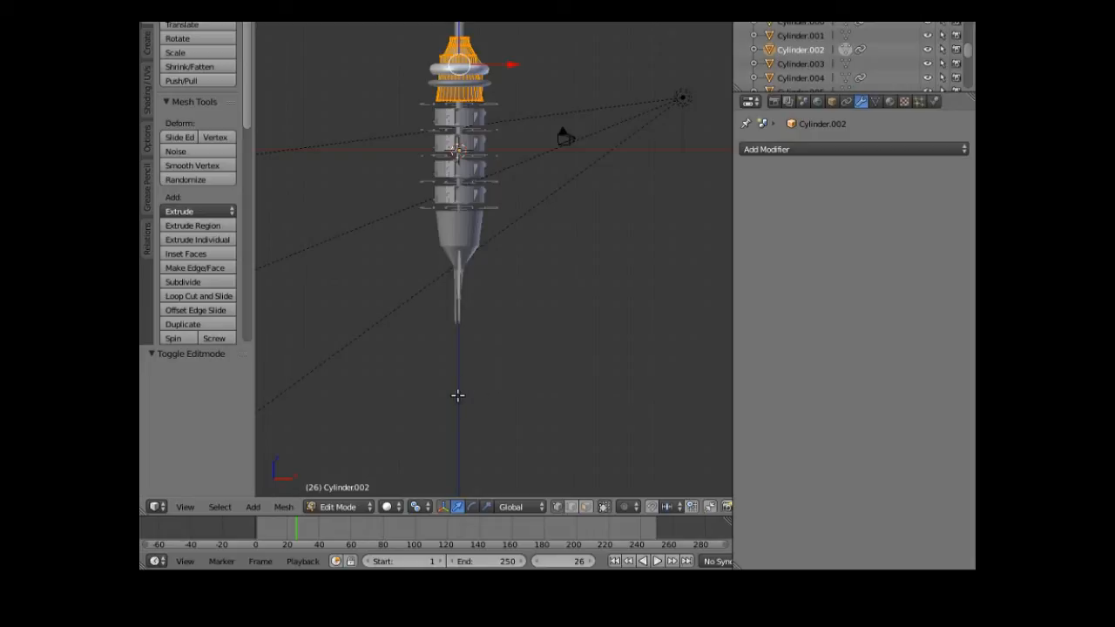
pyautogui.moveTo(488, 371); pyautogui.dragTo(473, 425, button='middle')
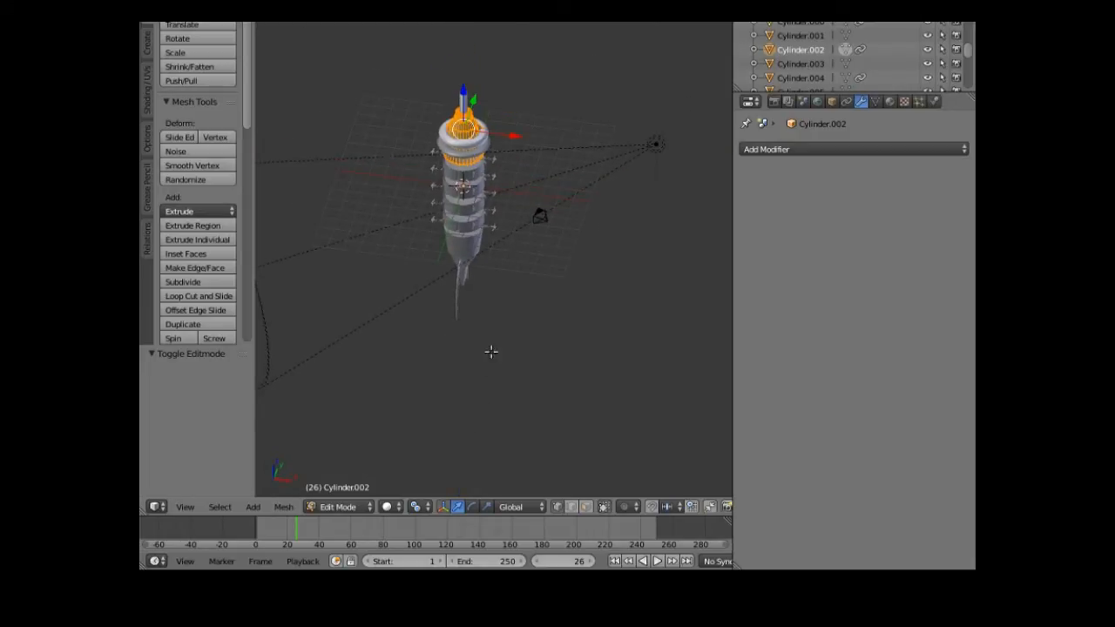
pyautogui.scroll(1, 266, 448)
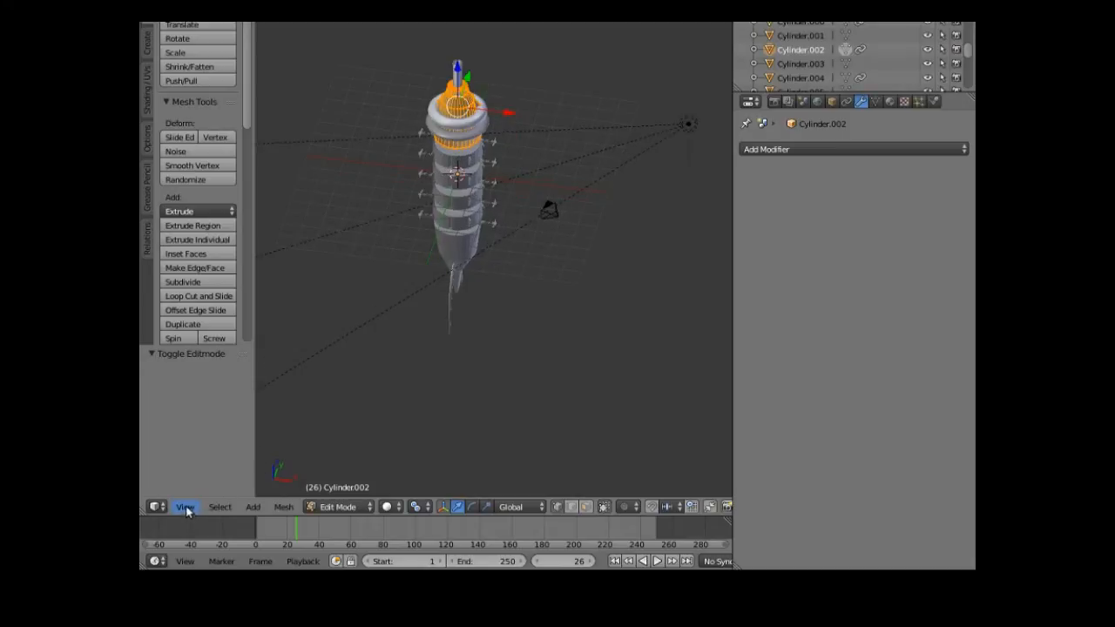
pyautogui.click(186, 507)
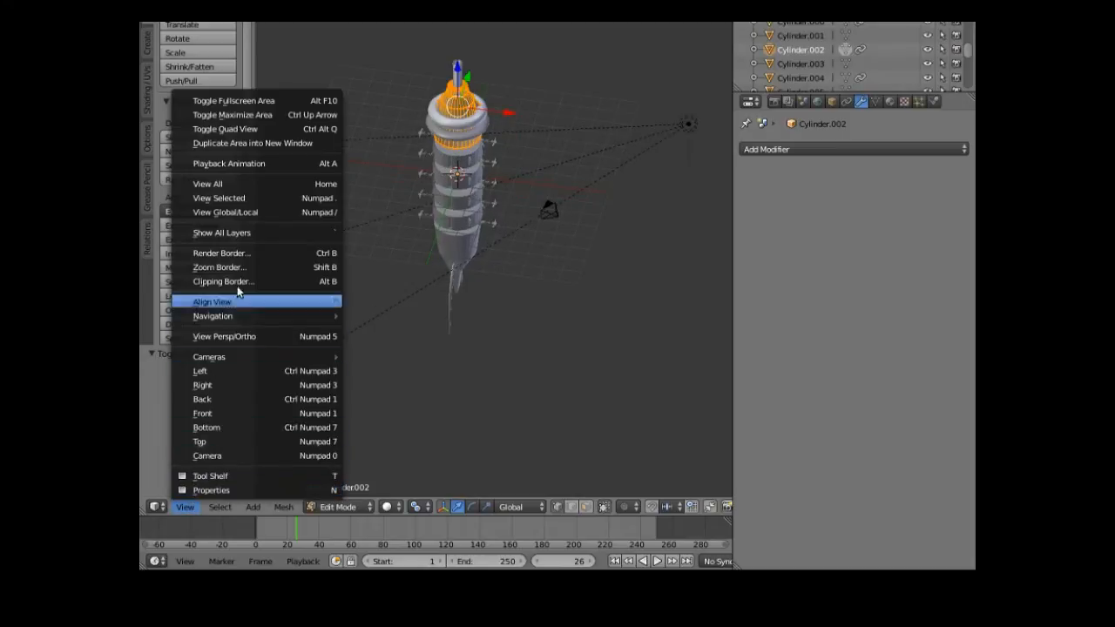
pyautogui.click(237, 200)
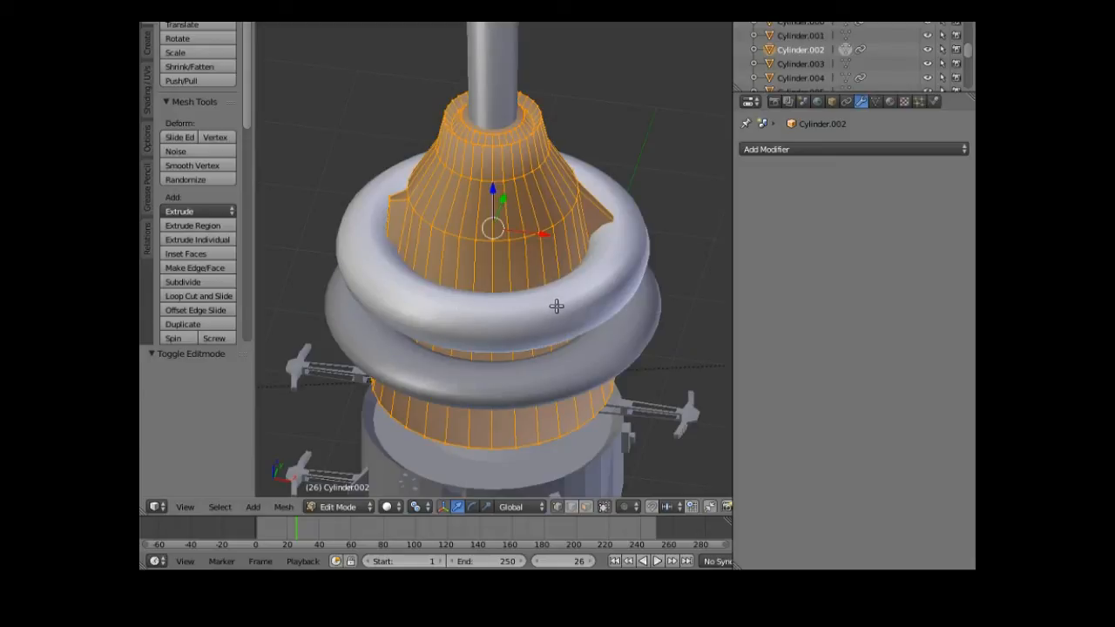
pyautogui.moveTo(557, 306); pyautogui.dragTo(502, 303, button='middle')
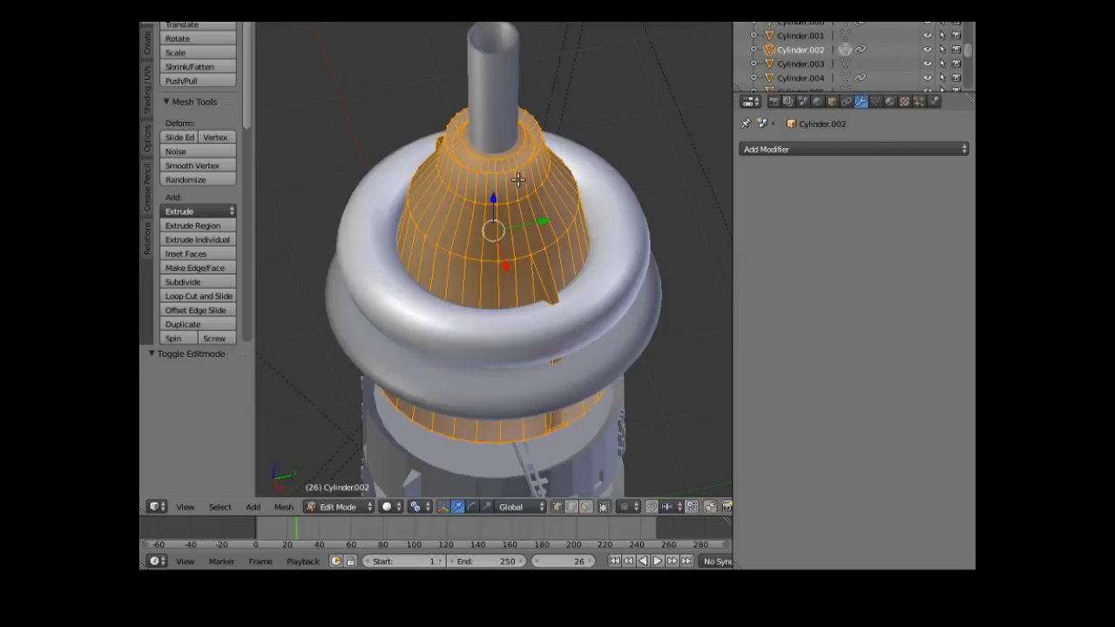
pyautogui.rightClick(494, 158)
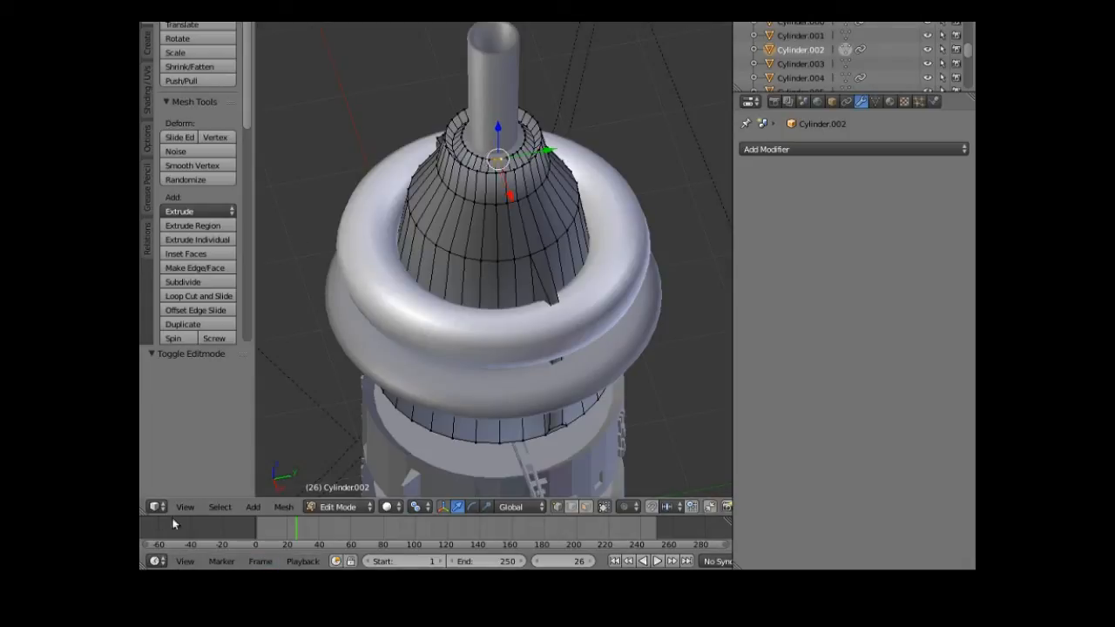
pyautogui.click(227, 509)
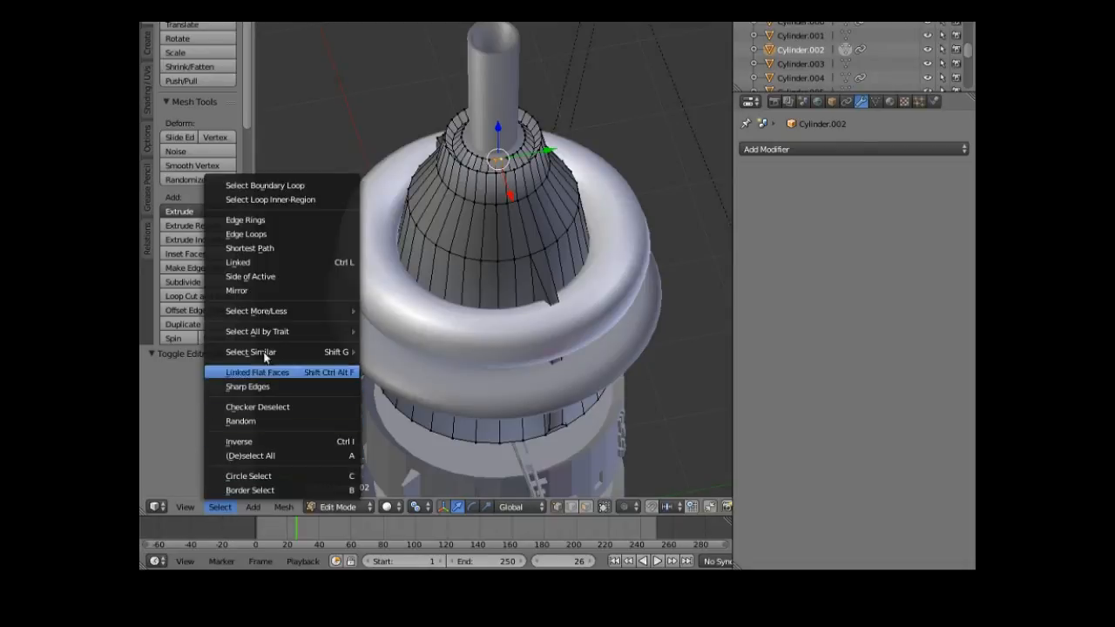
pyautogui.click(281, 235)
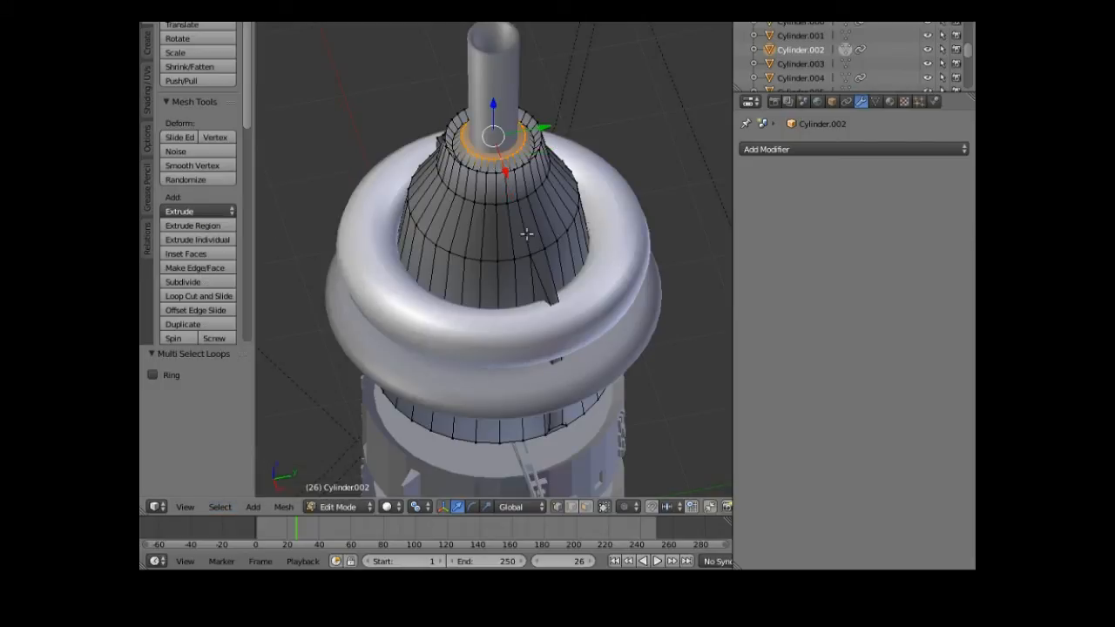
pyautogui.moveTo(493, 105); pyautogui.dragTo(485, 61)
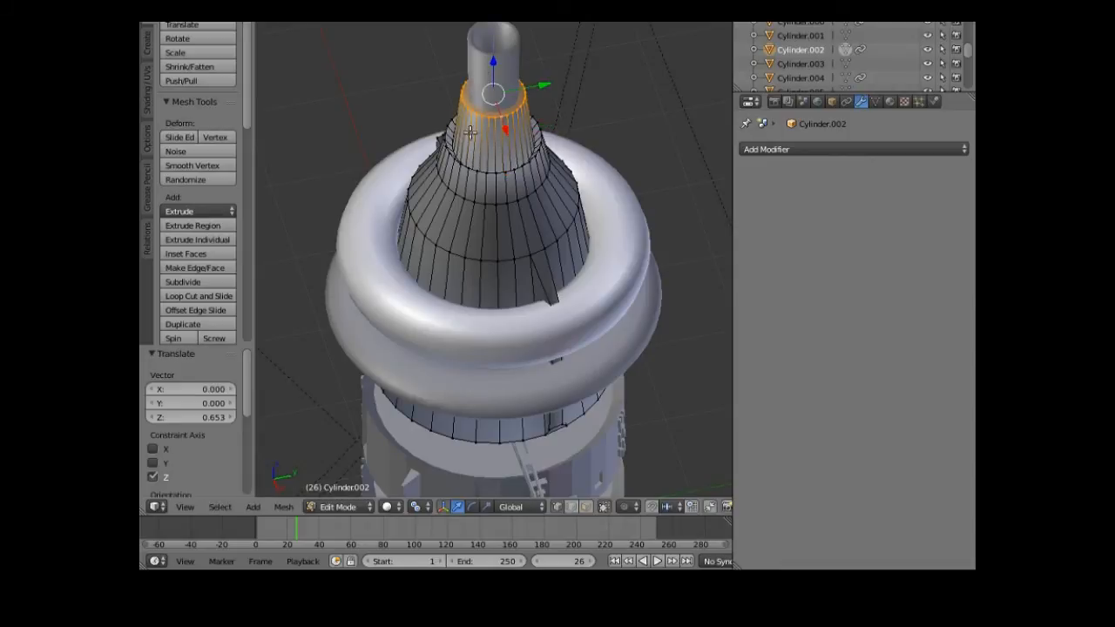
# - Rotate the raised loop about -49° around the Y axis and scale it uniformly by about 1.328
pyautogui.moveTo(485, 261); pyautogui.dragTo(583, 290, button='middle')
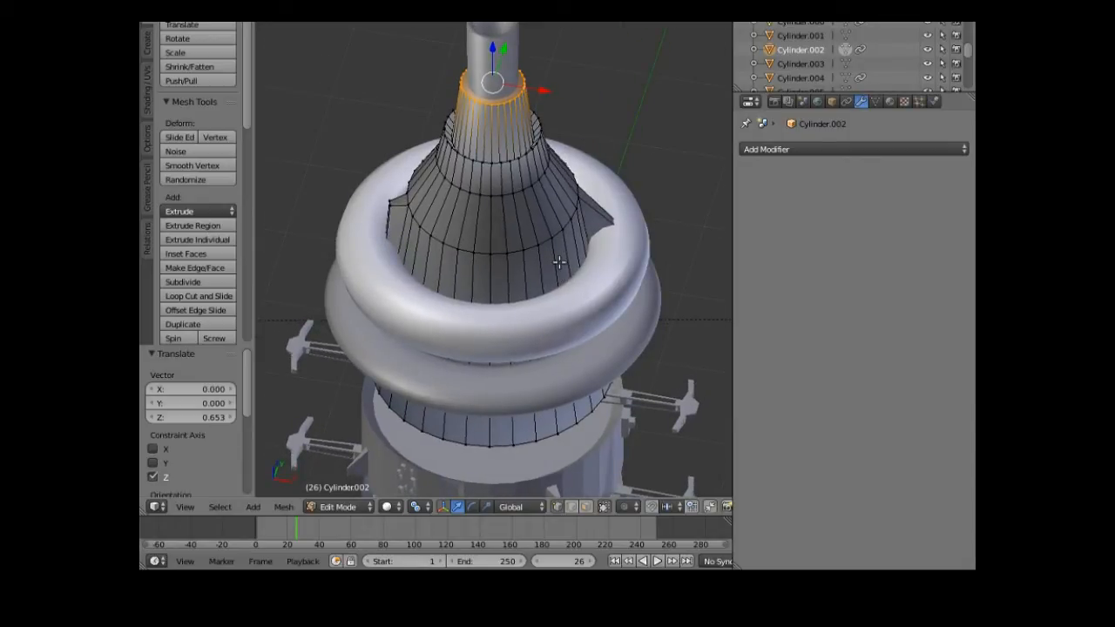
pyautogui.press('r')
pyautogui.press('y')
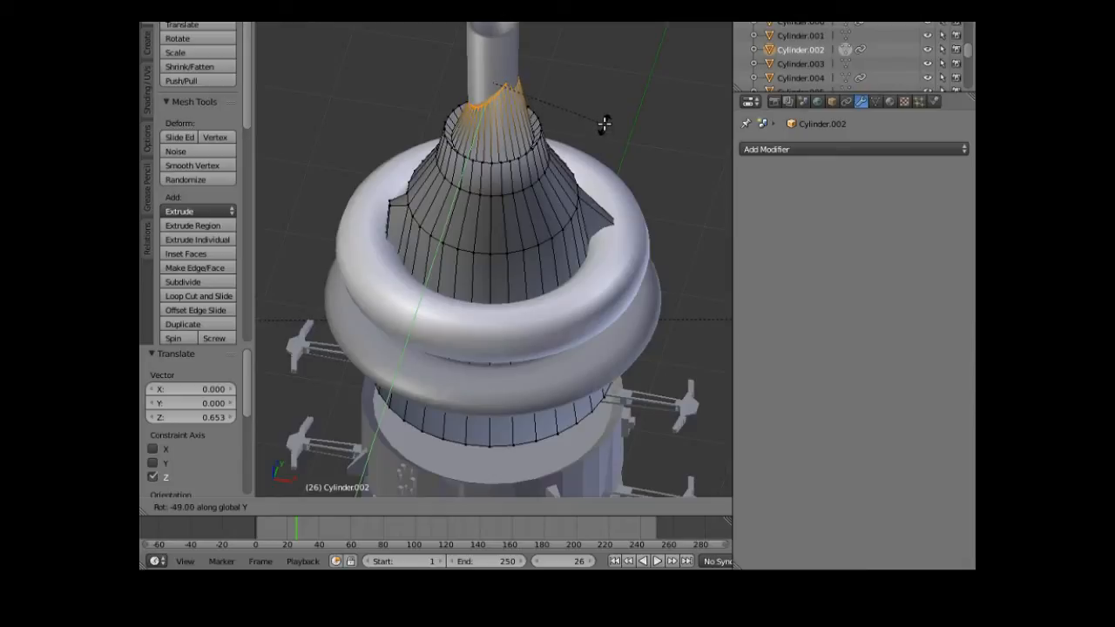
pyautogui.click(603, 123)
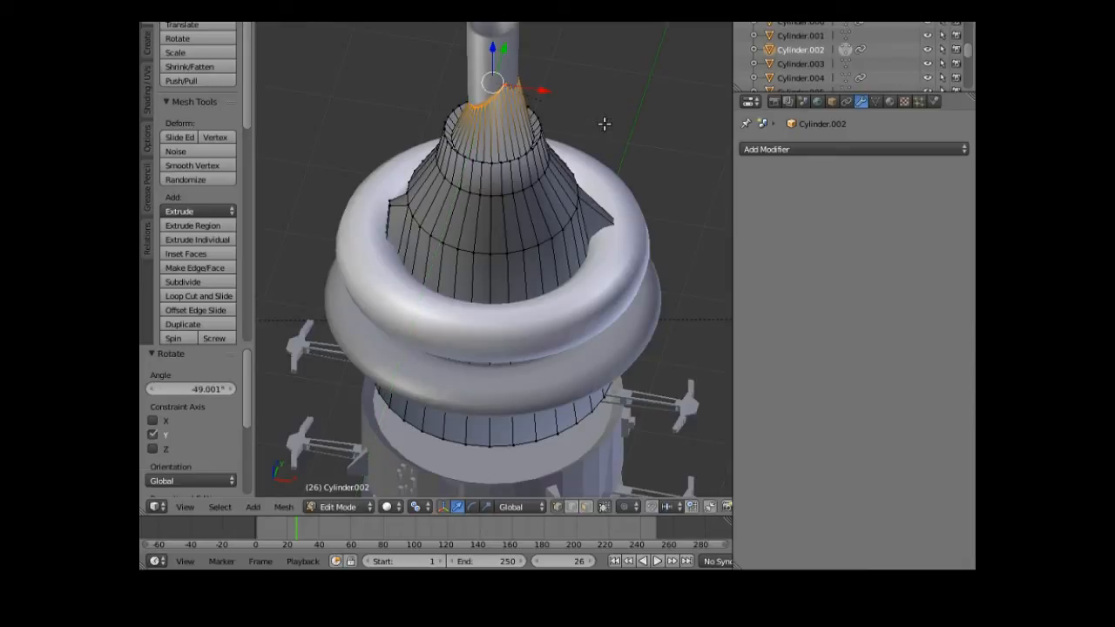
pyautogui.press('s')
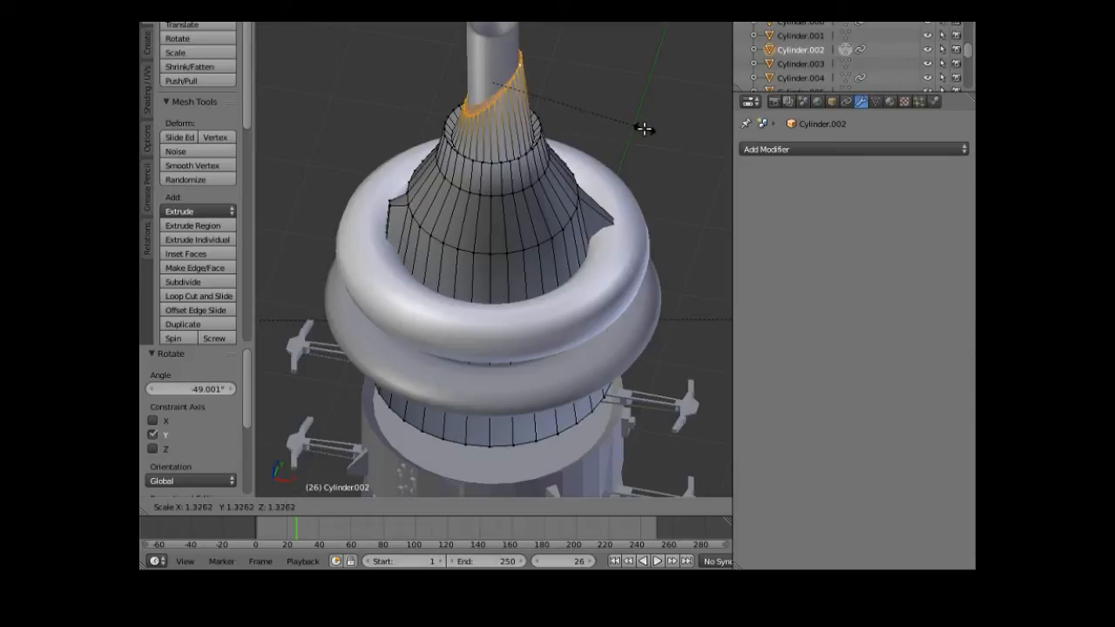
pyautogui.click(643, 129)
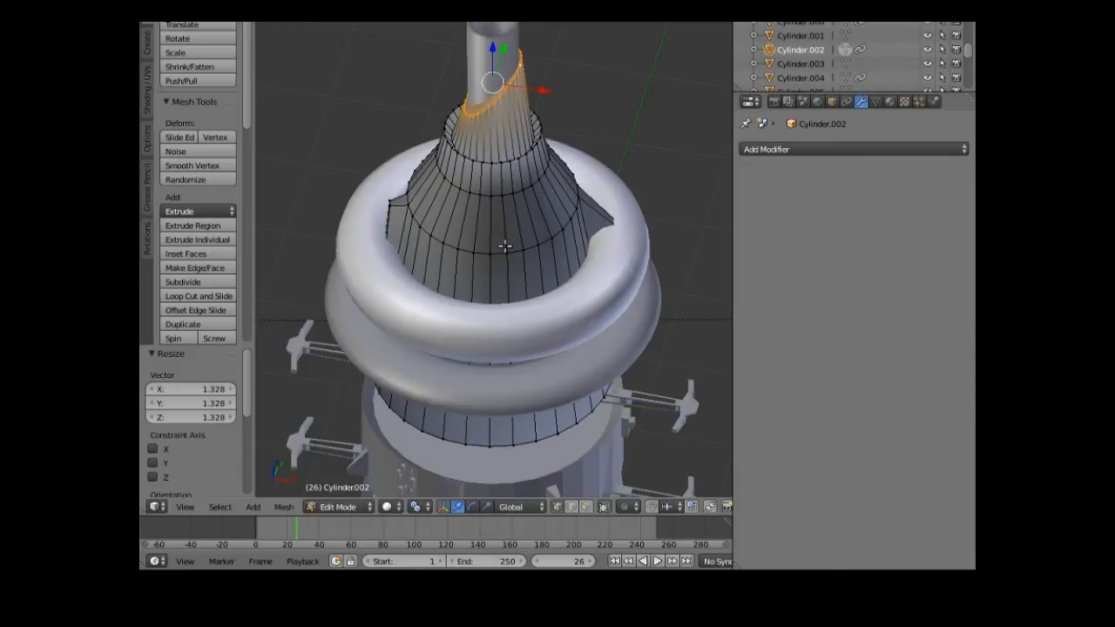
# - Scale the slanted loop by about 0.725 along Y and about 1.502 along X
pyautogui.moveTo(517, 242); pyautogui.dragTo(661, 317, button='middle')
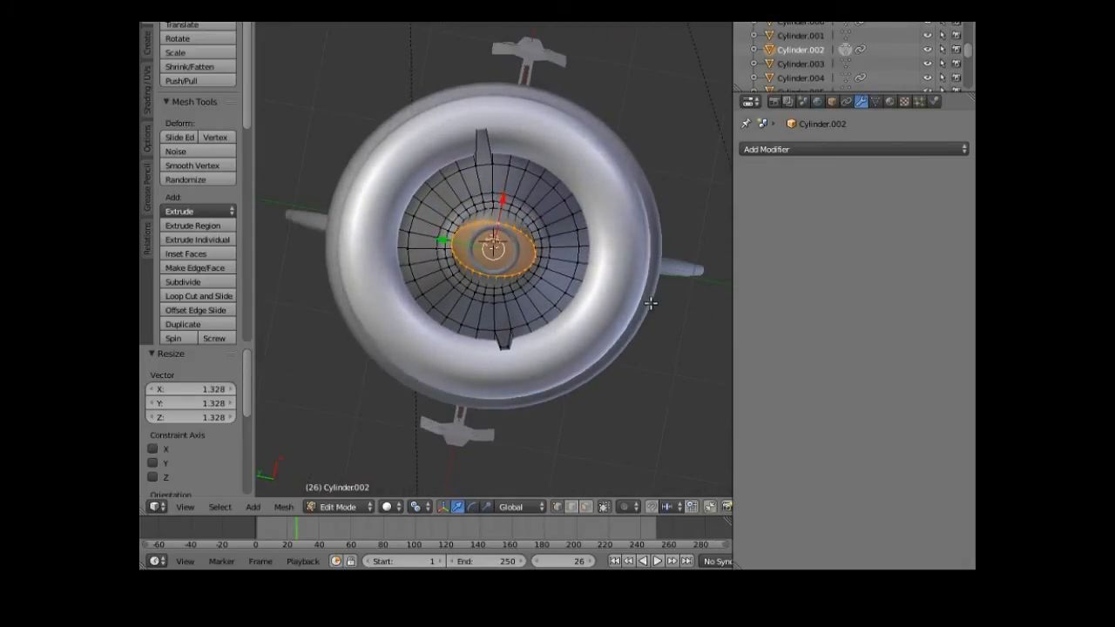
pyautogui.press('s')
pyautogui.press('y')
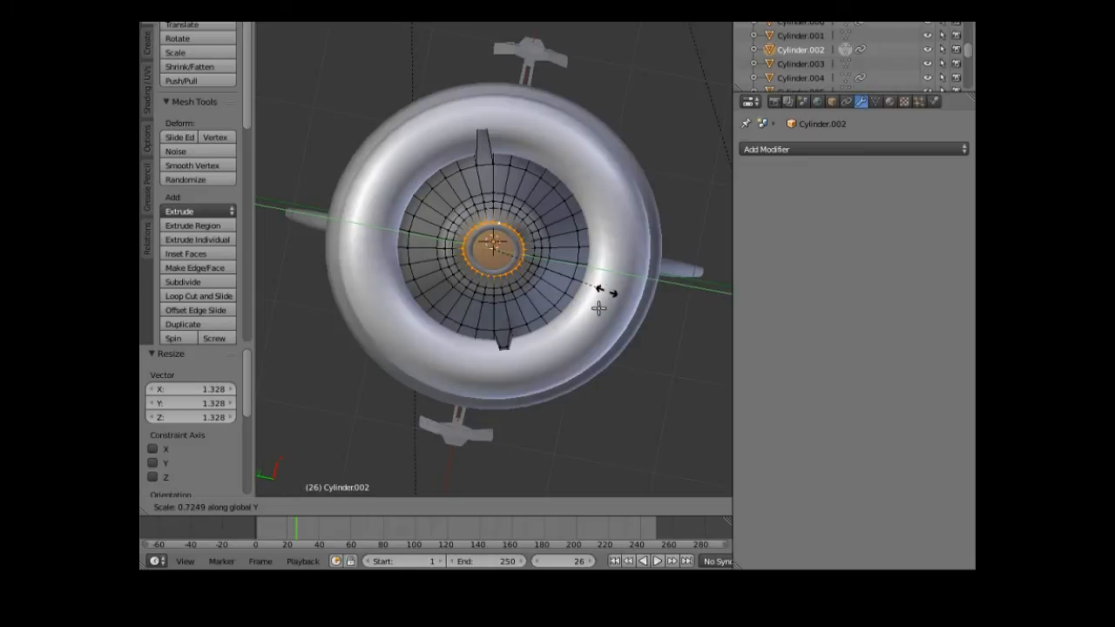
pyautogui.click(599, 307)
pyautogui.press('s')
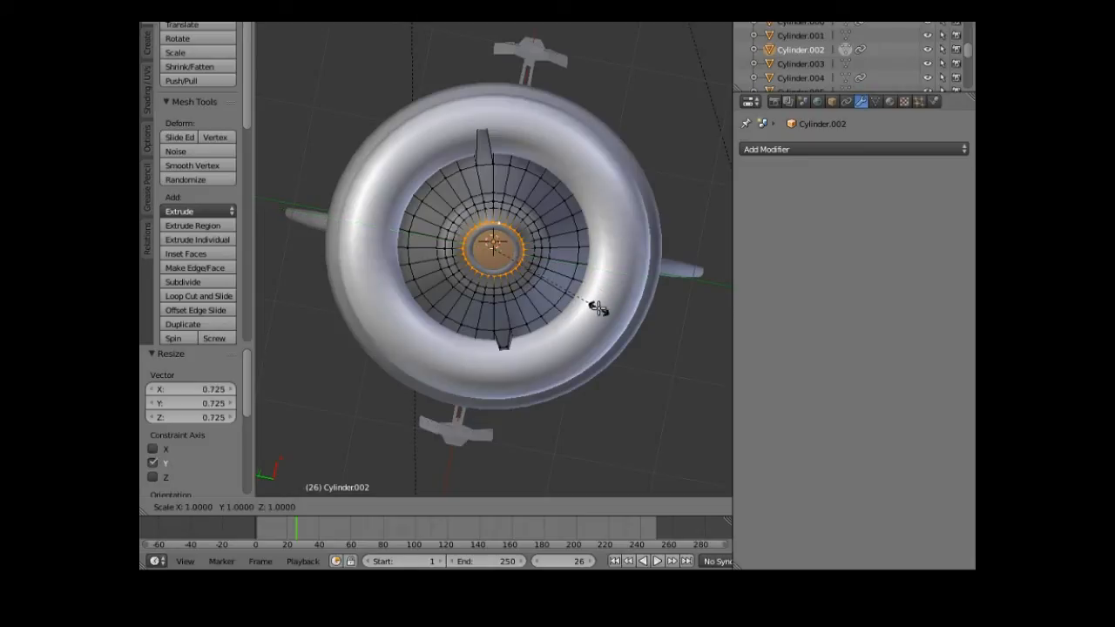
pyautogui.press('x')
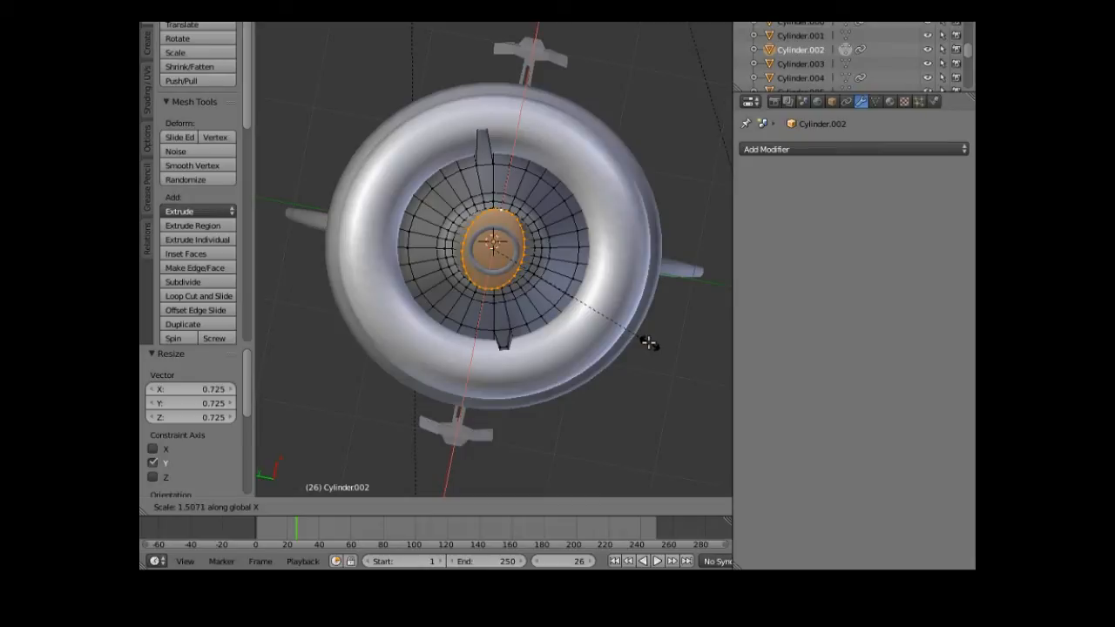
pyautogui.click(649, 343)
# - Delete the face that caps the slanted collar around the rod
pyautogui.moveTo(616, 365); pyautogui.dragTo(567, 391, button='middle')
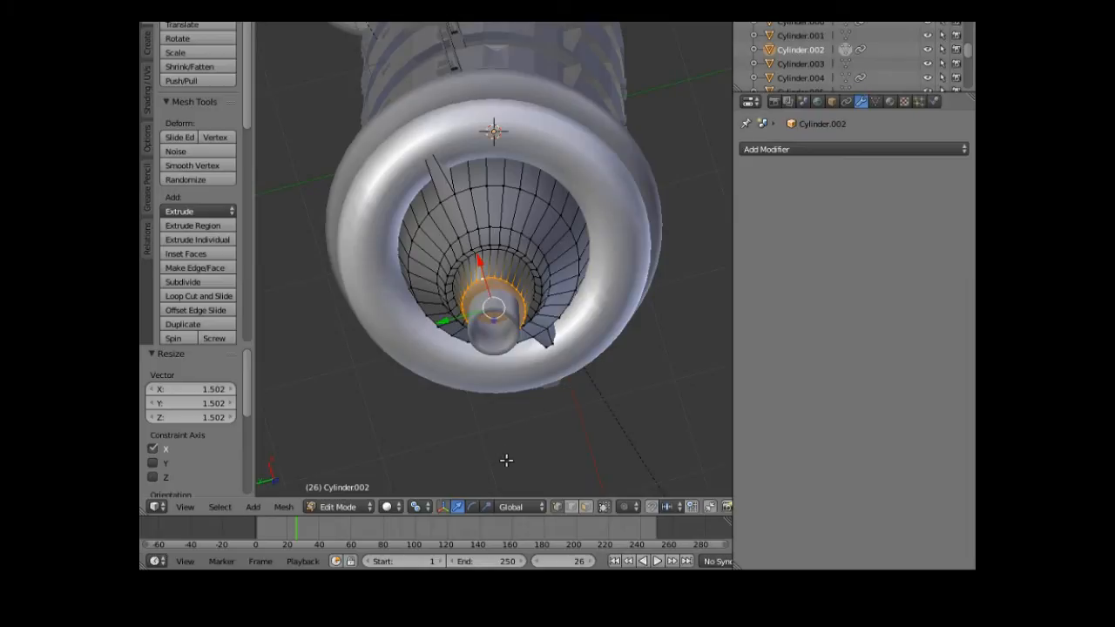
pyautogui.click(585, 508)
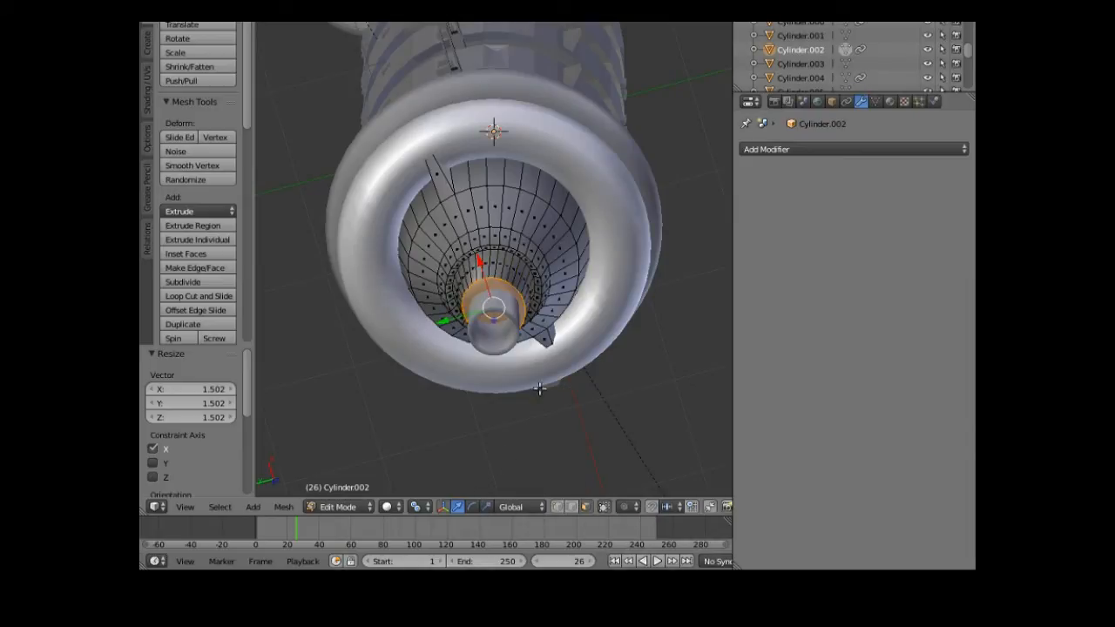
pyautogui.rightClick(485, 285)
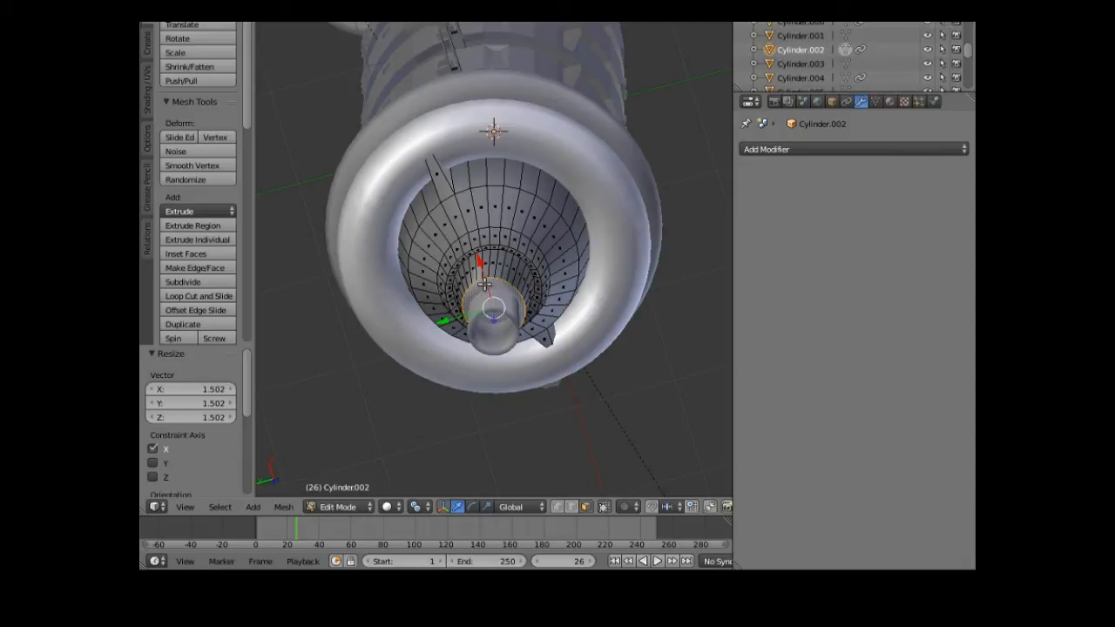
pyautogui.press('x')
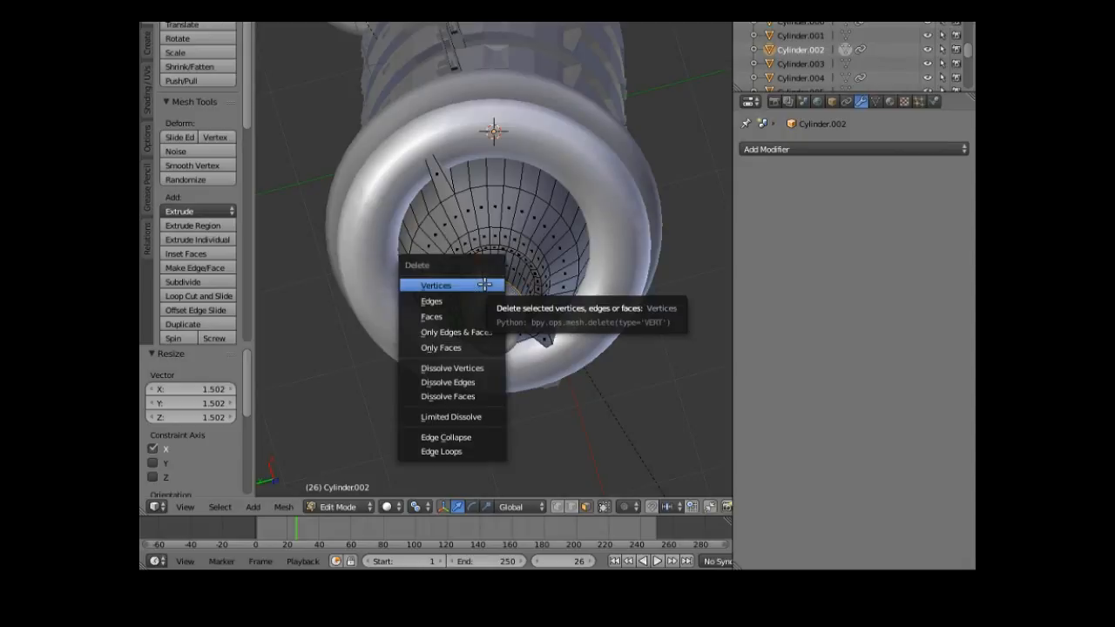
pyautogui.click(468, 317)
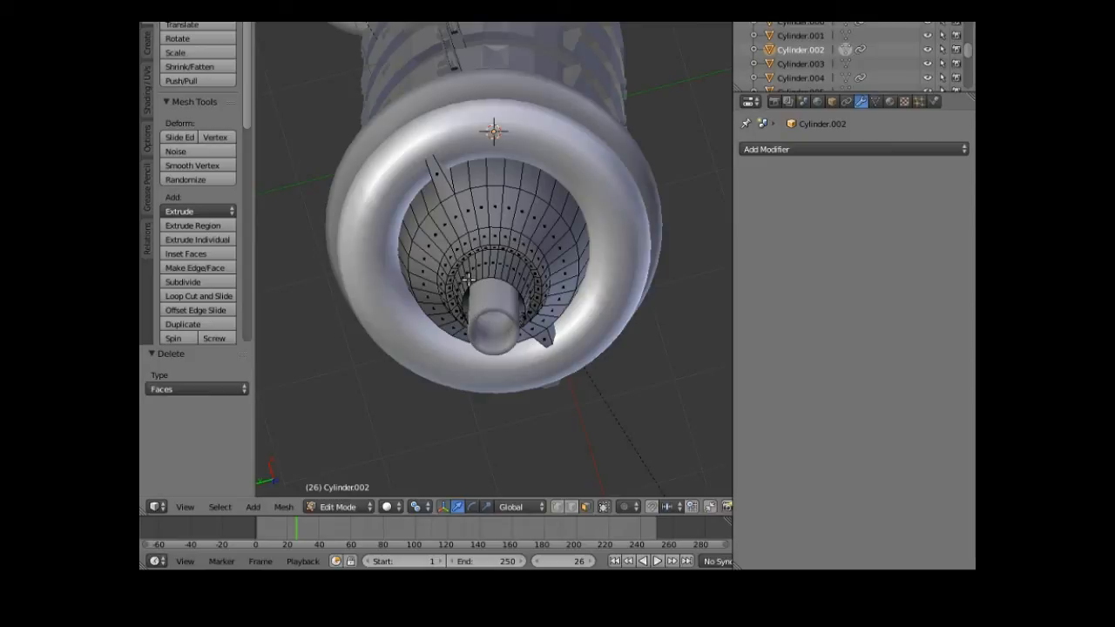
# - Select the edge loop around the slanted collar's open rim
pyautogui.rightClick(467, 285)
pyautogui.click(571, 509)
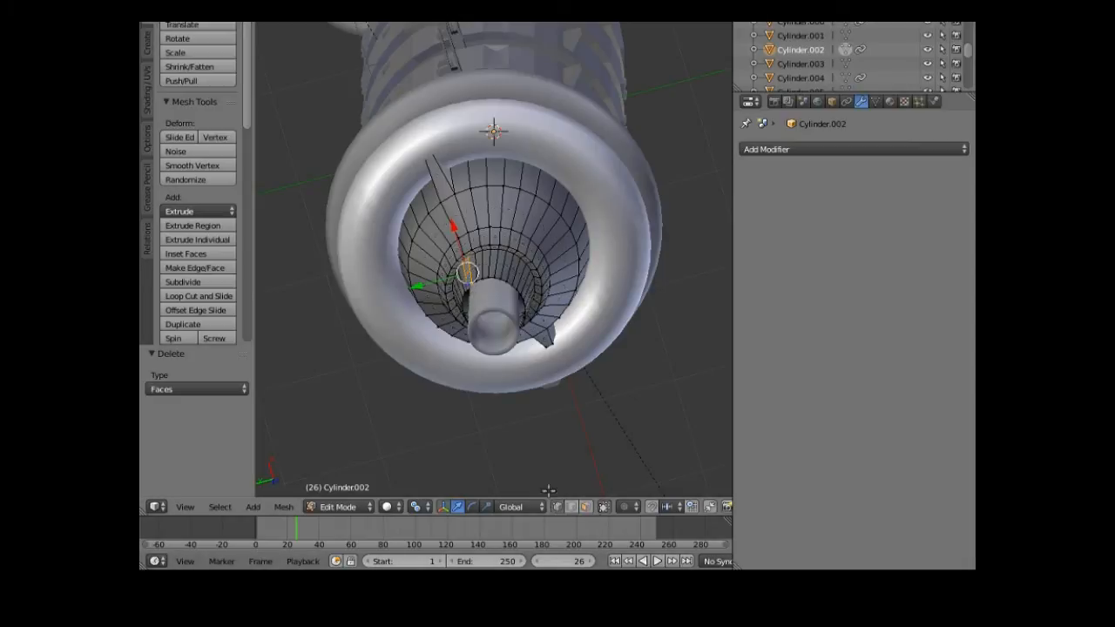
pyautogui.rightClick(478, 277)
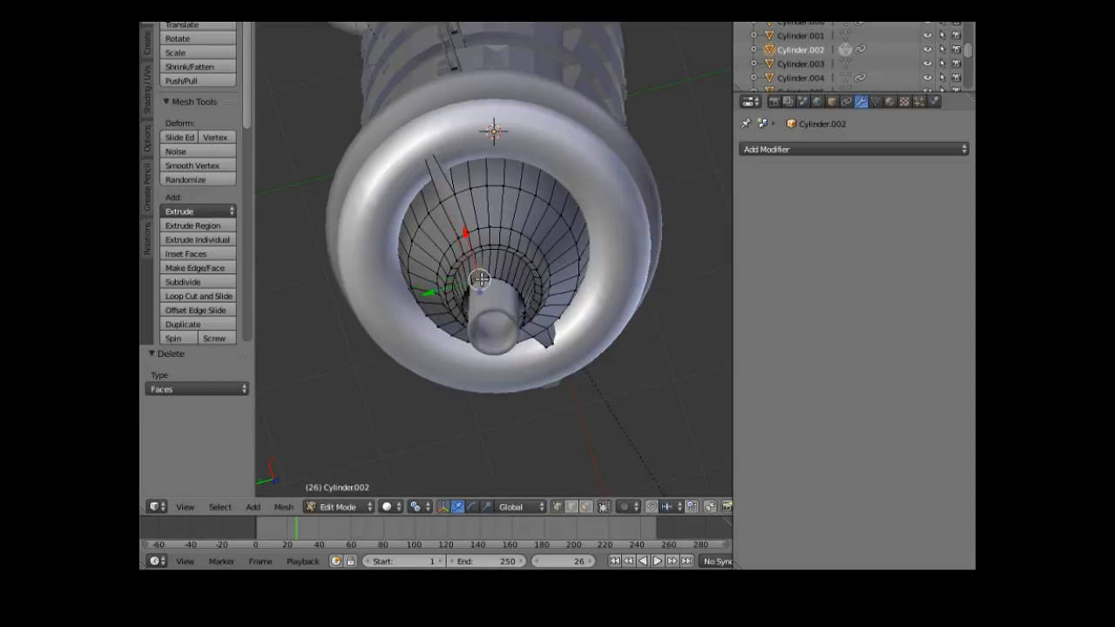
pyautogui.click(220, 507)
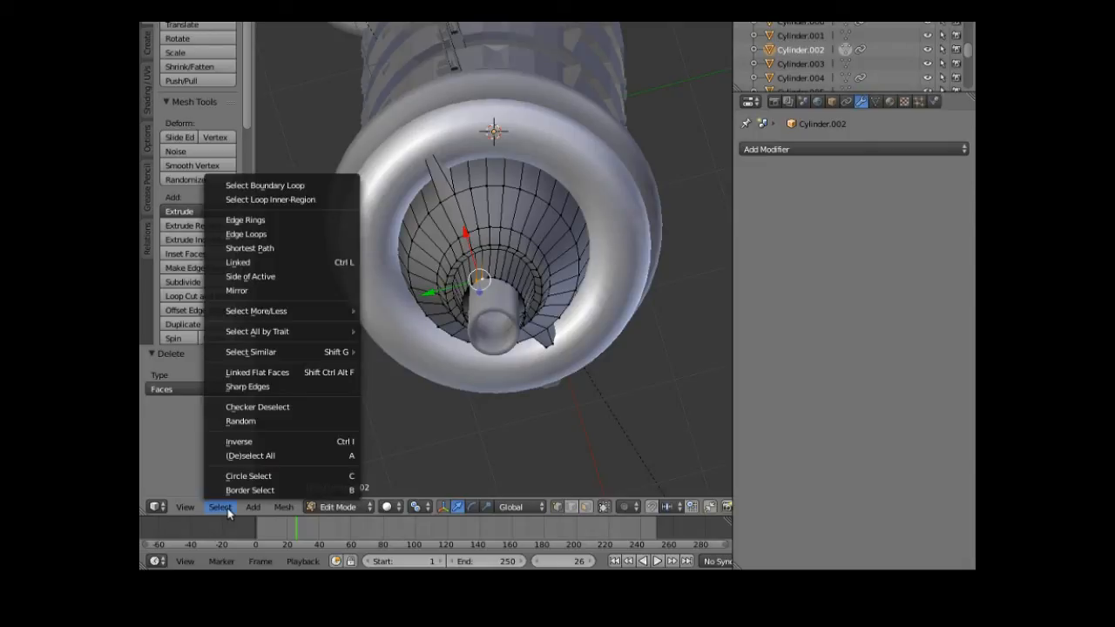
pyautogui.click(275, 238)
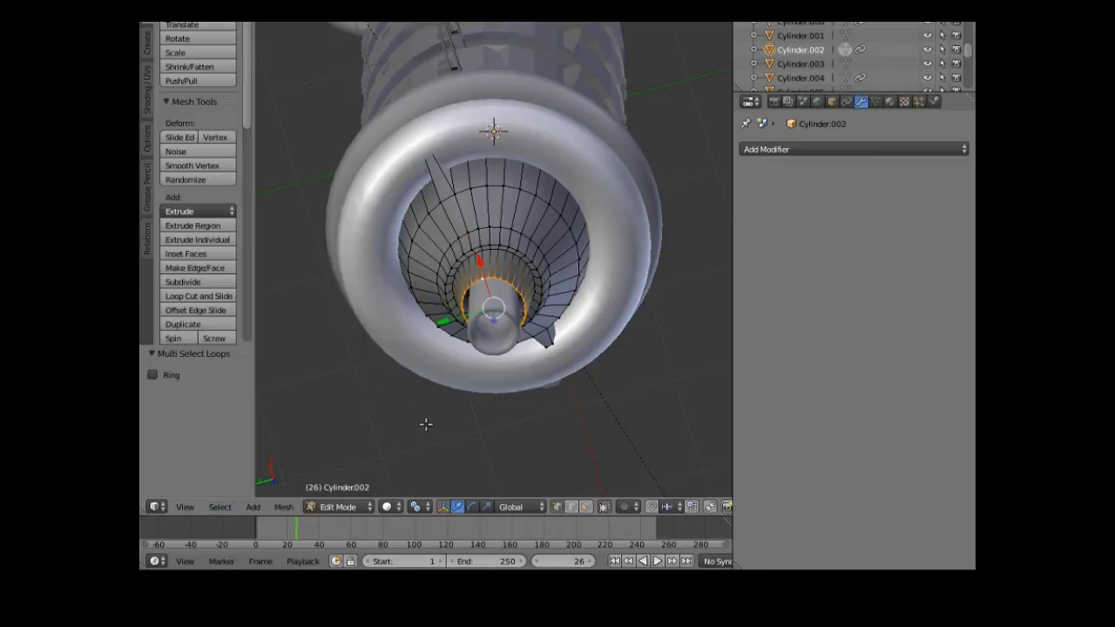
# - Try to fill the open rim with a face, and undo both the fill and the loop selection
pyautogui.moveTo(495, 431); pyautogui.dragTo(460, 435, button='middle')
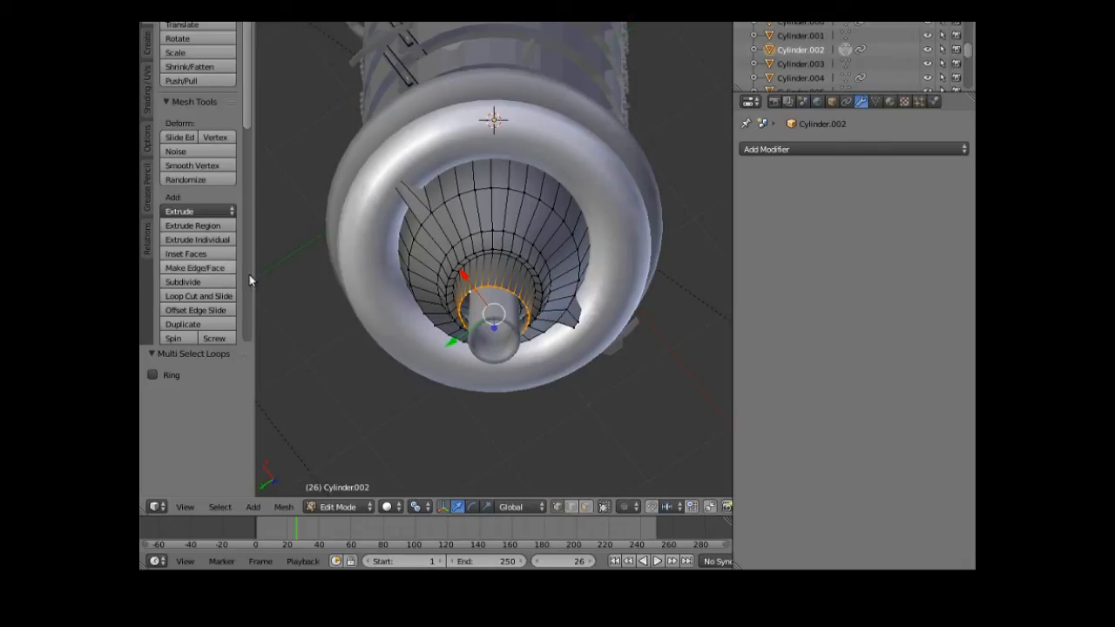
pyautogui.moveTo(247, 119); pyautogui.dragTo(236, 184)
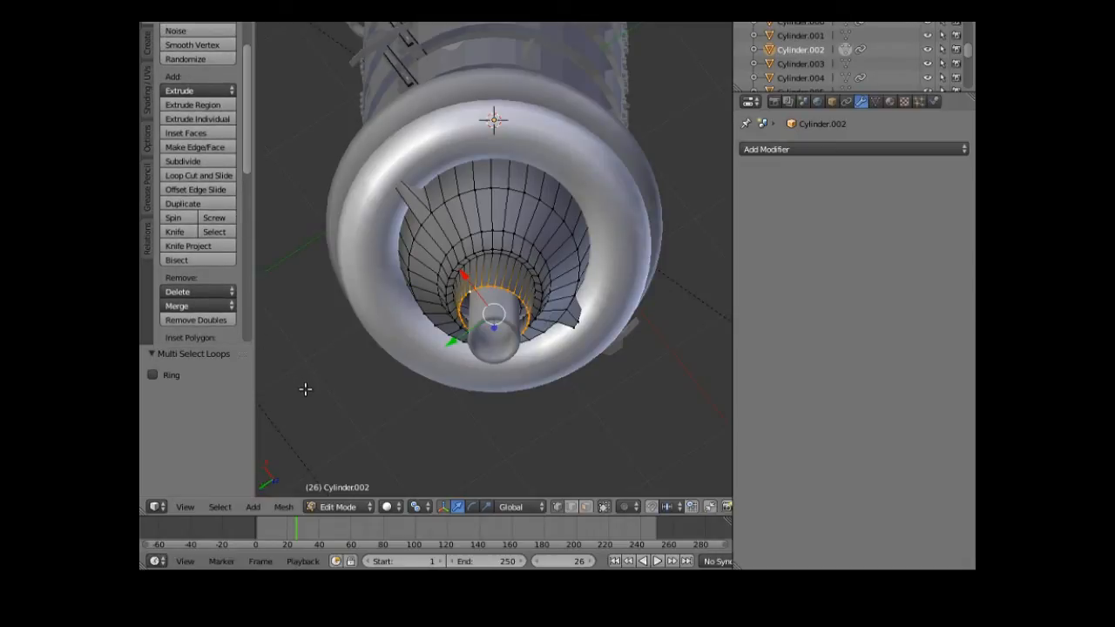
pyautogui.press('f')
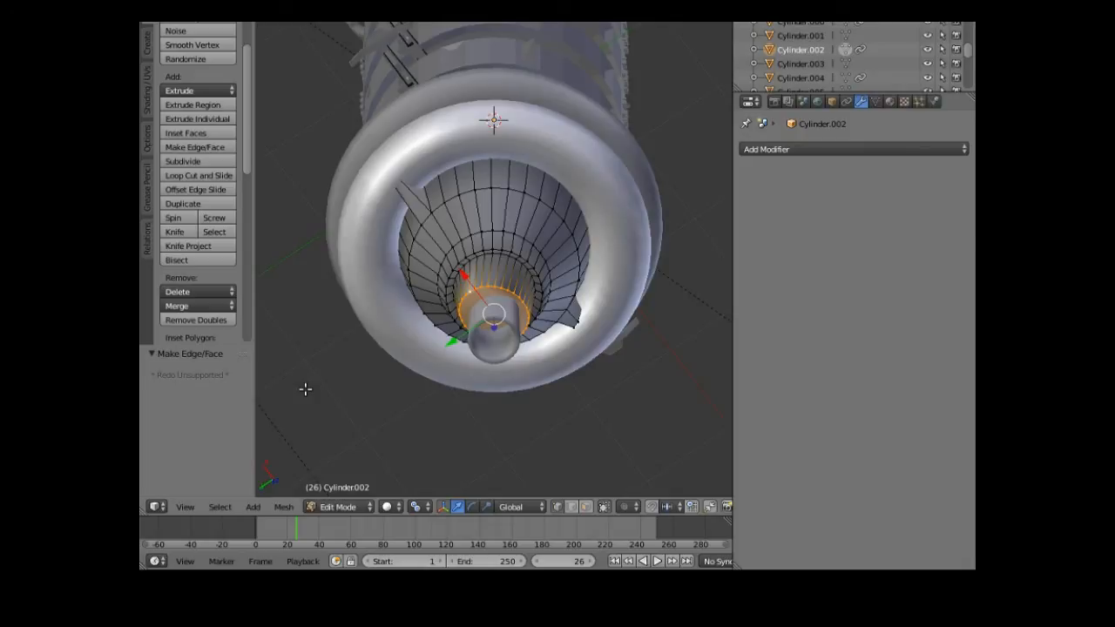
pyautogui.hotkey('ctrl', 'z')
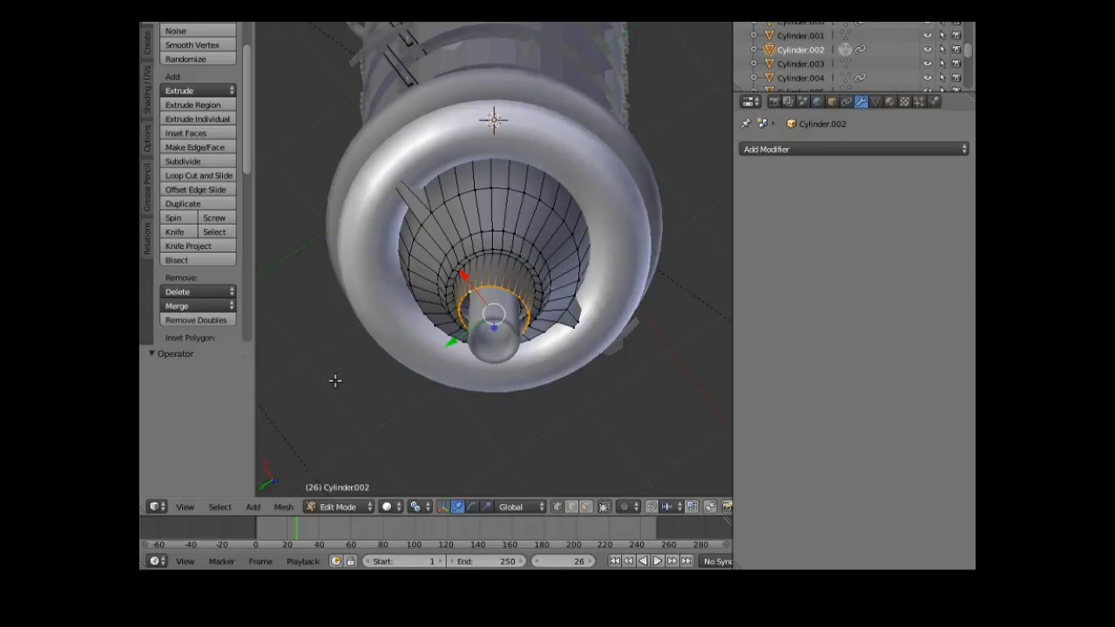
pyautogui.hotkey('ctrl', 'z')
# - Select the full edge loop around the slanted collar's open rim
pyautogui.moveTo(246, 158); pyautogui.dragTo(265, 195)
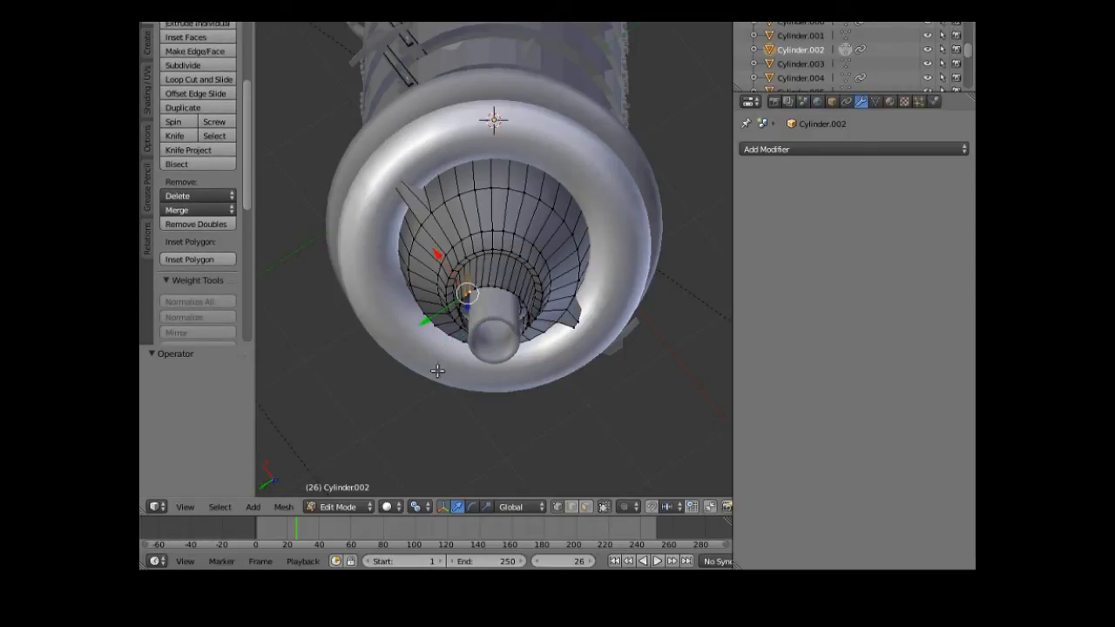
pyautogui.click(221, 507)
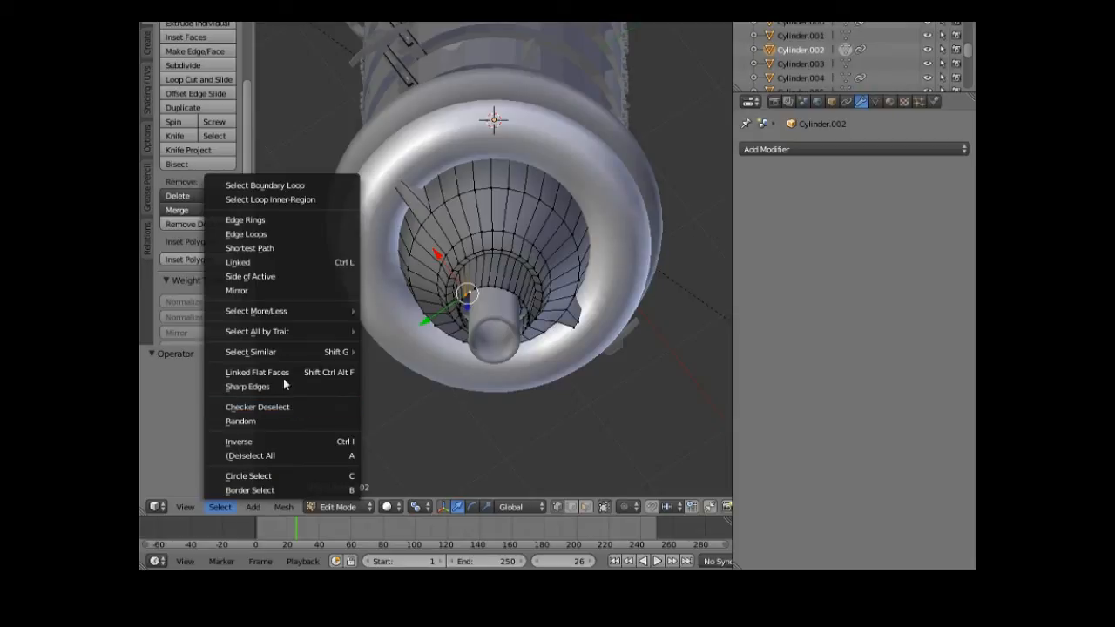
pyautogui.click(266, 234)
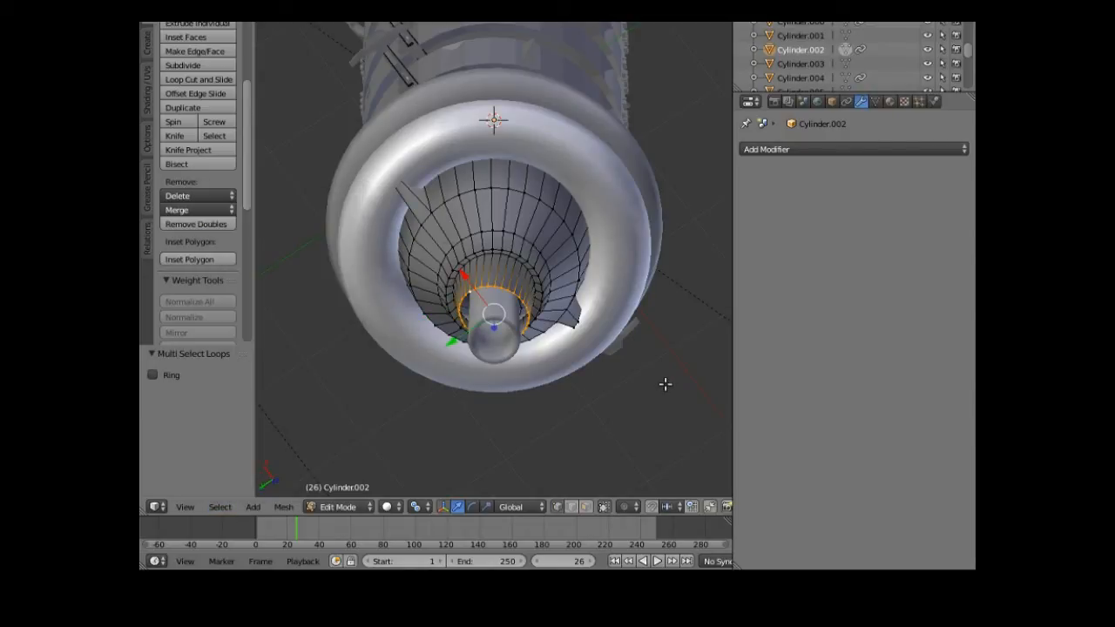
# - Extrude the collar's rim loop in place and scale it uniformly by about 0.766 toward the rod
pyautogui.press('g')
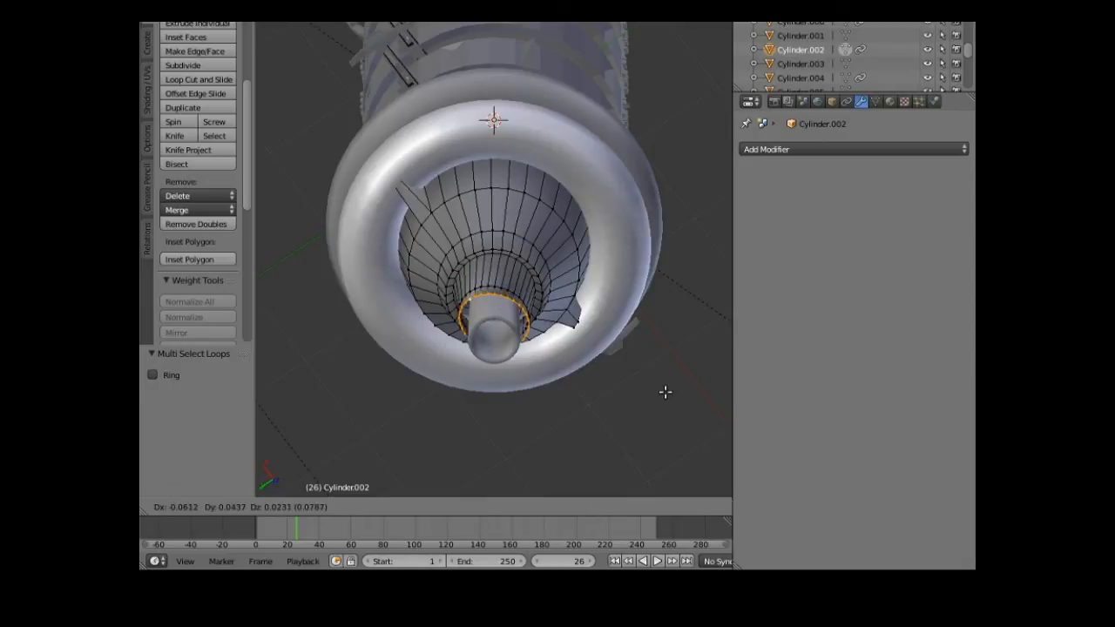
pyautogui.press('Escape')
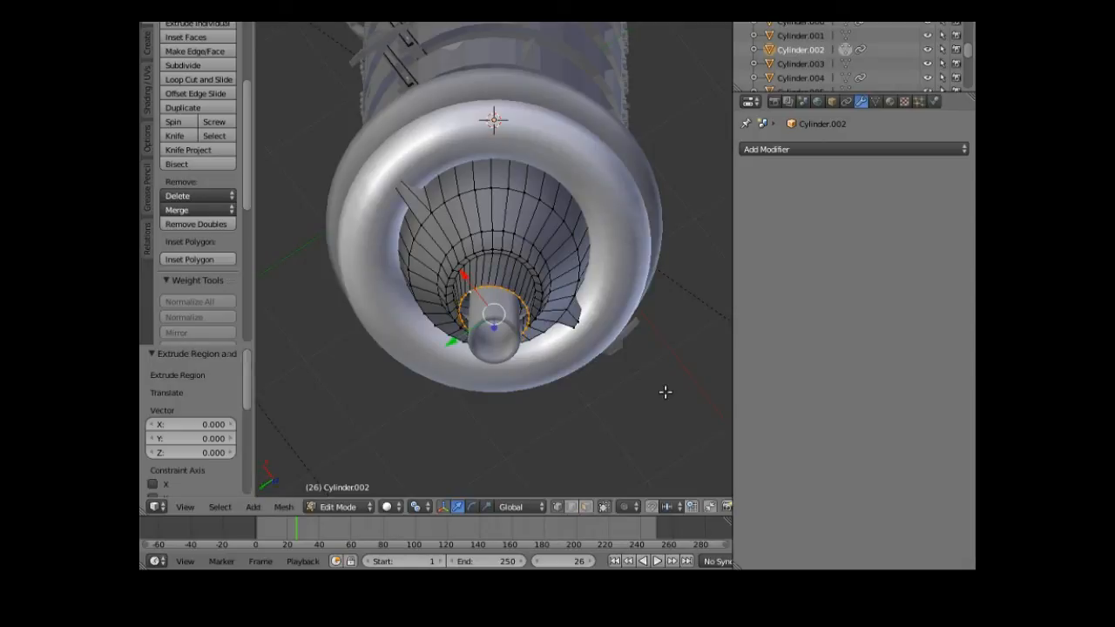
pyautogui.press('s')
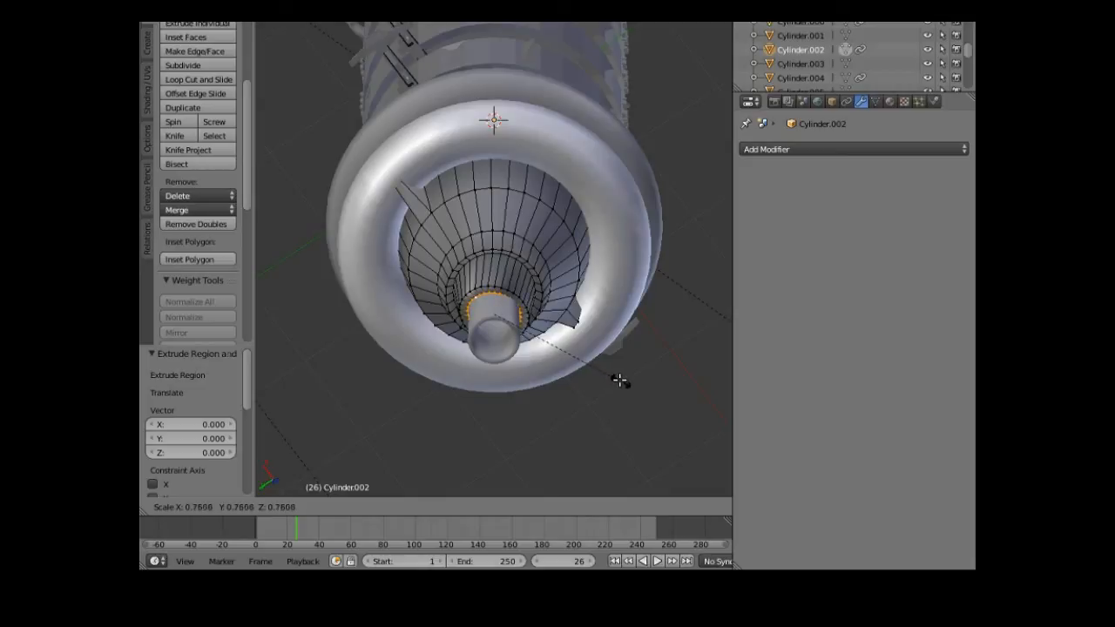
pyautogui.click(620, 380)
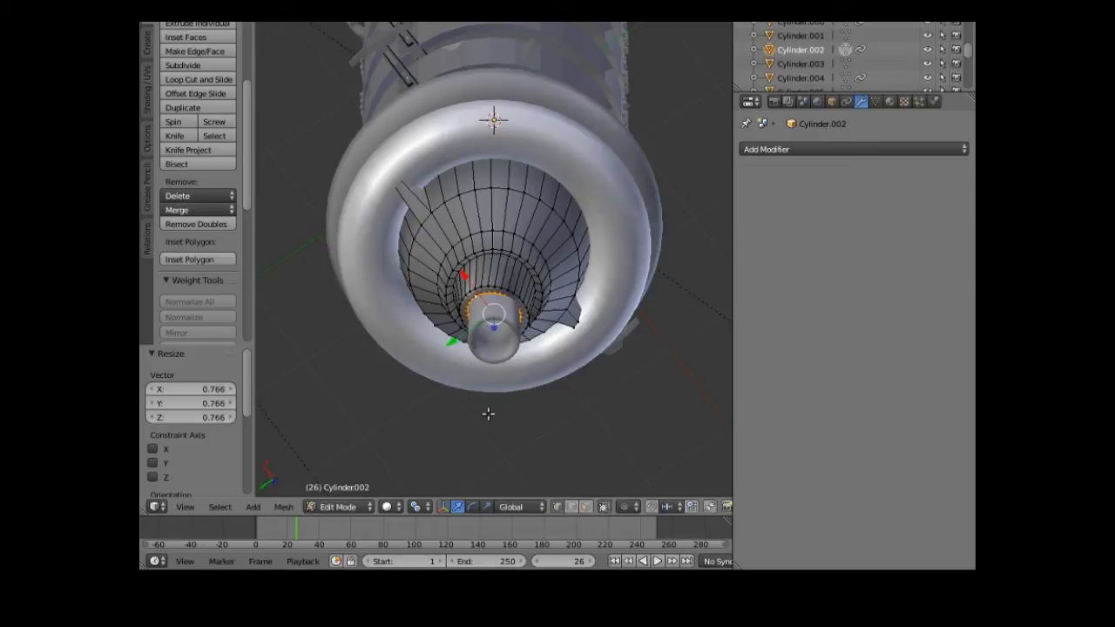
# - Select a single edge on the collar's rim above the rod and enable proportional editing
pyautogui.moveTo(482, 414); pyautogui.dragTo(534, 443, button='middle')
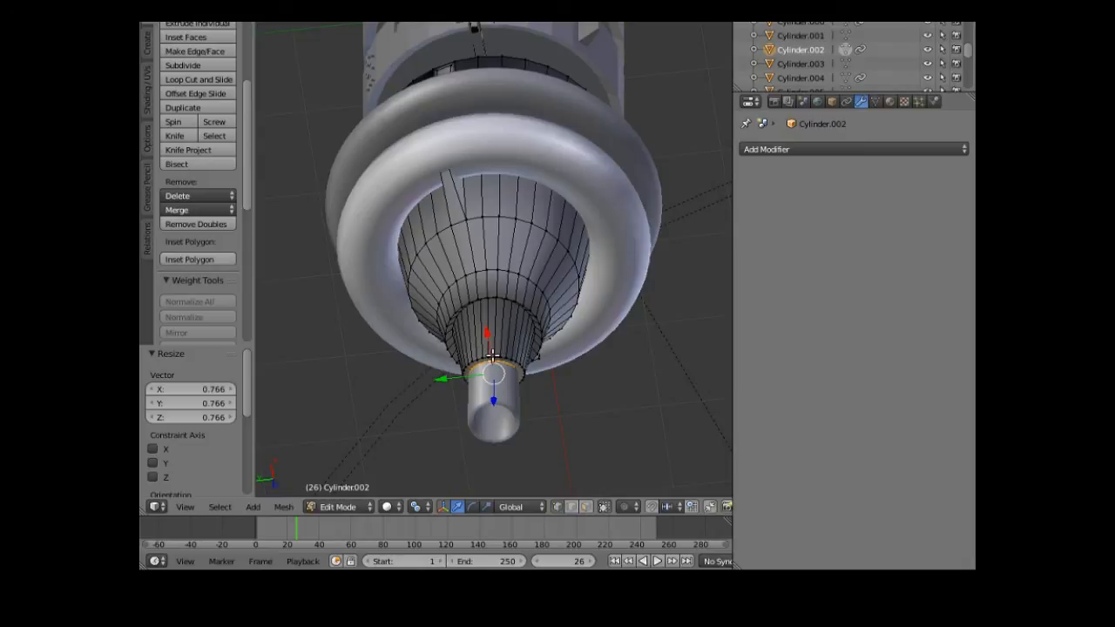
pyautogui.keyDown('alt'); pyautogui.rightClick(494, 357); pyautogui.keyUp('alt')
pyautogui.click(283, 506)
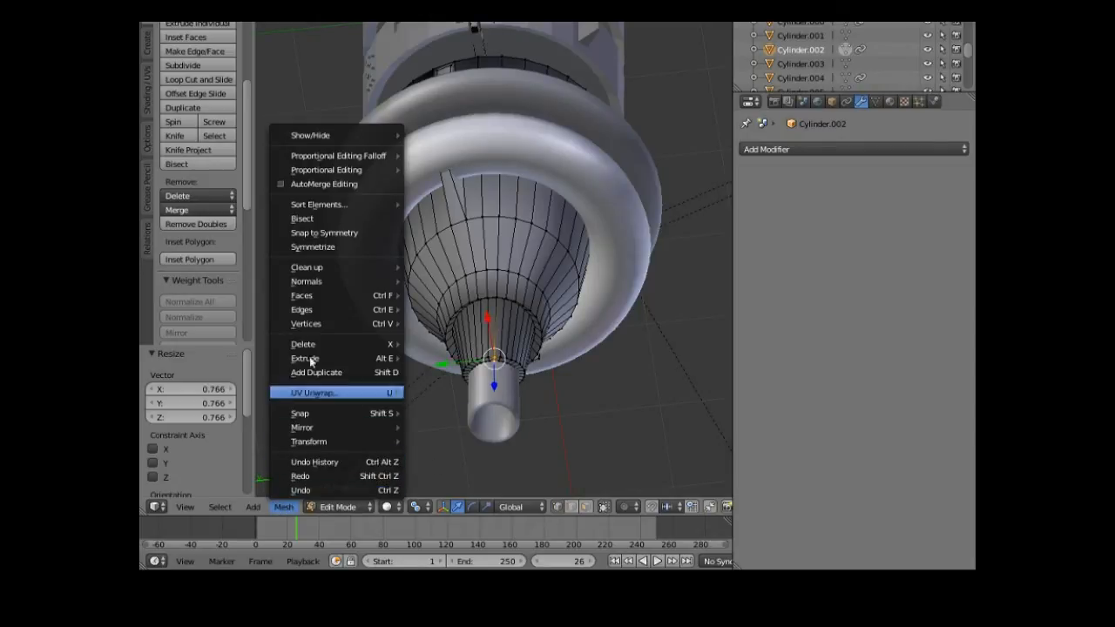
pyautogui.moveTo(341, 174)
pyautogui.click(435, 185)
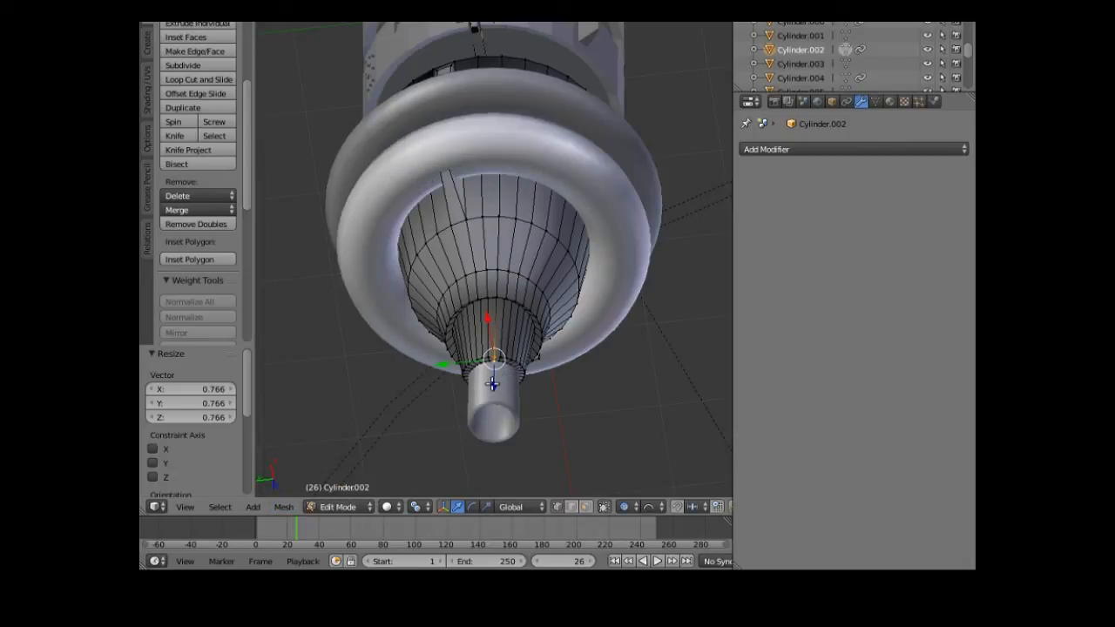
# - Shrink the proportional influence and move the selected rim edge about 0.479 along Z, down over the rod
pyautogui.moveTo(494, 384); pyautogui.dragTo(485, 393)
pyautogui.scroll(2, 485, 394)
pyautogui.scroll(6, 485, 394)
pyautogui.scroll(6, 486, 394)
pyautogui.scroll(4, 485, 394)
pyautogui.scroll(2, 485, 393)
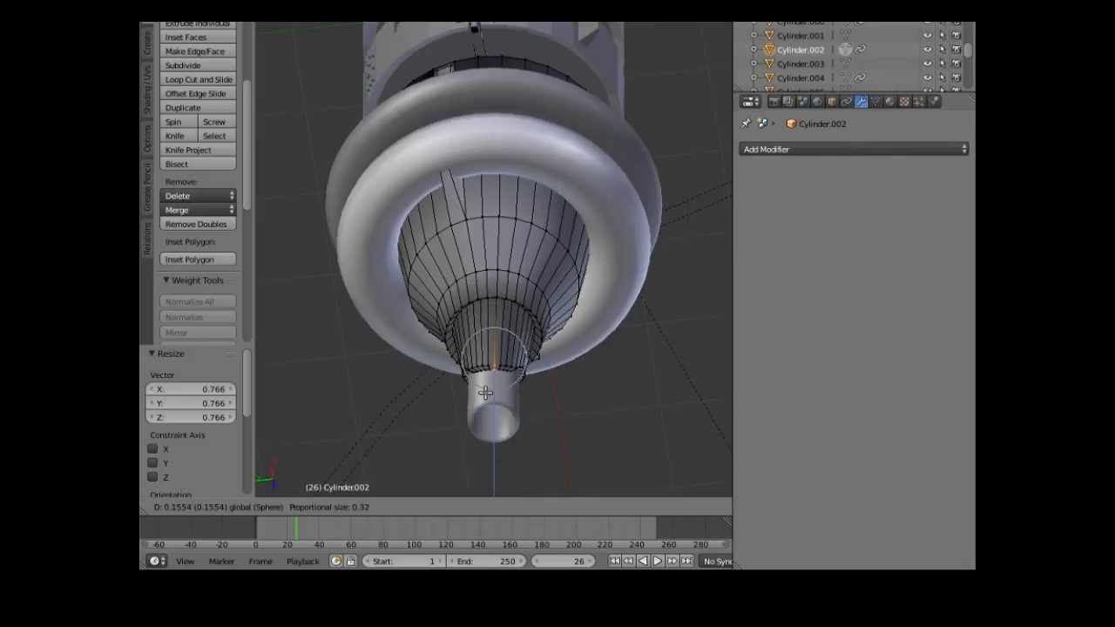
pyautogui.scroll(1, 486, 398)
pyautogui.moveTo(486, 398); pyautogui.dragTo(446, 445)
pyautogui.moveTo(445, 445); pyautogui.dragTo(475, 401, button='middle')
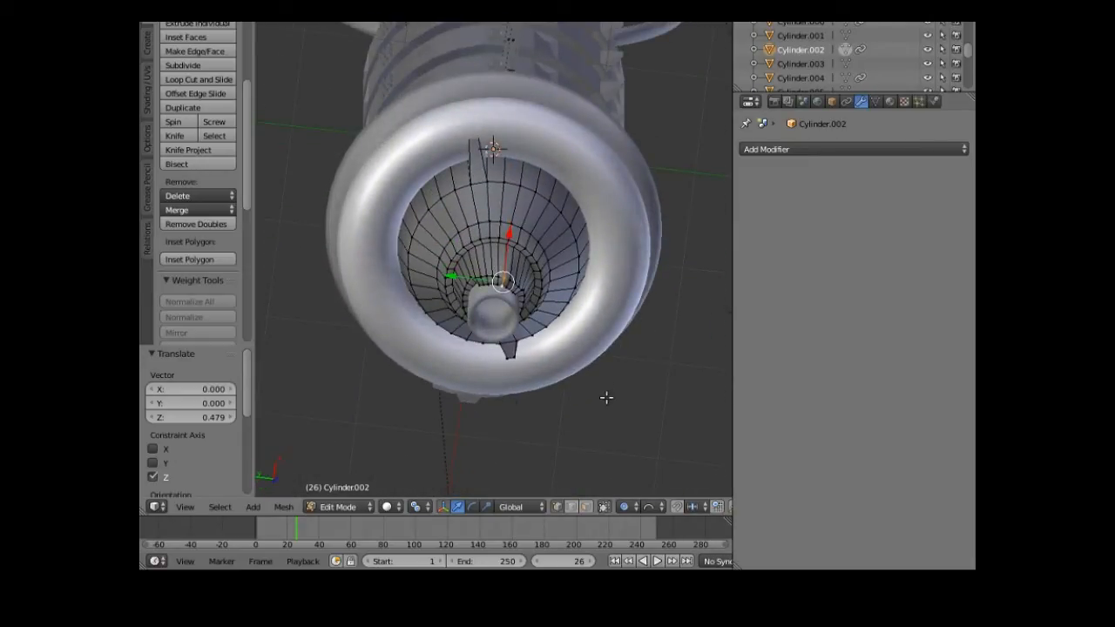
# - Return to Object Mode, try smooth shading on the conical section, and set it to flat shading
pyautogui.click(343, 508)
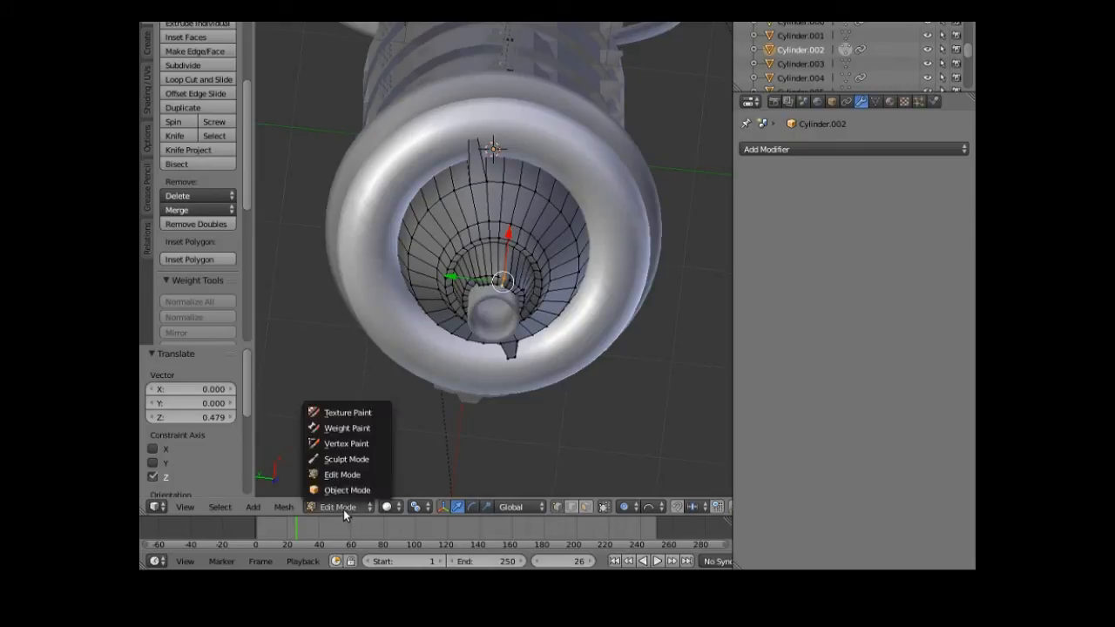
pyautogui.click(351, 490)
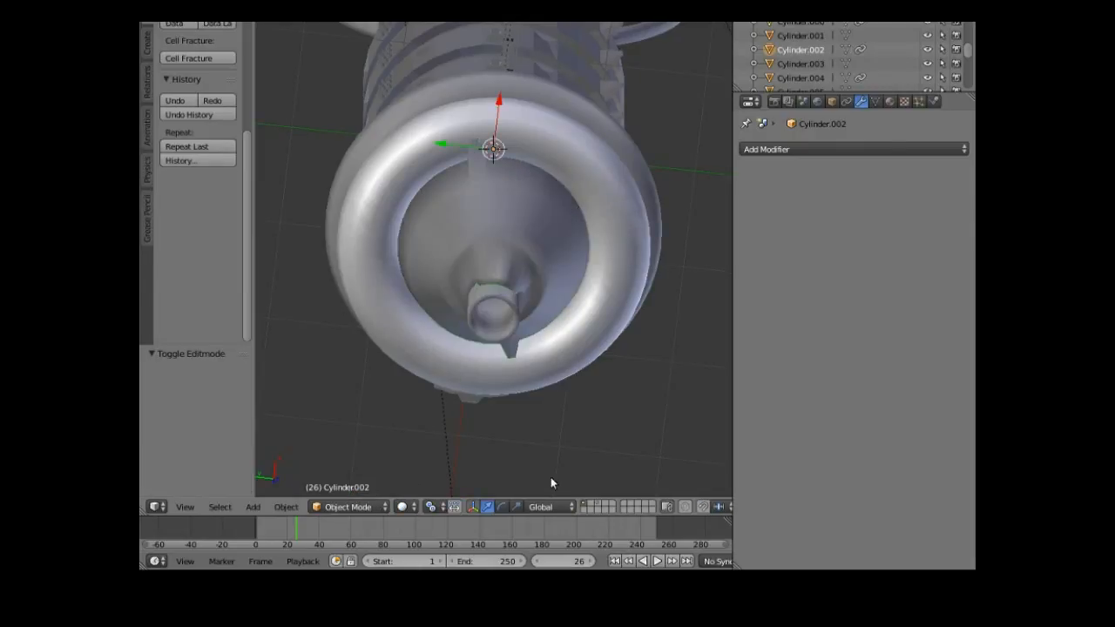
pyautogui.moveTo(563, 480)
pyautogui.mouseDown(button='middle')
pyautogui.moveTo(520, 482)
pyautogui.moveTo(545, 480)
pyautogui.mouseUp(button='middle')
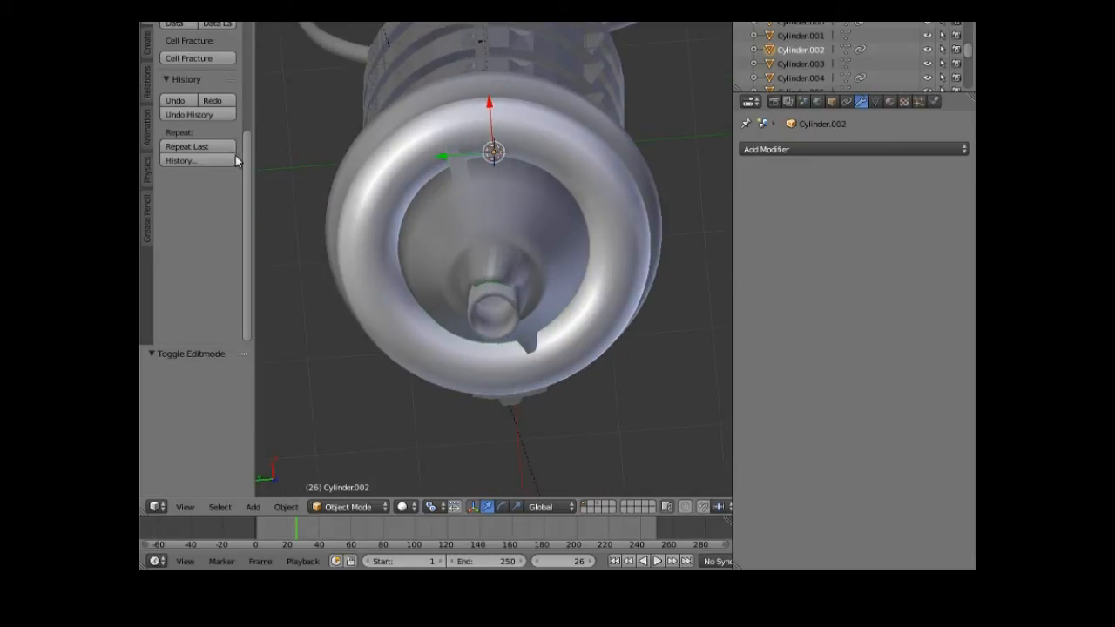
pyautogui.moveTo(250, 151); pyautogui.dragTo(230, 28)
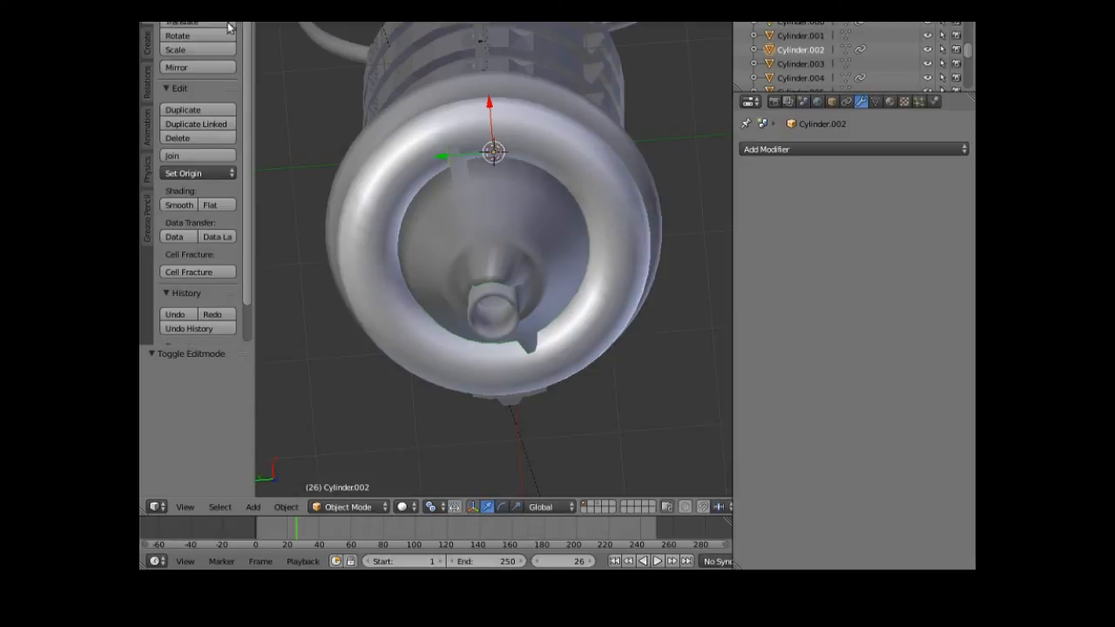
pyautogui.click(183, 207)
pyautogui.click(212, 206)
pyautogui.moveTo(333, 331); pyautogui.dragTo(345, 316, button='middle')
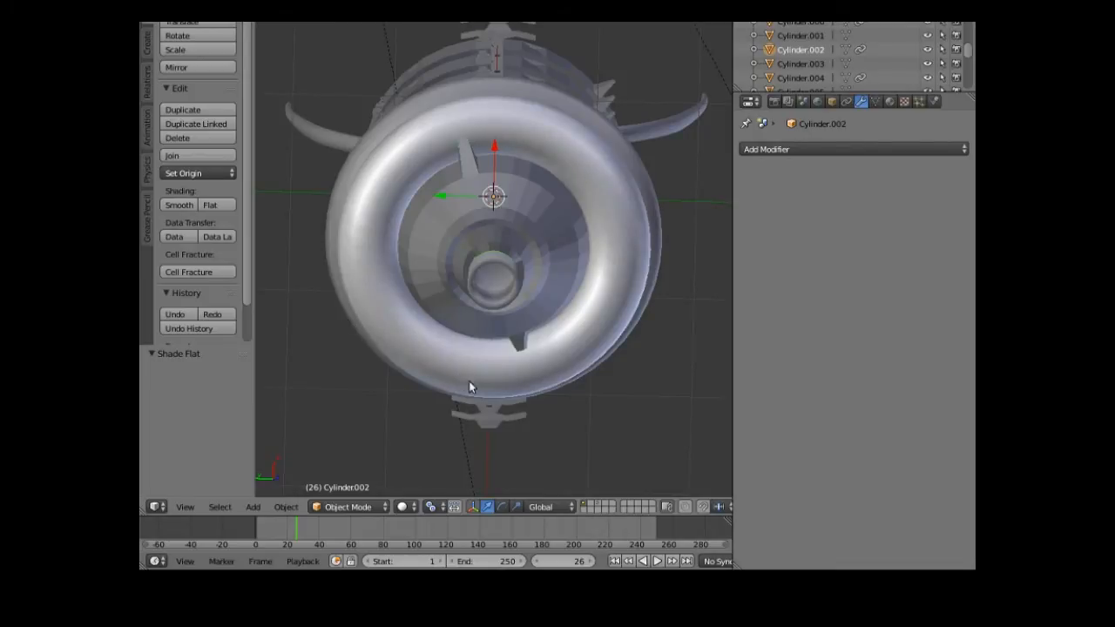
# - Select the spot lamp and turn on the display of its cone
pyautogui.rightClick(468, 458)
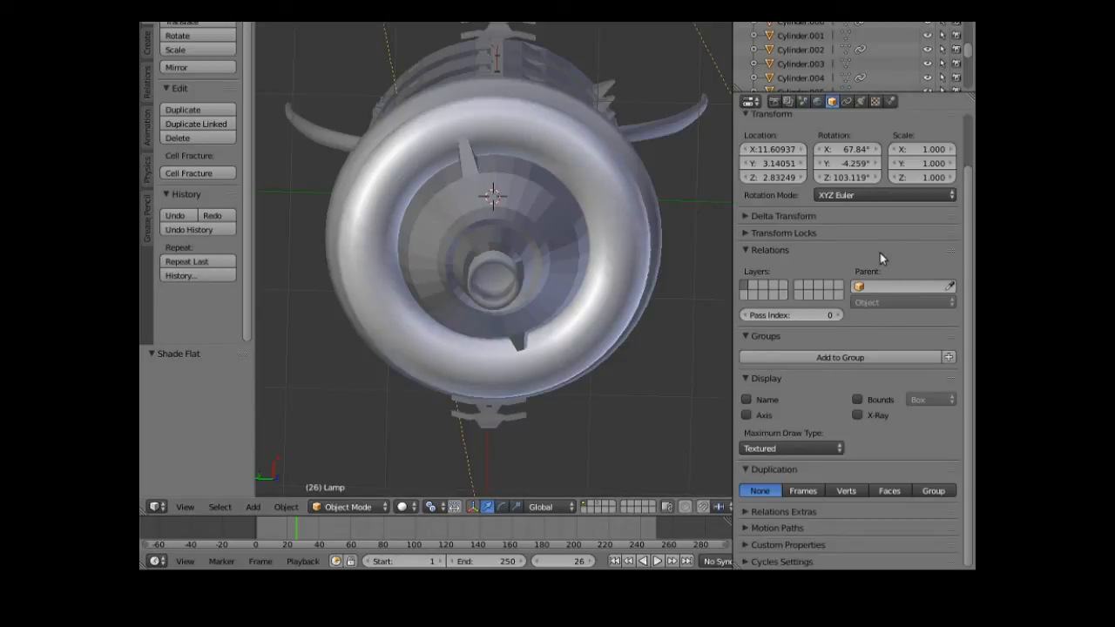
pyautogui.click(860, 101)
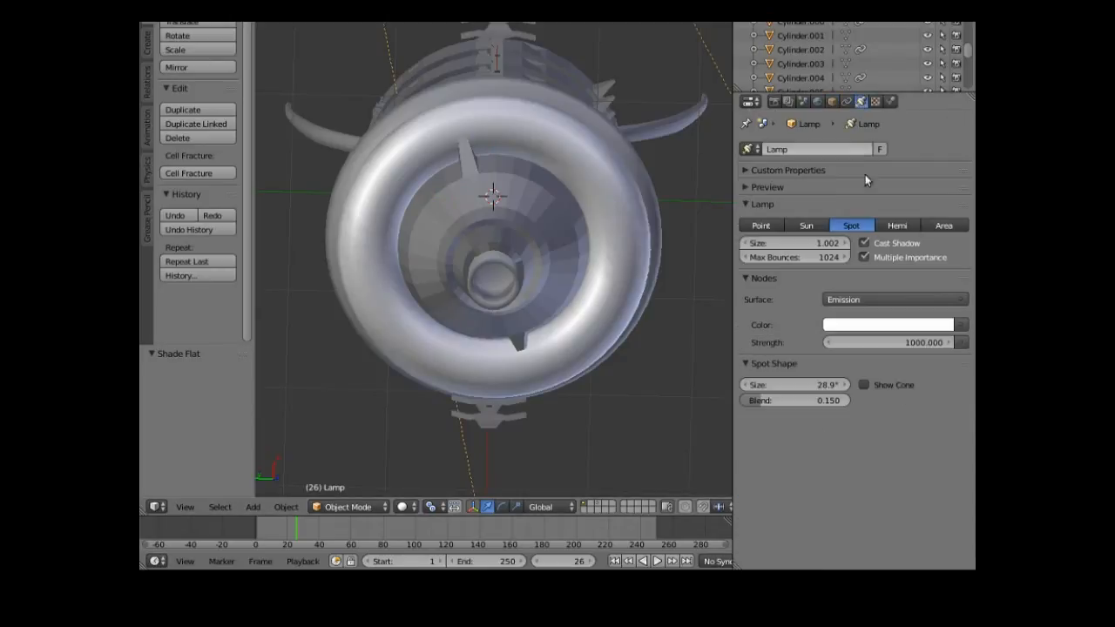
pyautogui.click(863, 386)
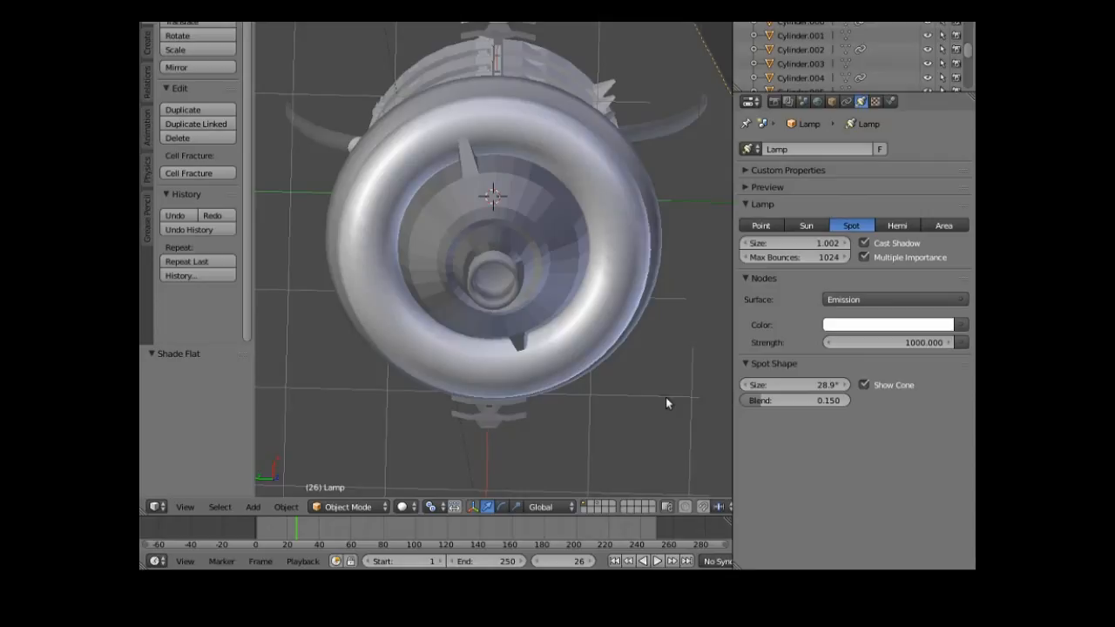
# - Preview the ring end in Rendered viewport shading, and return to Solid shading
pyautogui.click(406, 507)
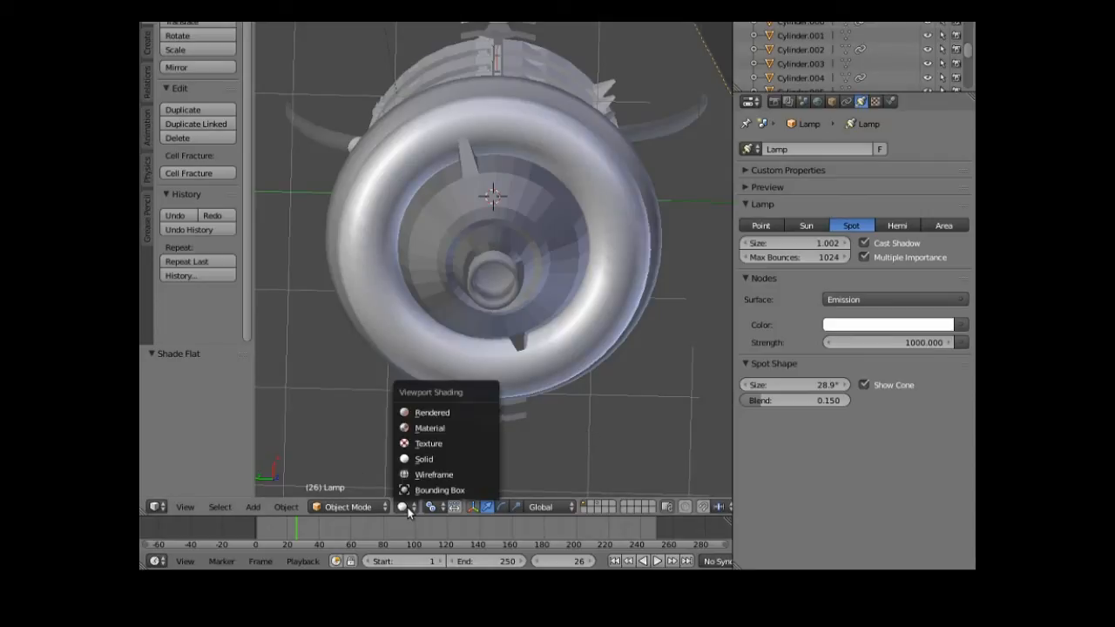
pyautogui.click(450, 413)
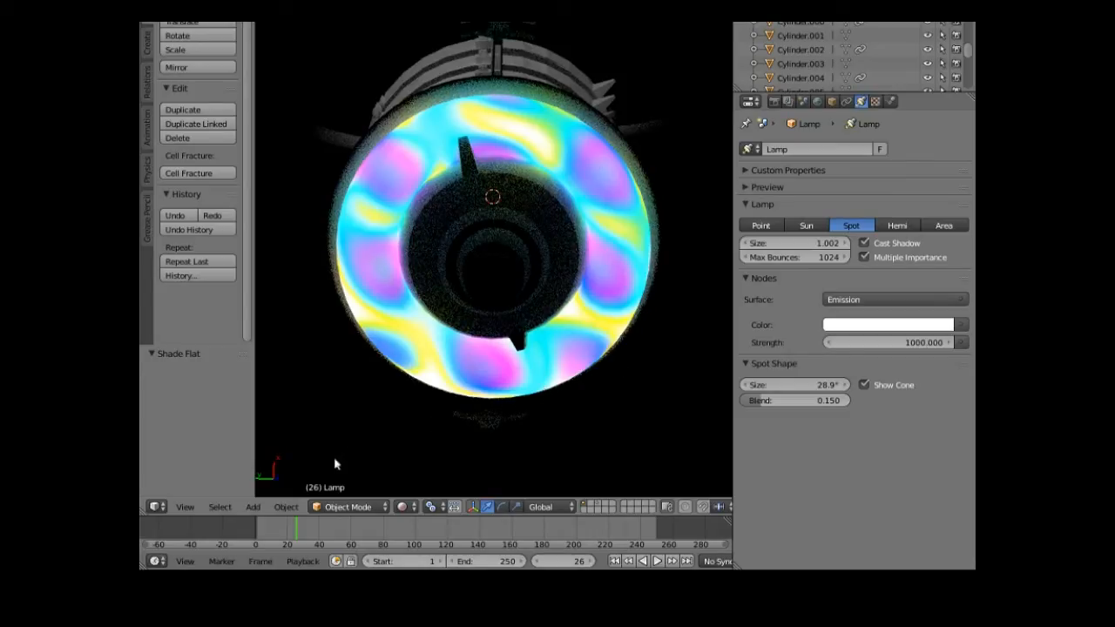
pyautogui.click(370, 505)
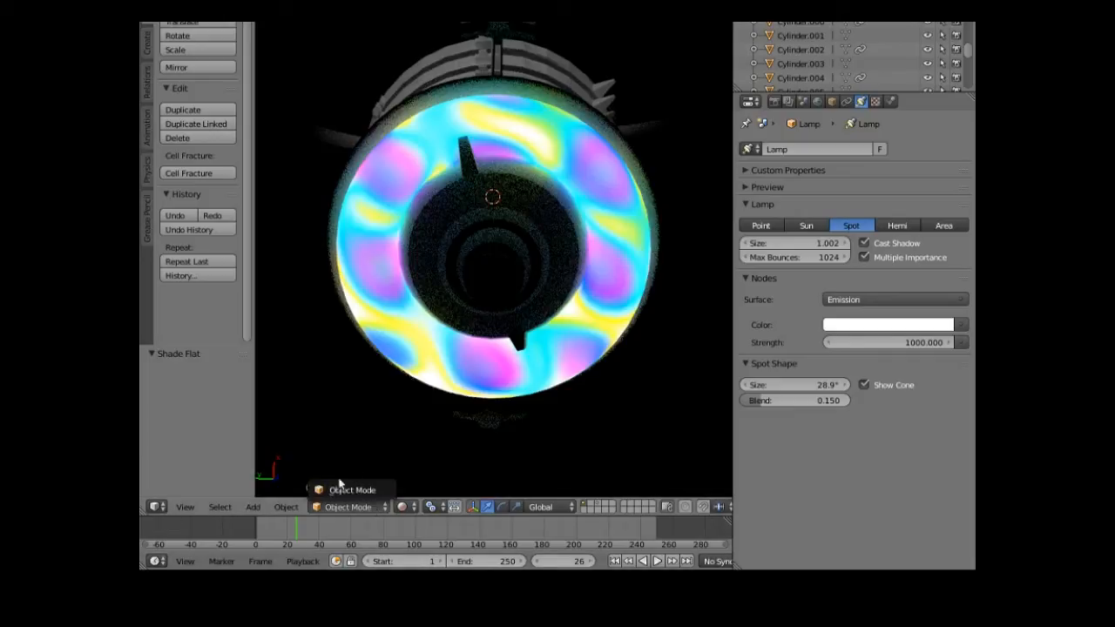
pyautogui.click(412, 512)
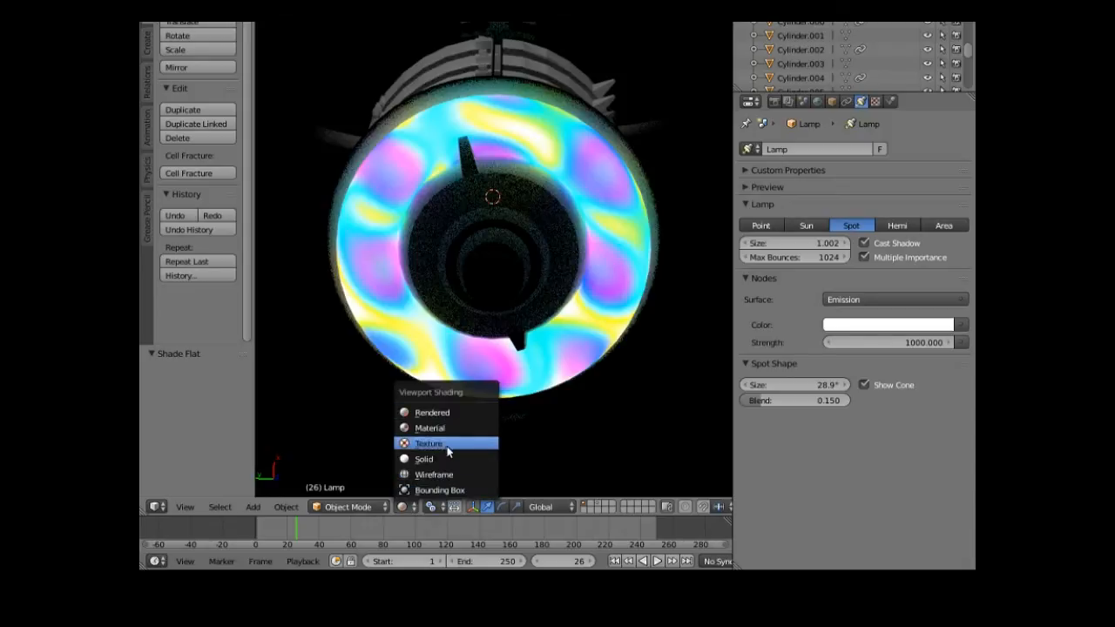
pyautogui.click(448, 460)
# - Remove the "drive" material slot from the torus around the conical section
pyautogui.rightClick(578, 335)
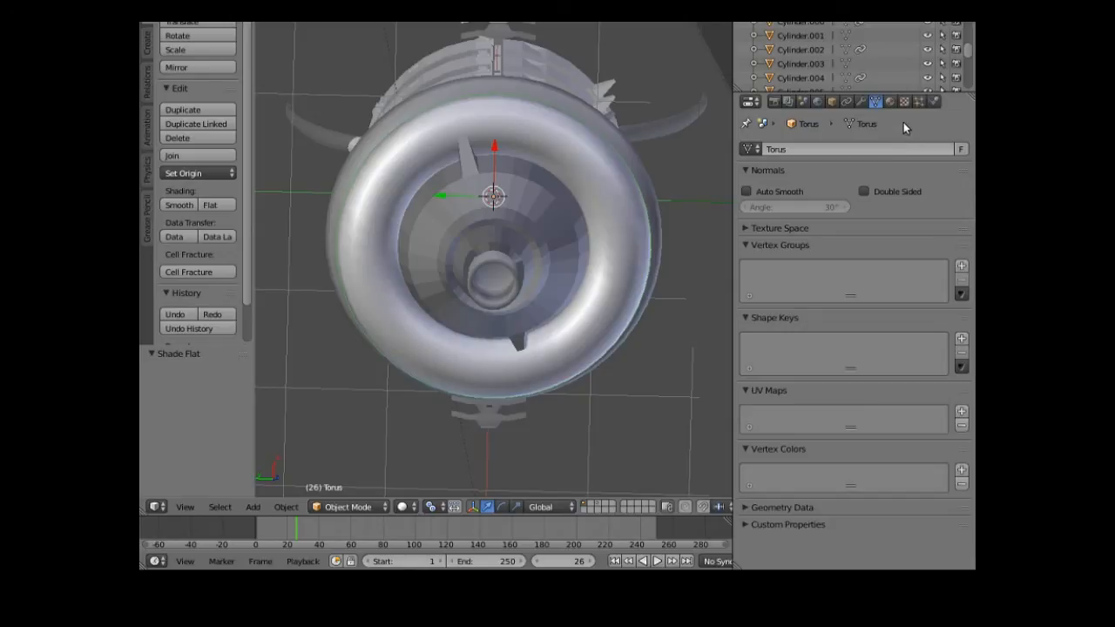
pyautogui.click(889, 102)
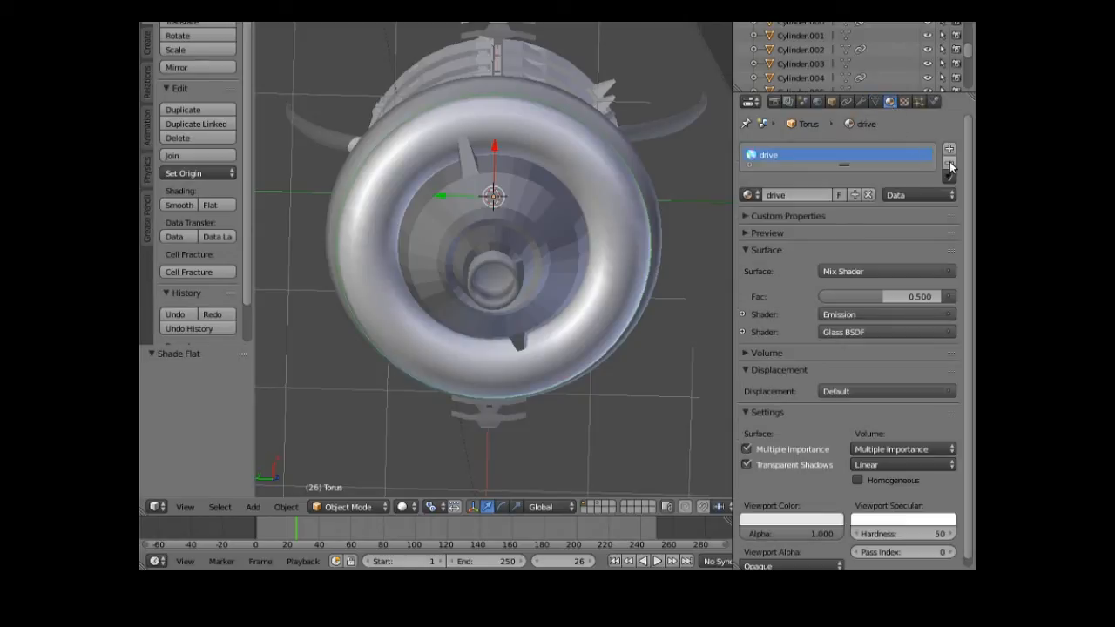
pyautogui.click(948, 163)
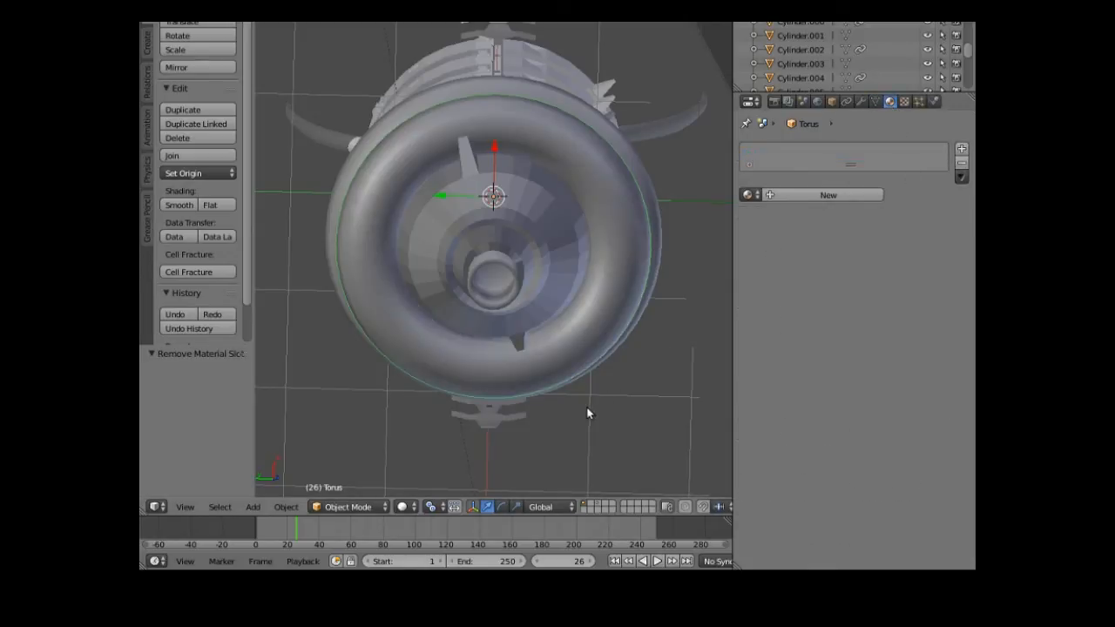
# - Move the spot lamp about -13.232 along X
pyautogui.scroll(-6, 594, 403)
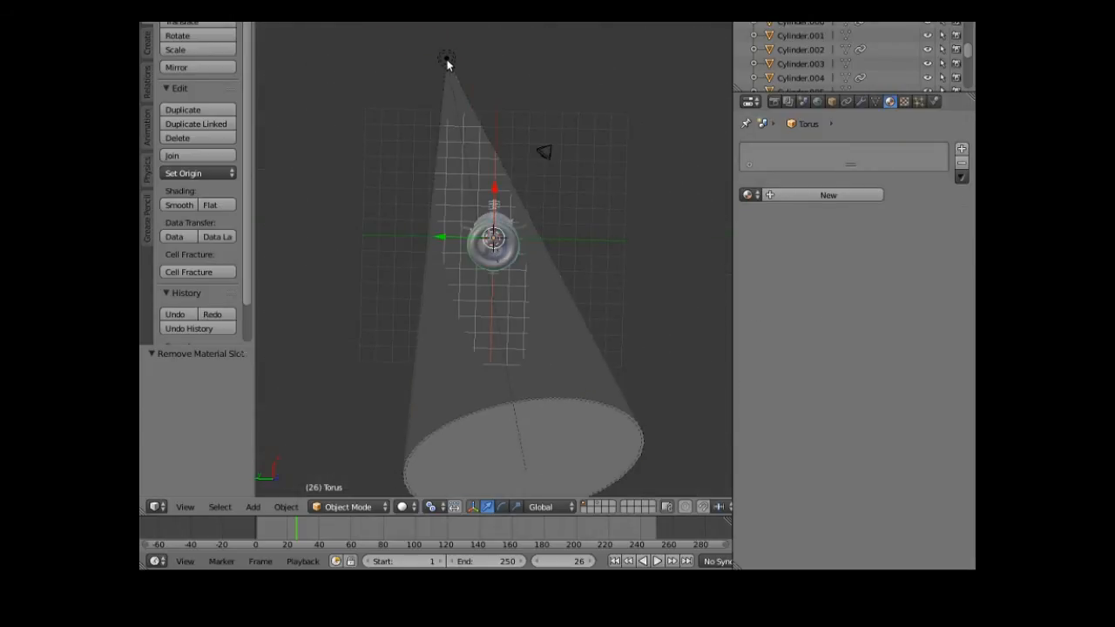
pyautogui.rightClick(447, 59)
pyautogui.press('g')
pyautogui.press('x')
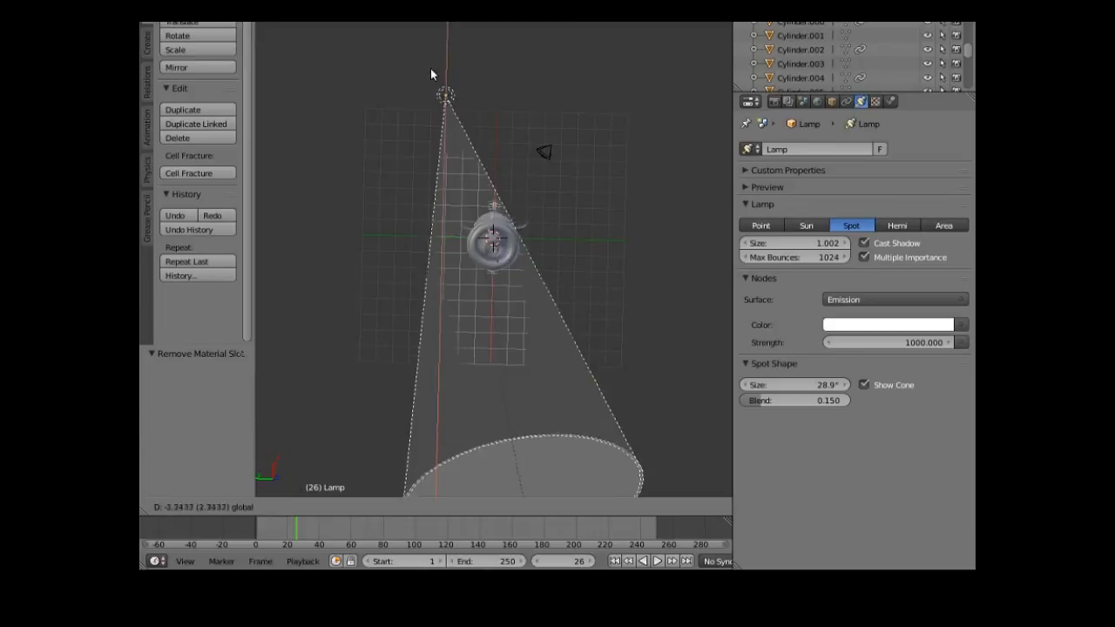
pyautogui.click(424, 219)
# - Move the spot lamp about 9.16 along Z, beyond the body's conical end
pyautogui.moveTo(386, 316); pyautogui.dragTo(433, 221, button='middle')
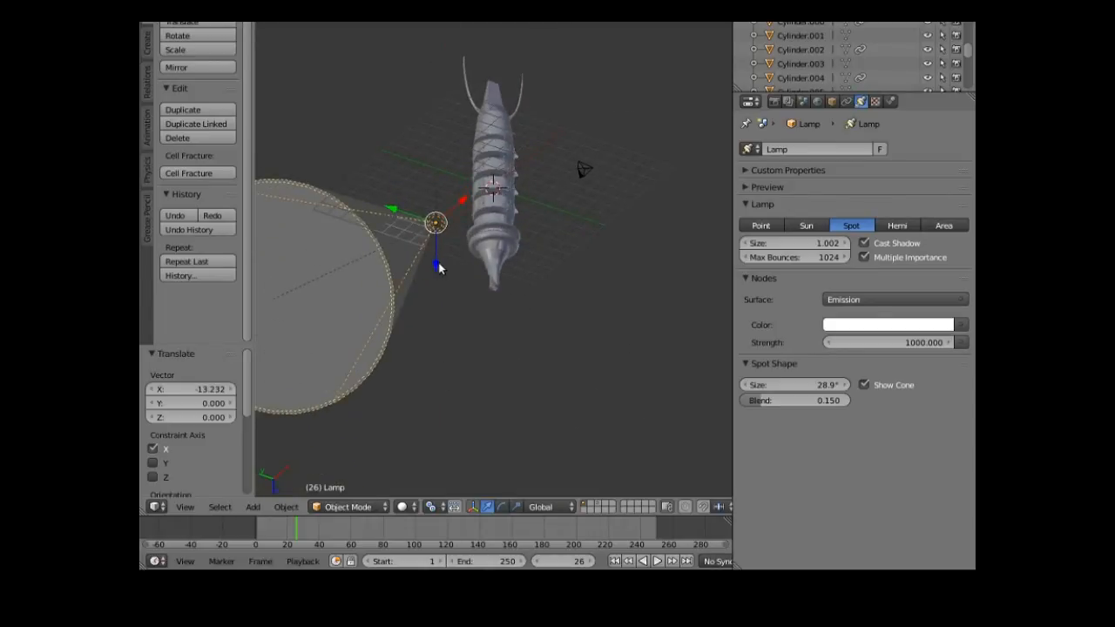
pyautogui.press('g')
pyautogui.press('z')
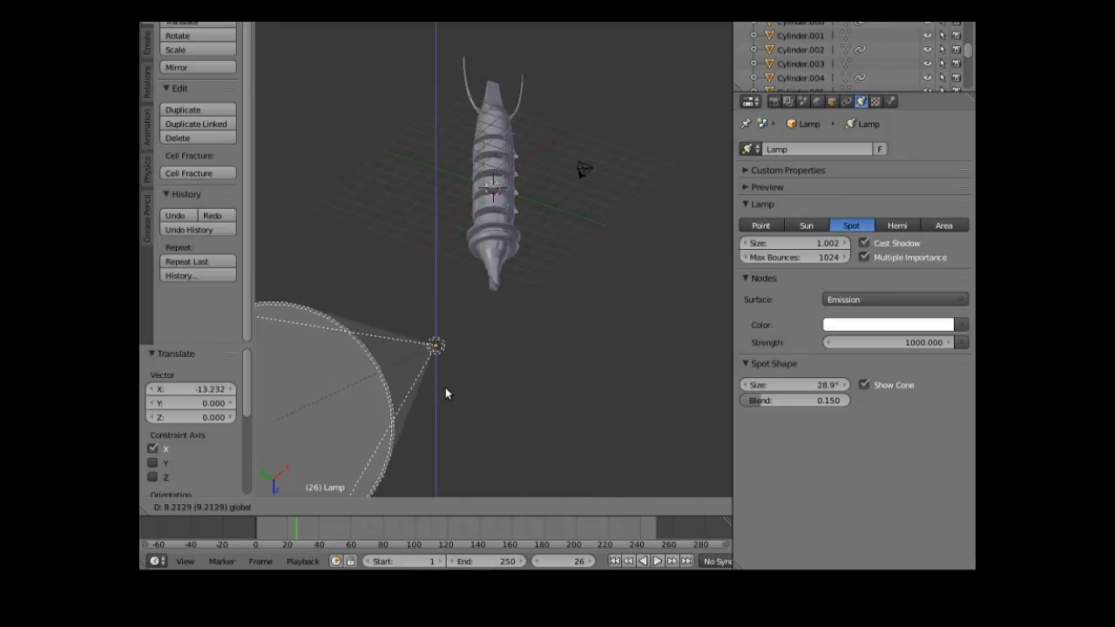
pyautogui.click(445, 388)
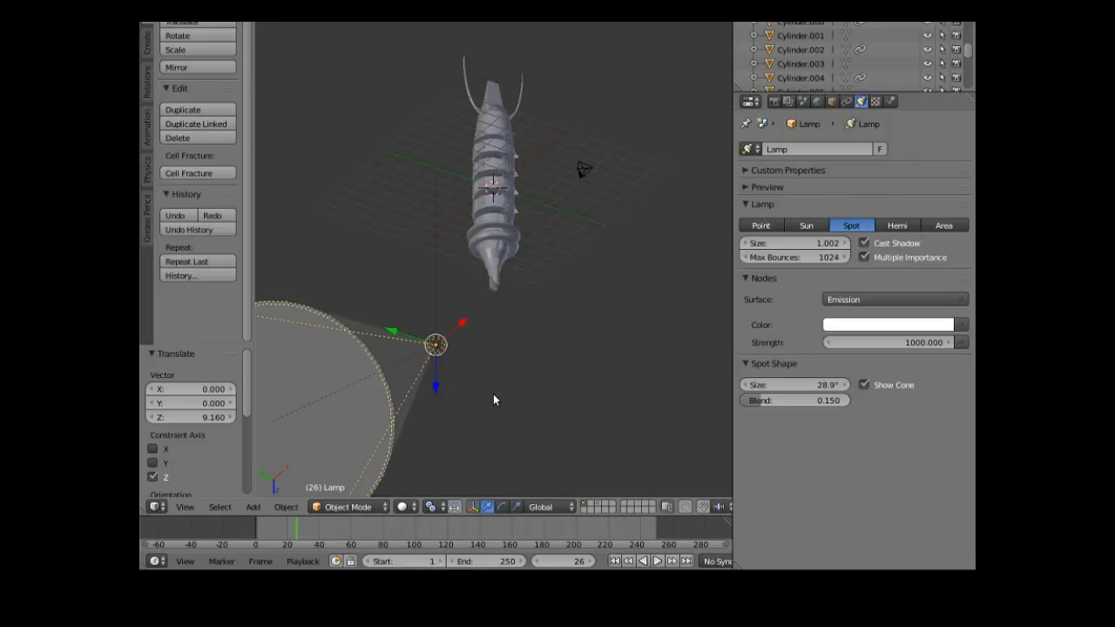
# - Rotate the spot lamp about -196.5° in the view to swing its cone toward the segmented body
pyautogui.press('r')
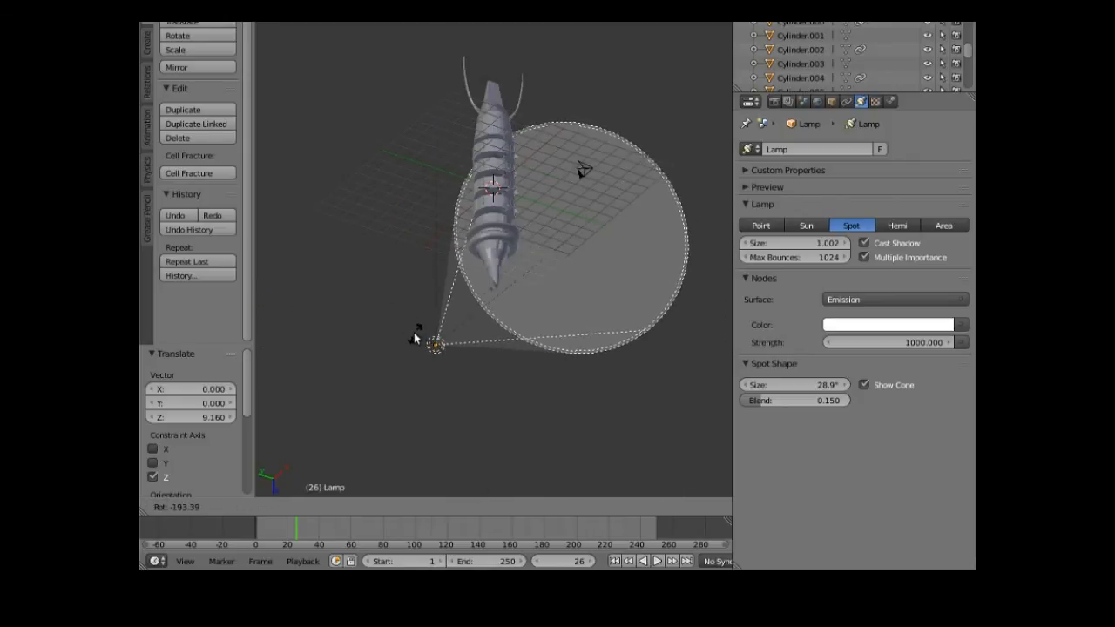
pyautogui.click(414, 335)
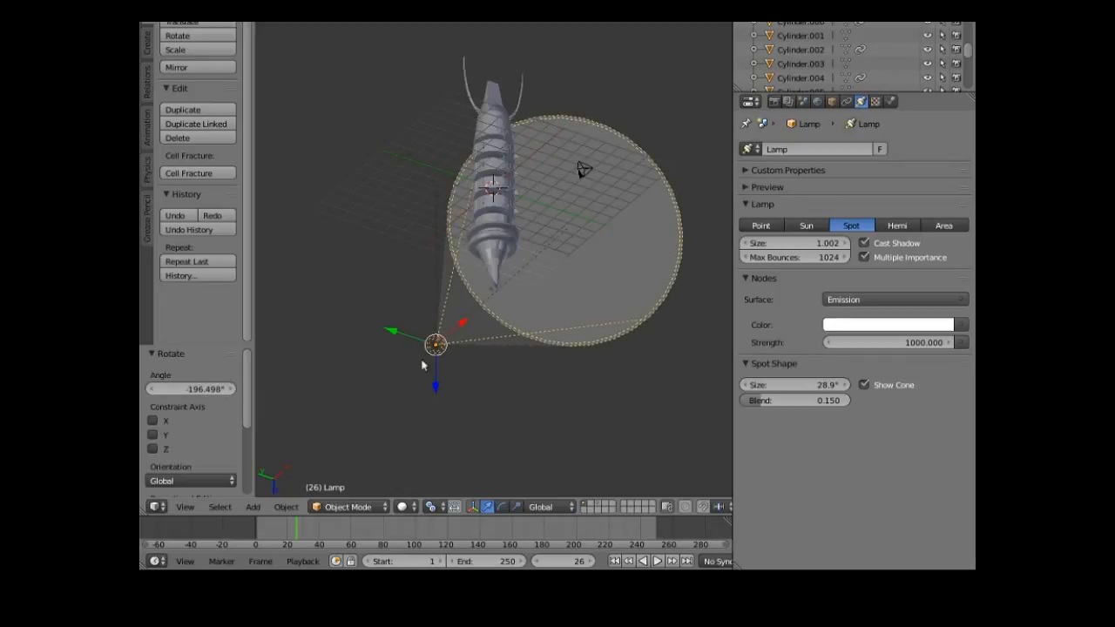
pyautogui.moveTo(433, 400); pyautogui.dragTo(415, 336, button='middle')
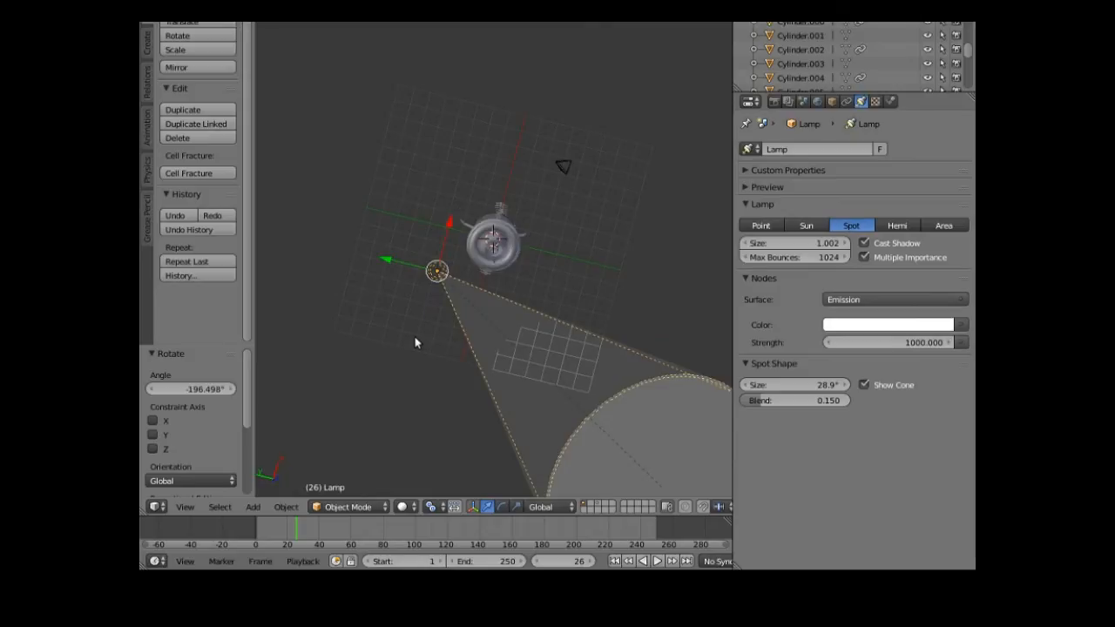
# - Rotate the spot lamp about -65.1° looking along the body and -13.6° in an oblique view, aiming its cone at the conical end
pyautogui.press('r')
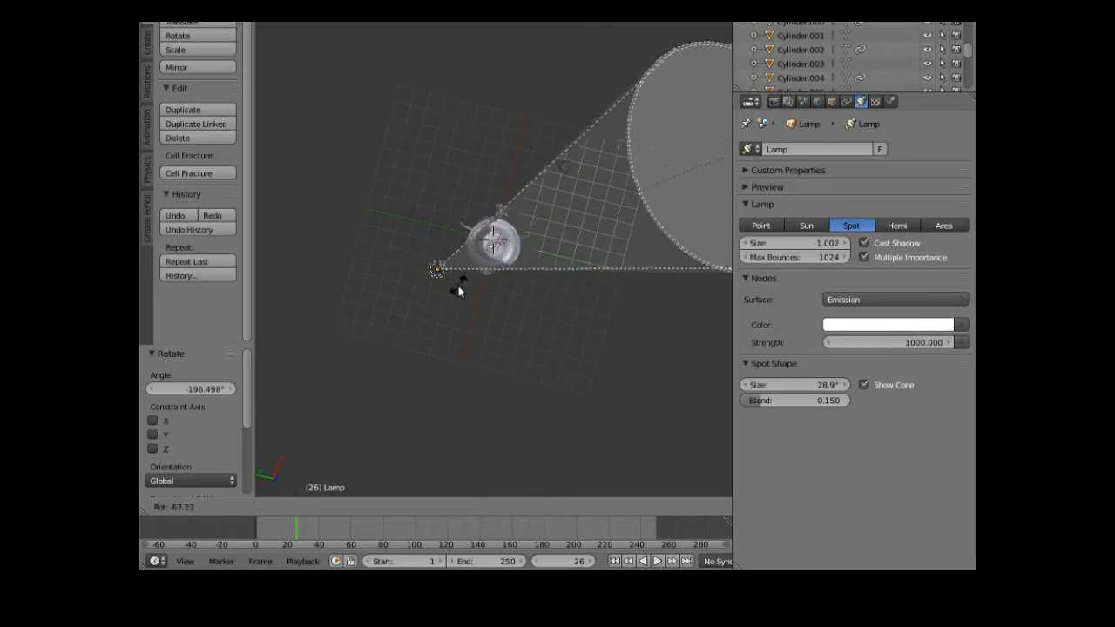
pyautogui.click(459, 291)
pyautogui.moveTo(443, 343); pyautogui.dragTo(505, 425, button='middle')
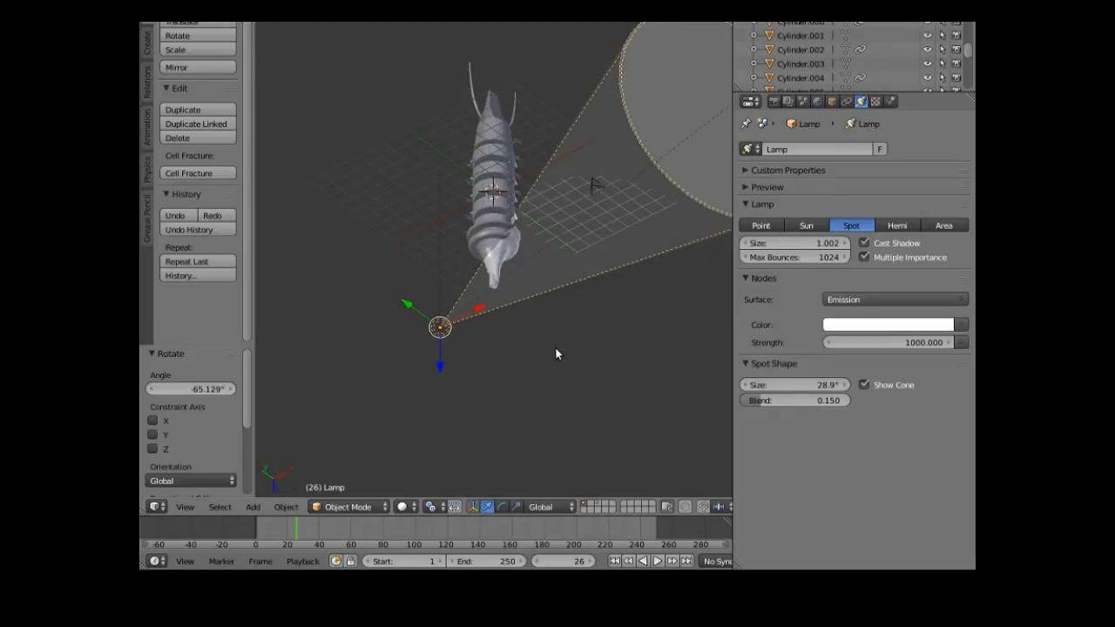
pyautogui.press('r')
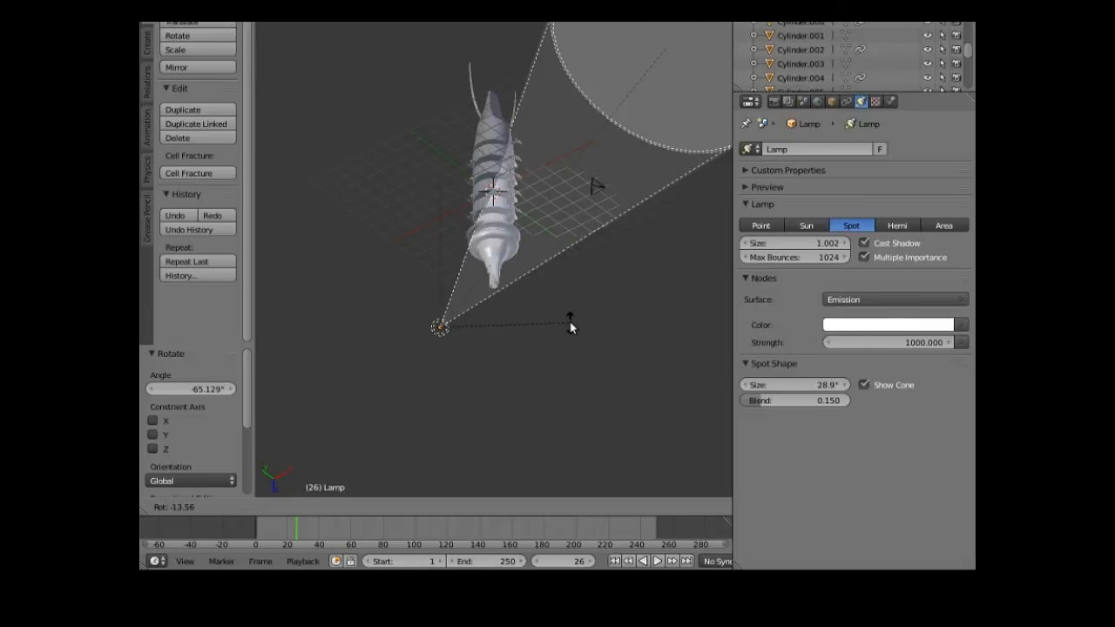
pyautogui.click(372, 488)
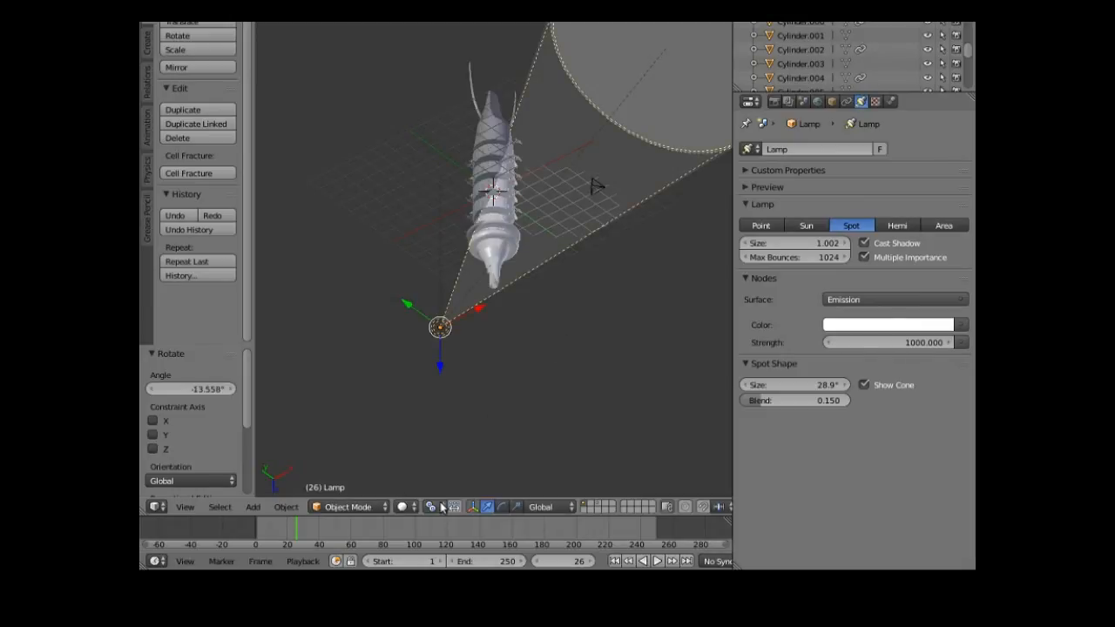
# - Preview the spot lamp's lighting on the body's conical end with Rendered viewport shading
pyautogui.scroll(5, 458, 441)
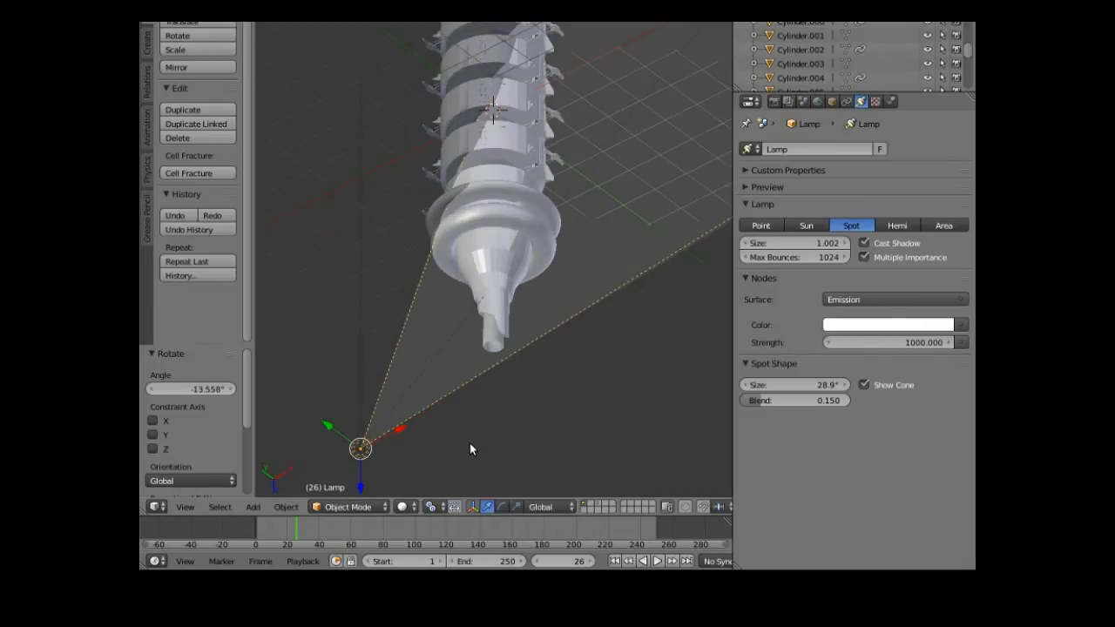
pyautogui.scroll(2, 470, 447)
pyautogui.click(406, 507)
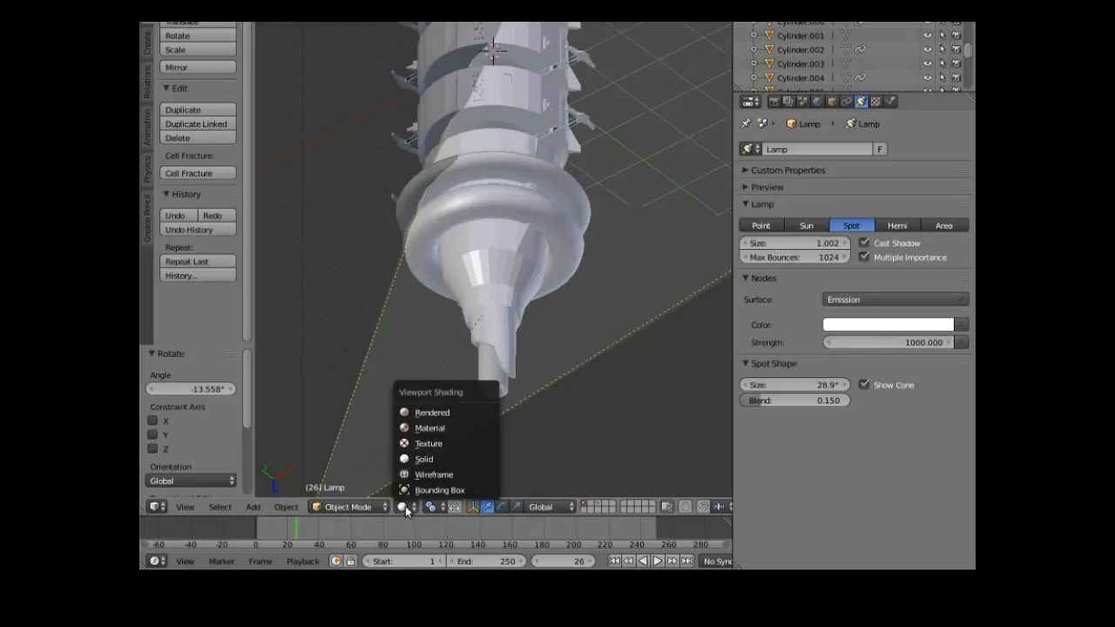
pyautogui.click(444, 414)
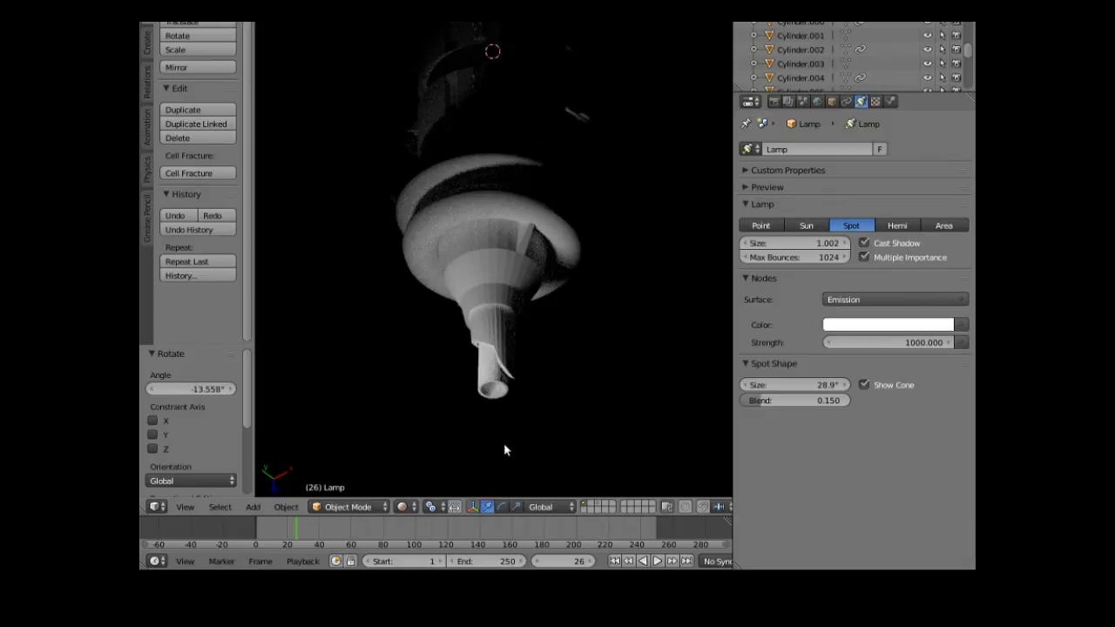
pyautogui.scroll(-3, 505, 449)
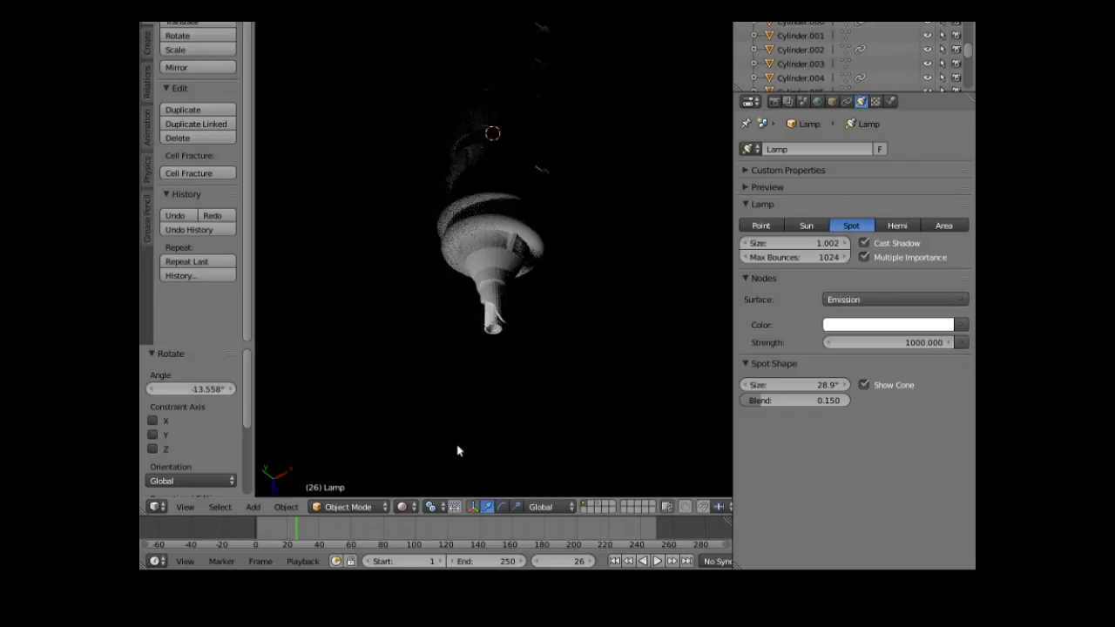
# - Return the viewport to Solid shading and view the segmented body and lamp from the opposite end
pyautogui.click(364, 507)
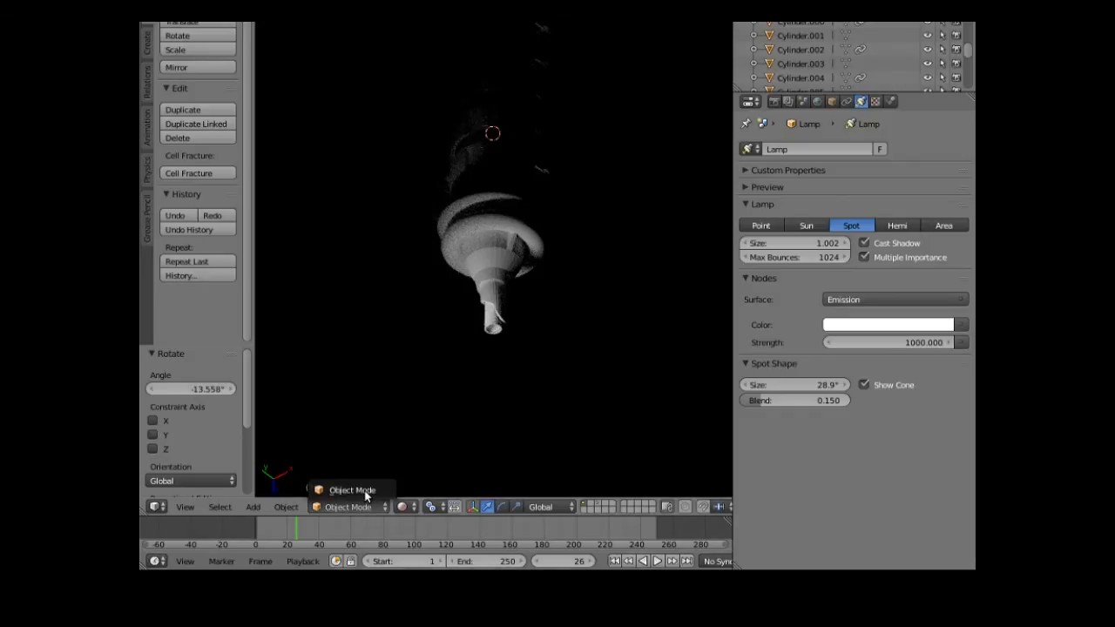
pyautogui.click(409, 509)
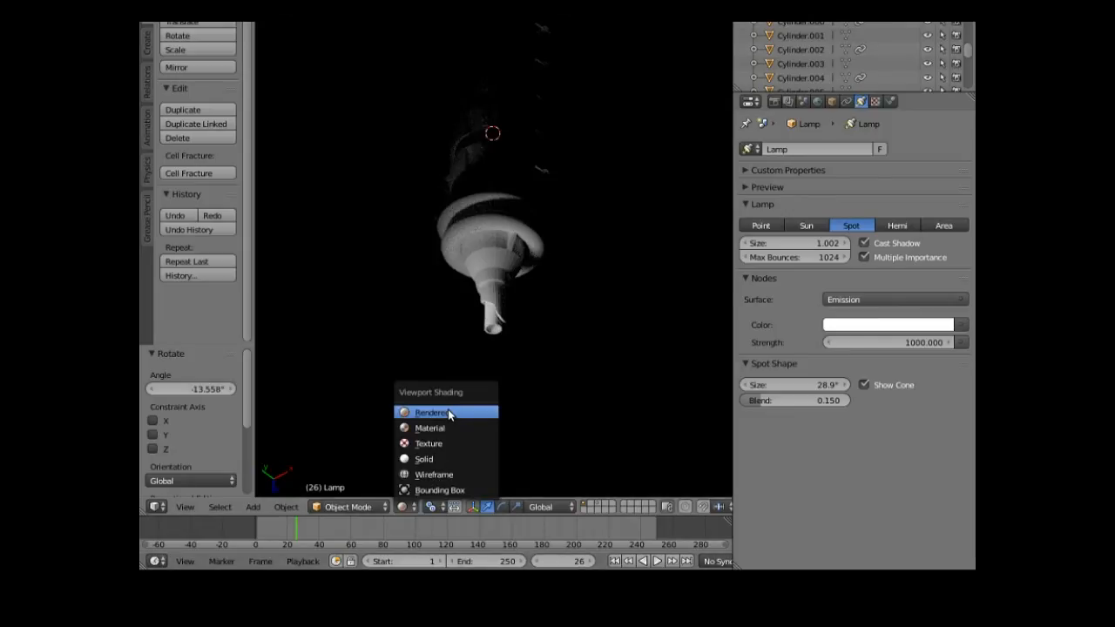
pyautogui.click(426, 459)
pyautogui.moveTo(505, 470); pyautogui.dragTo(427, 476, button='middle')
pyautogui.moveTo(562, 427); pyautogui.dragTo(595, 89, button='middle')
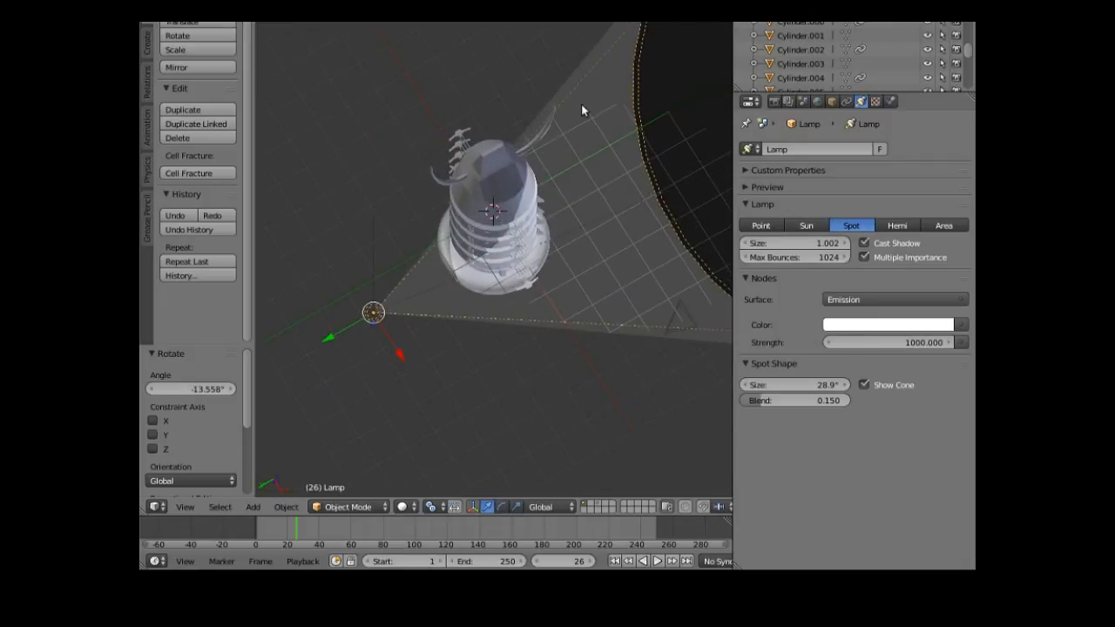